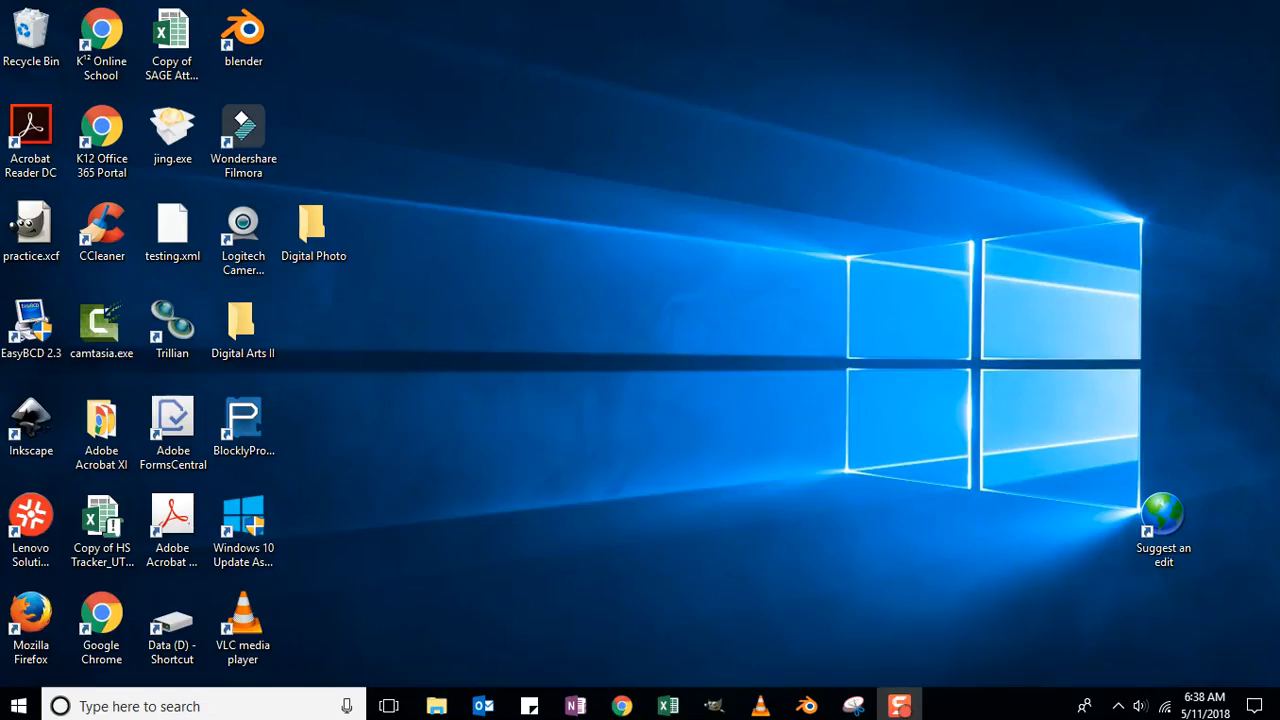
Bring Blender back up and set the current frame to 1.
left_click(806, 707)
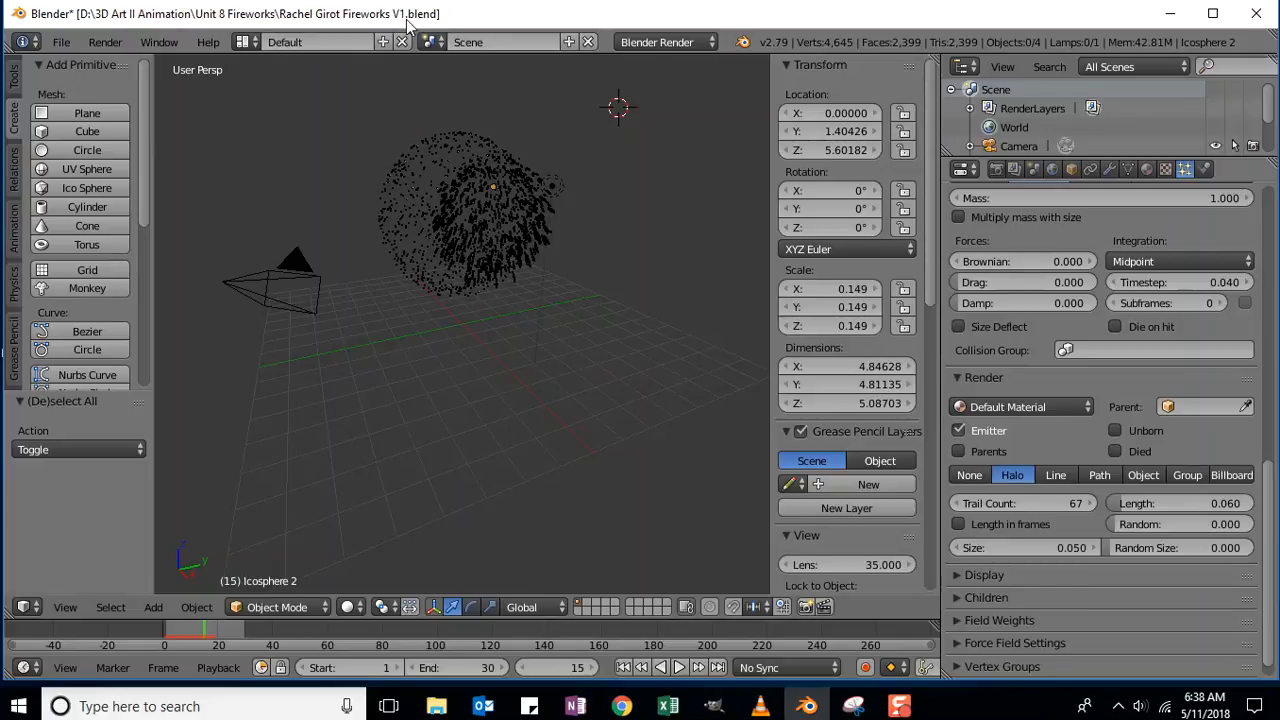
left_click(555, 667)
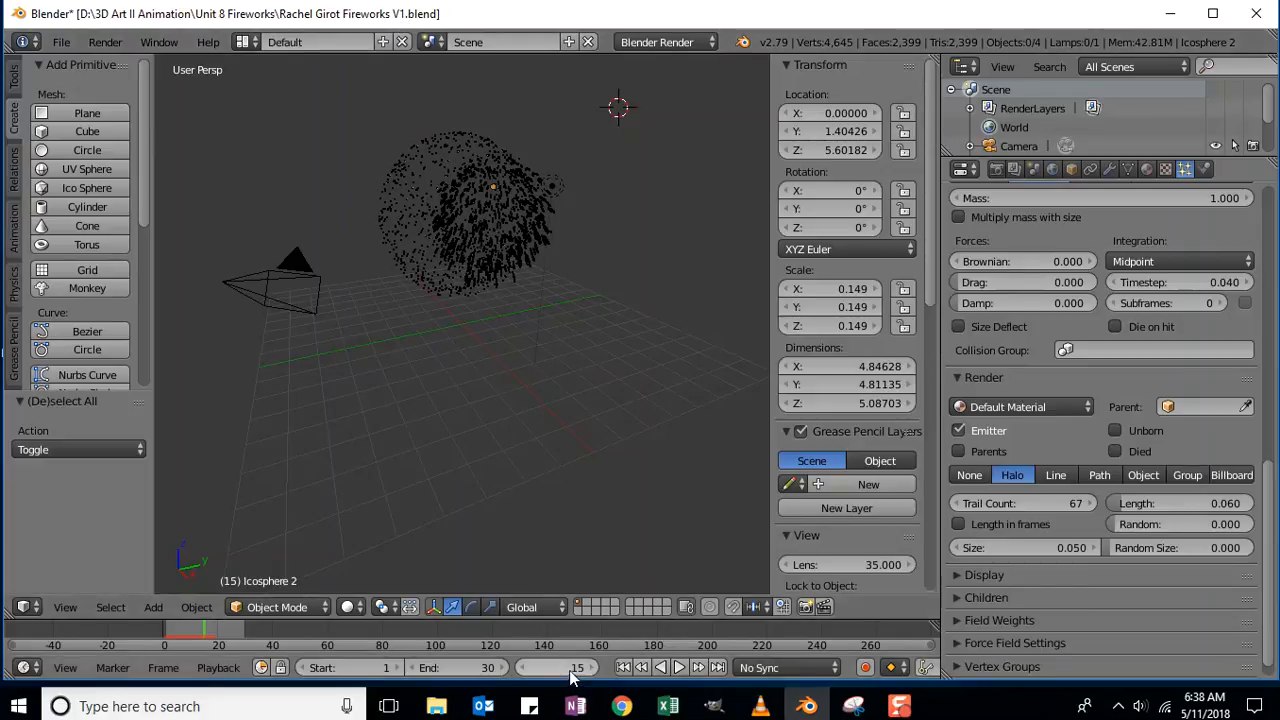
type("1")
key("Return")
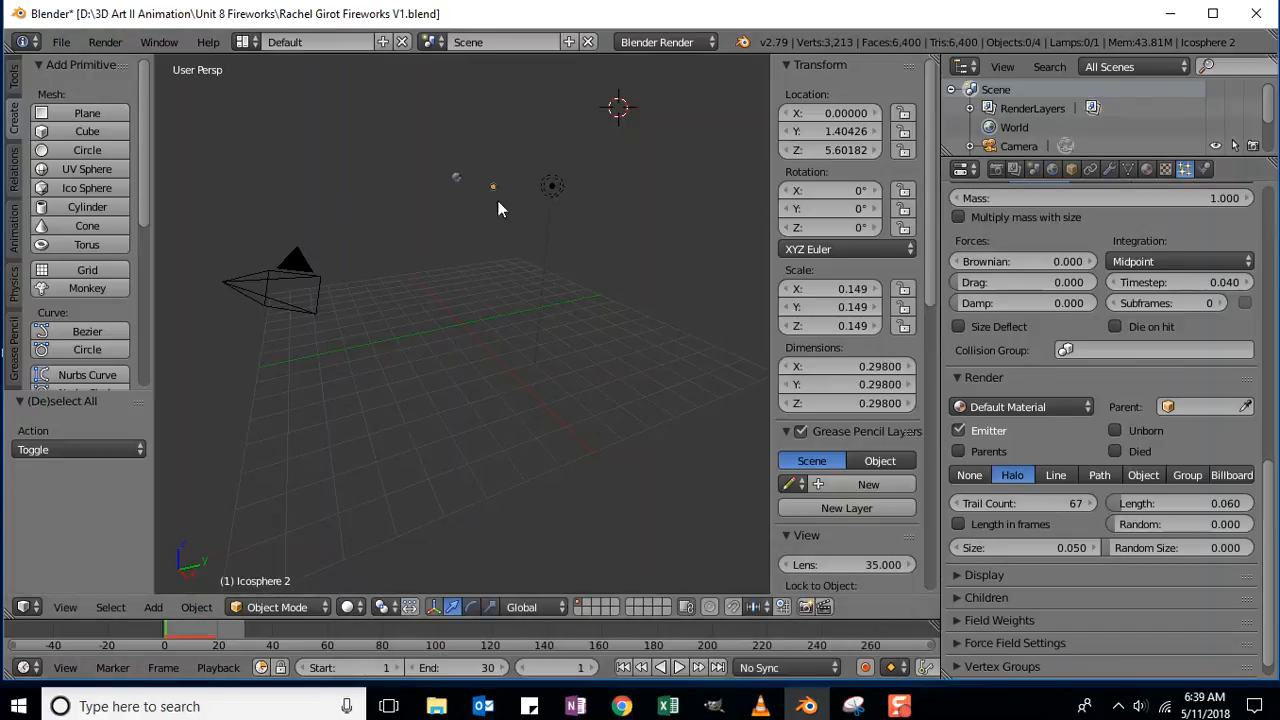
Select Icosphere 1 and show its material settings.
right_click(456, 177)
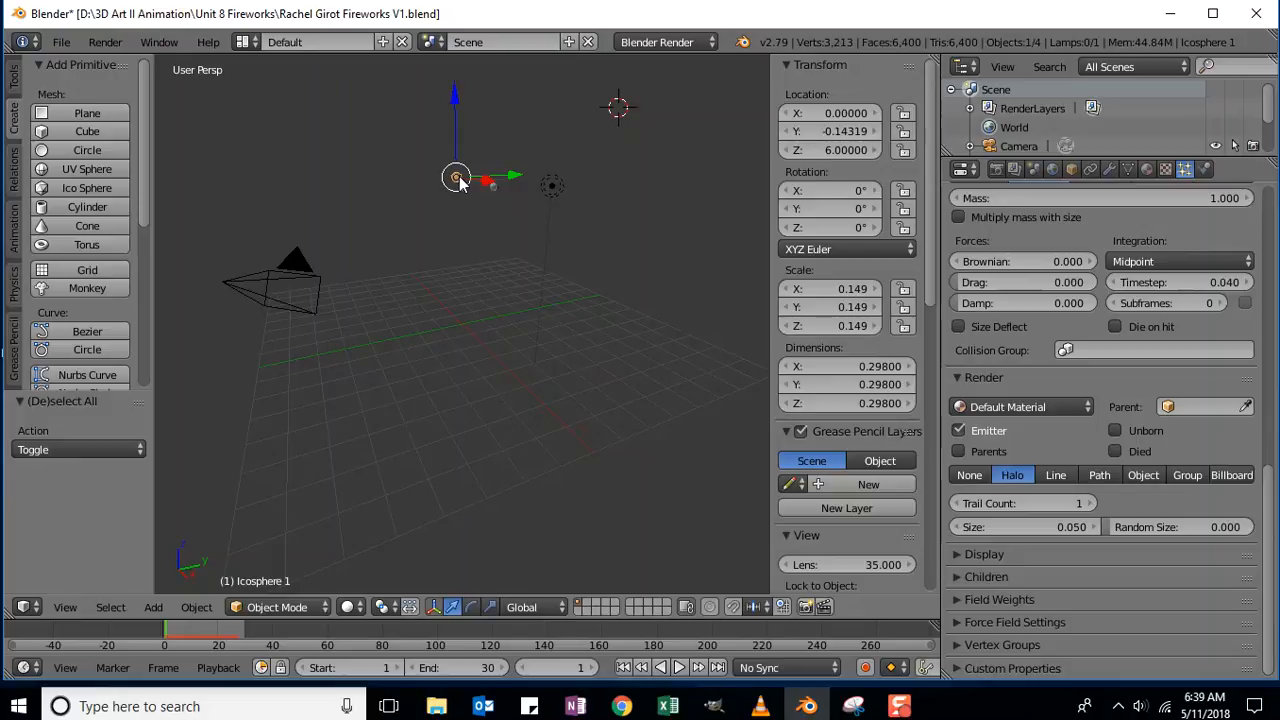
scroll(960, 240, "up", 16)
scroll(935, 240, "down", 5)
scroll(935, 235, "up", 5)
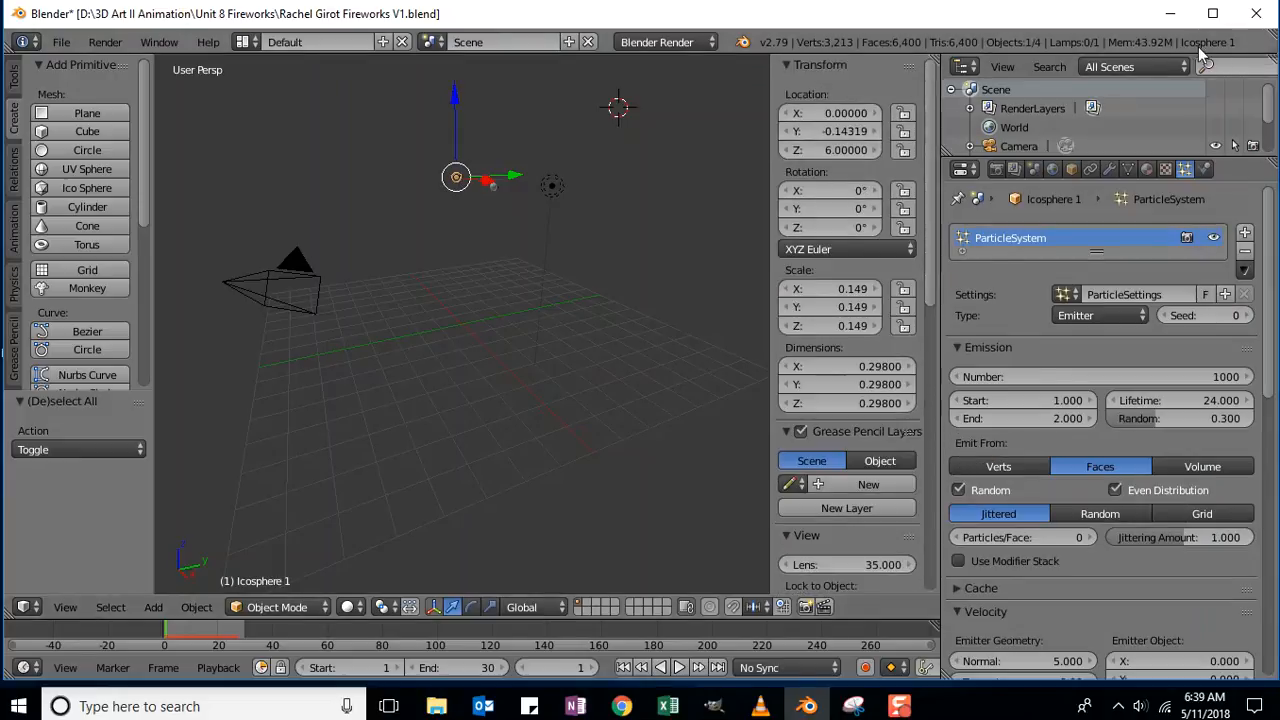
right_click(493, 187)
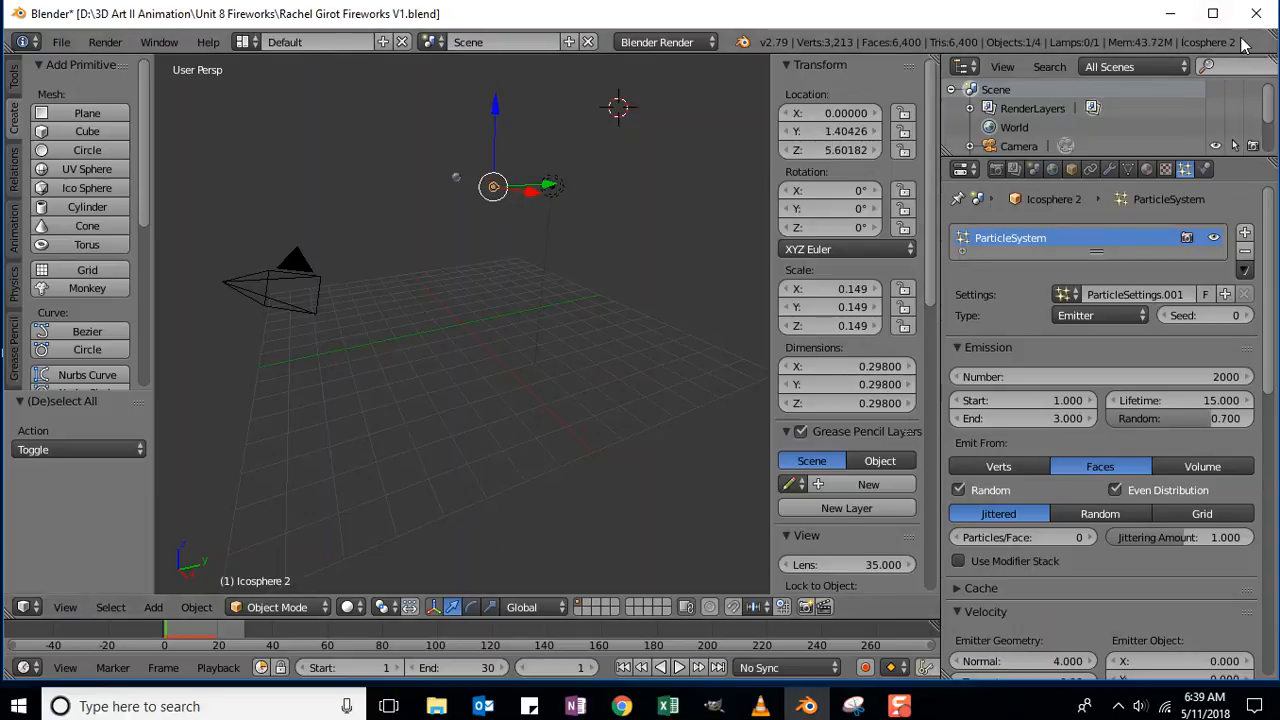
right_click(454, 178)
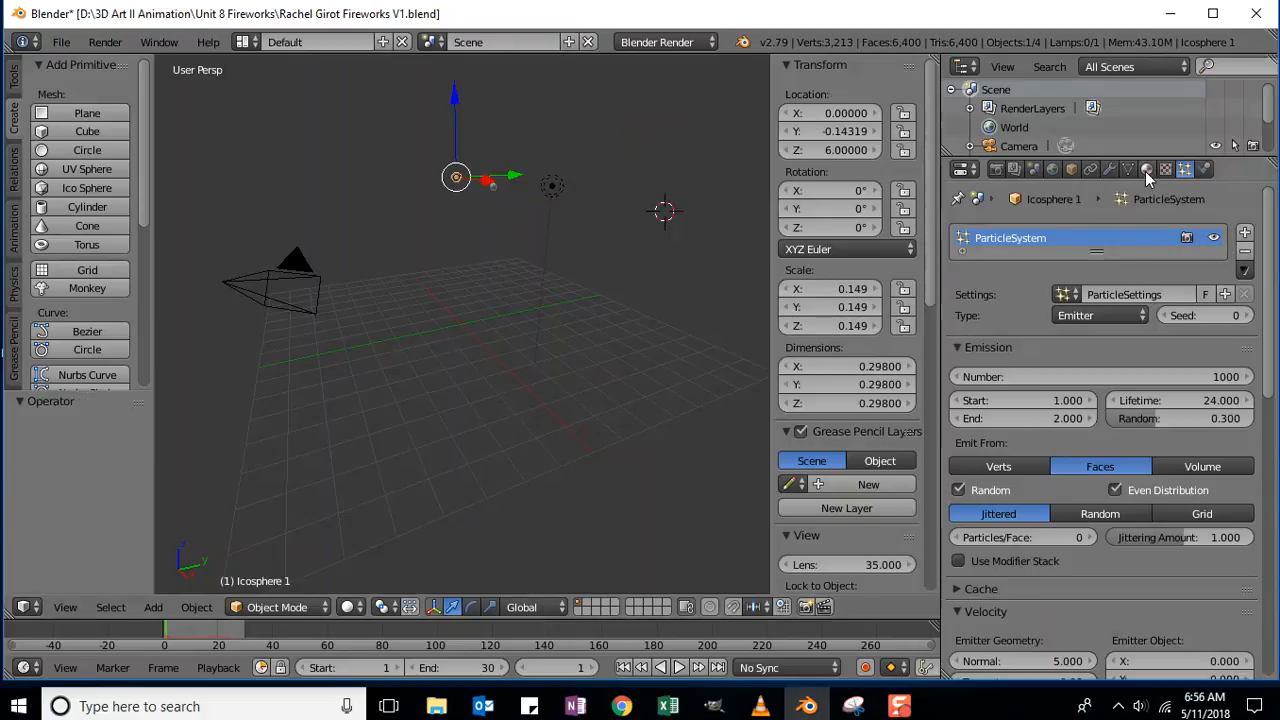
left_click(1146, 170)
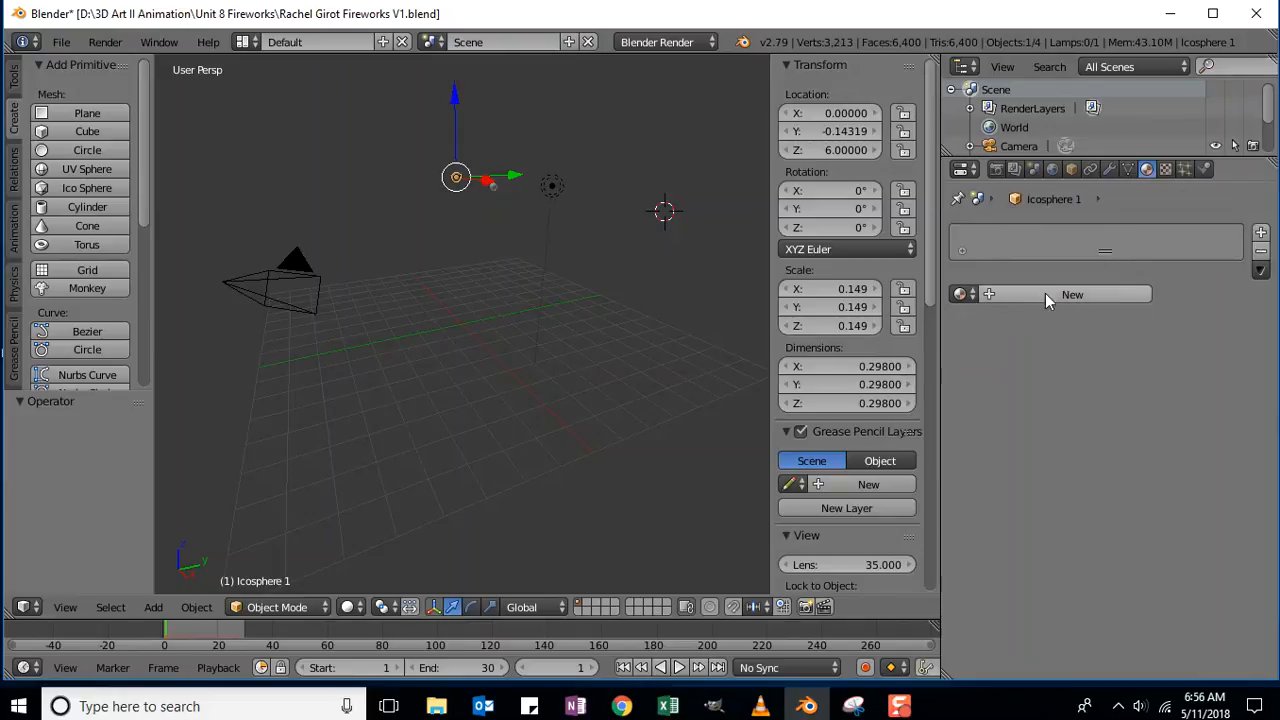
Create Material.001 for Icosphere 1 and add a new texture slot to it.
left_click(1012, 295)
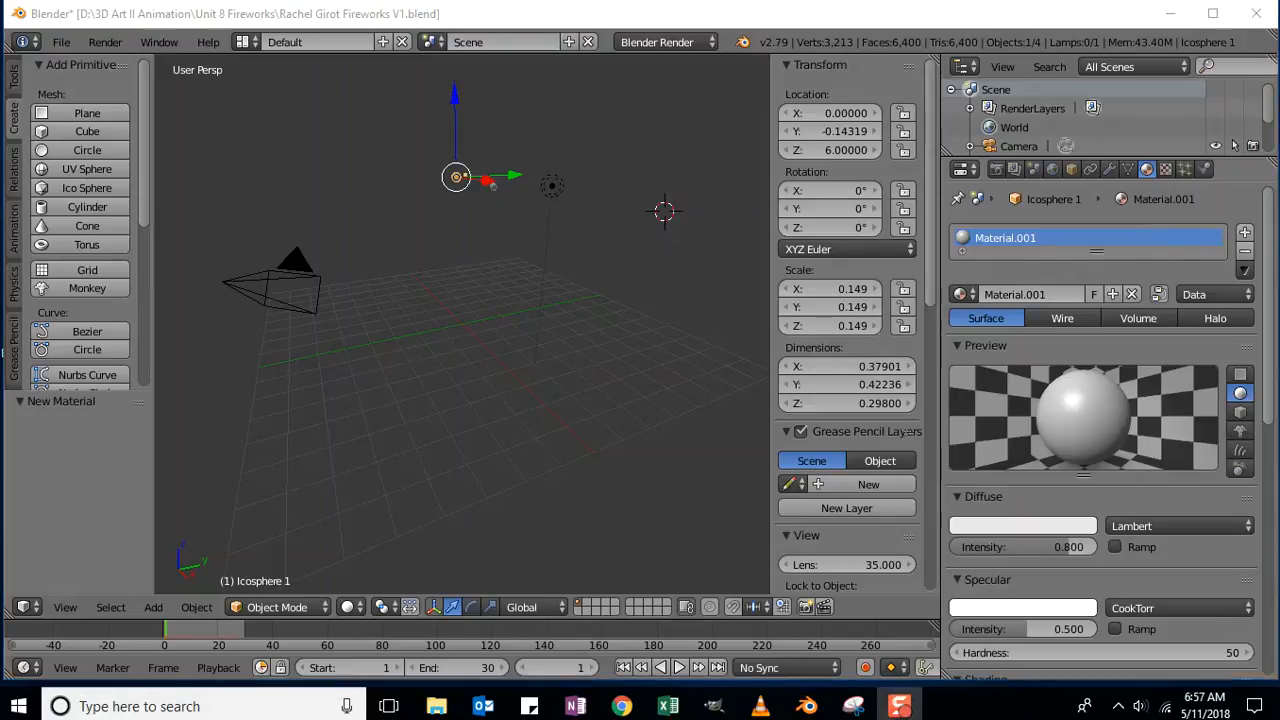
left_click(1166, 170)
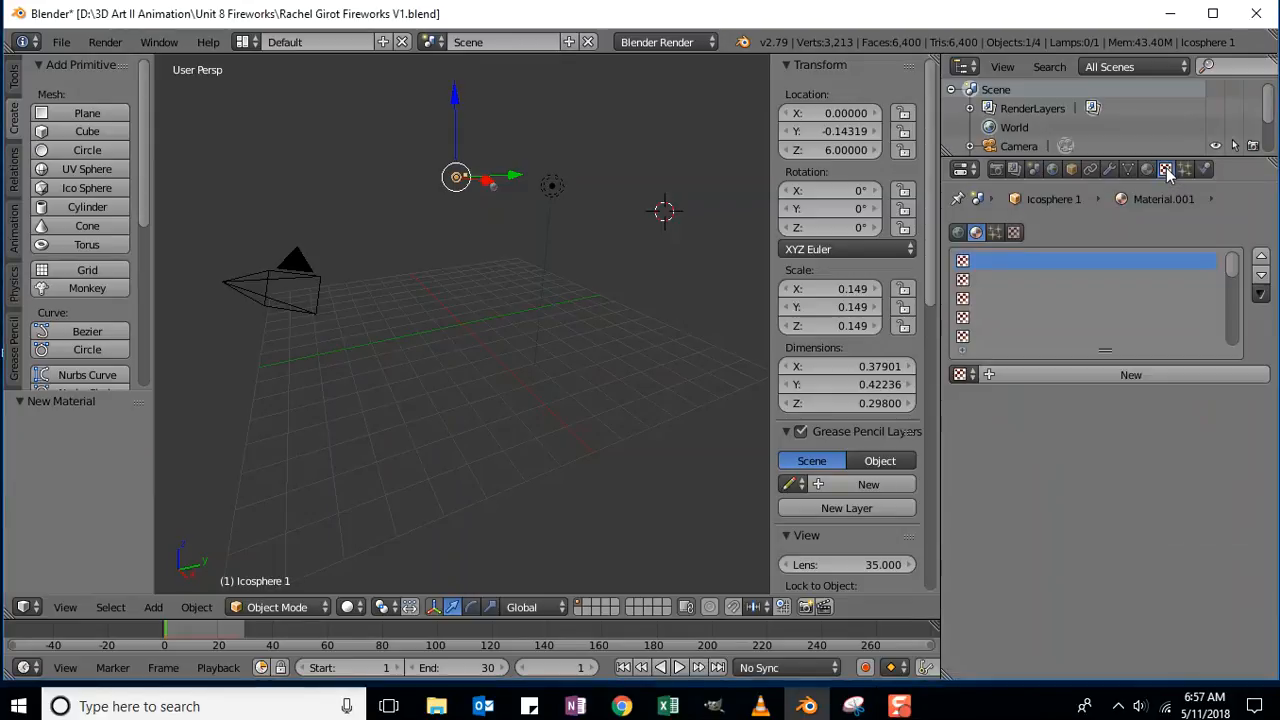
left_click(1055, 376)
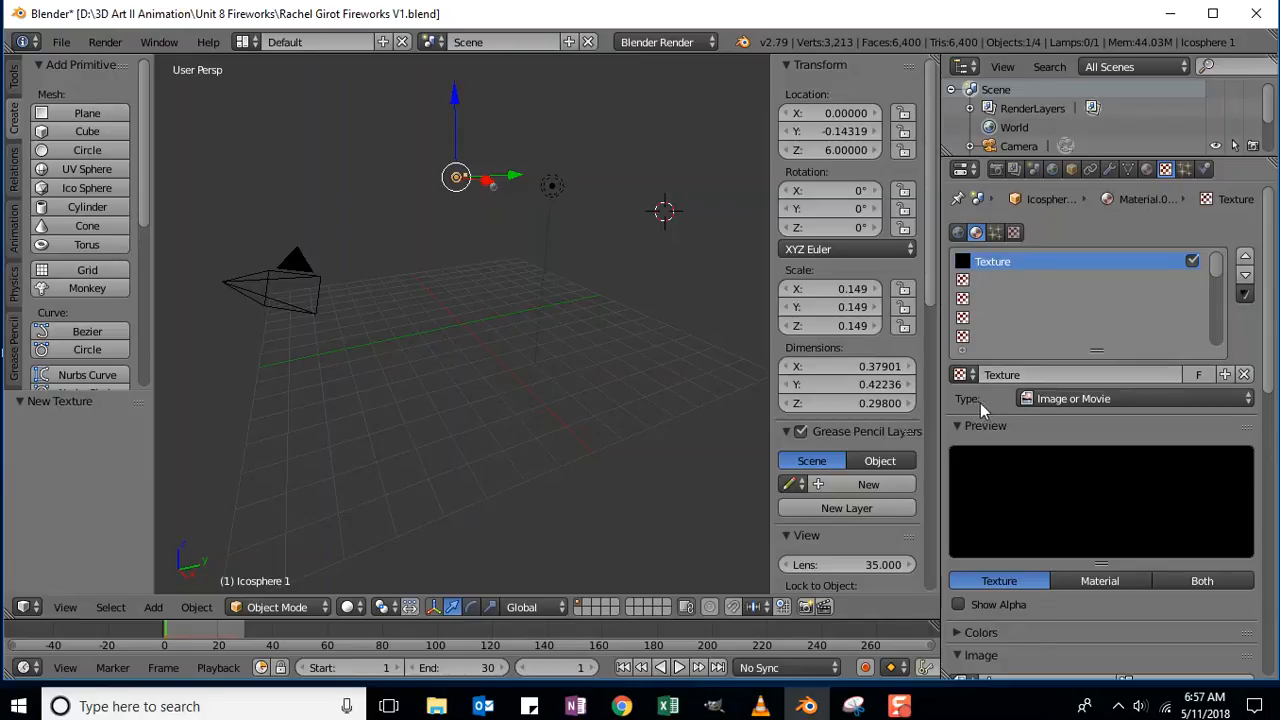
Change the texture type to Blend, giving a black-to-white gradient.
left_click(1080, 398)
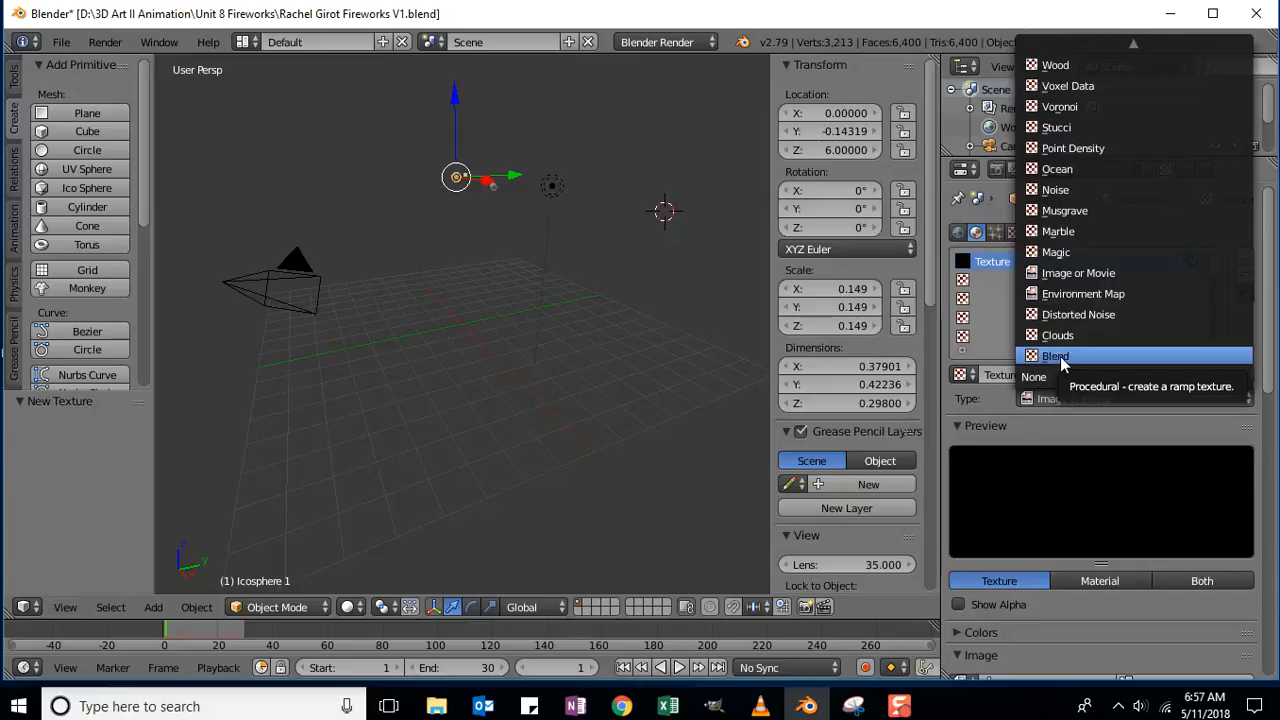
left_click(1060, 356)
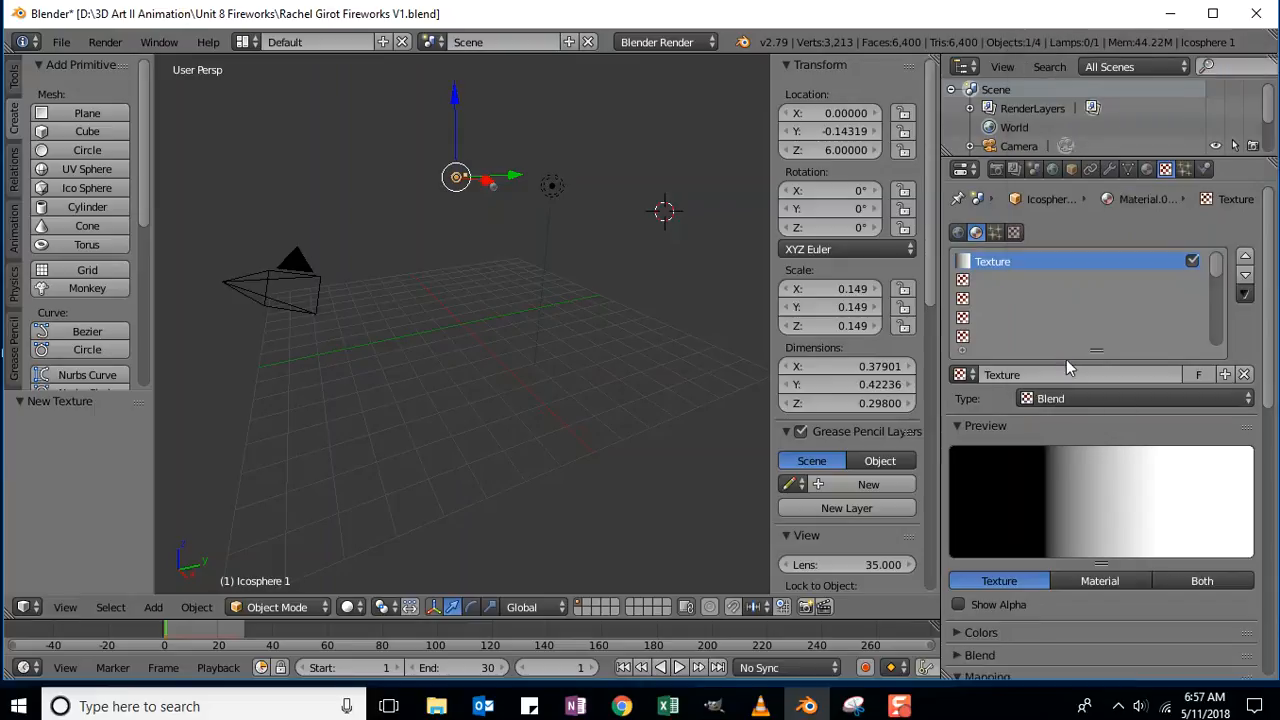
left_click_drag(1268, 214, 1279, 318)
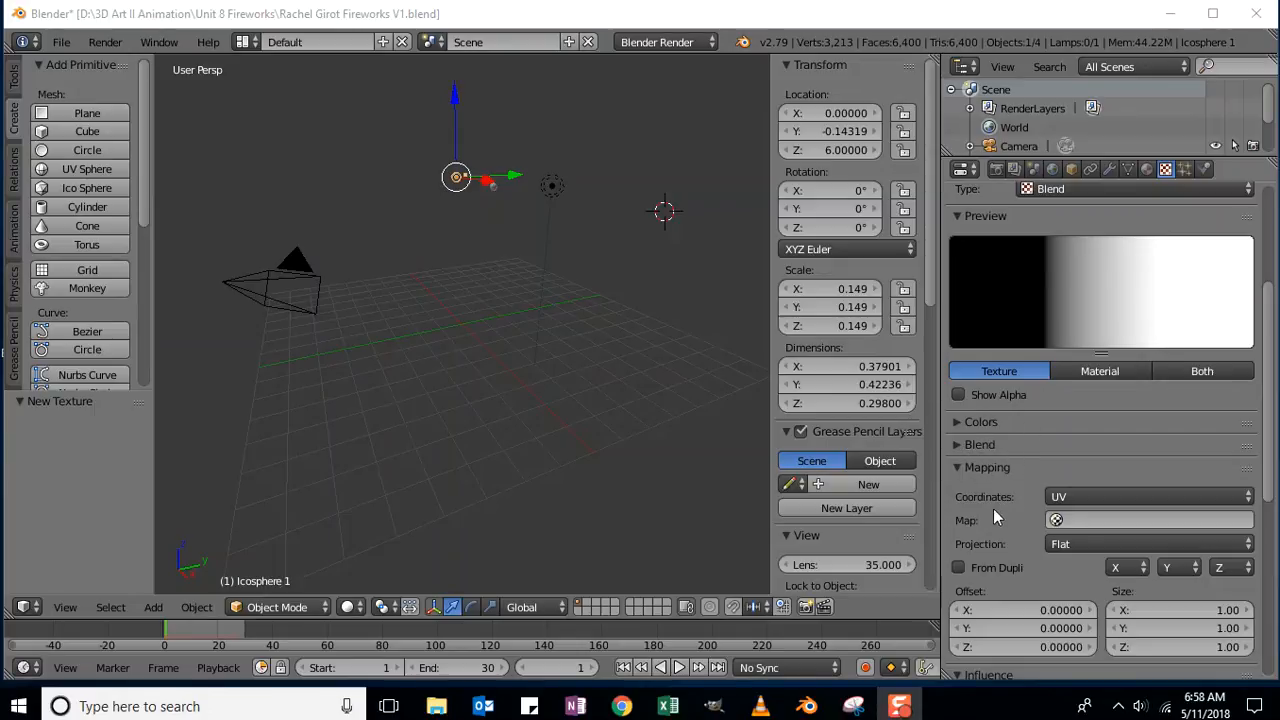
Map the texture by Strand / Particle coordinates and make the Blend gradient Vertical.
left_click(1225, 500)
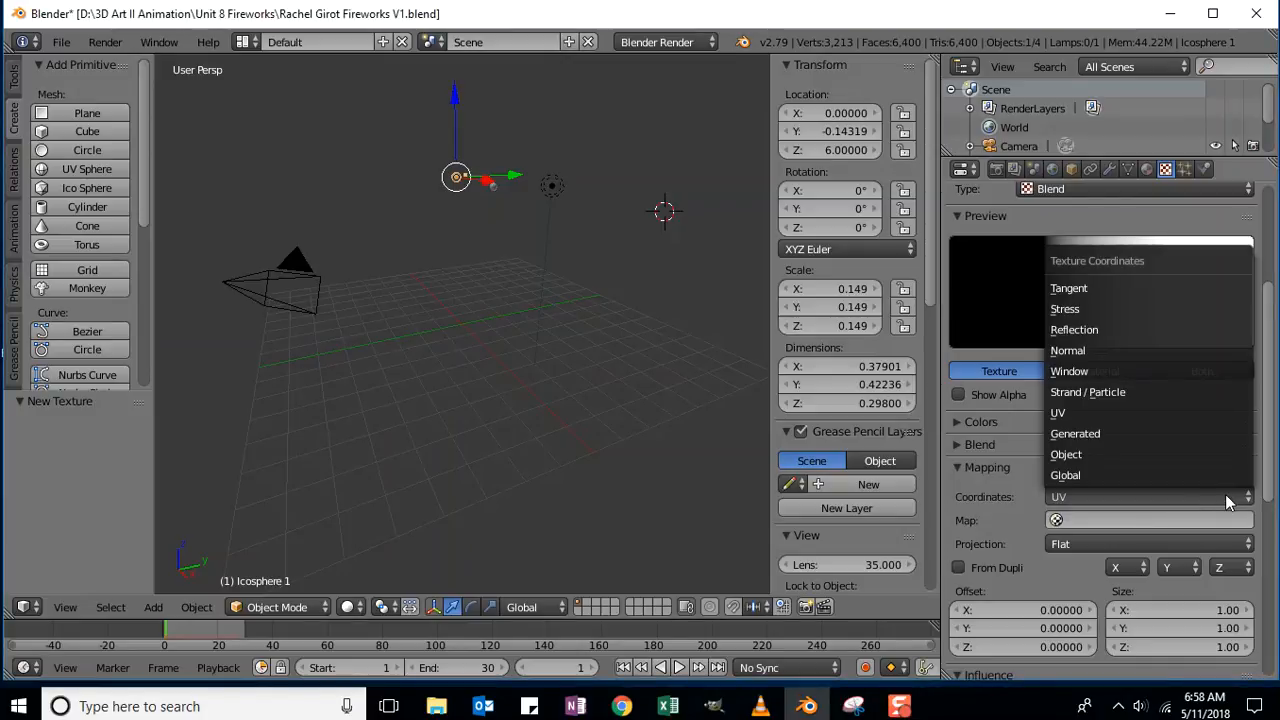
left_click(1117, 393)
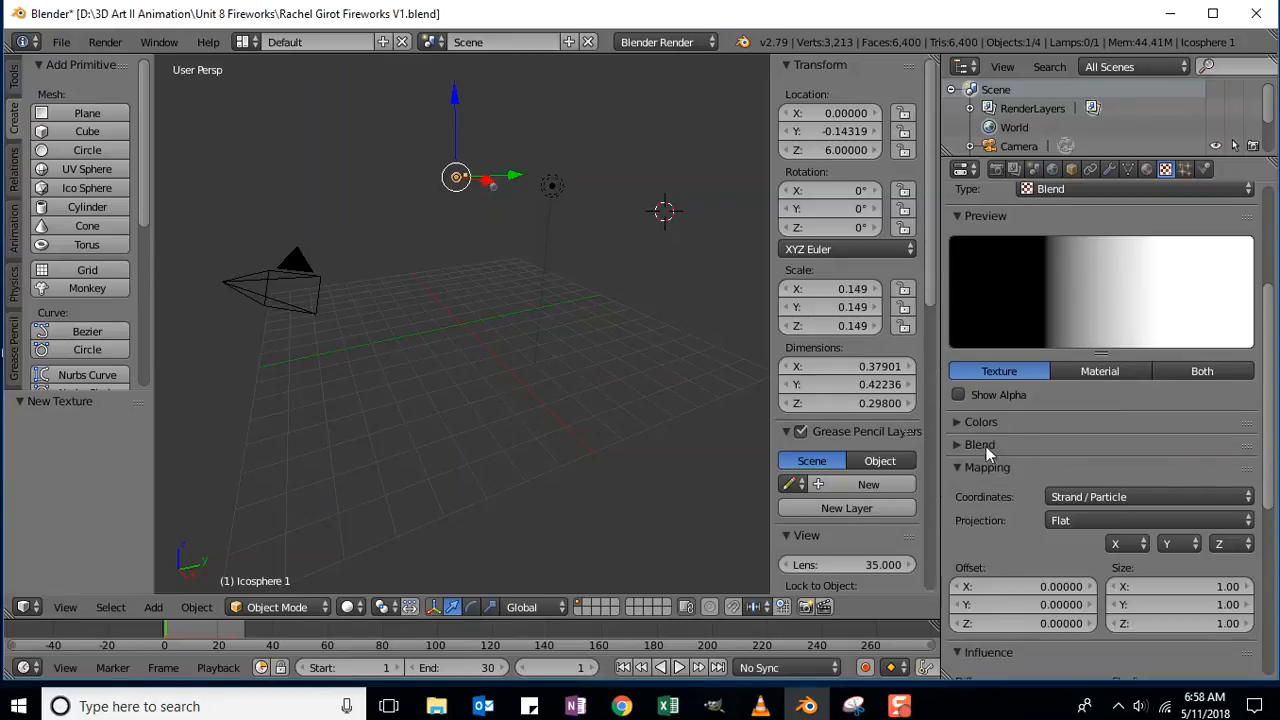
left_click(957, 446)
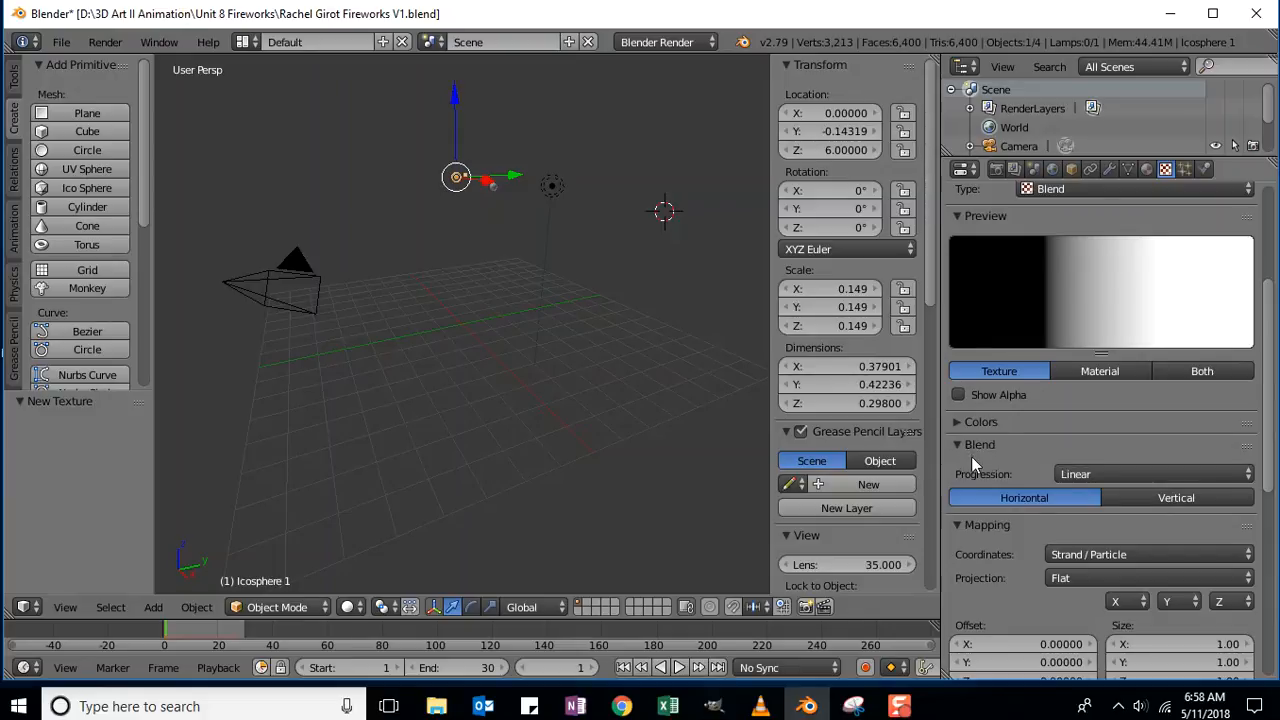
left_click(1178, 497)
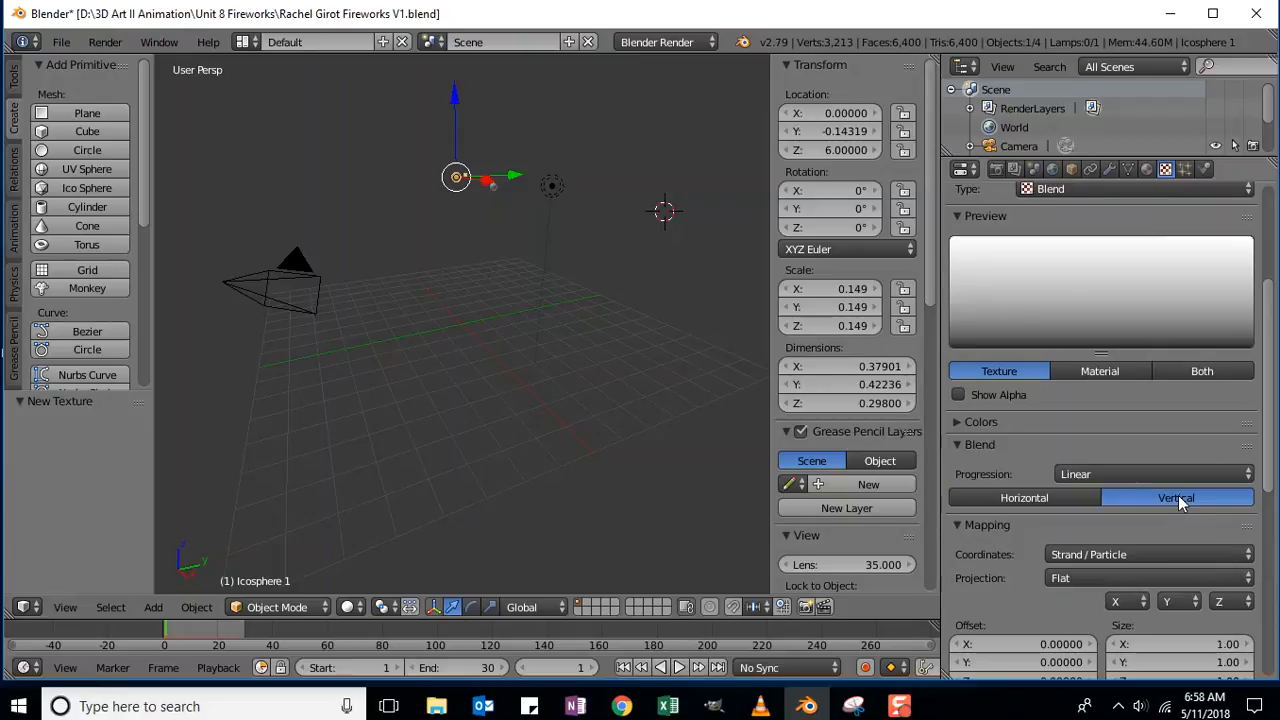
left_click_drag(1272, 436, 1273, 385)
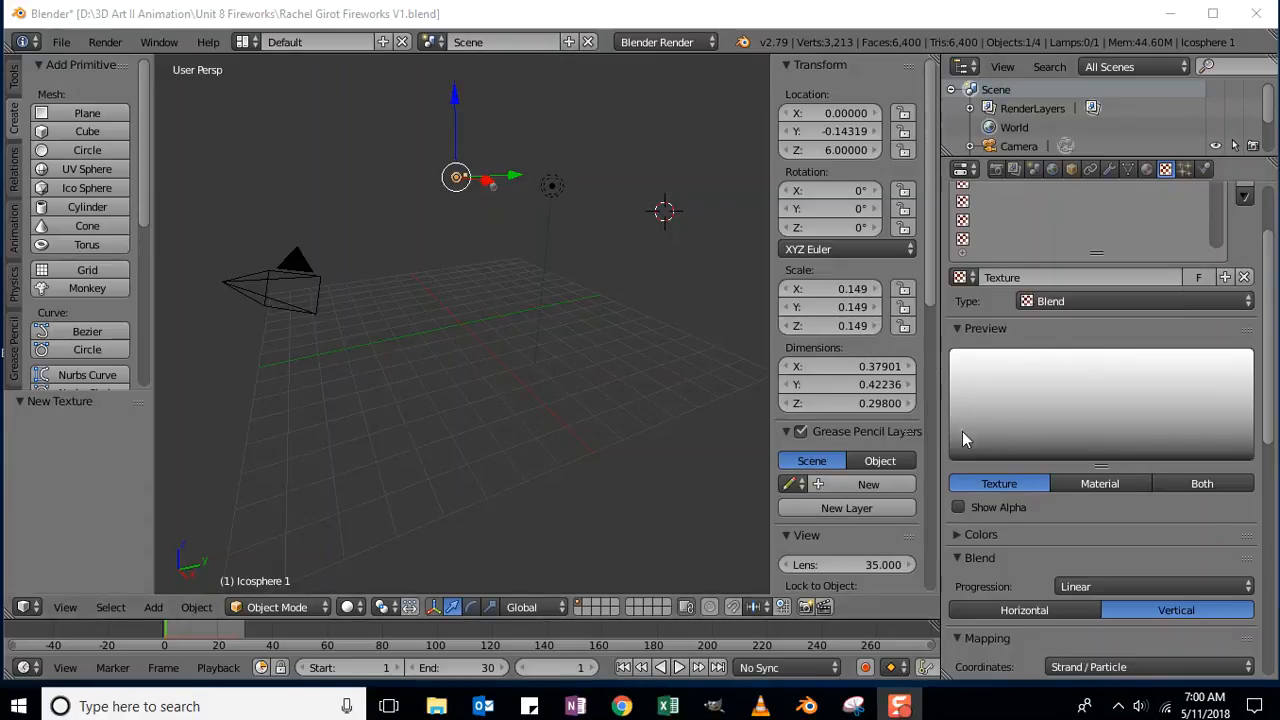
Turn on Show Alpha for the texture preview and expand the Colors panel.
left_click(958, 508)
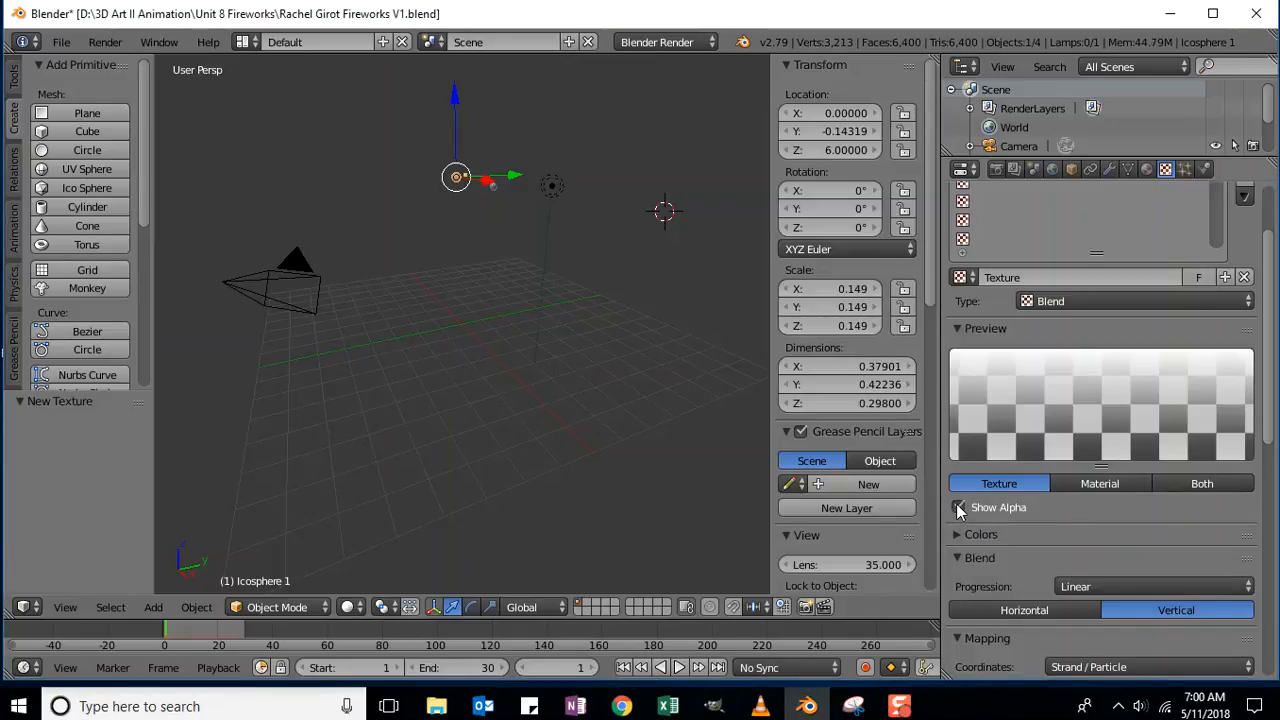
left_click_drag(1269, 327, 1275, 403)
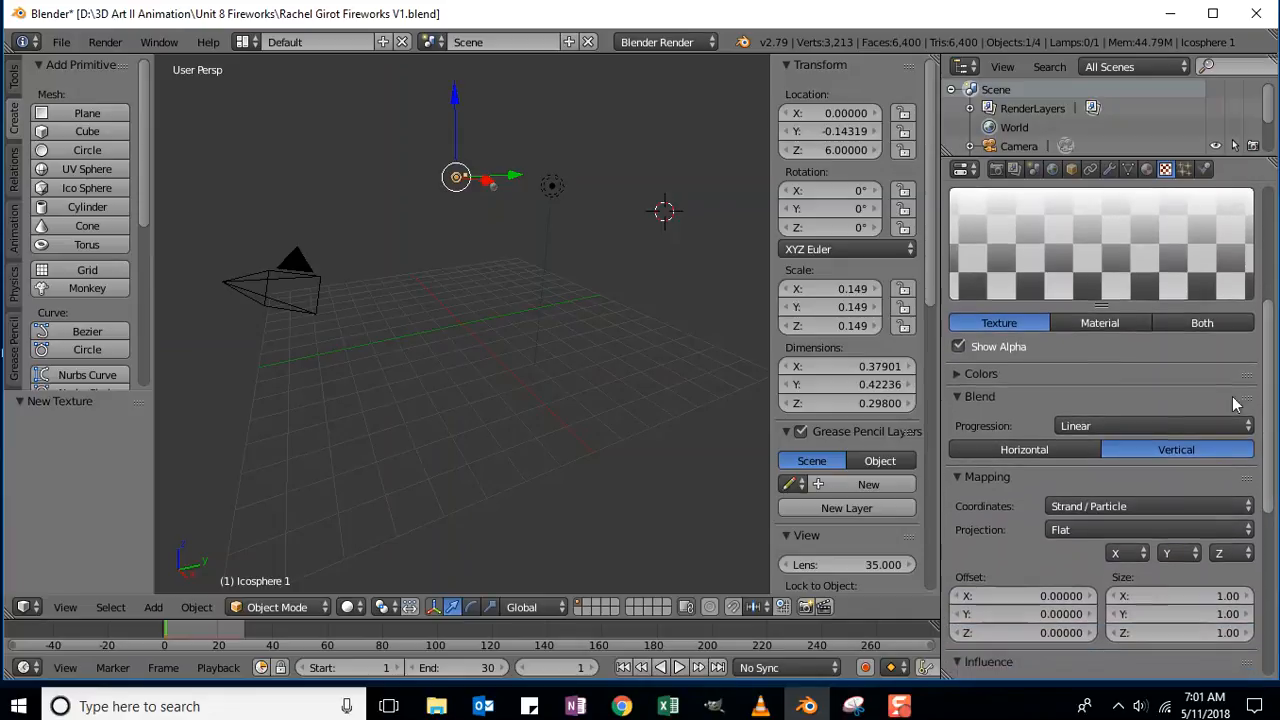
left_click(960, 374)
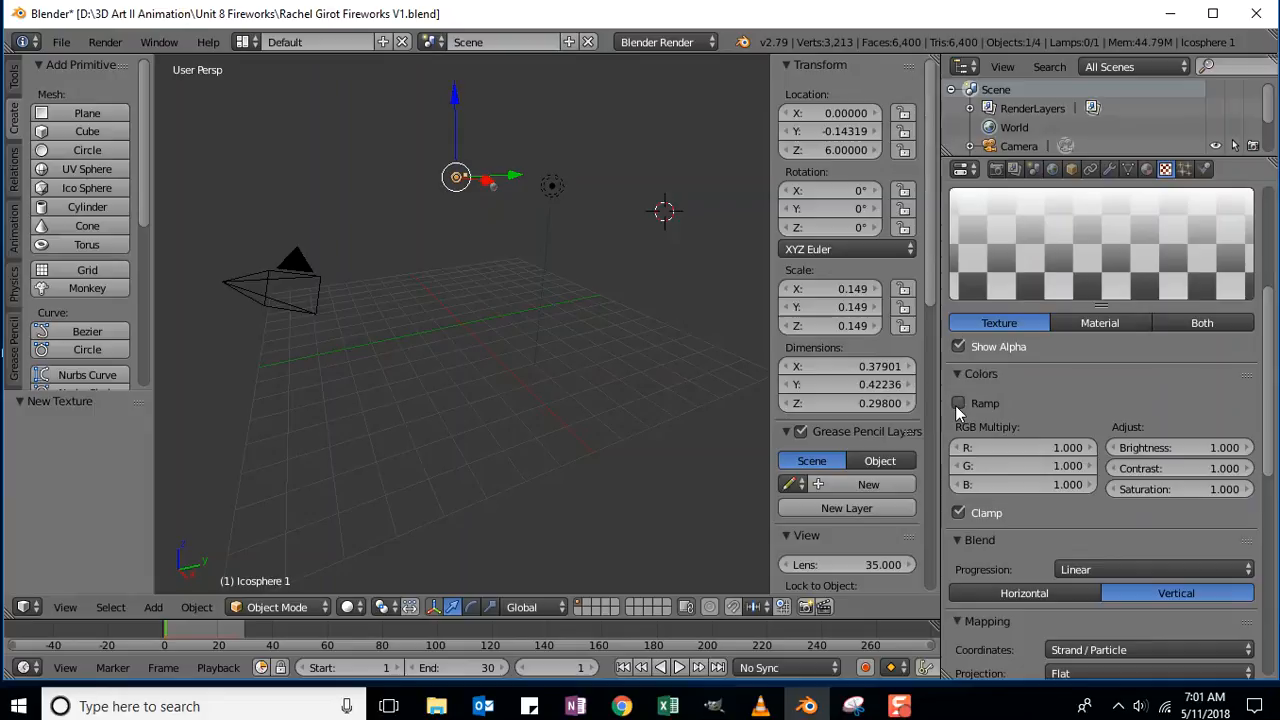
Enable the colour Ramp and add a third stop, with the last stop at 1.000.
left_click(958, 404)
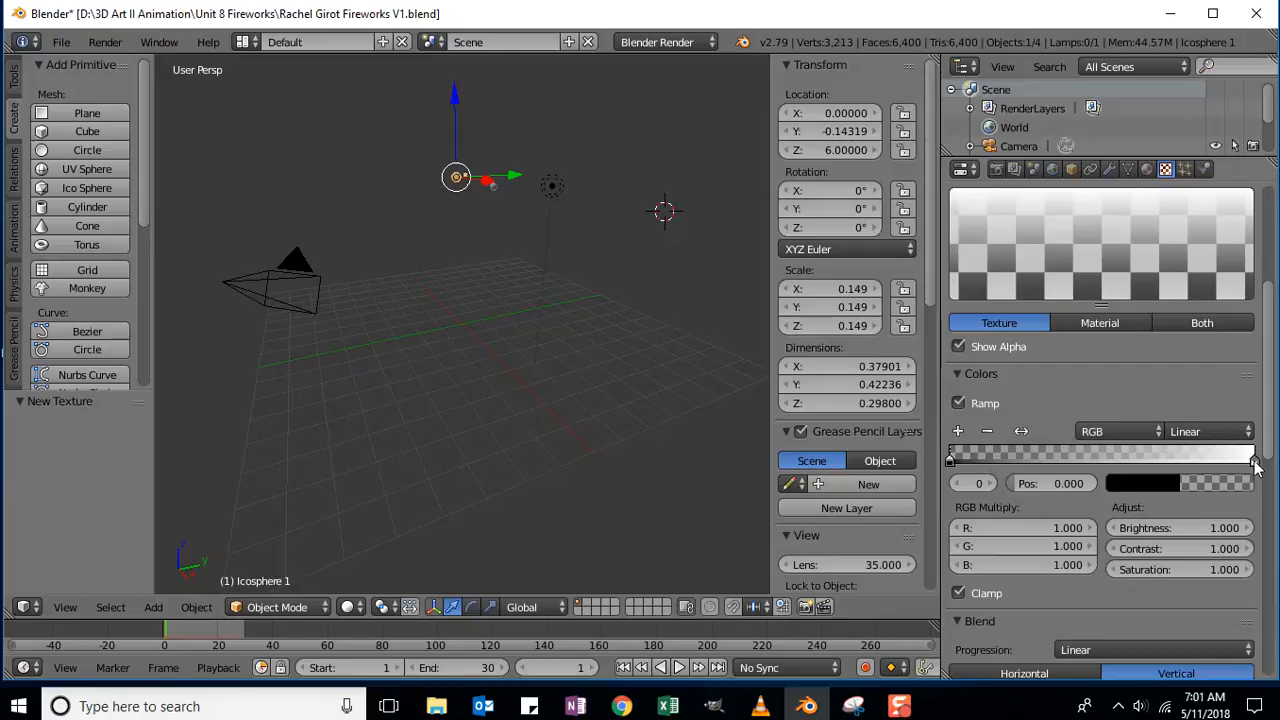
left_click_drag(1255, 462, 1105, 484)
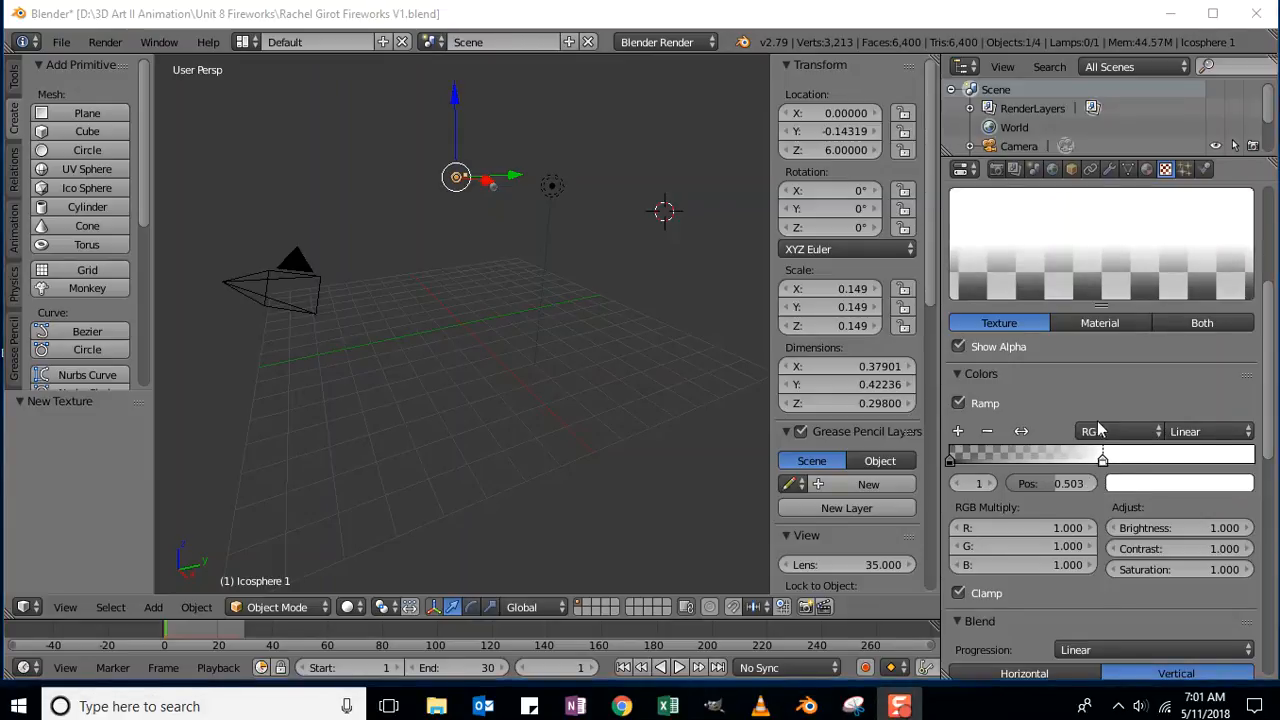
left_click(958, 433)
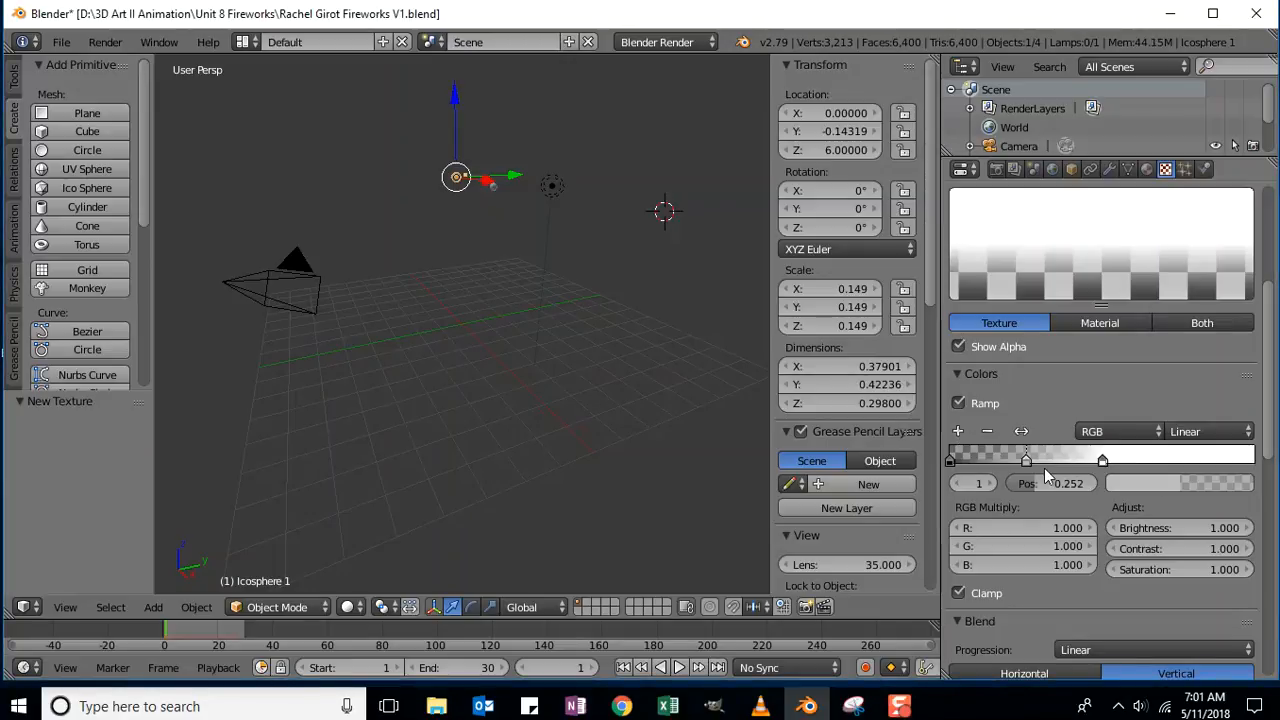
left_click_drag(1027, 465, 1274, 490)
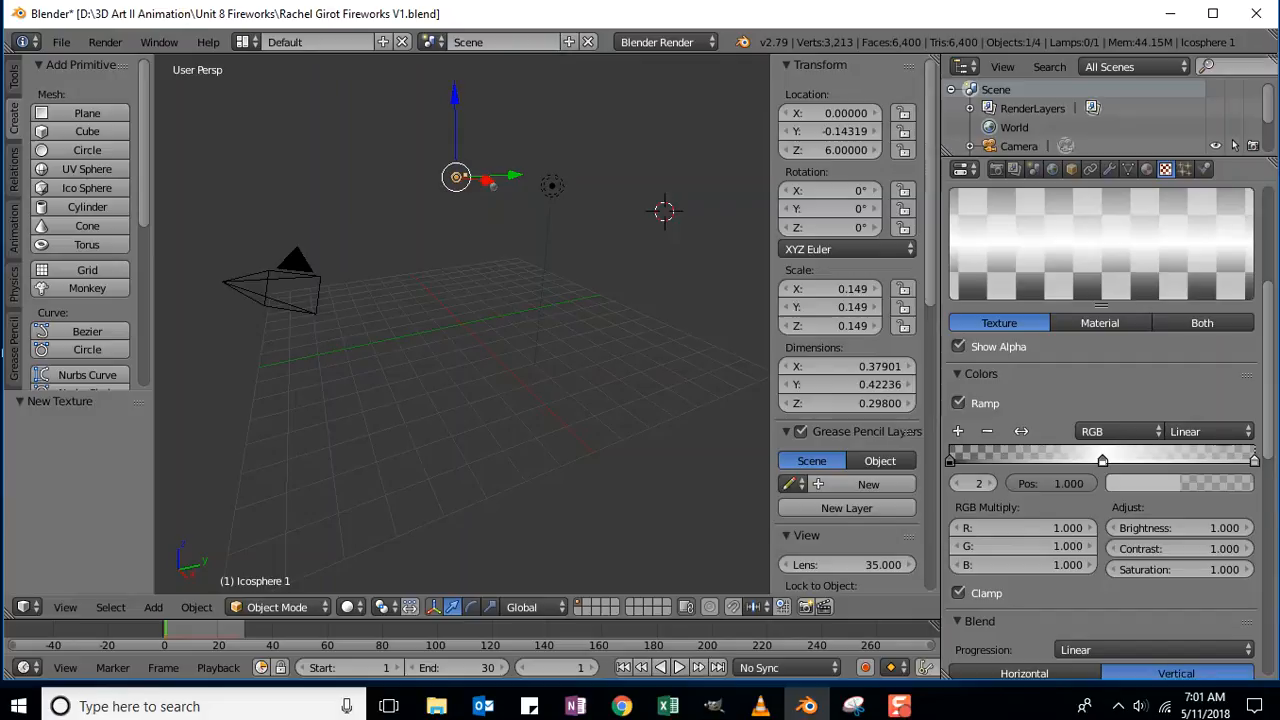
left_click(61, 44)
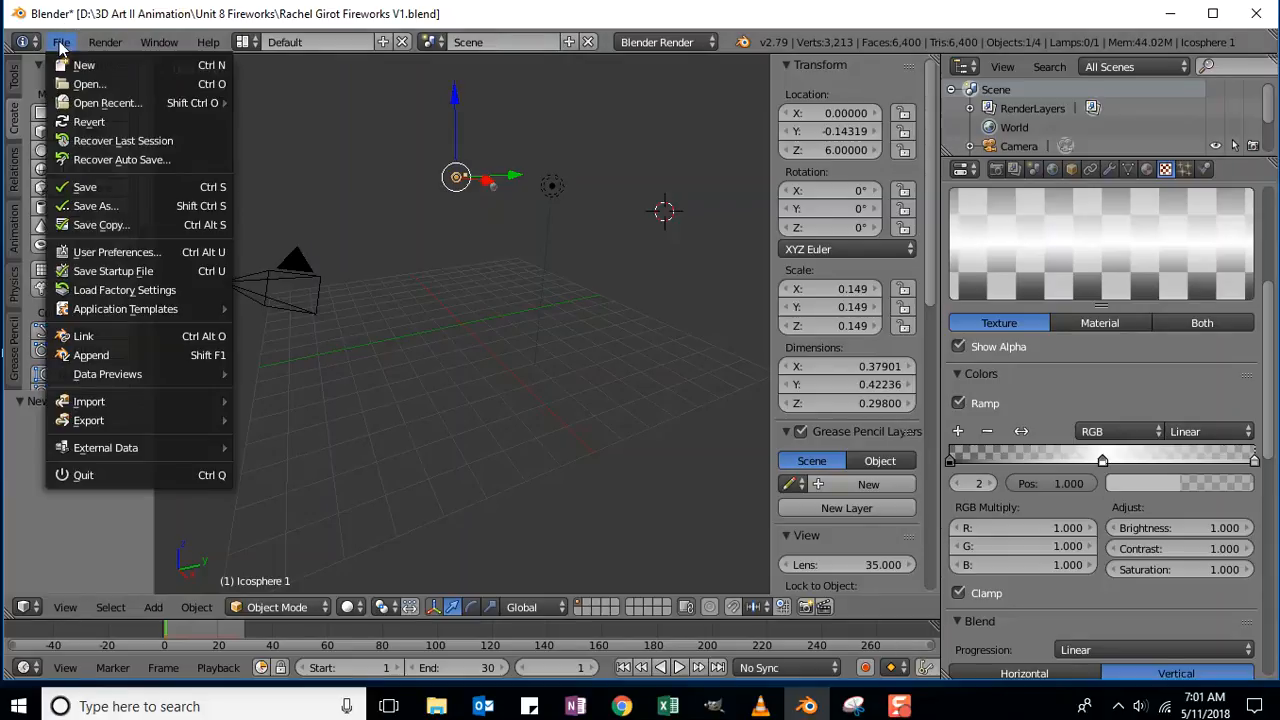
Save the project as a new file, changing V1 to V2 in the file name.
left_click(90, 206)
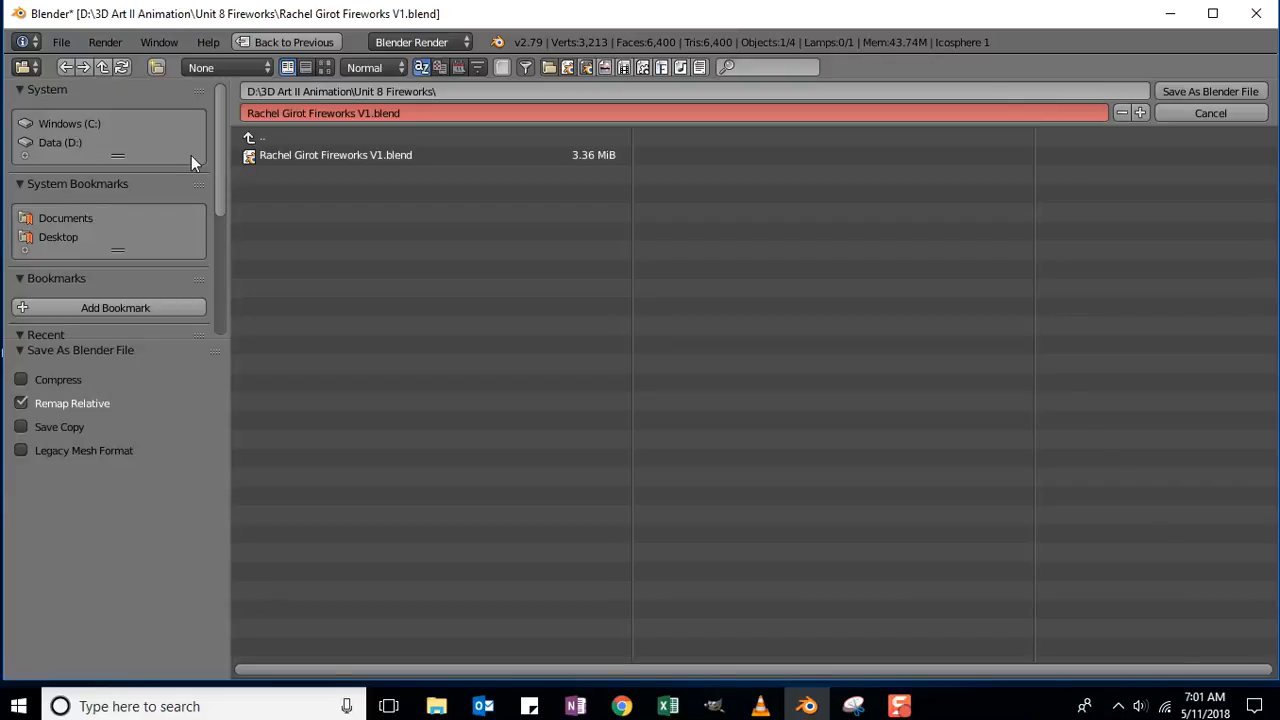
left_click(366, 114)
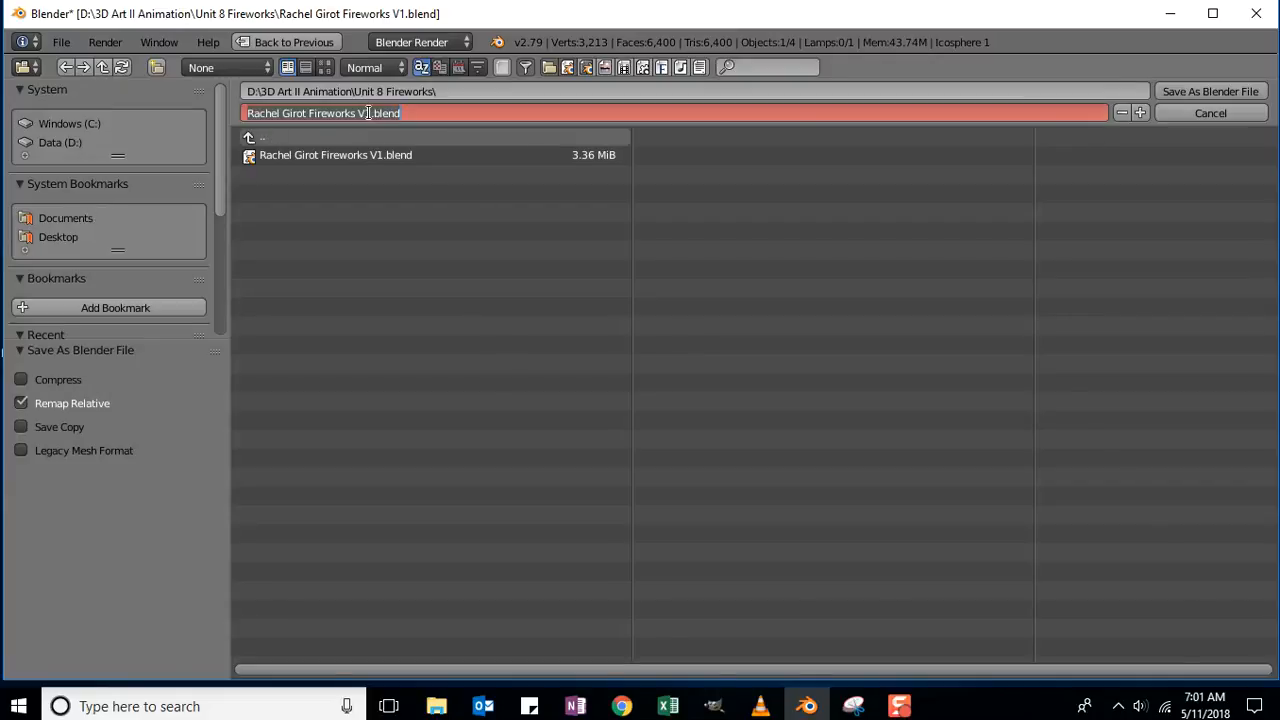
left_click(368, 113)
key("BackSpace")
type("2")
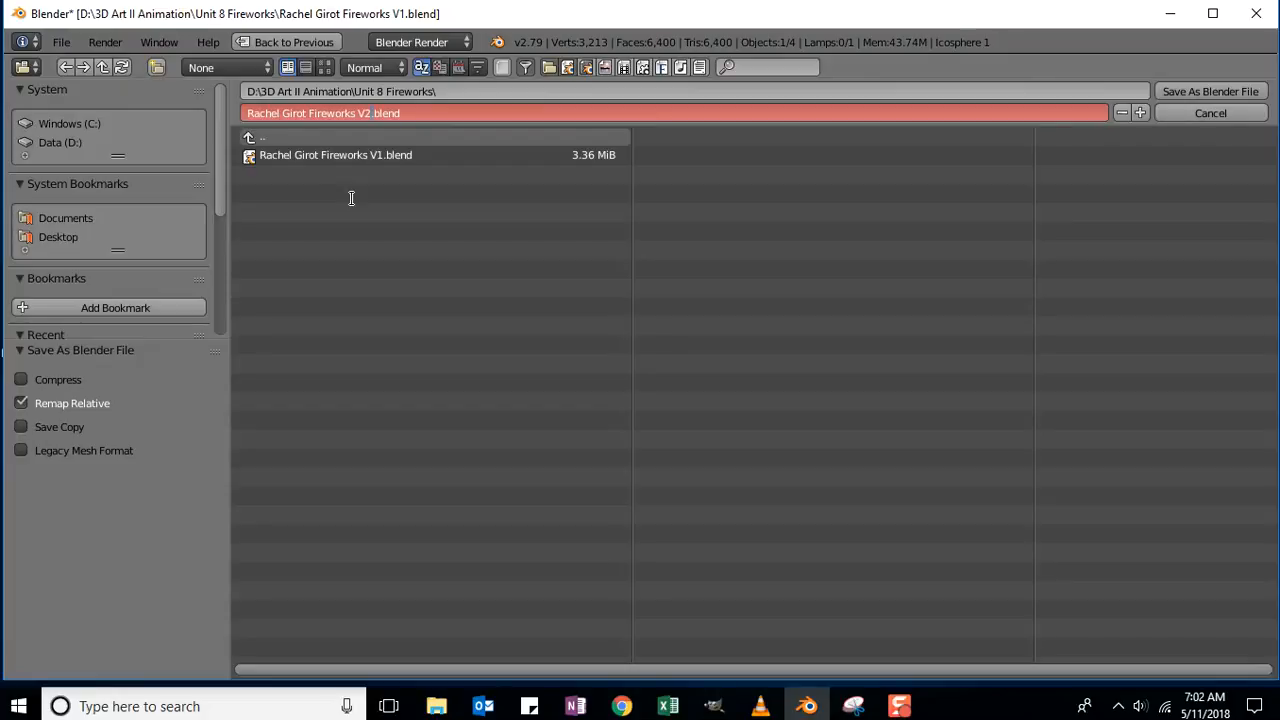
key("Return")
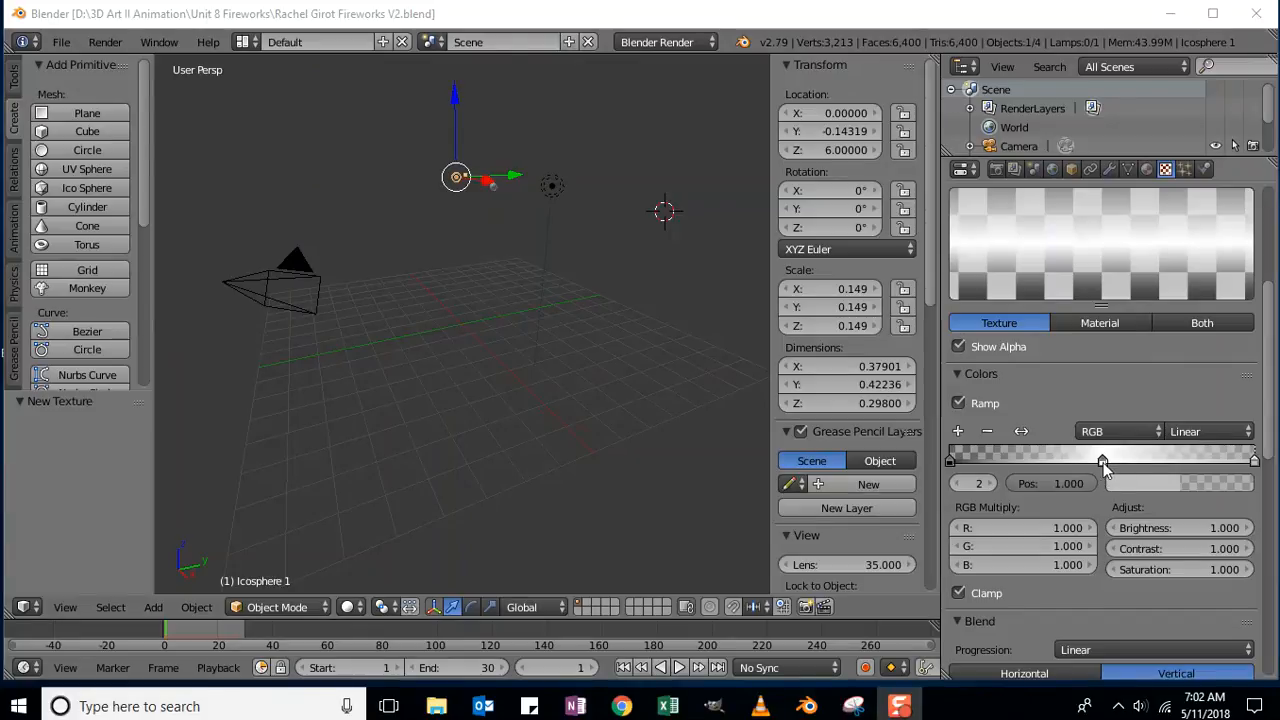
Make the right ramp stop transparent magenta: alpha 0, R 0.500, G 0.000, B 0.271.
left_click(1256, 463)
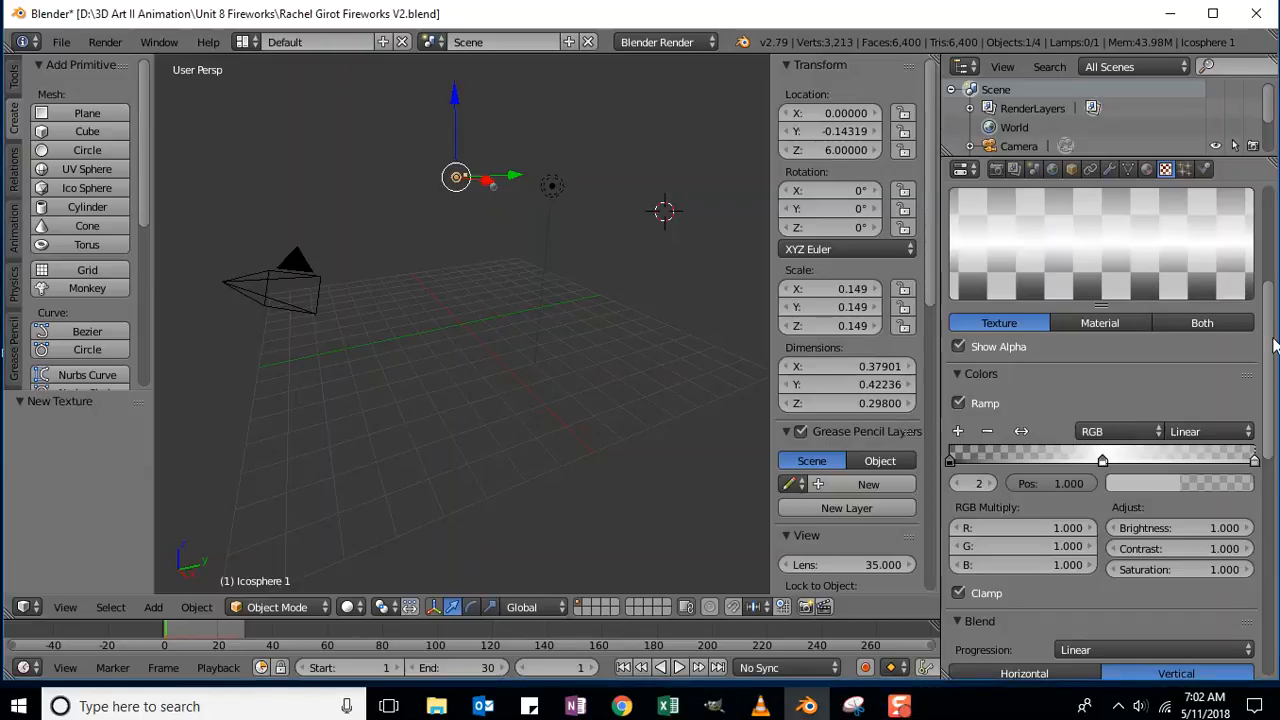
scroll(1273, 345, "down", 3)
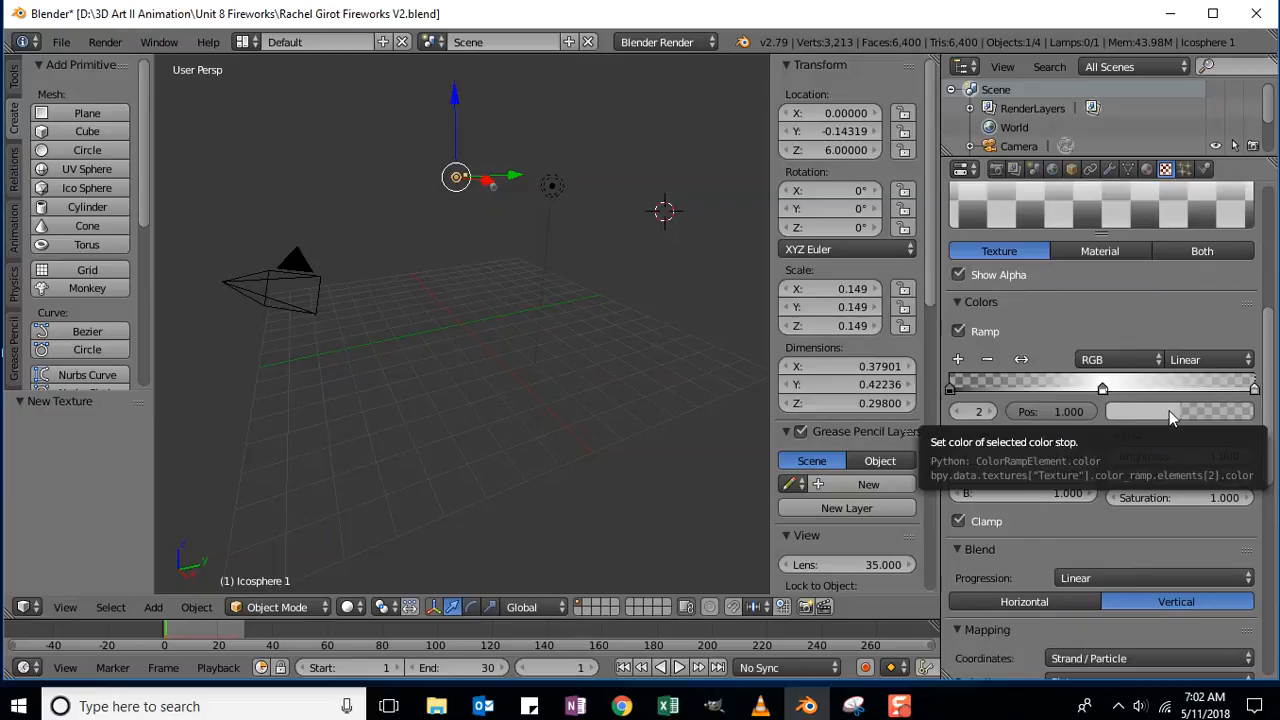
left_click(1170, 416)
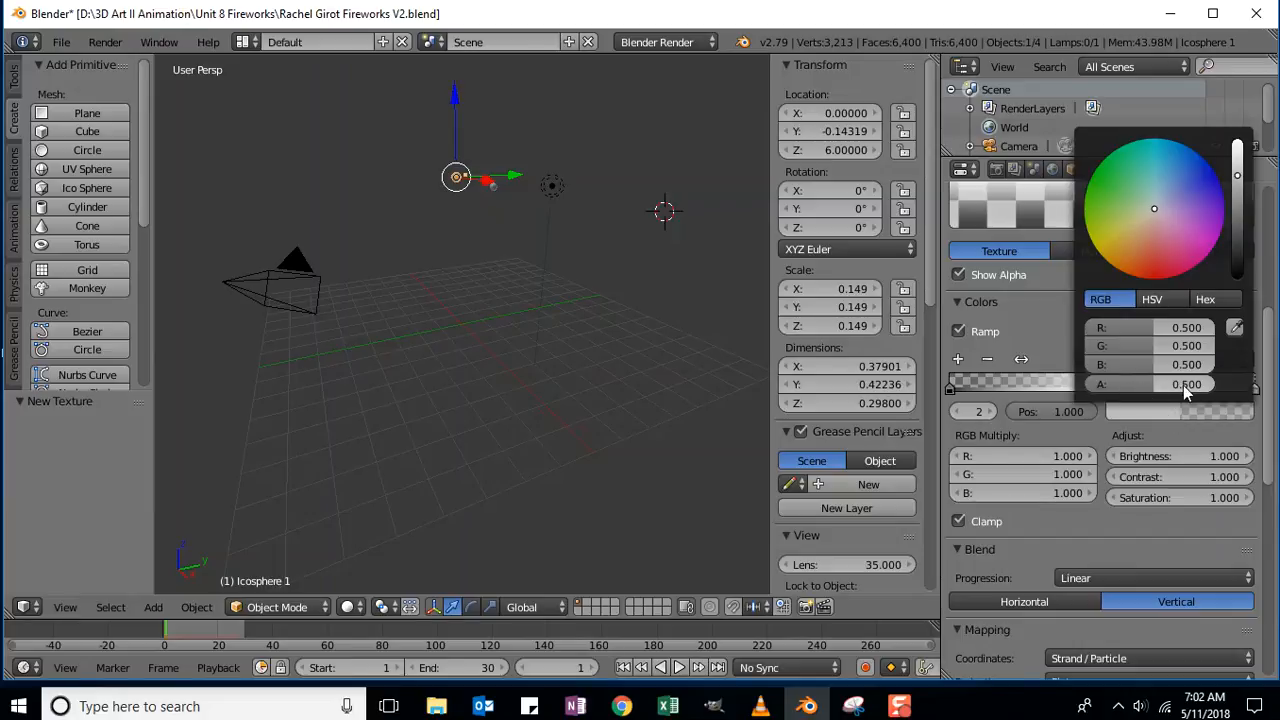
left_click(1168, 383)
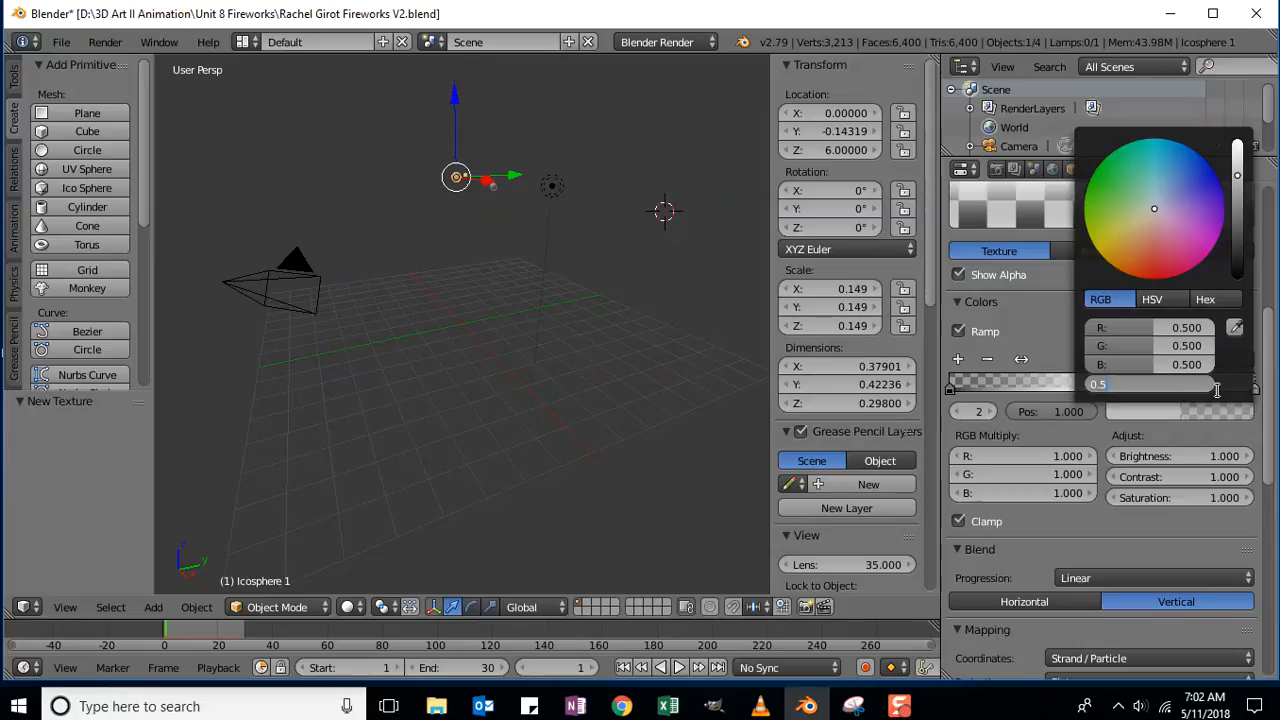
key("Return")
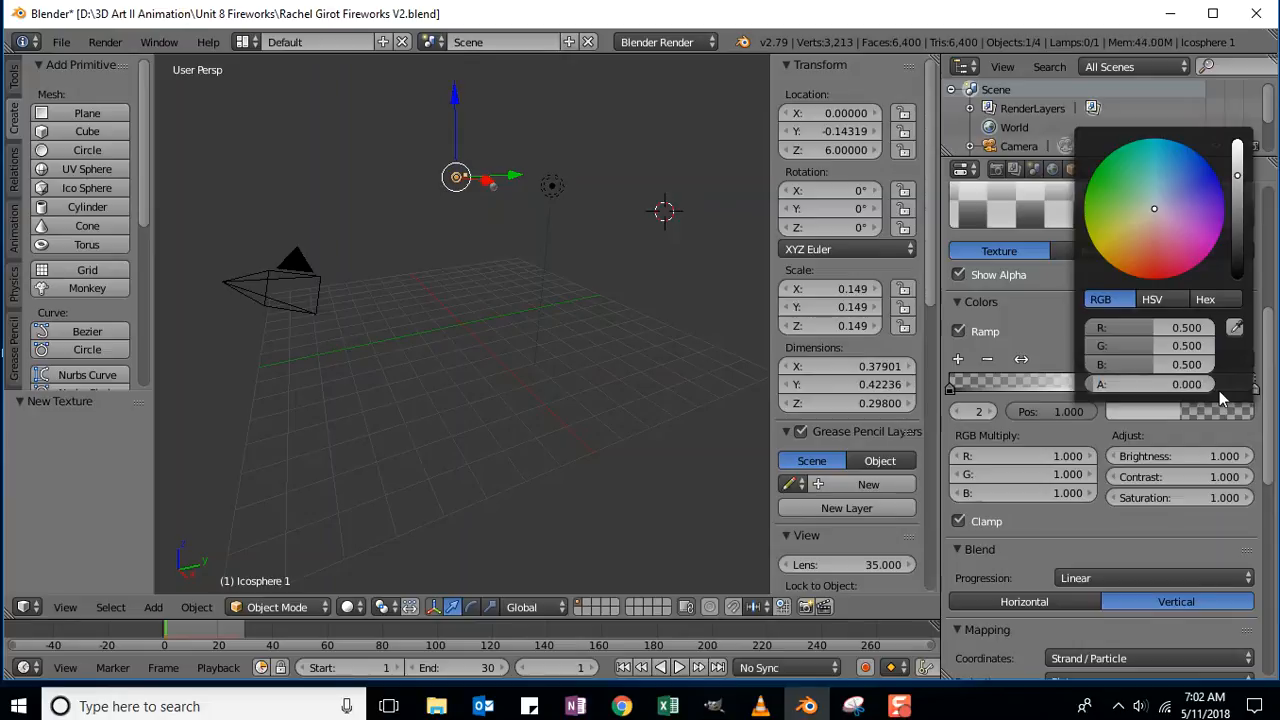
left_click_drag(1153, 210, 1205, 259)
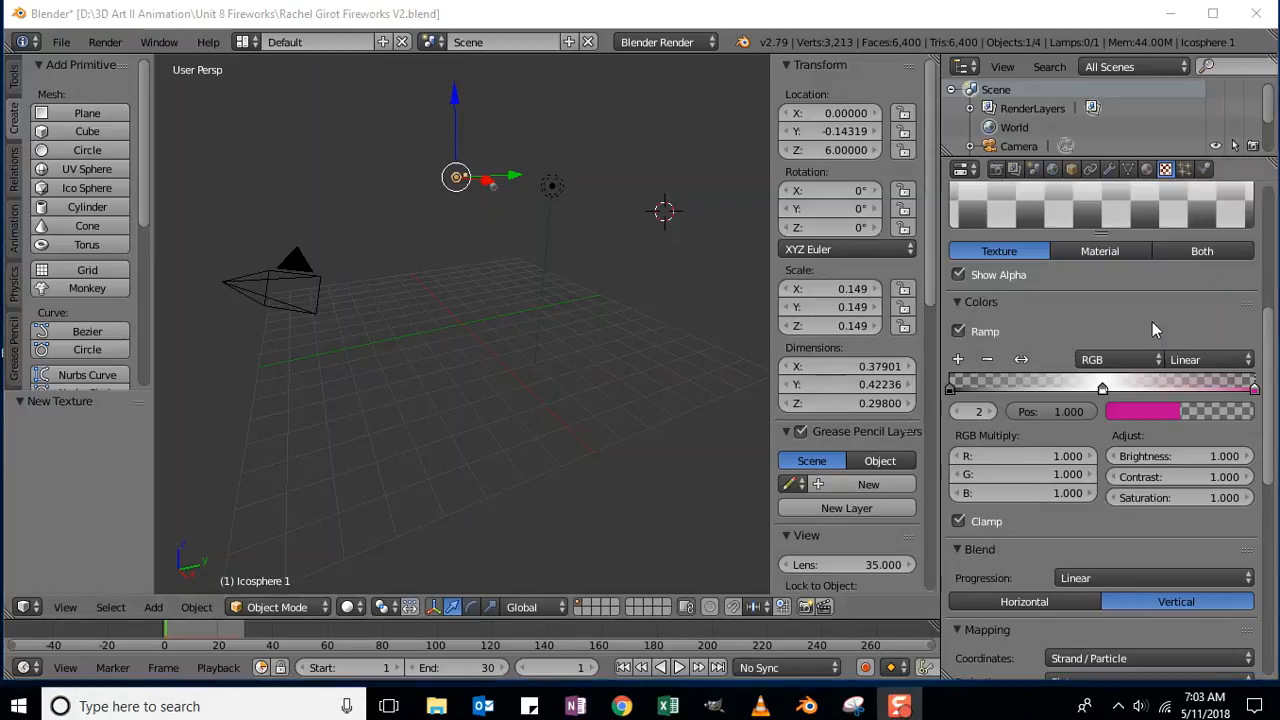
Colour the left ramp stop purple.
left_click(1167, 417)
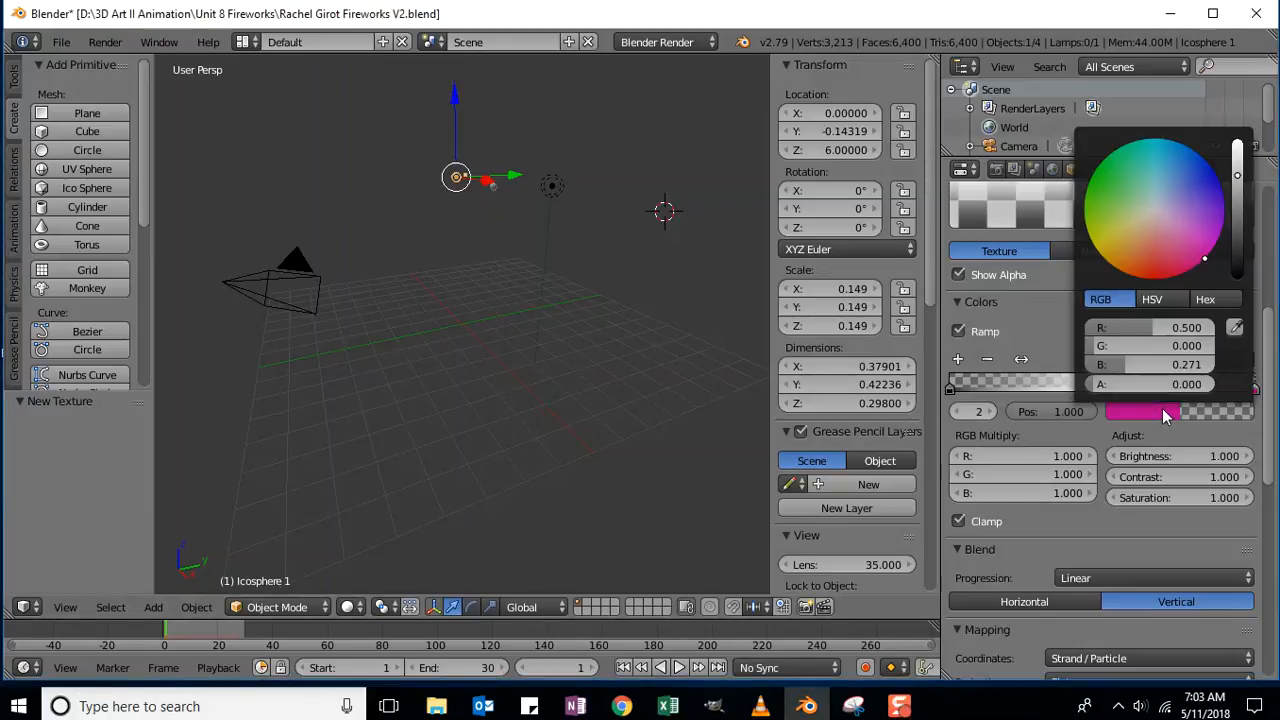
left_click(952, 392)
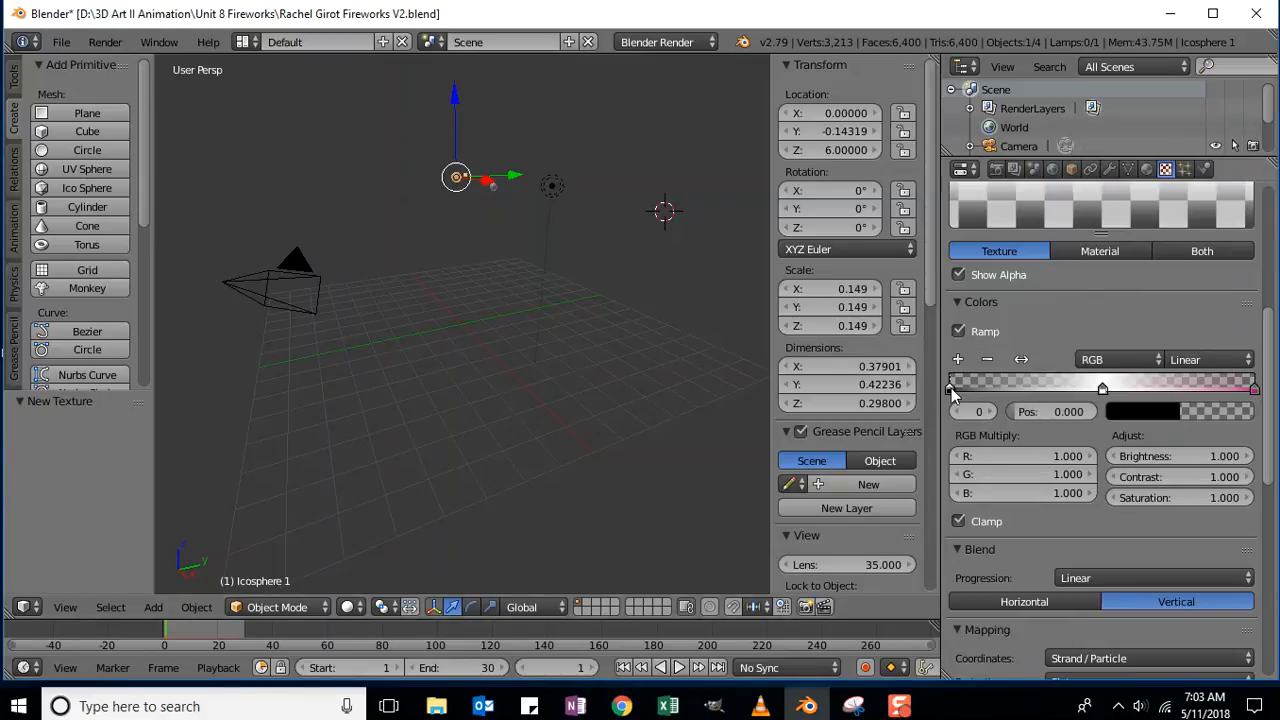
left_click(1155, 418)
left_click(1143, 411)
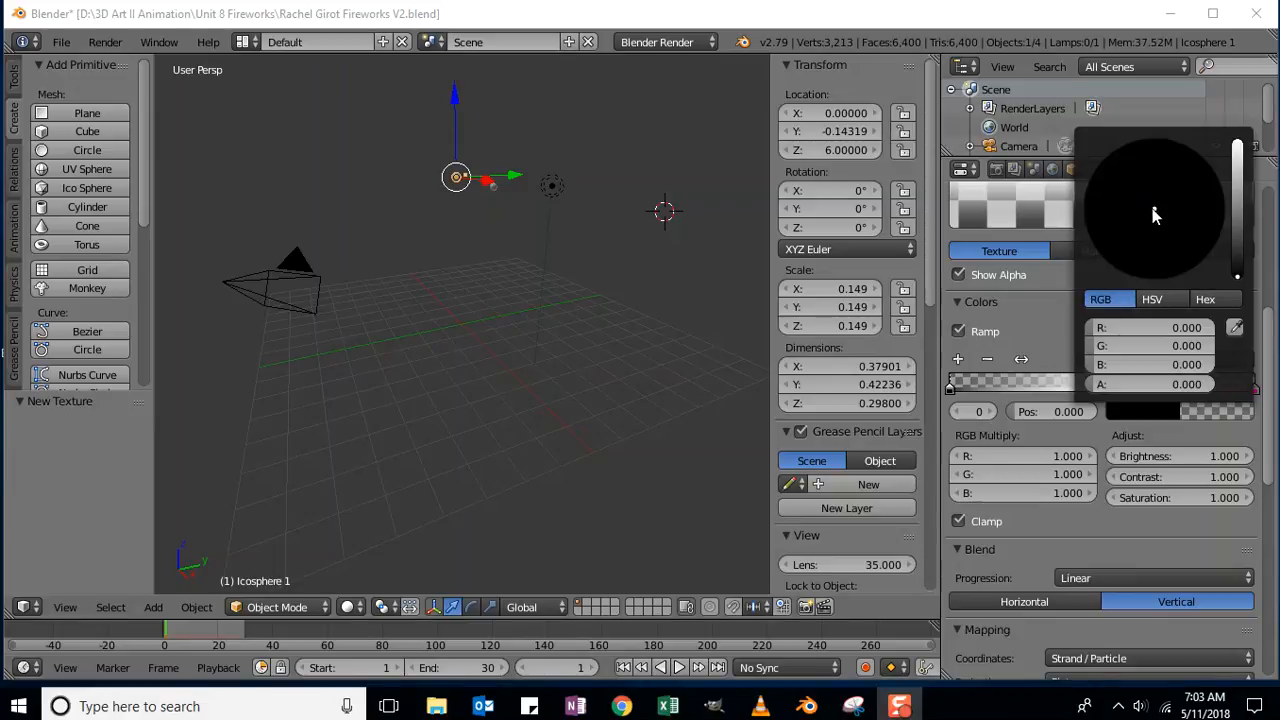
left_click(1154, 210)
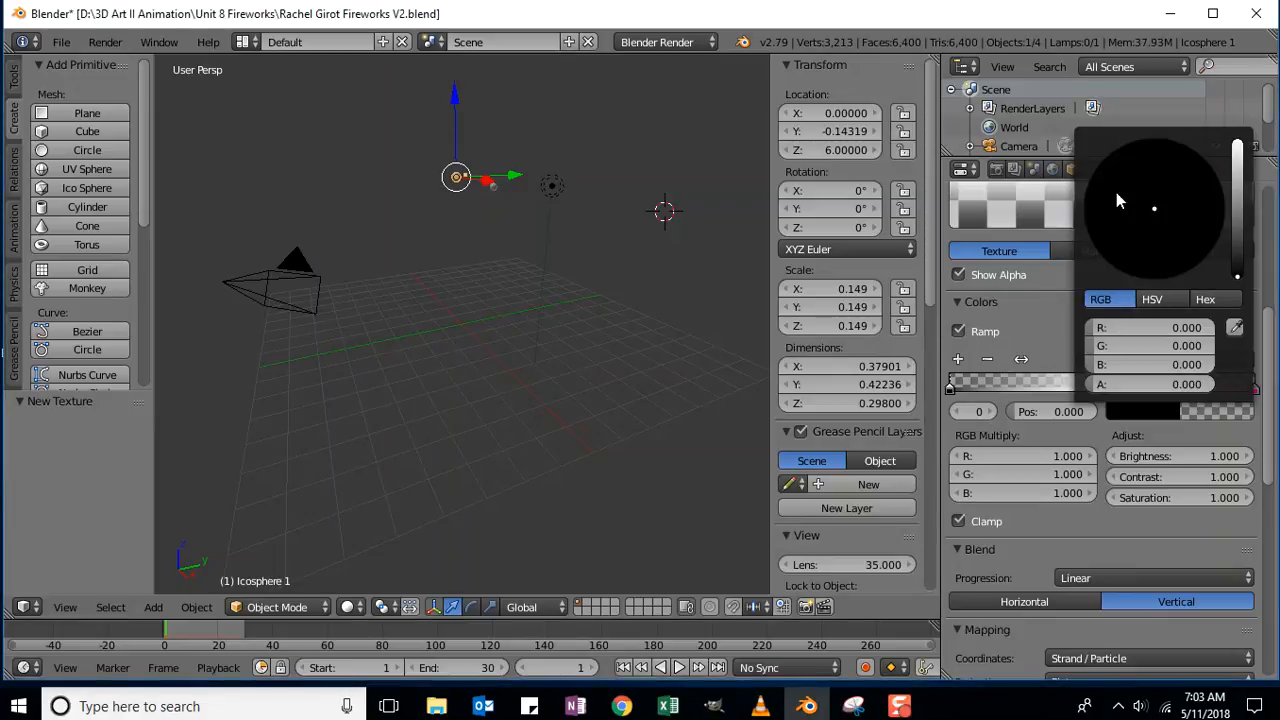
left_click_drag(1090, 328, 1199, 352)
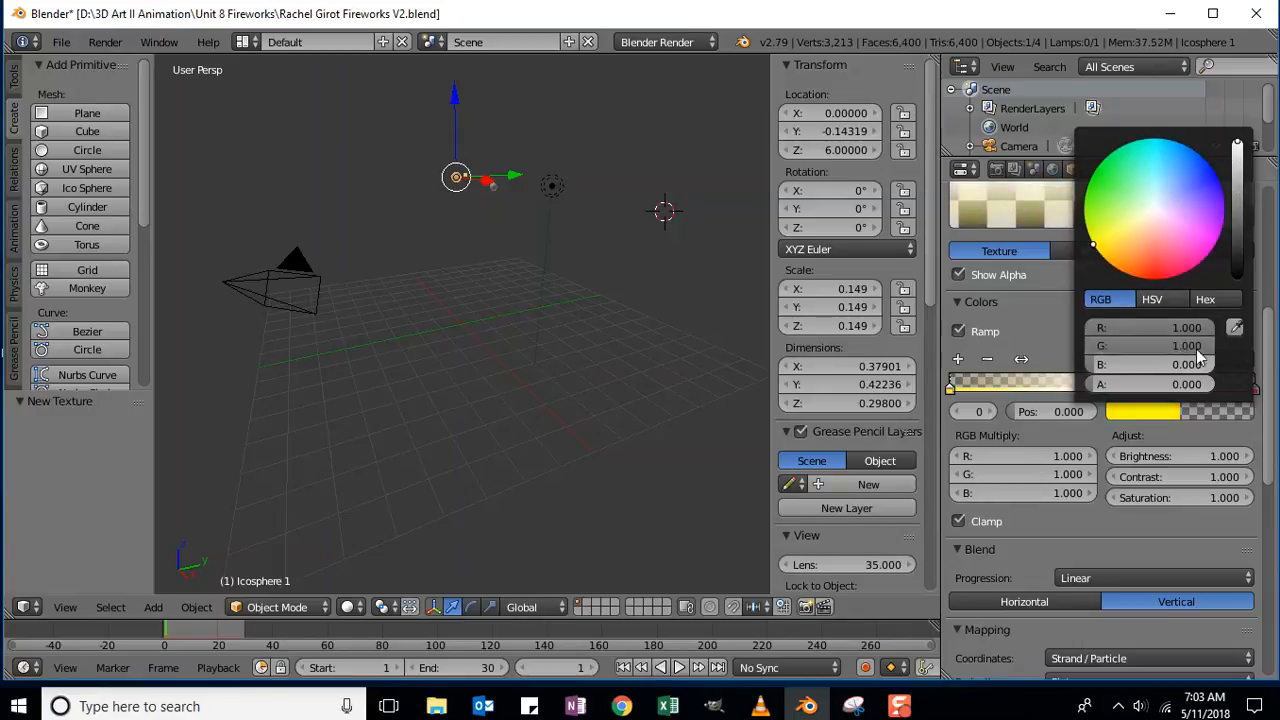
left_click(1200, 412)
left_click_drag(1094, 365, 1214, 365)
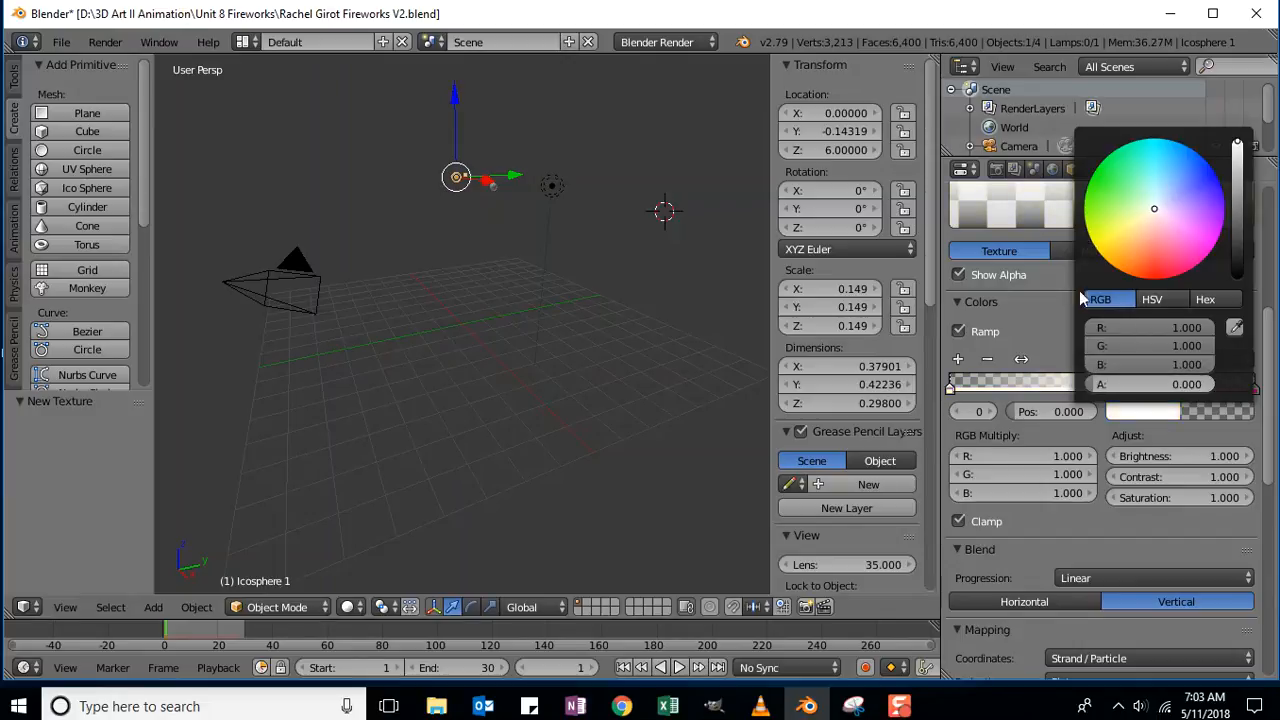
mouse_move(1157, 213)
left_mouse_down()
mouse_move(1146, 255)
mouse_move(1190, 230)
mouse_move(1202, 203)
mouse_move(1220, 221)
mouse_move(1224, 210)
mouse_move(1220, 222)
left_mouse_up()
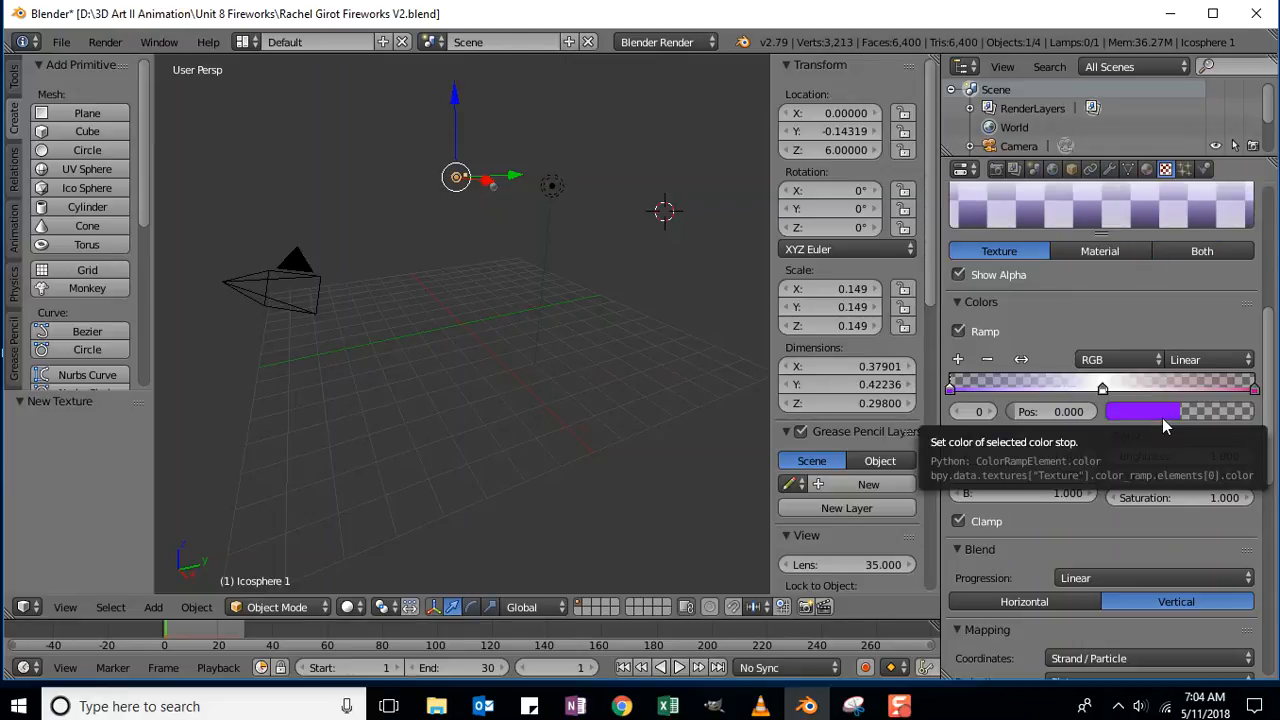
Set the middle ramp stop at 0.506 to pure red (R1 G0 B0).
left_click(1102, 388)
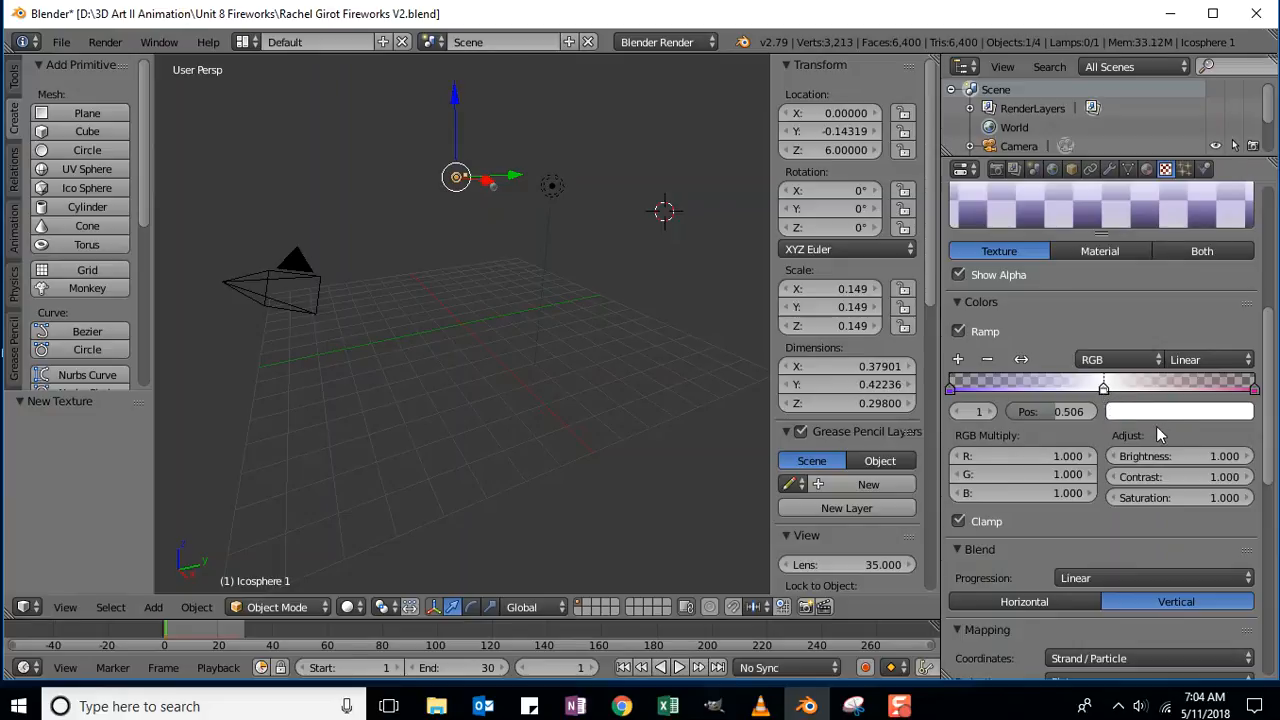
left_click(1141, 413)
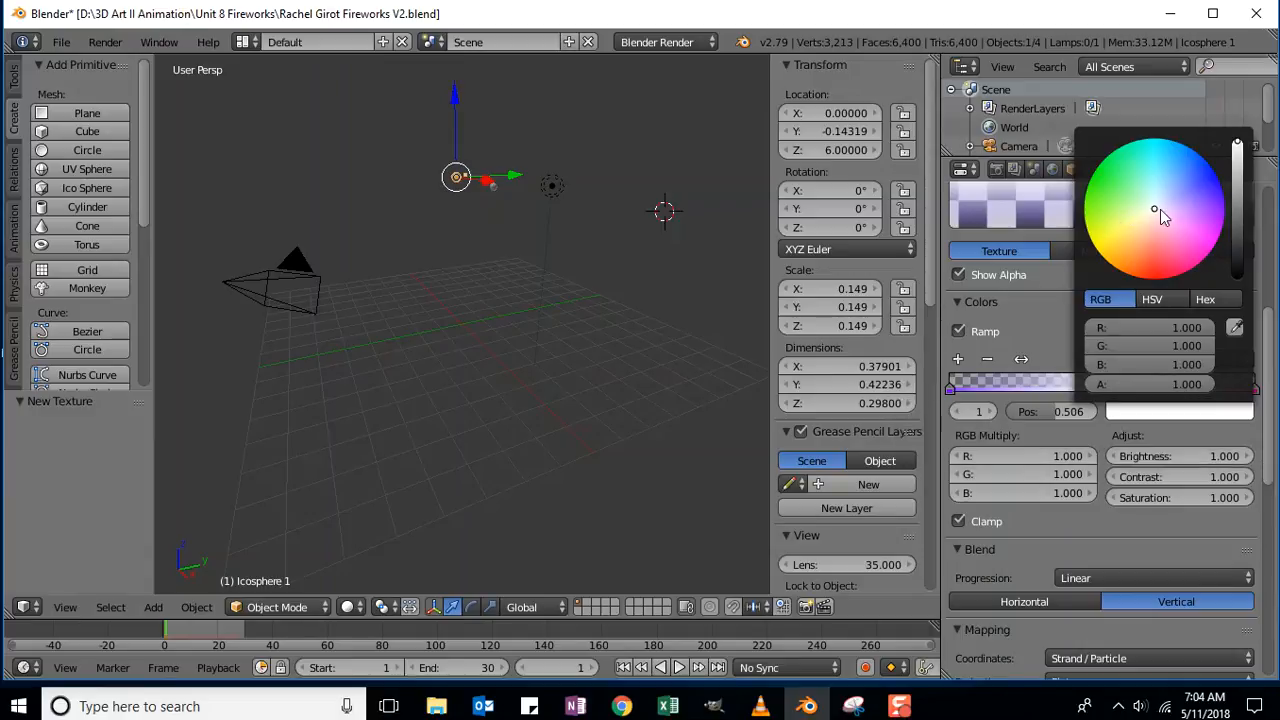
left_click_drag(1155, 215, 1153, 280)
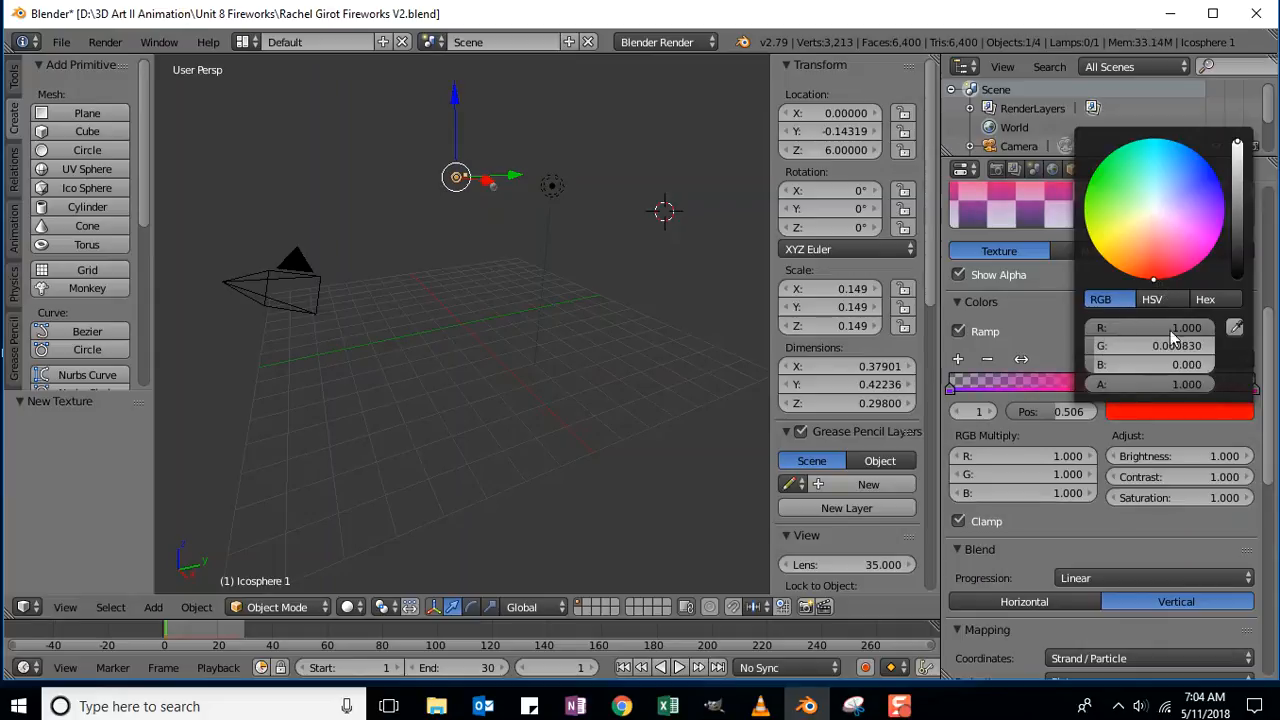
left_click(1186, 408)
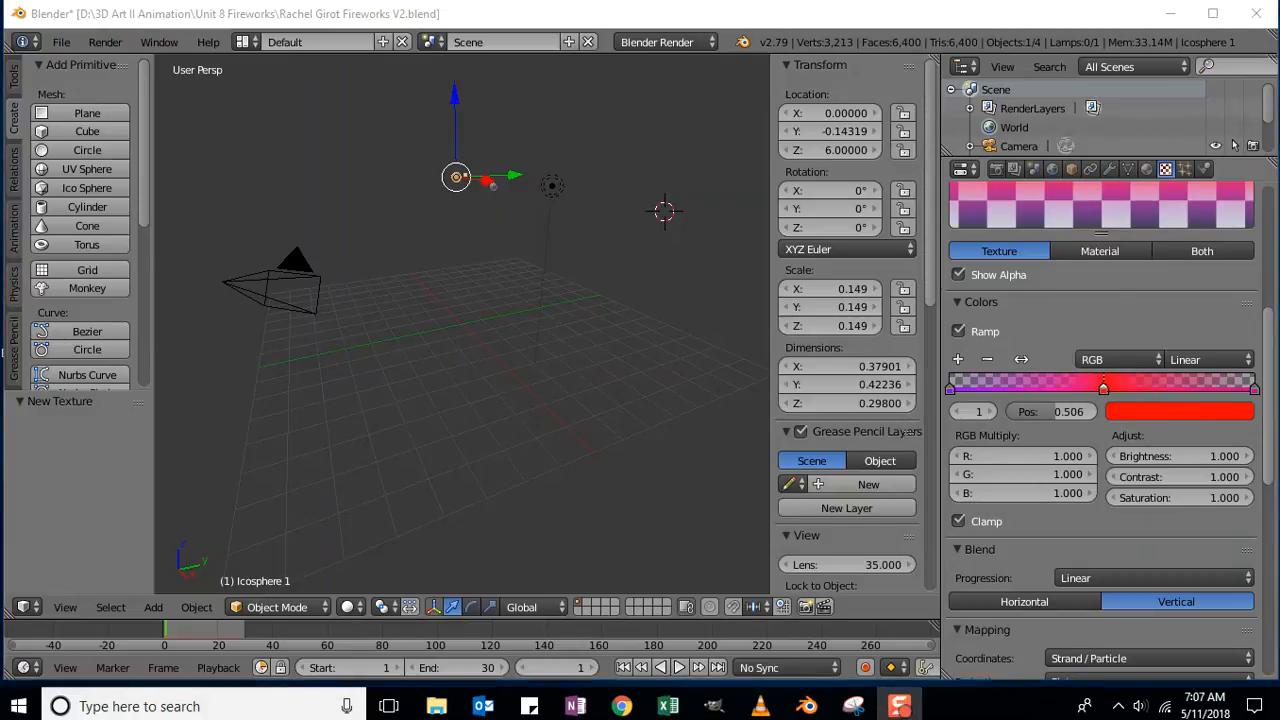
left_click_drag(1268, 362, 1258, 176)
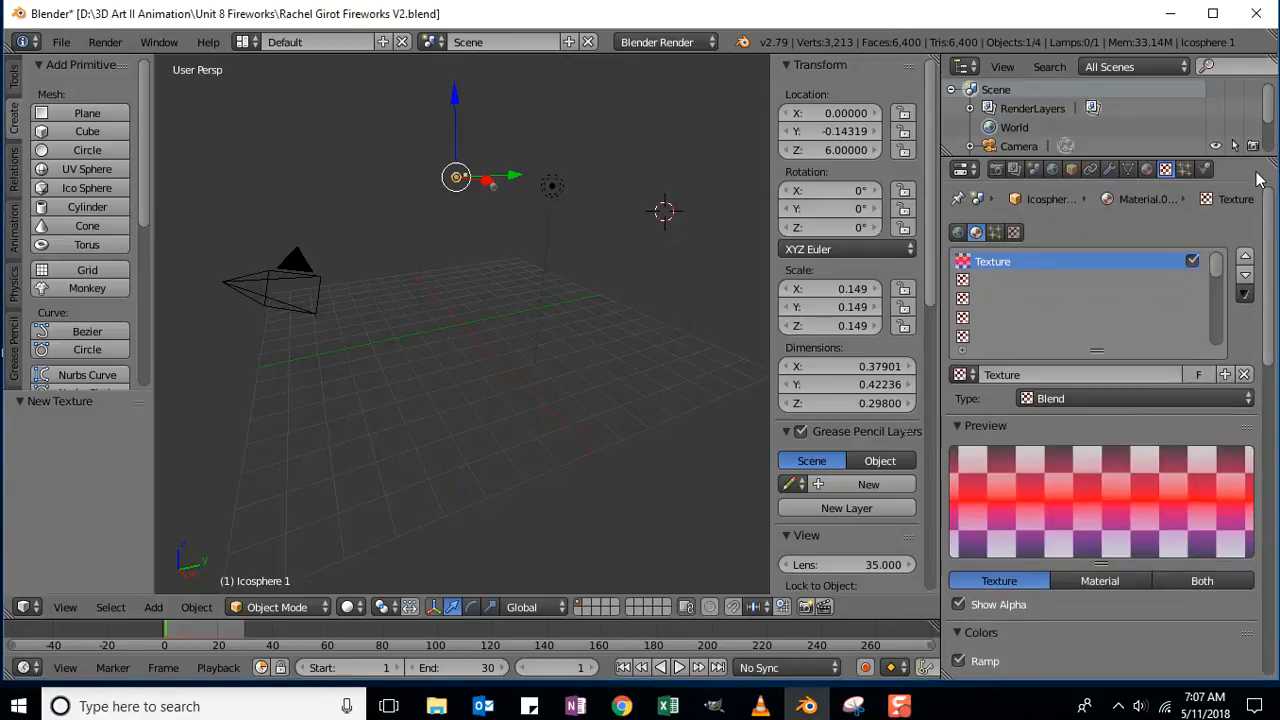
Switch Material.001 to Halo and set its halo Alpha to 0.
left_click(1147, 170)
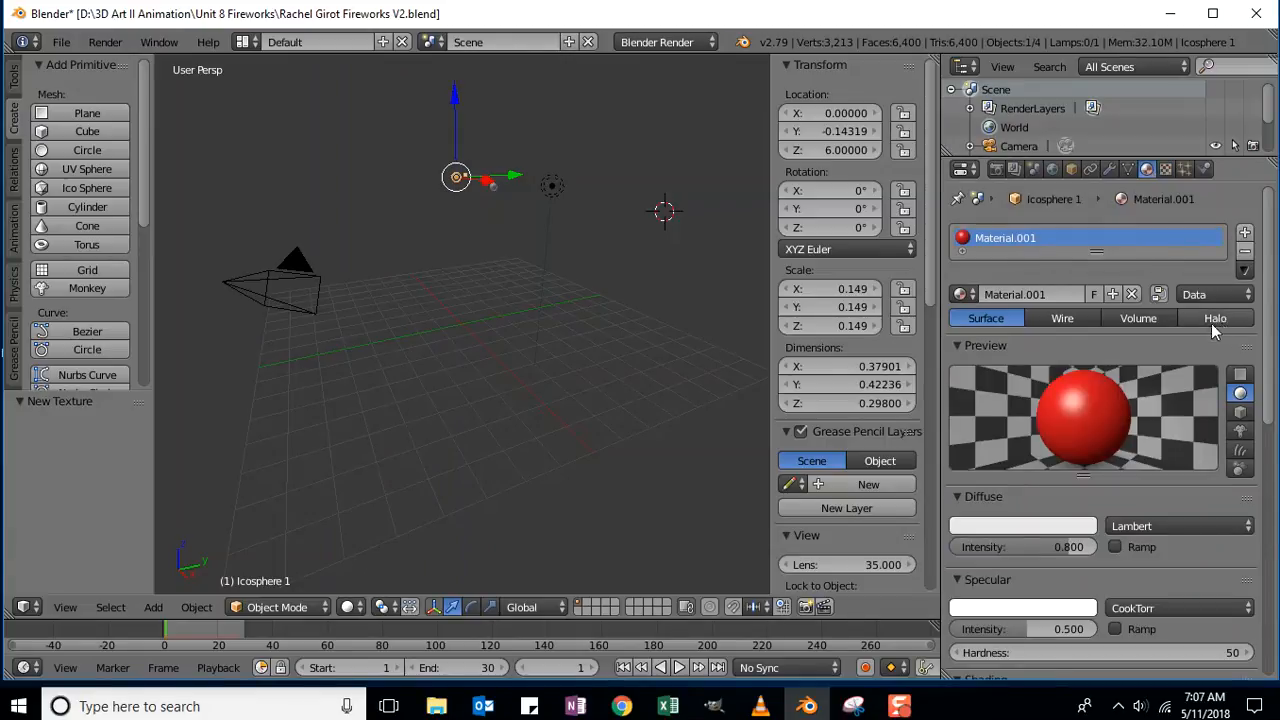
left_click(1227, 320)
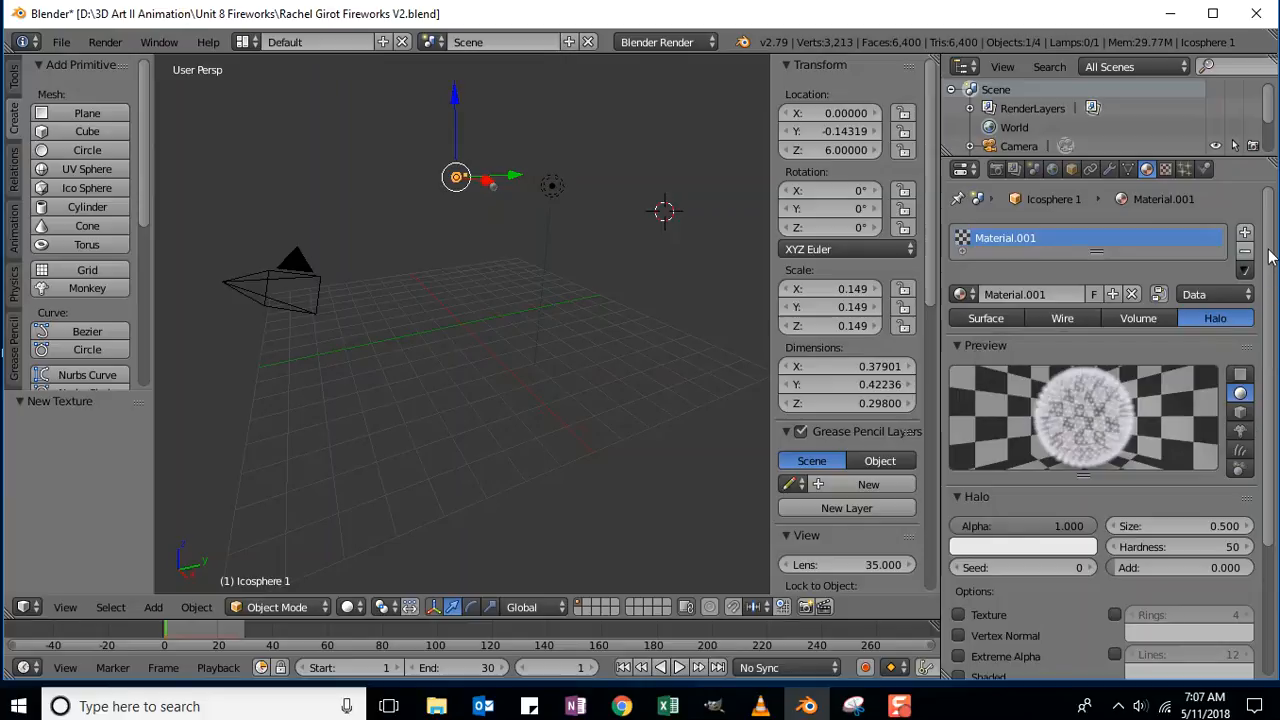
scroll(1272, 312, "down", 3)
scroll(1272, 312, "down", 3)
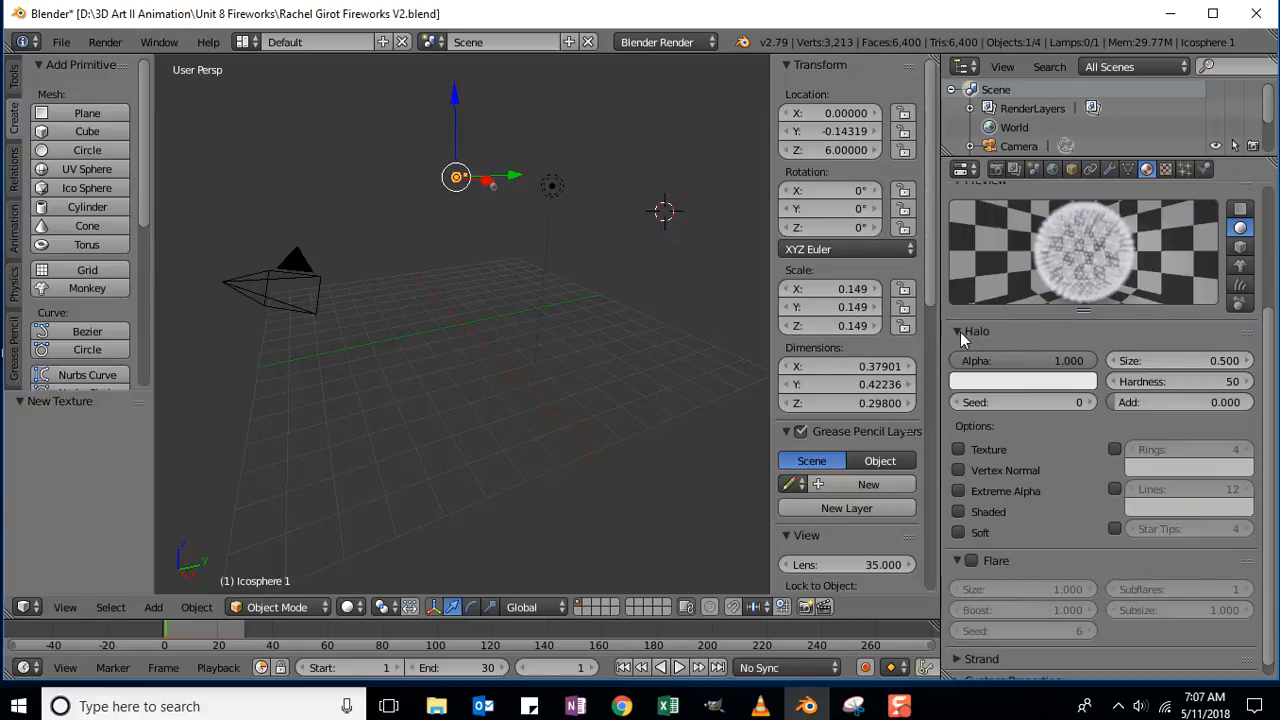
left_click(1018, 360)
type("0")
key("Return")
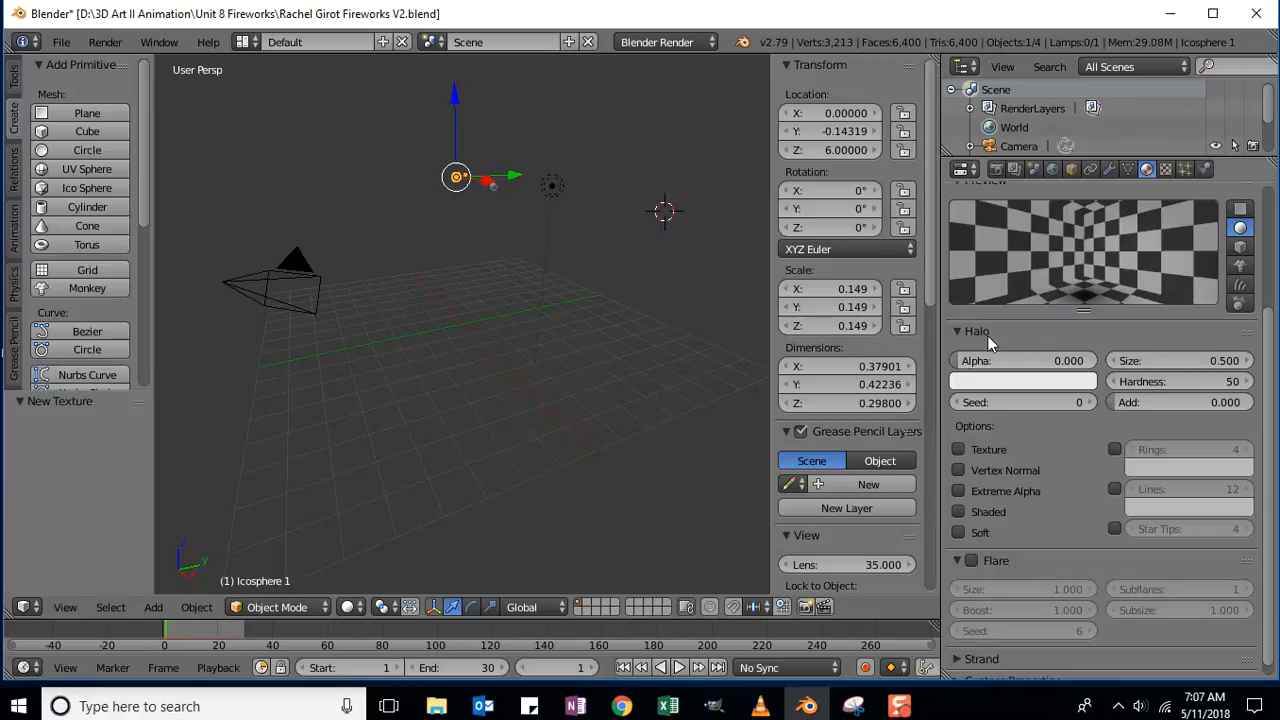
Tick Halo Alpha under the texture's Influence, so it drives halo Color and Alpha at 1.000.
left_click(1166, 170)
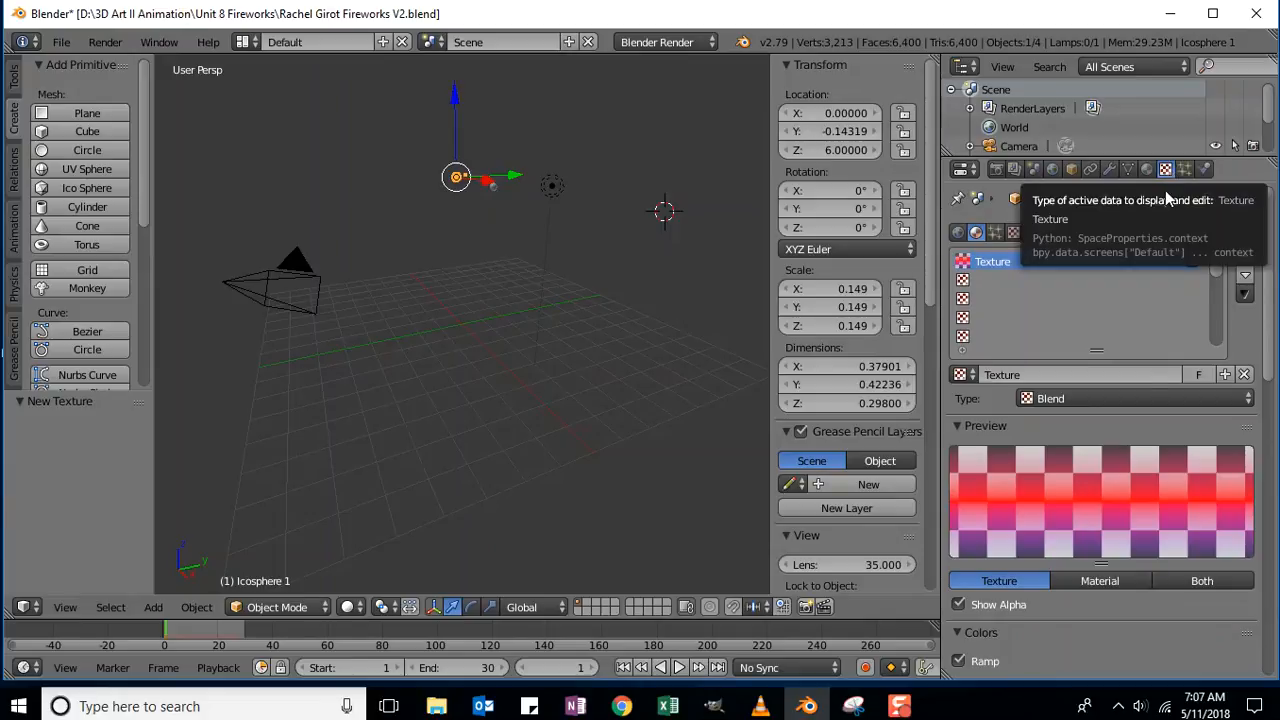
scroll(1276, 318, "down", 3)
left_click_drag(1276, 318, 1277, 545)
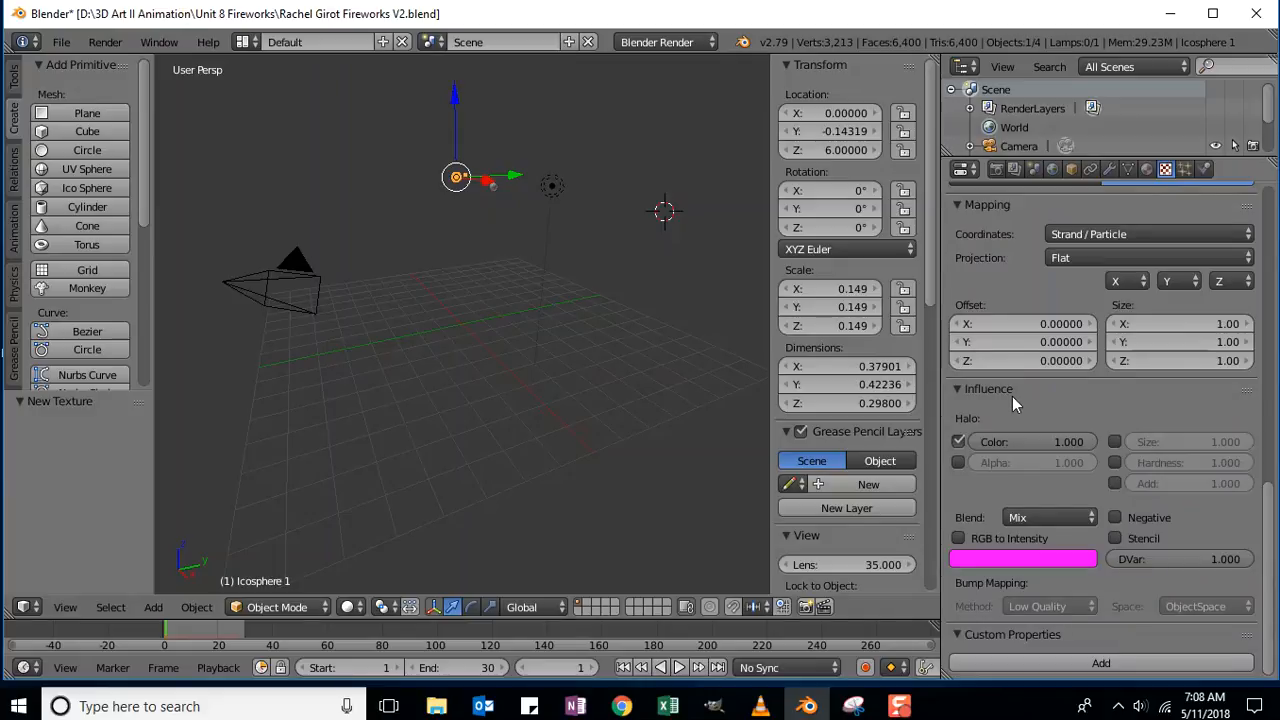
left_click(957, 462)
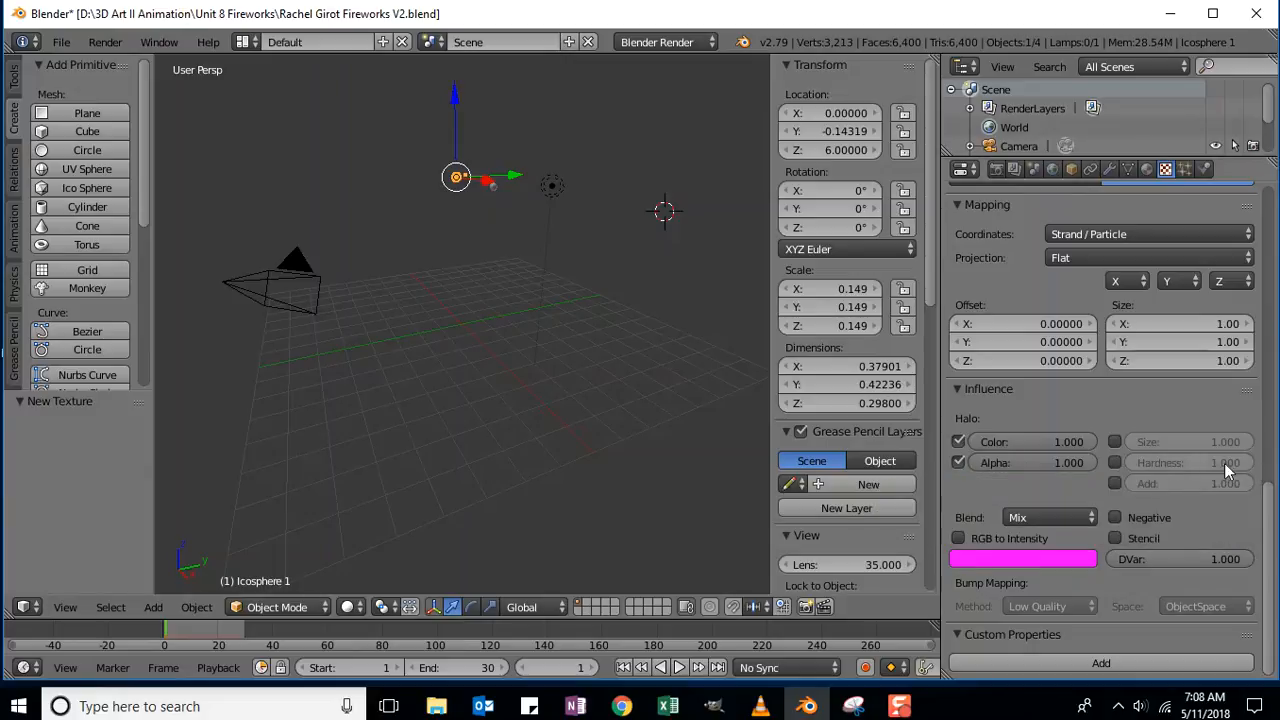
left_click(1147, 170)
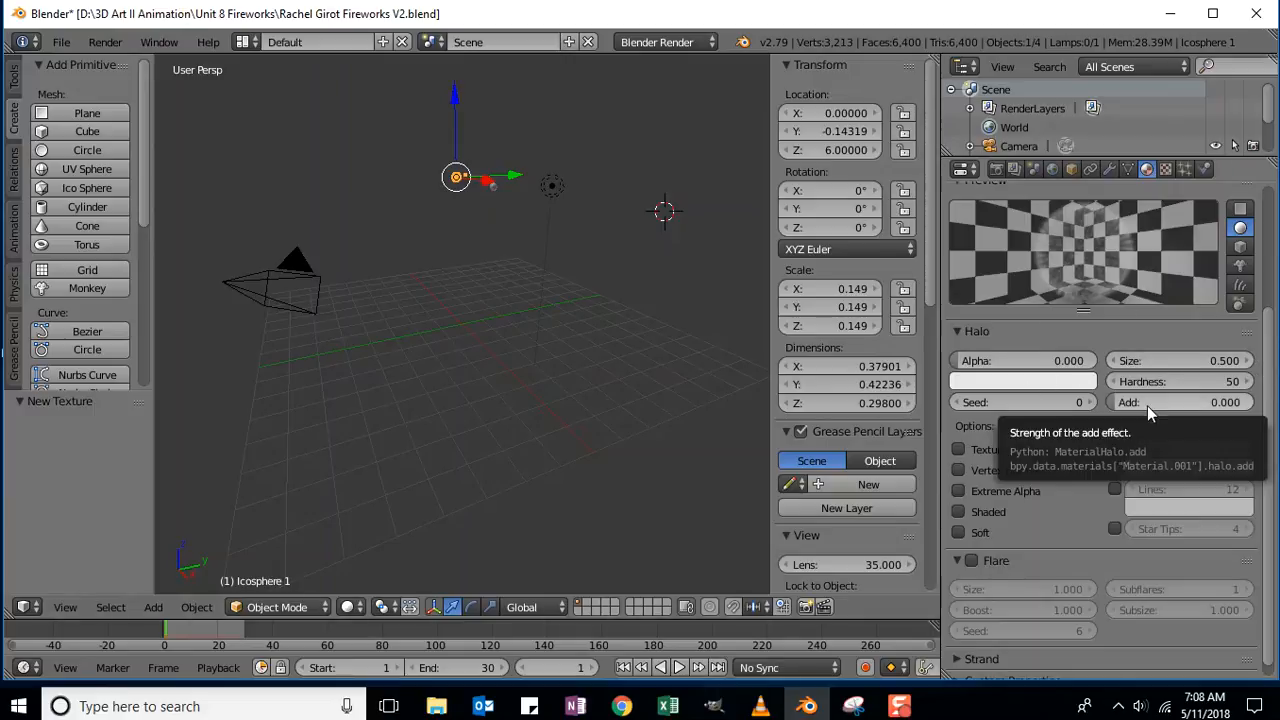
Set the halo size to 0.050.
left_click(1230, 366)
key("BackSpace")
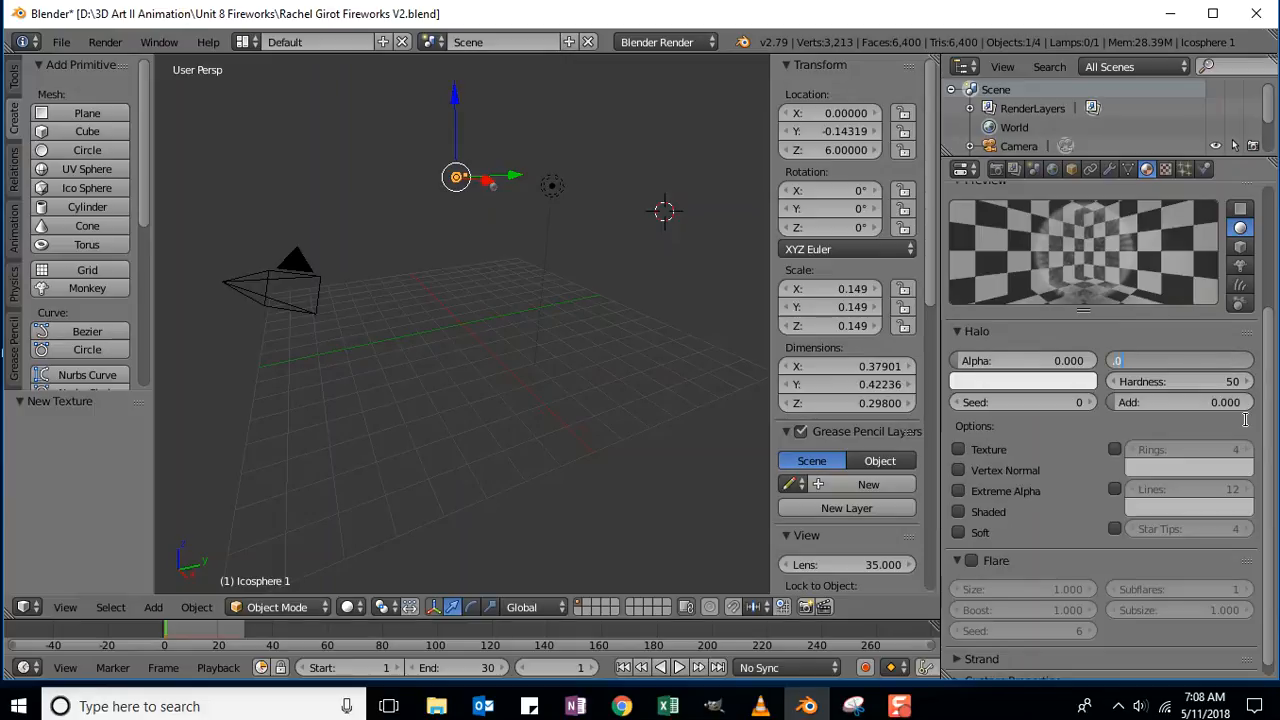
type(".05")
key("Return")
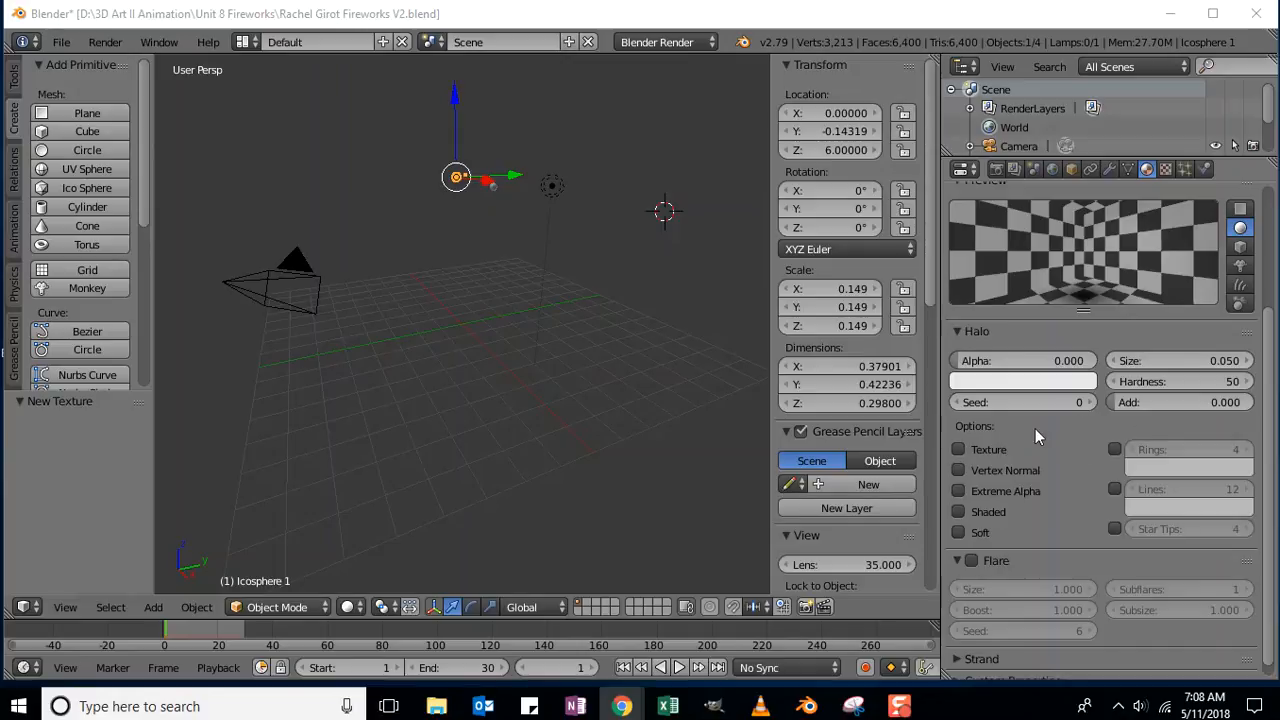
Enable the halo's Texture and Lines options, with Lines set to 6.
left_click(958, 450)
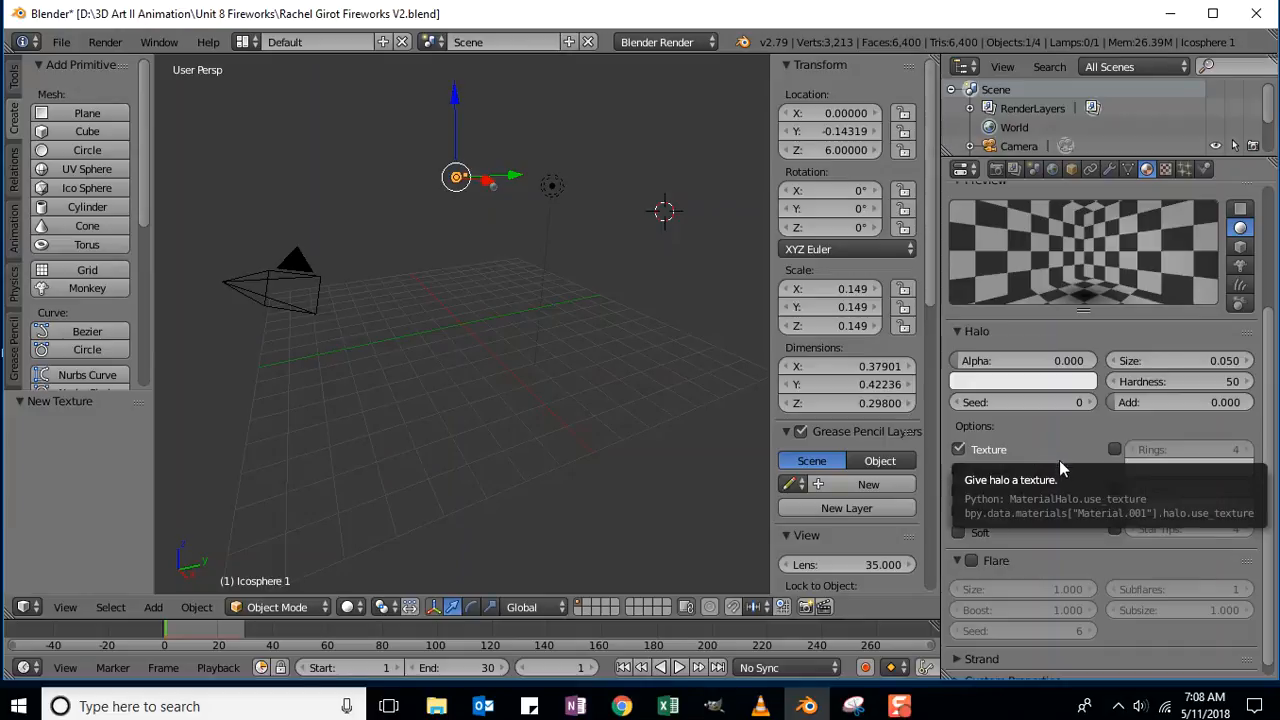
scroll(1035, 441, "down", 1)
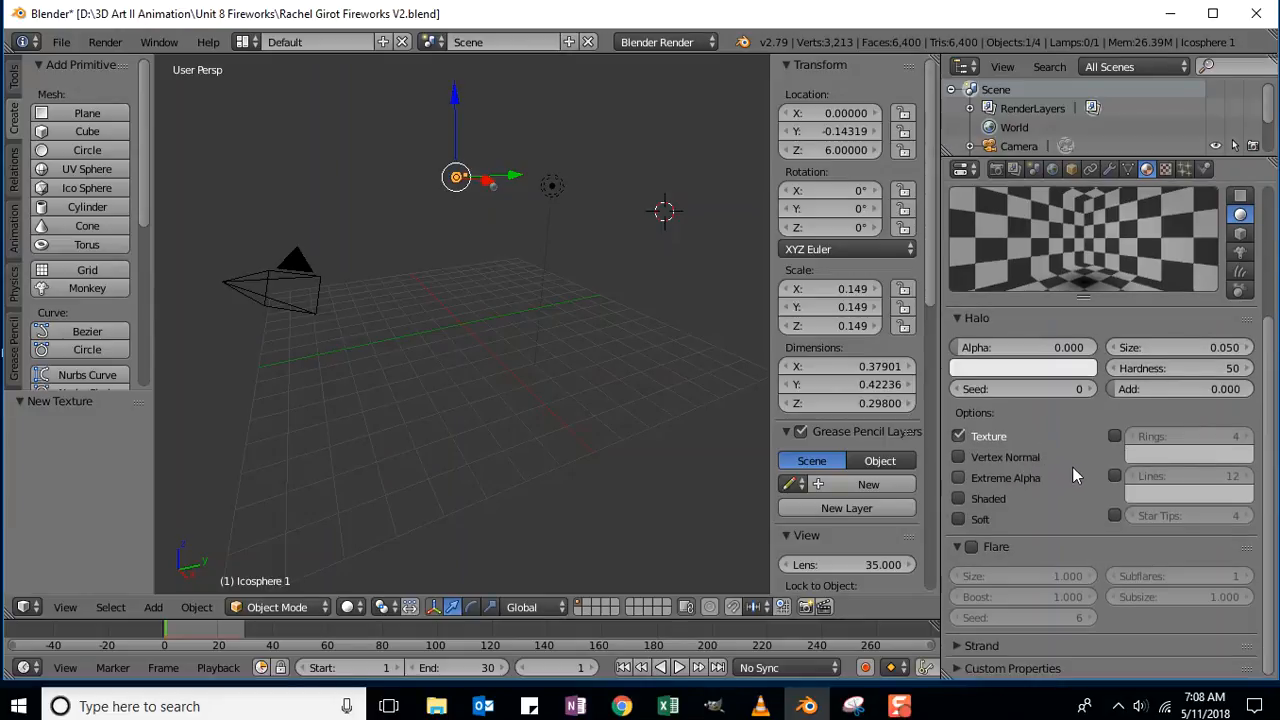
left_click(1115, 477)
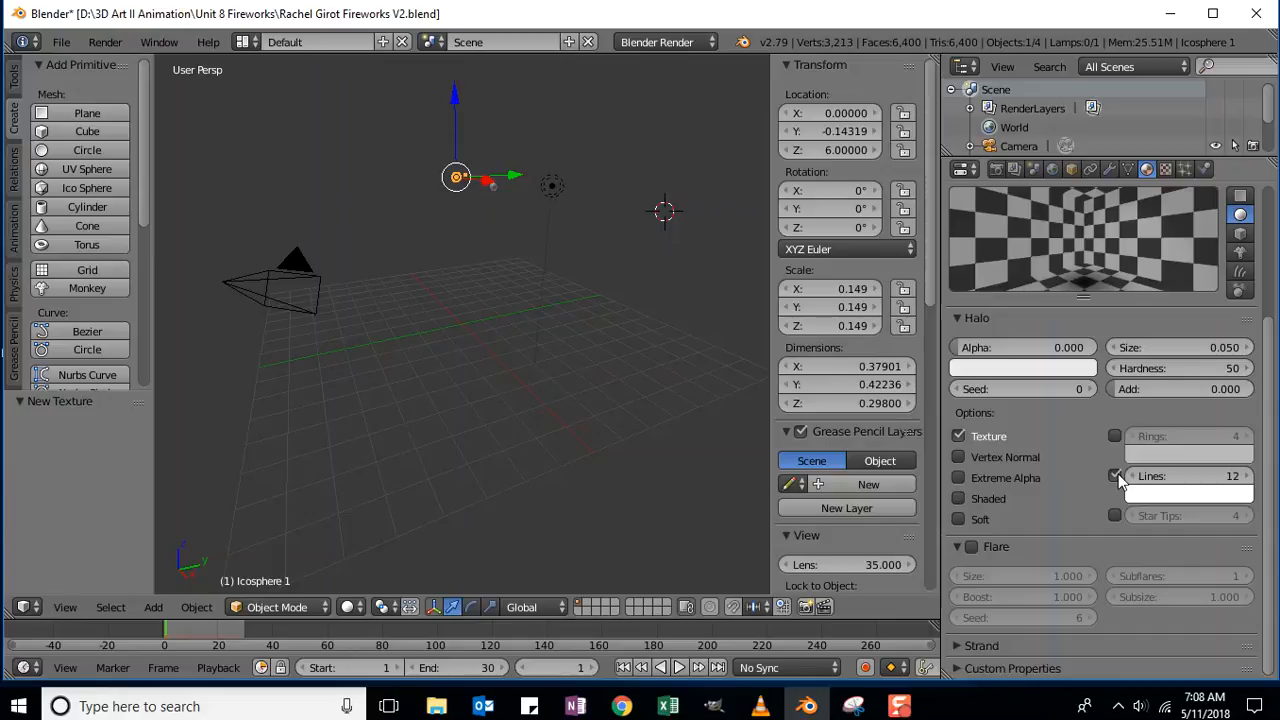
left_click(1190, 476)
type("6")
key("Return")
Turn on Star with 9 tips and enable Extreme Alpha for the halo.
left_click(1114, 516)
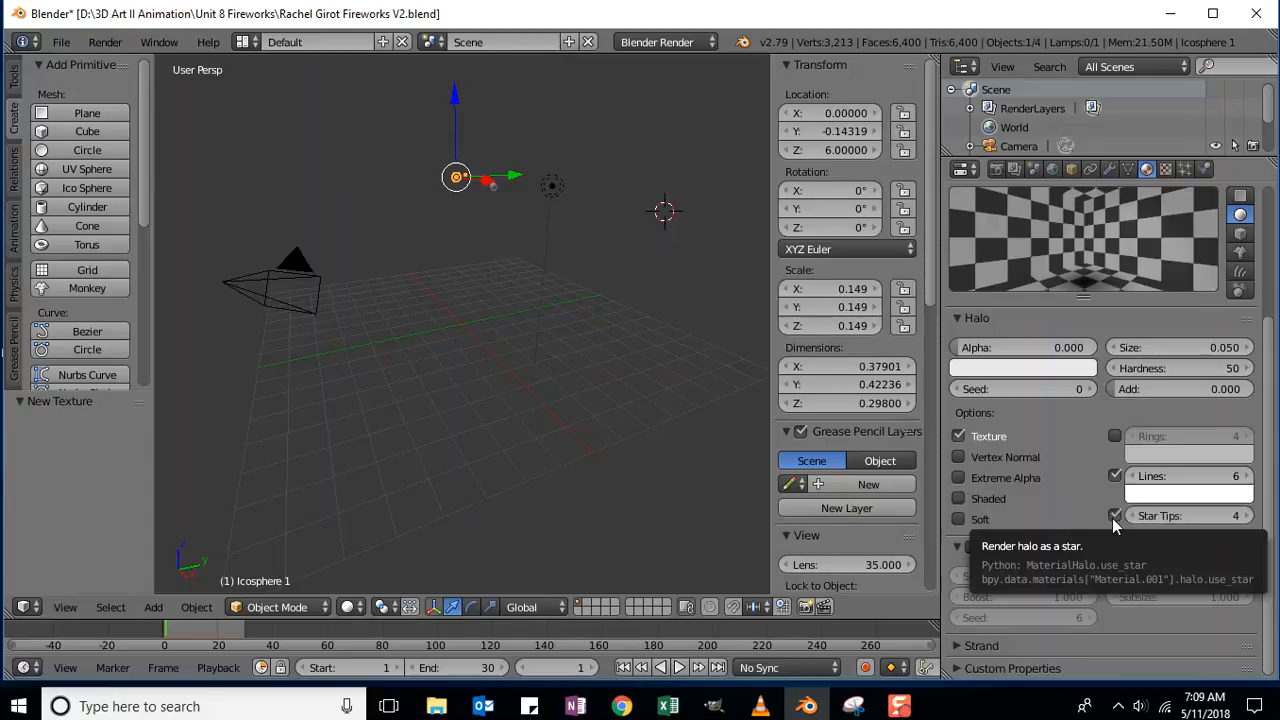
left_click(1228, 516)
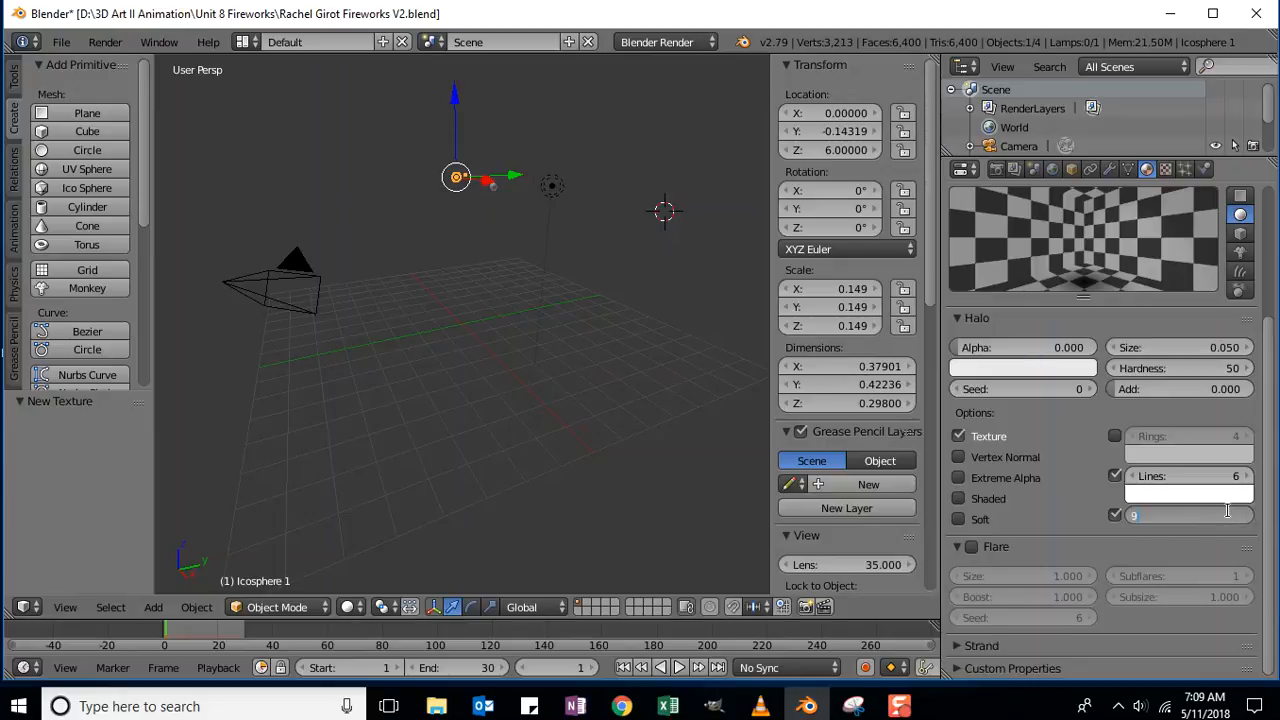
key("Return")
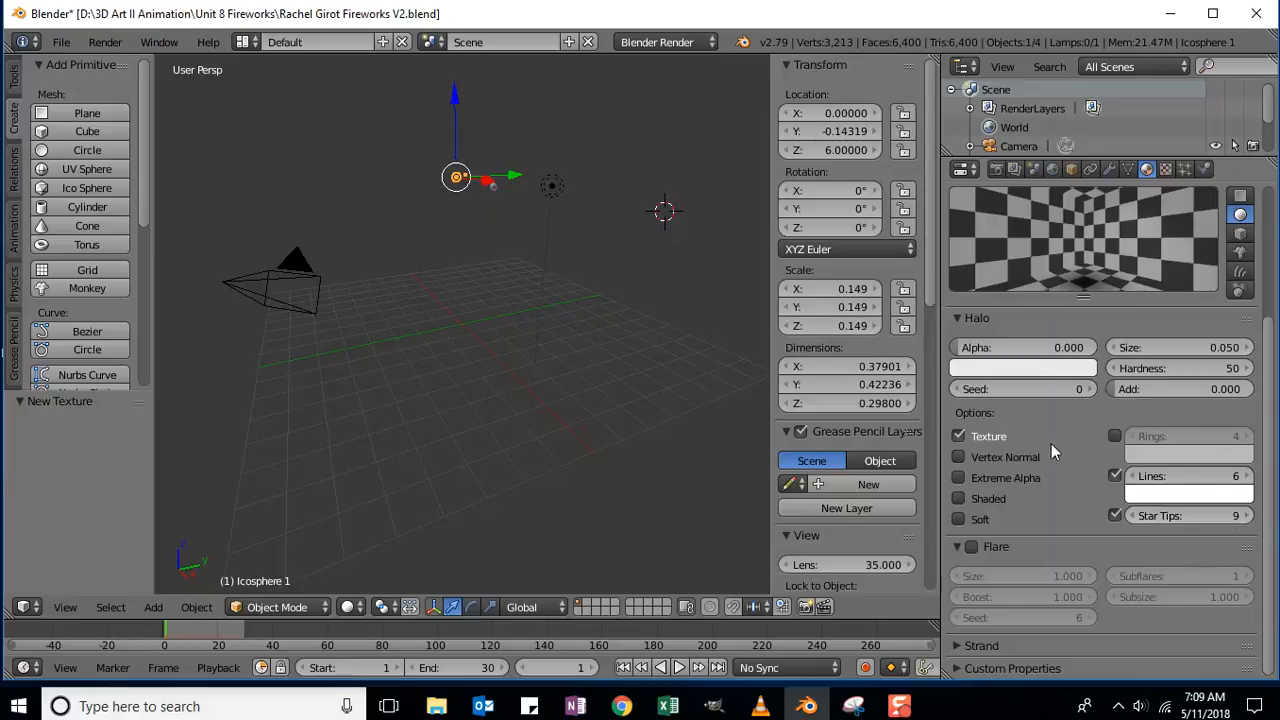
left_click(957, 478)
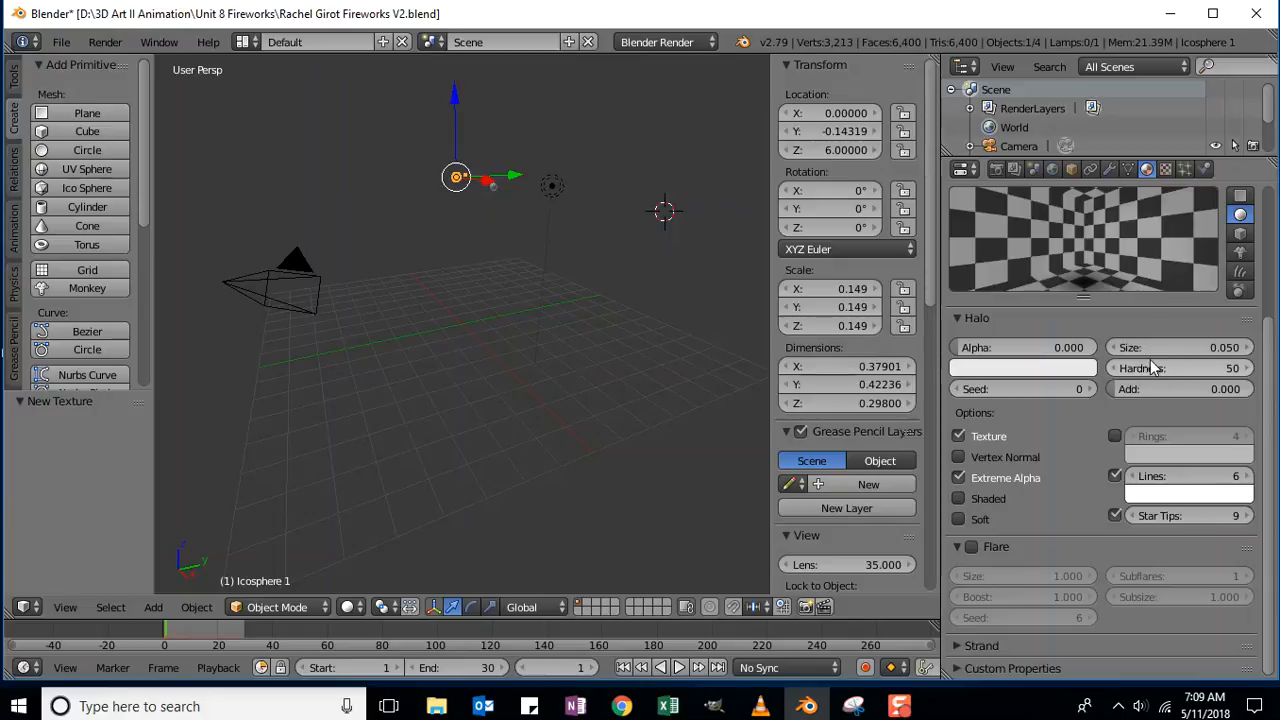
Set the halo Hardness to 62 and Add to 0.9.
left_click(1220, 368)
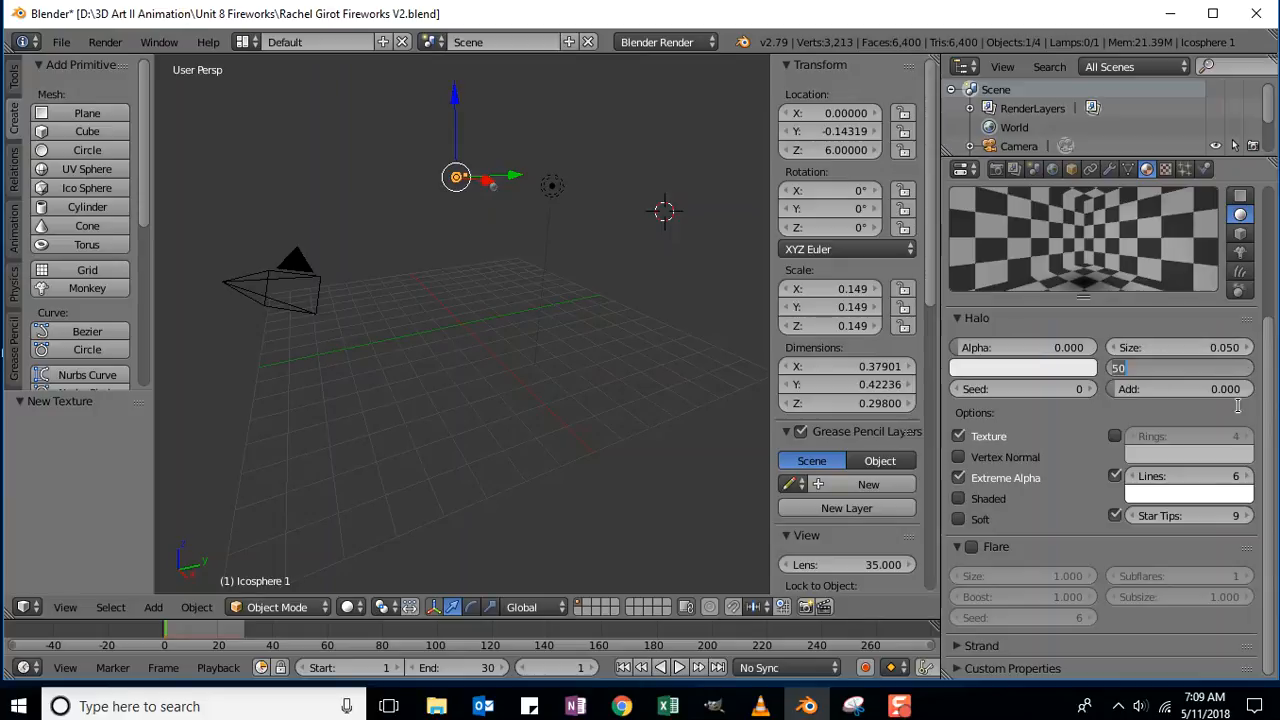
type("62")
key("Return")
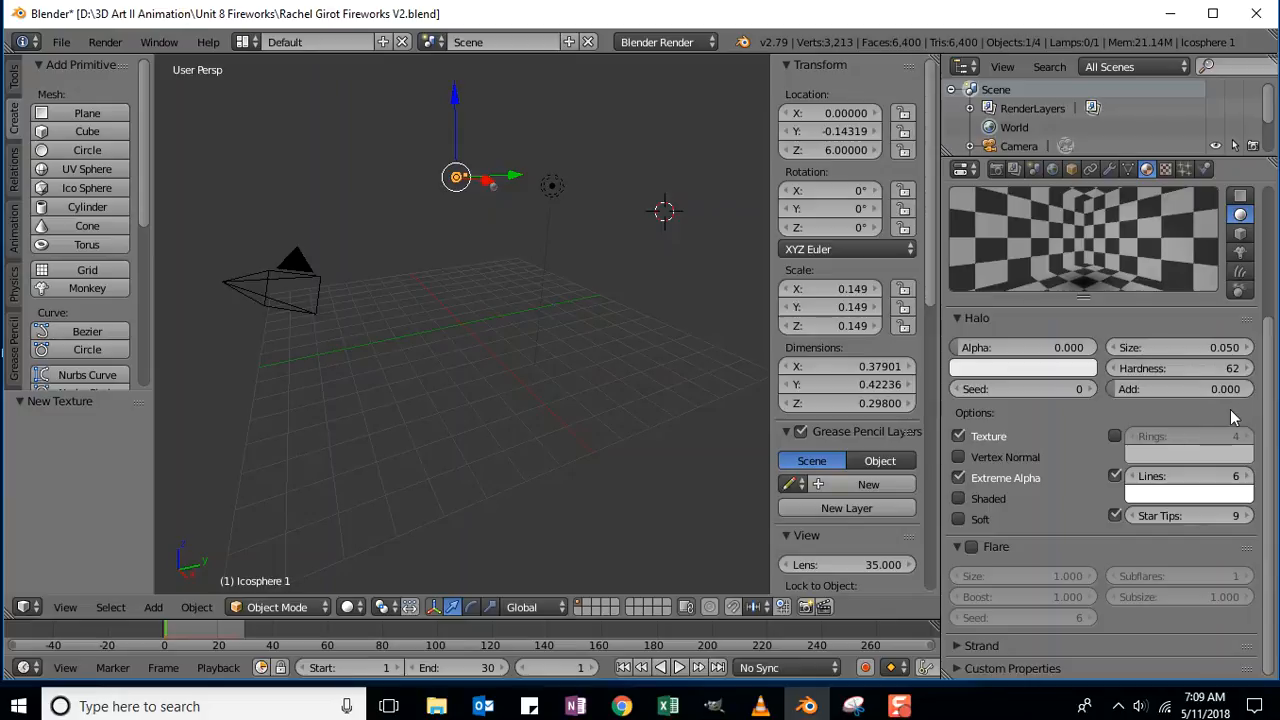
left_click(1177, 386)
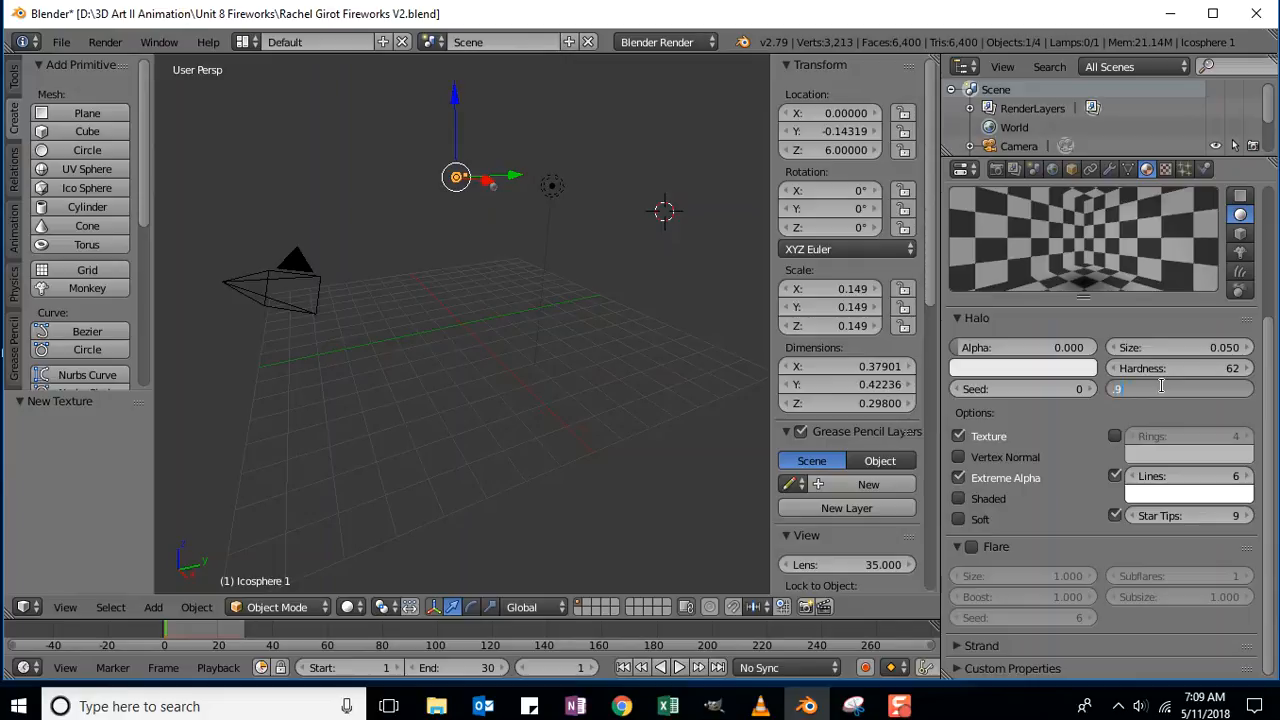
type(".9")
key("Return")
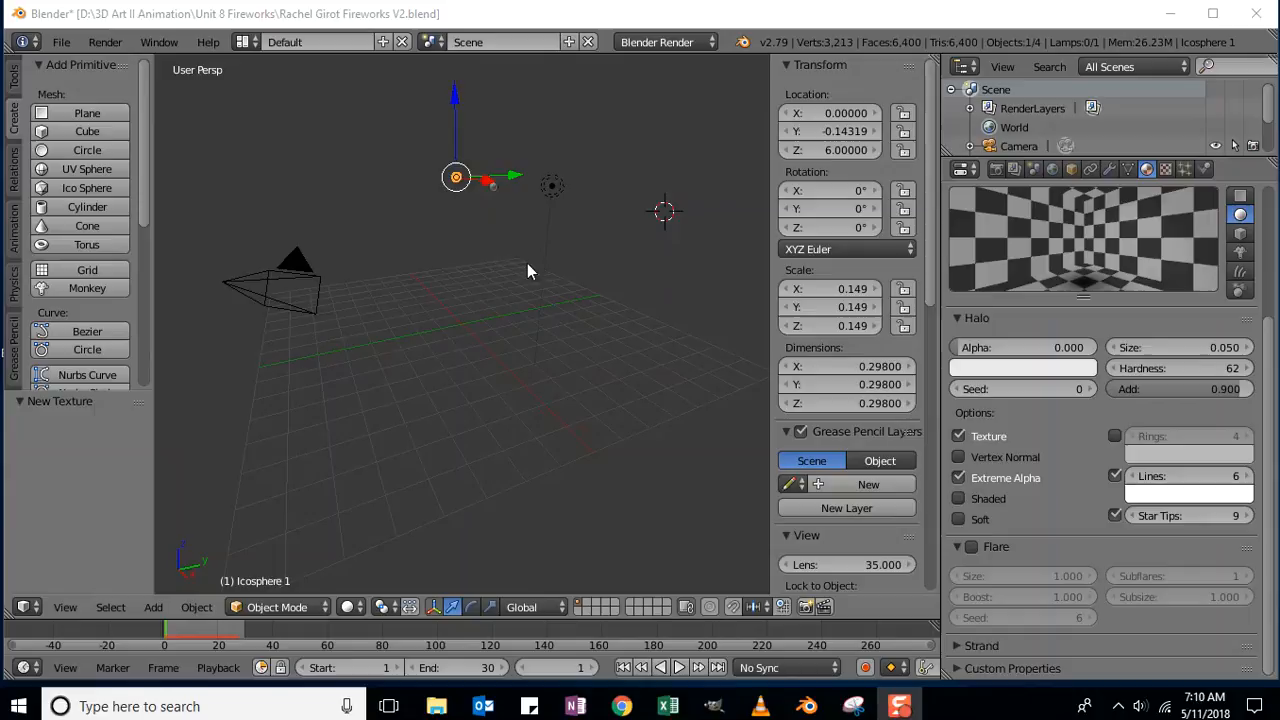
Select Icosphere 2, create Material.002 for it, and show its texture slots.
right_click(493, 188)
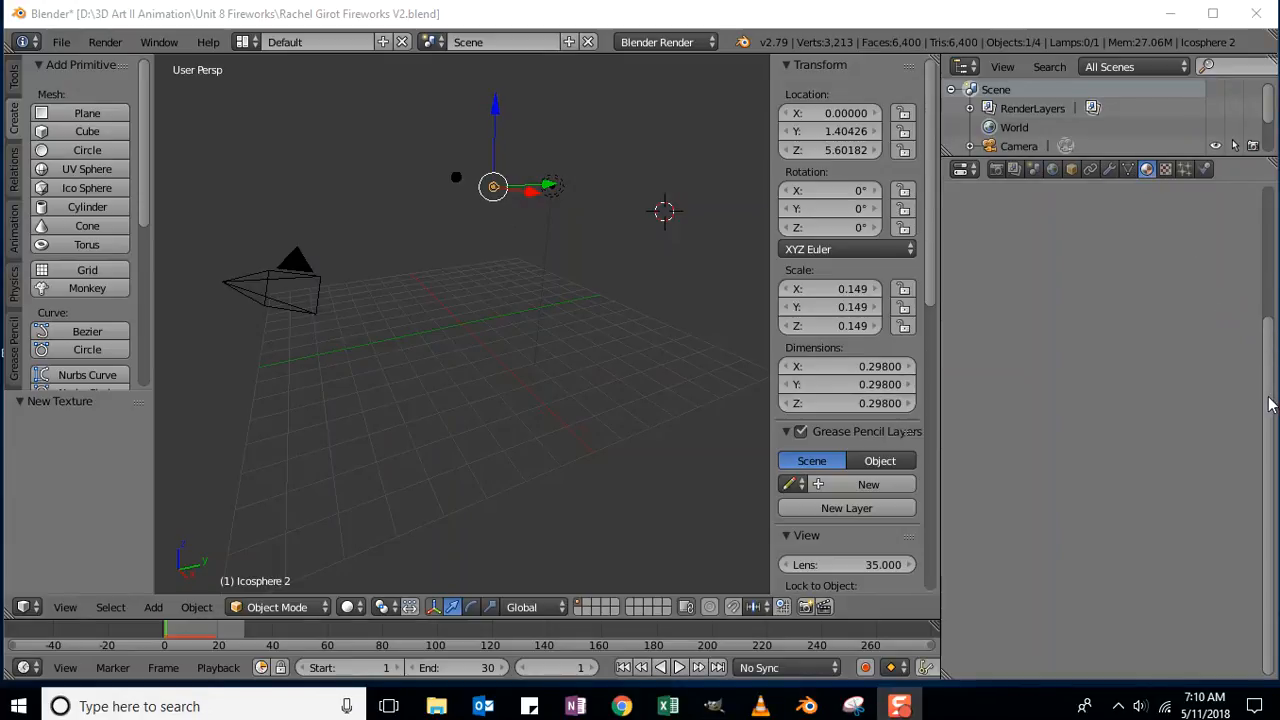
left_click_drag(1268, 404, 1268, 243)
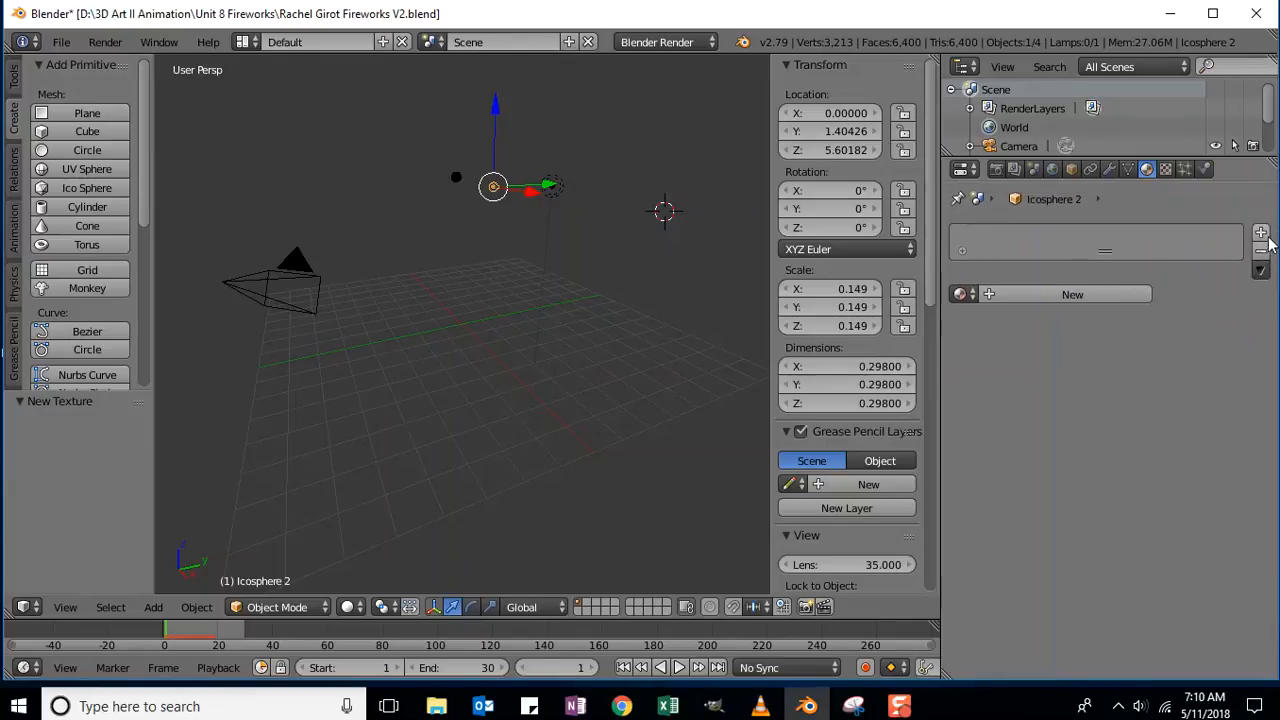
left_click(1052, 295)
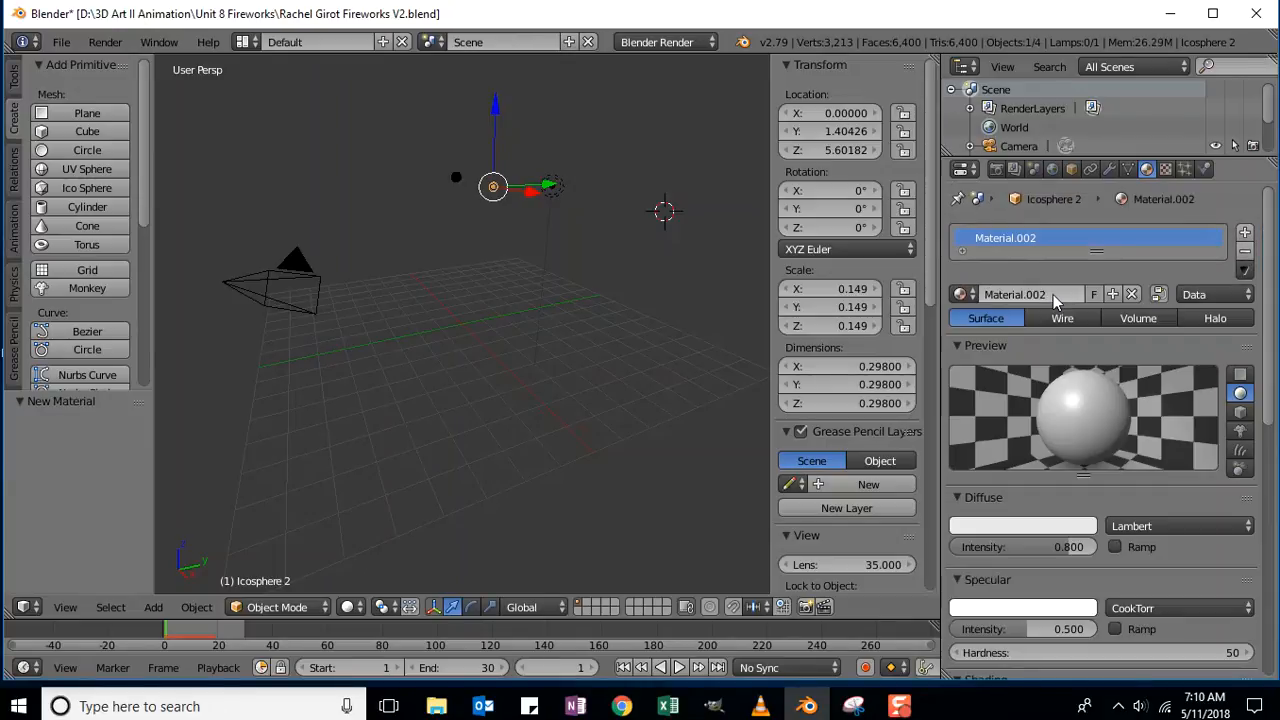
left_click(1166, 171)
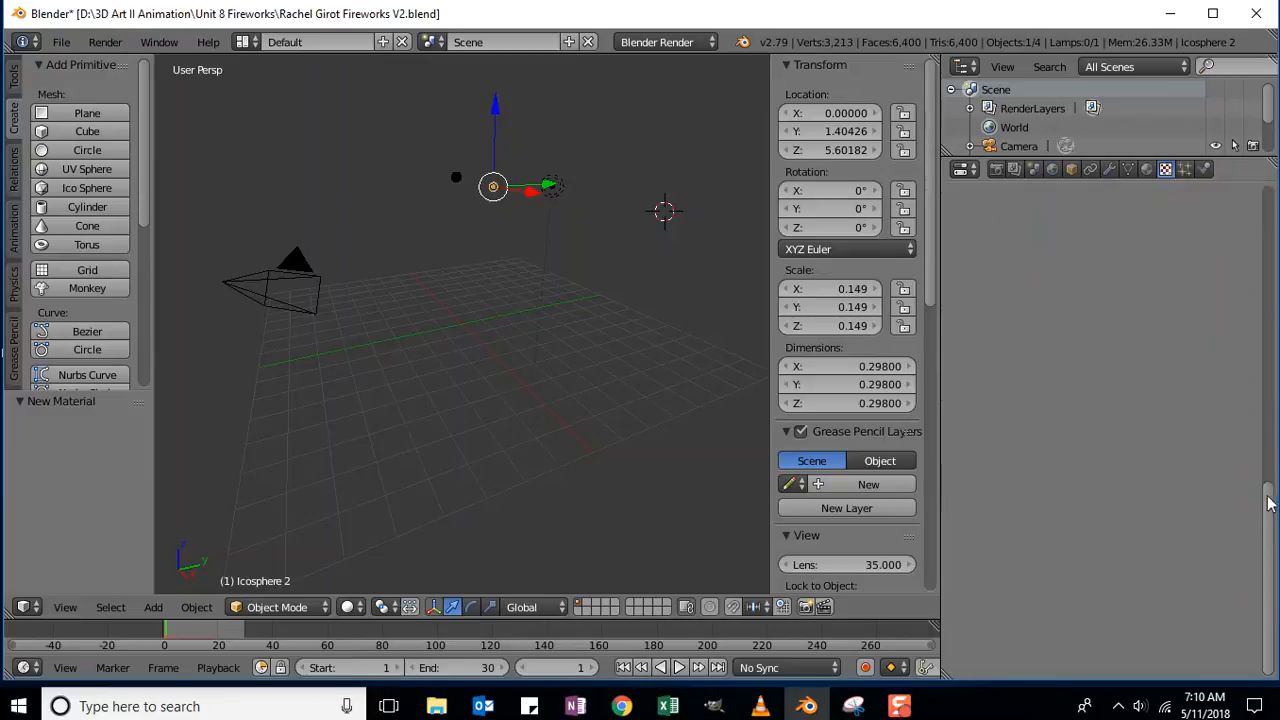
left_click_drag(1266, 542, 1258, 250)
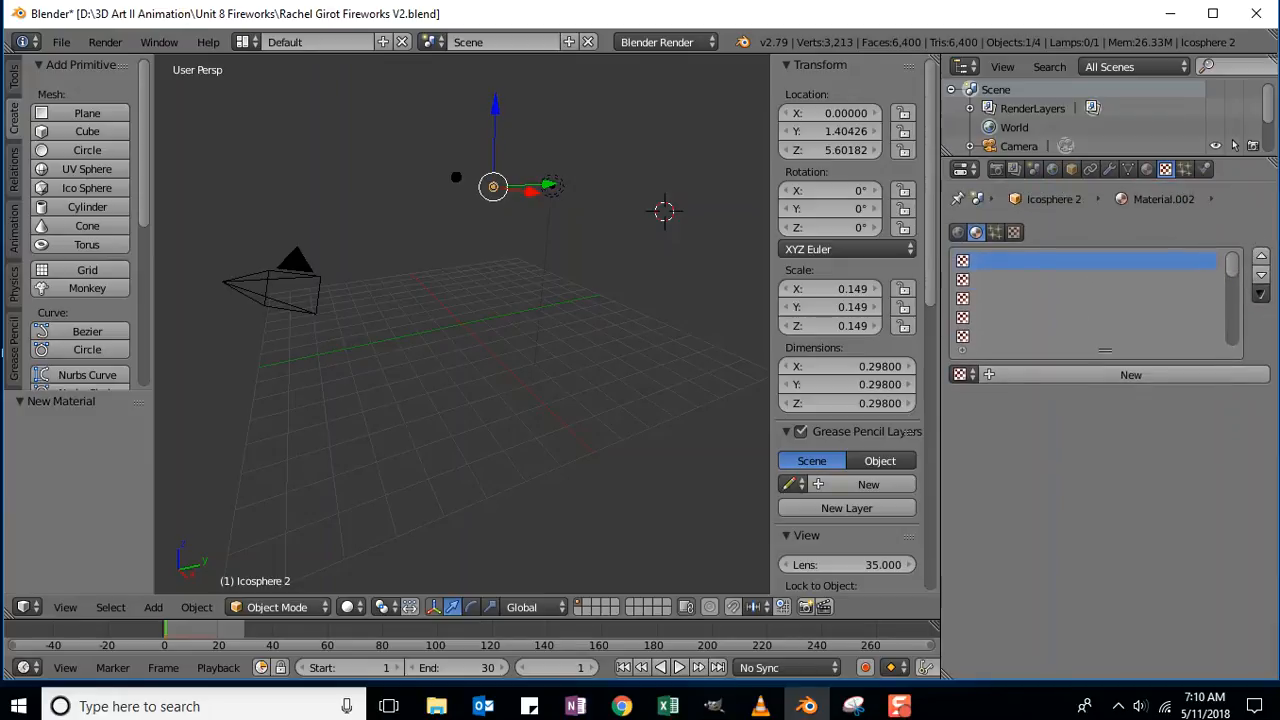
Add a new Blend texture with Show Alpha and a colour Ramp enabled.
left_click(1070, 375)
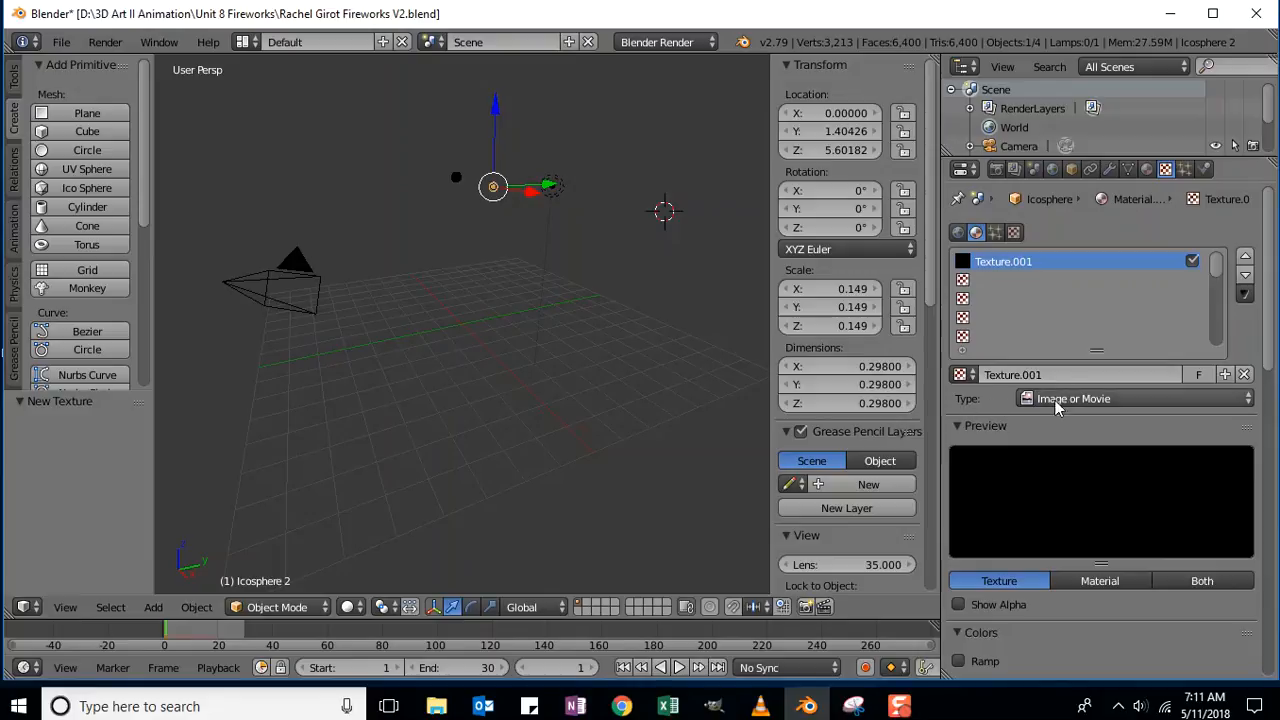
left_click(1077, 398)
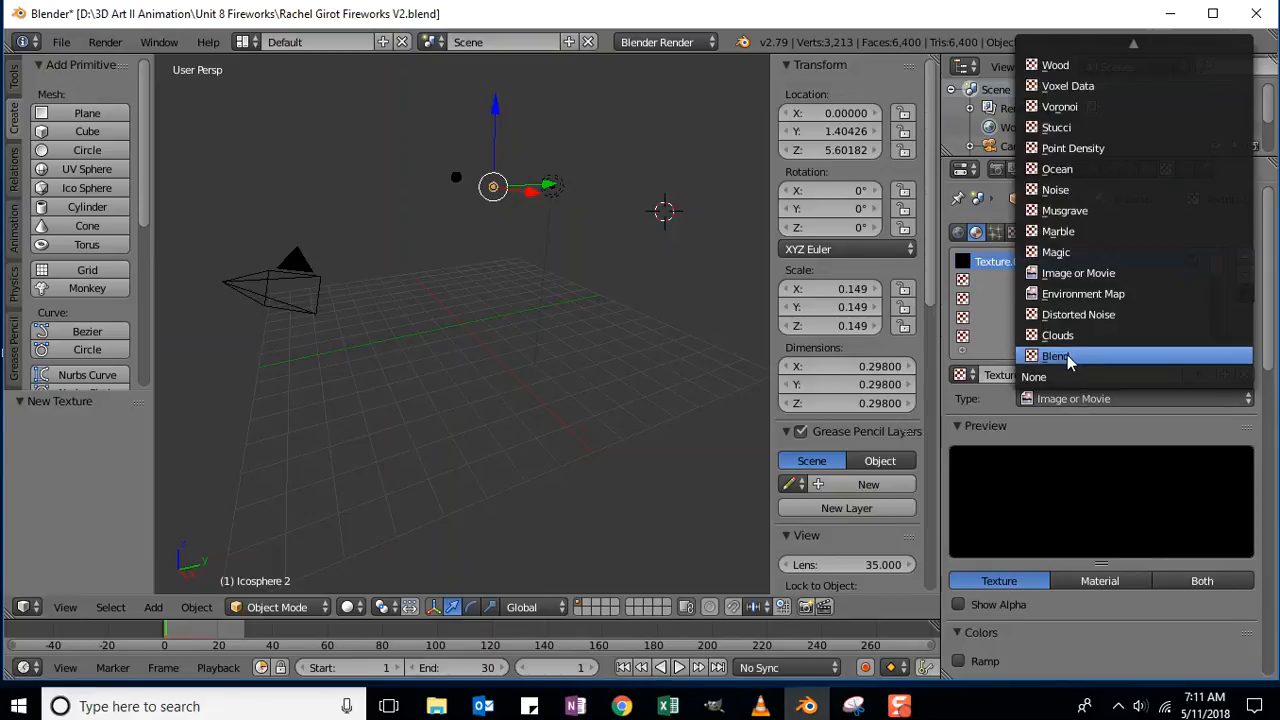
left_click(1070, 358)
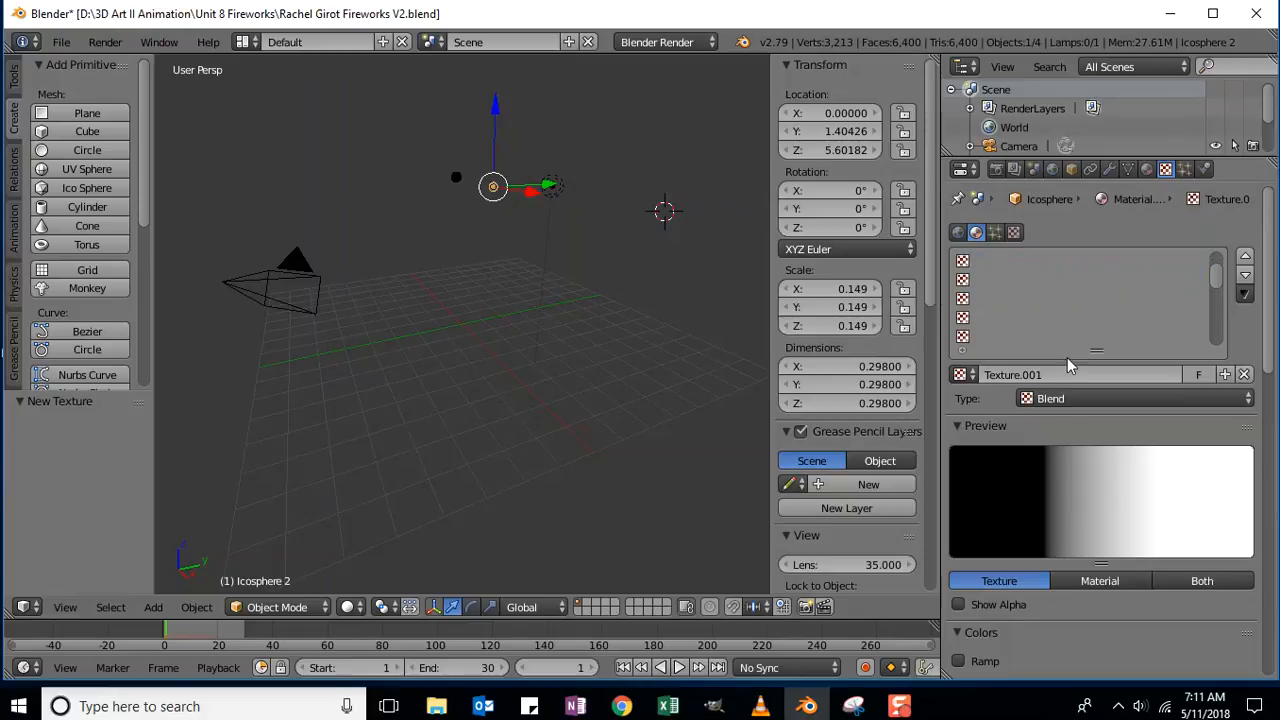
left_click_drag(1268, 218, 1269, 299)
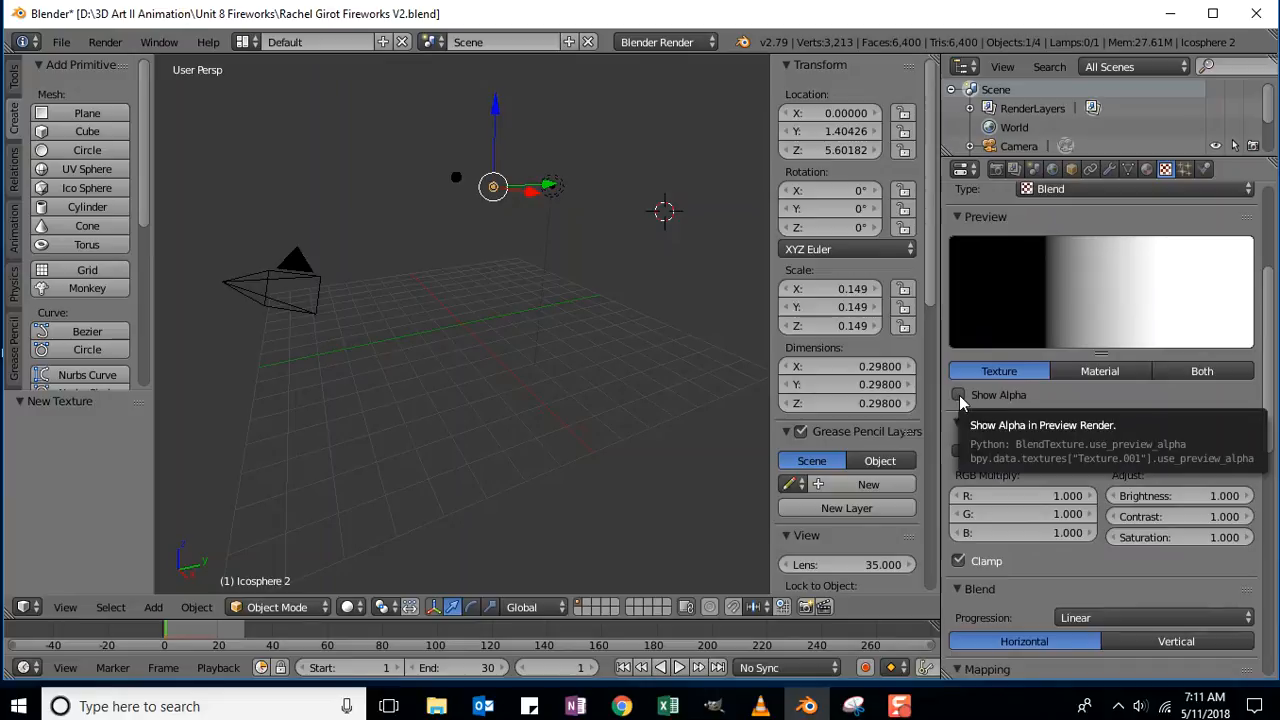
left_click(957, 395)
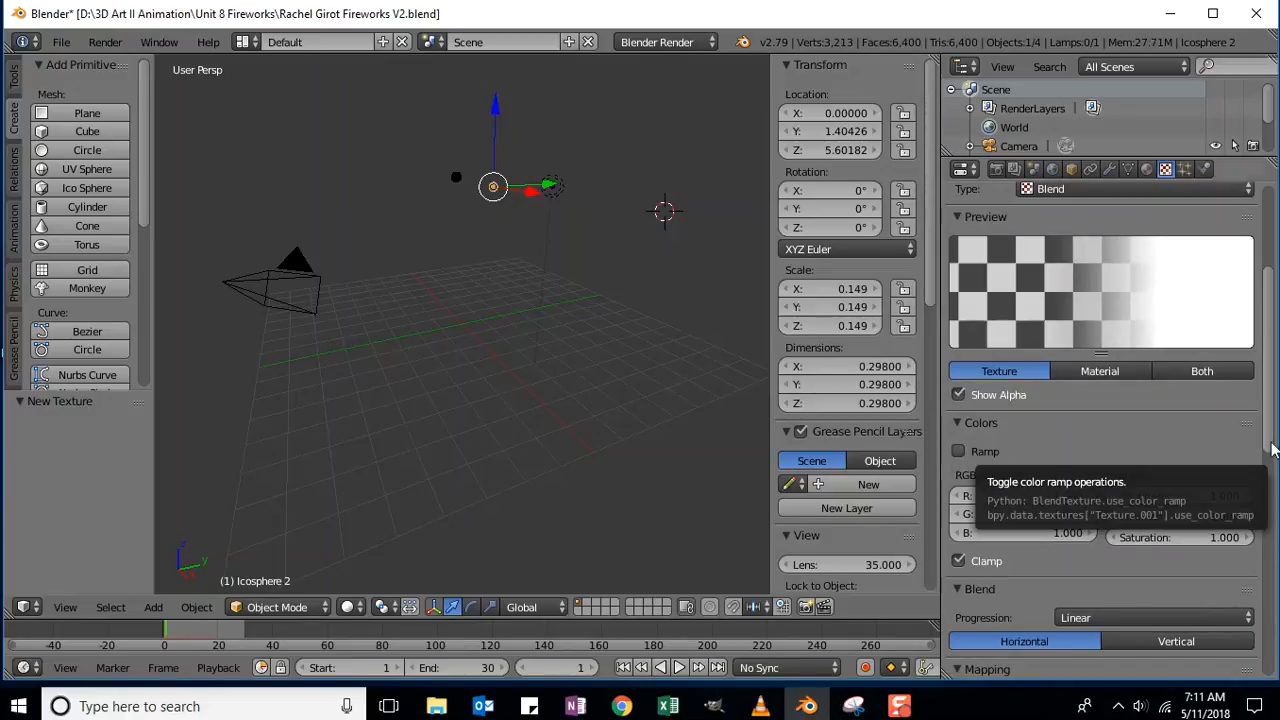
left_click(959, 452)
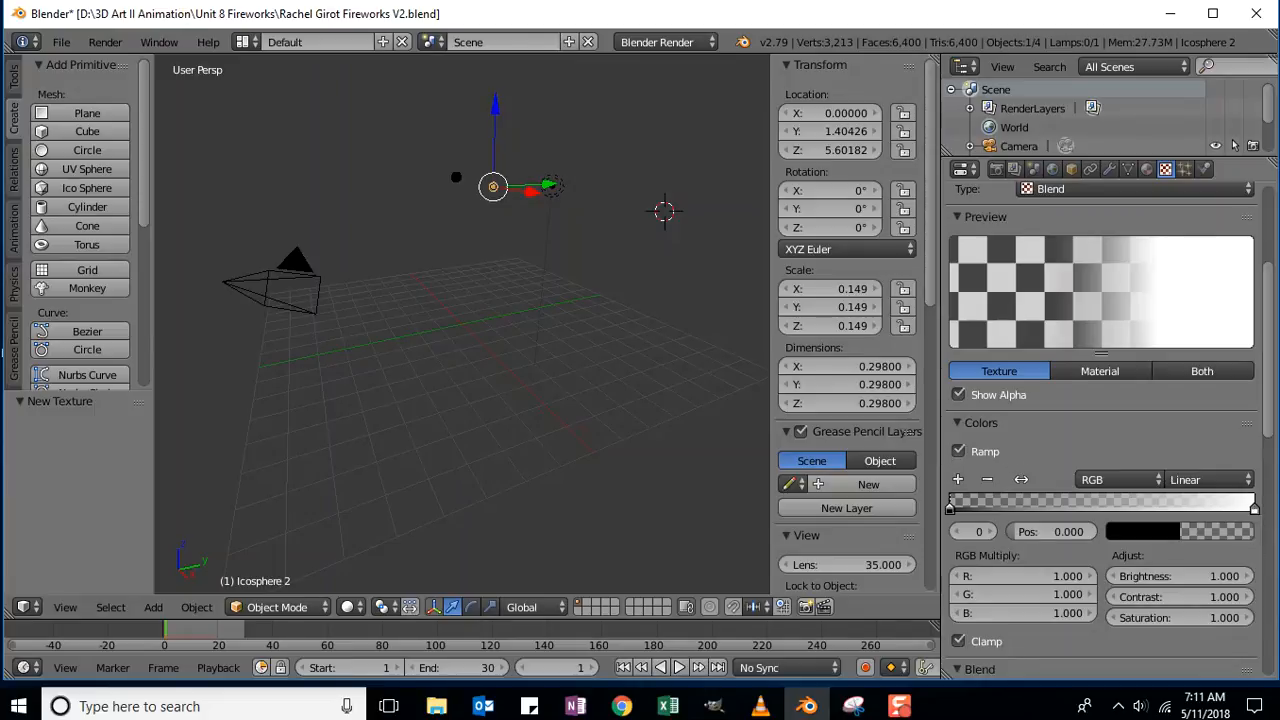
left_click_drag(1272, 283, 1272, 438)
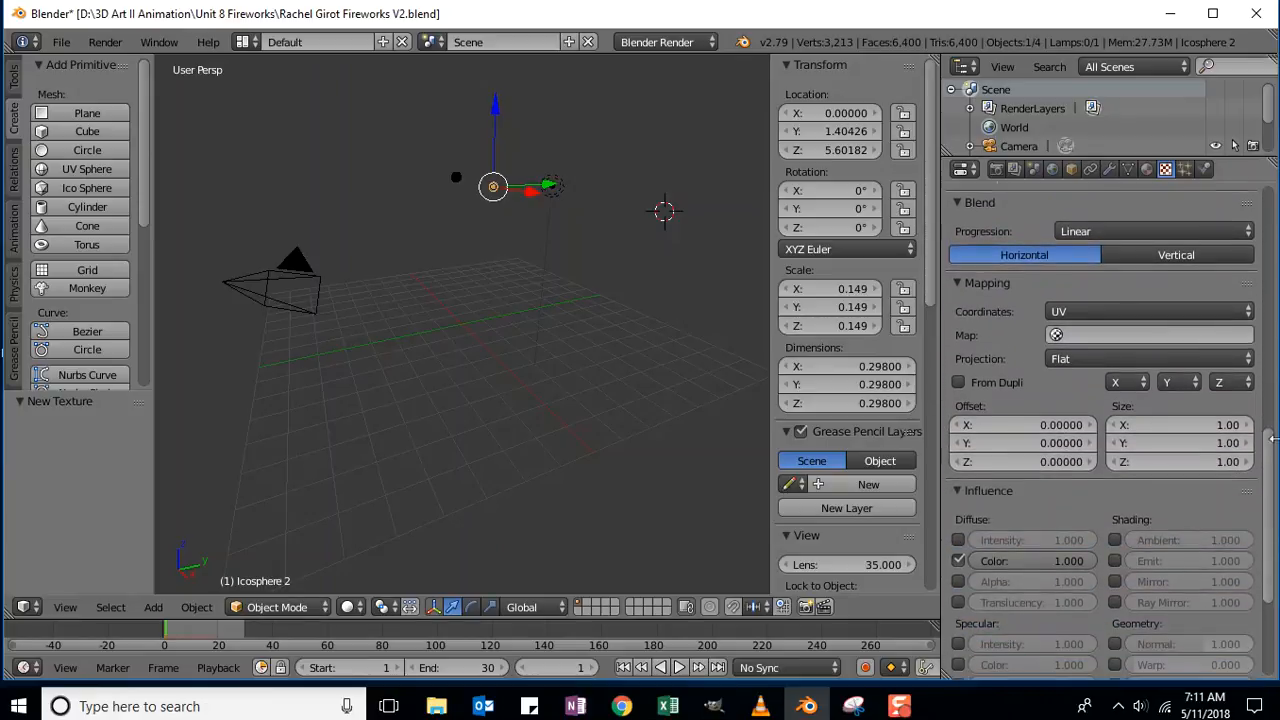
Map the texture by Strand / Particle coordinates with Vertical progression, then save the file.
left_click(1062, 314)
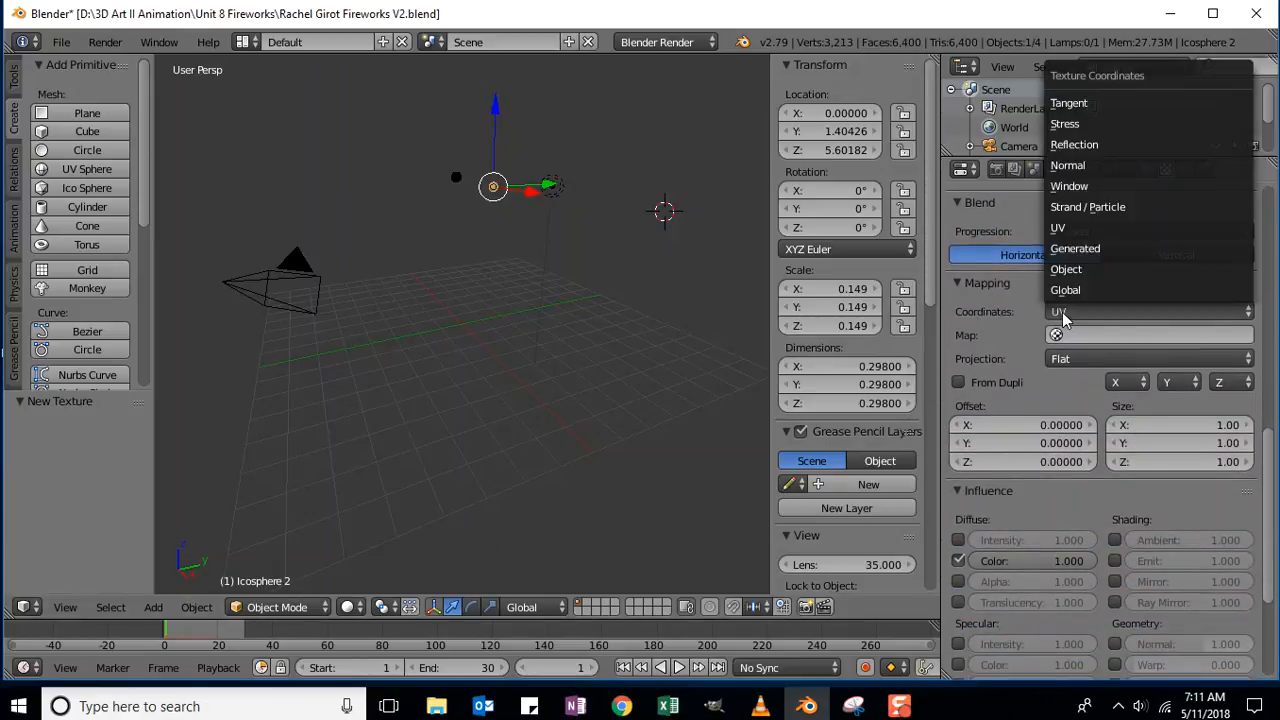
left_click(1100, 208)
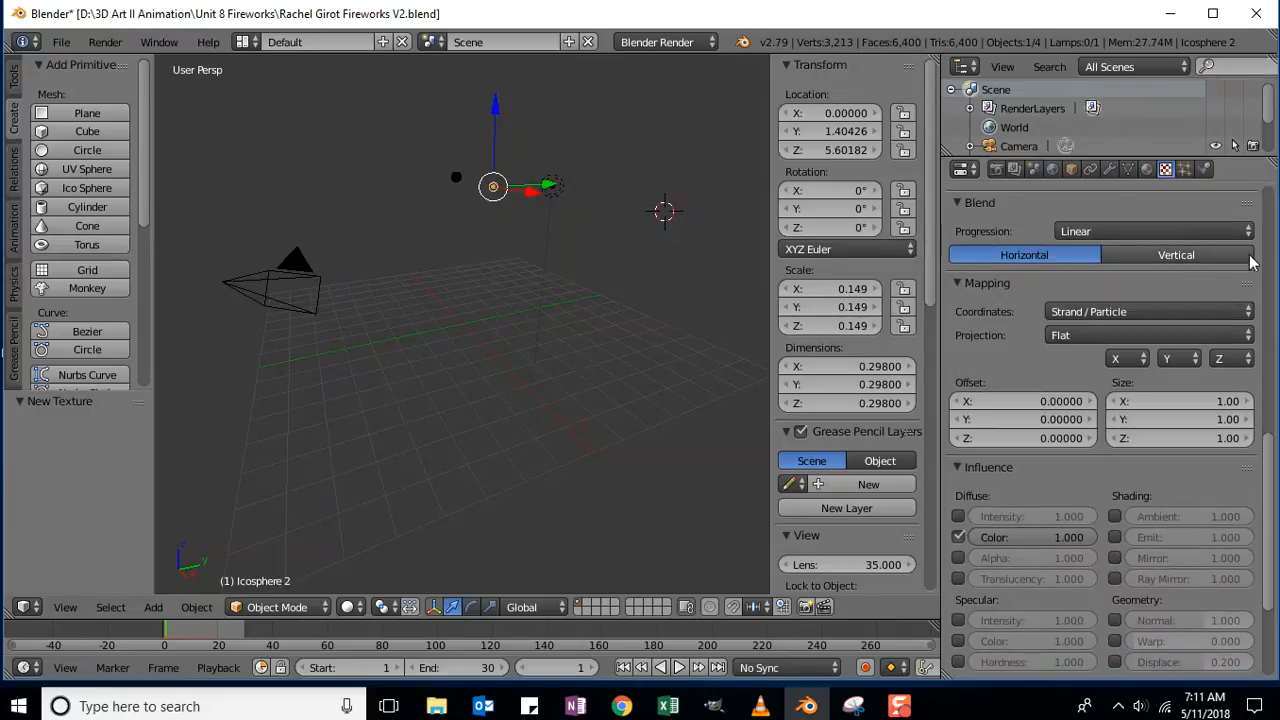
scroll(1168, 490, "up", 5)
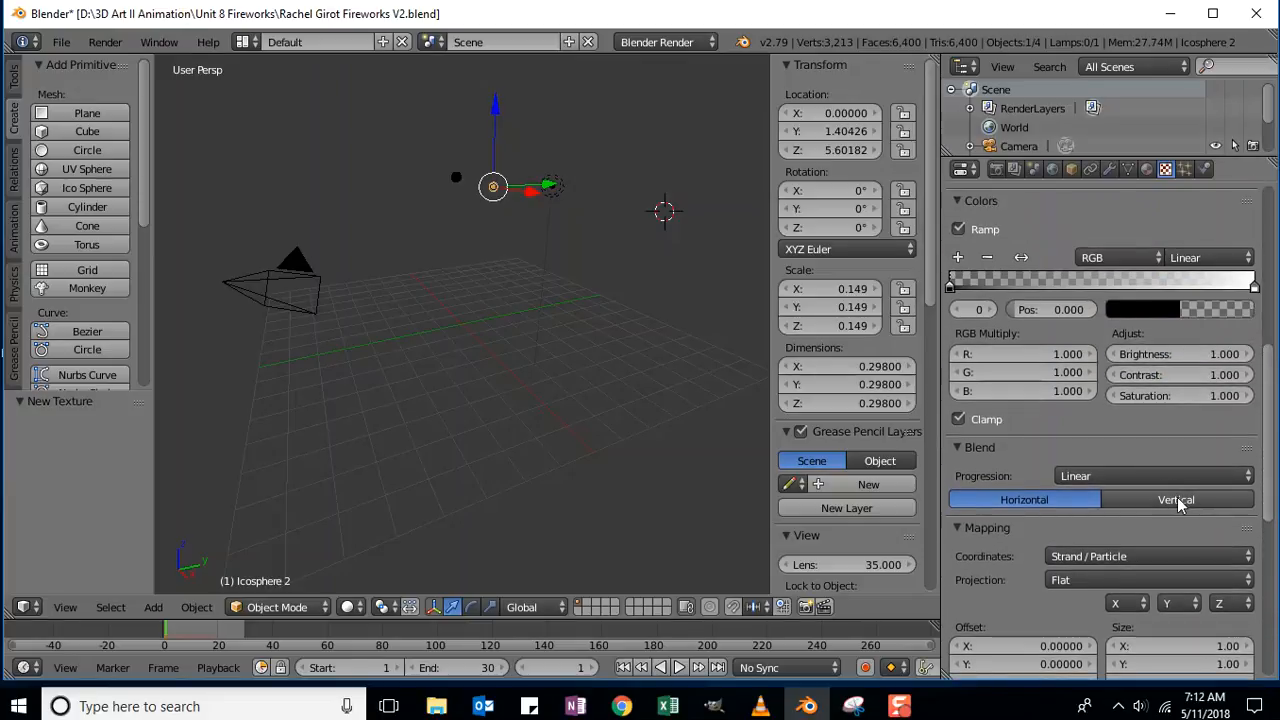
left_click(1180, 502)
left_click_drag(1268, 476, 1268, 395)
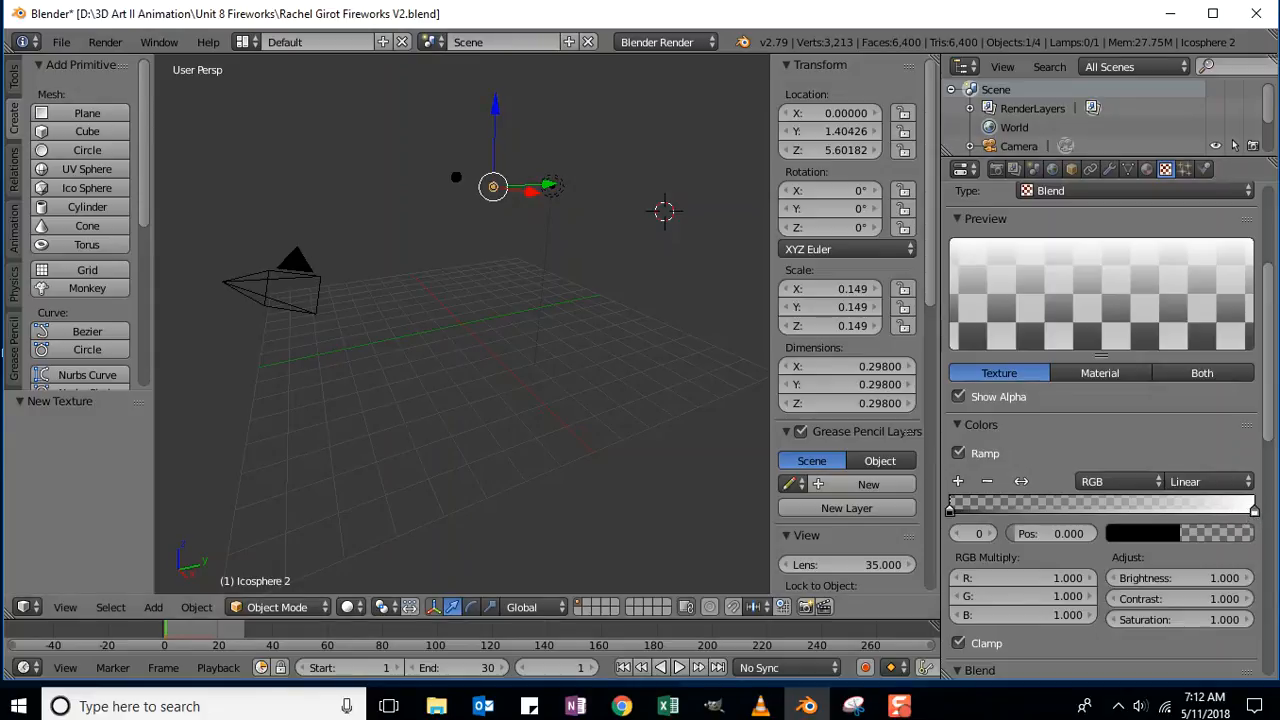
left_click(61, 42)
left_click(80, 189)
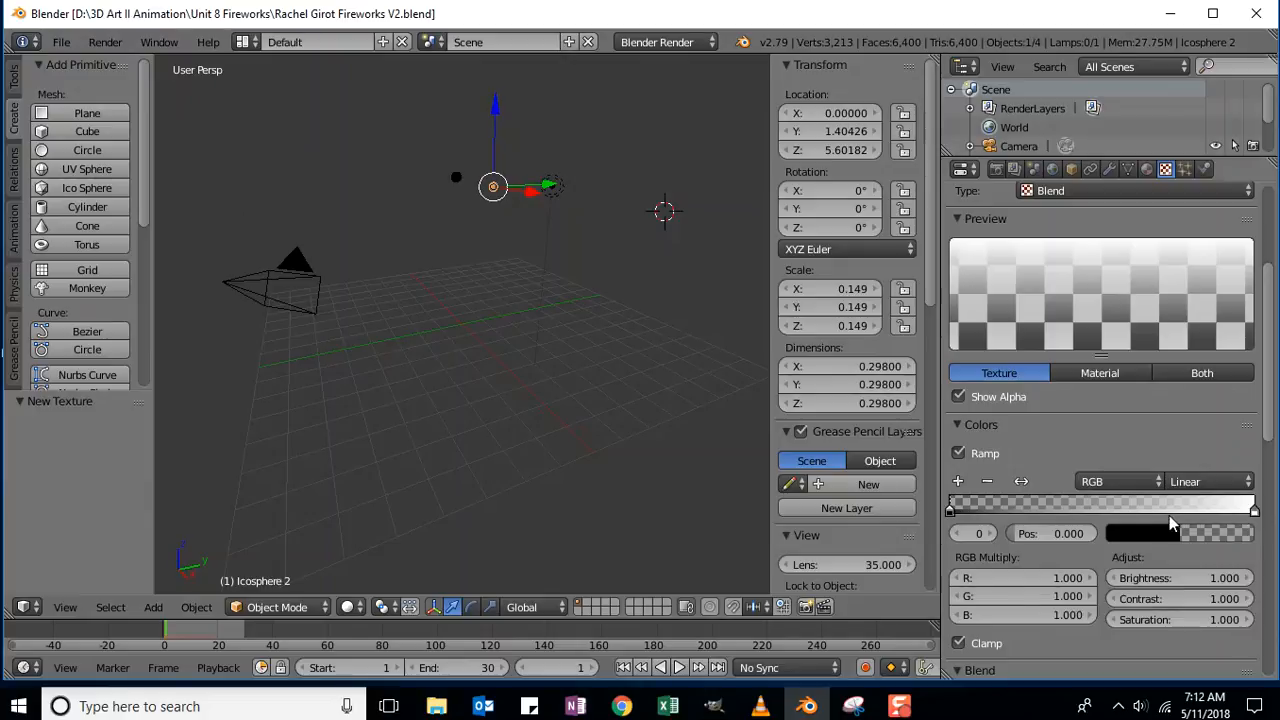
Nudge the white ramp stop left and add a third stop at the ramp's right end (1.000).
left_click(1112, 512)
left_click_drag(1253, 511, 1109, 517)
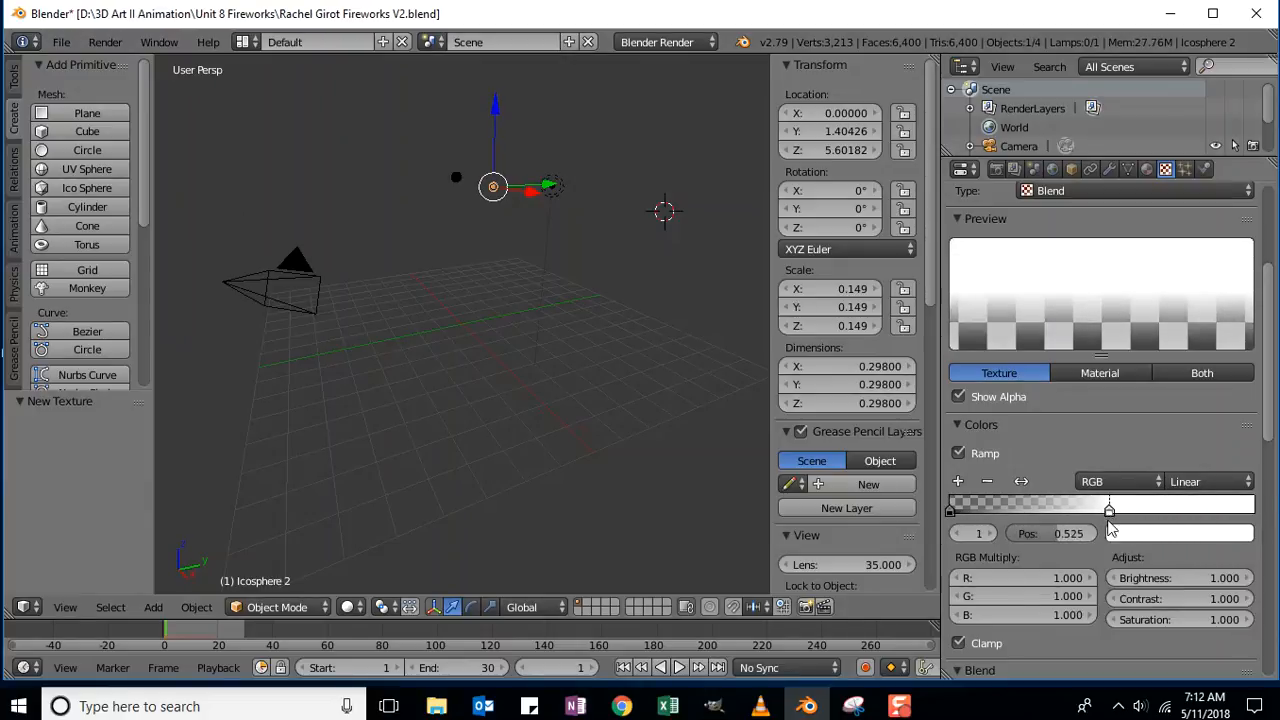
left_click_drag(1109, 517, 1104, 516)
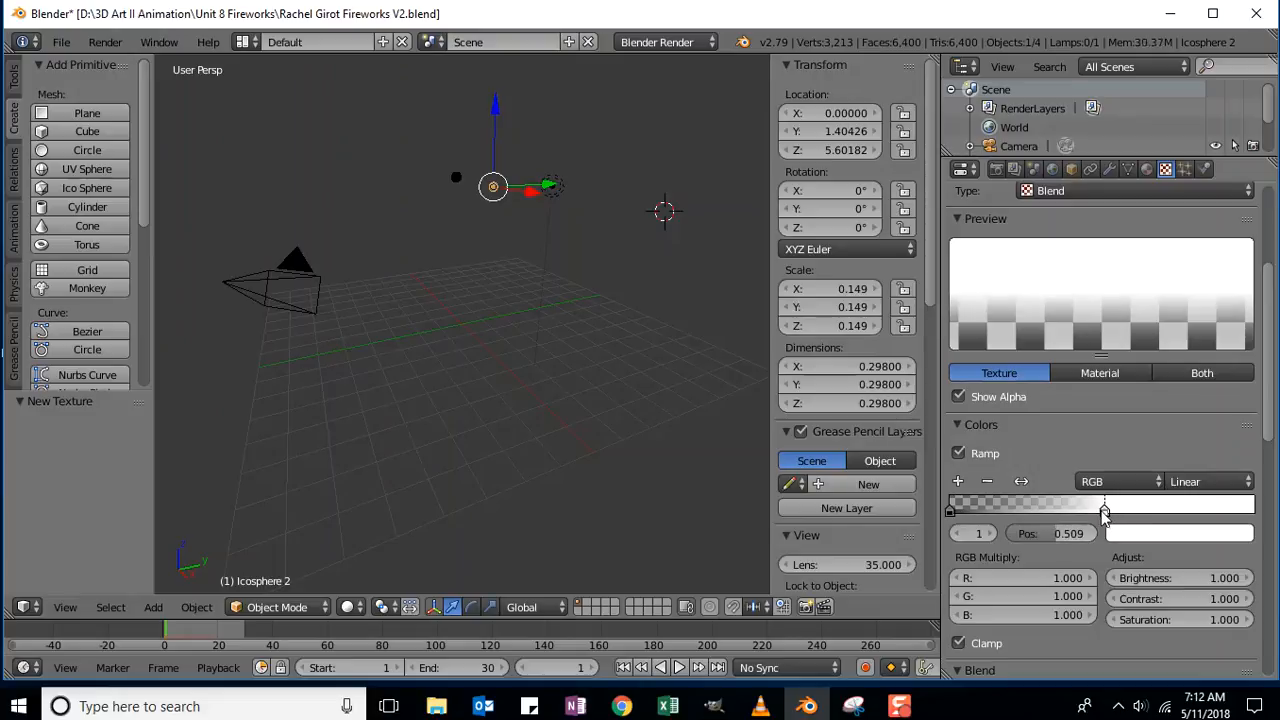
left_click(958, 482)
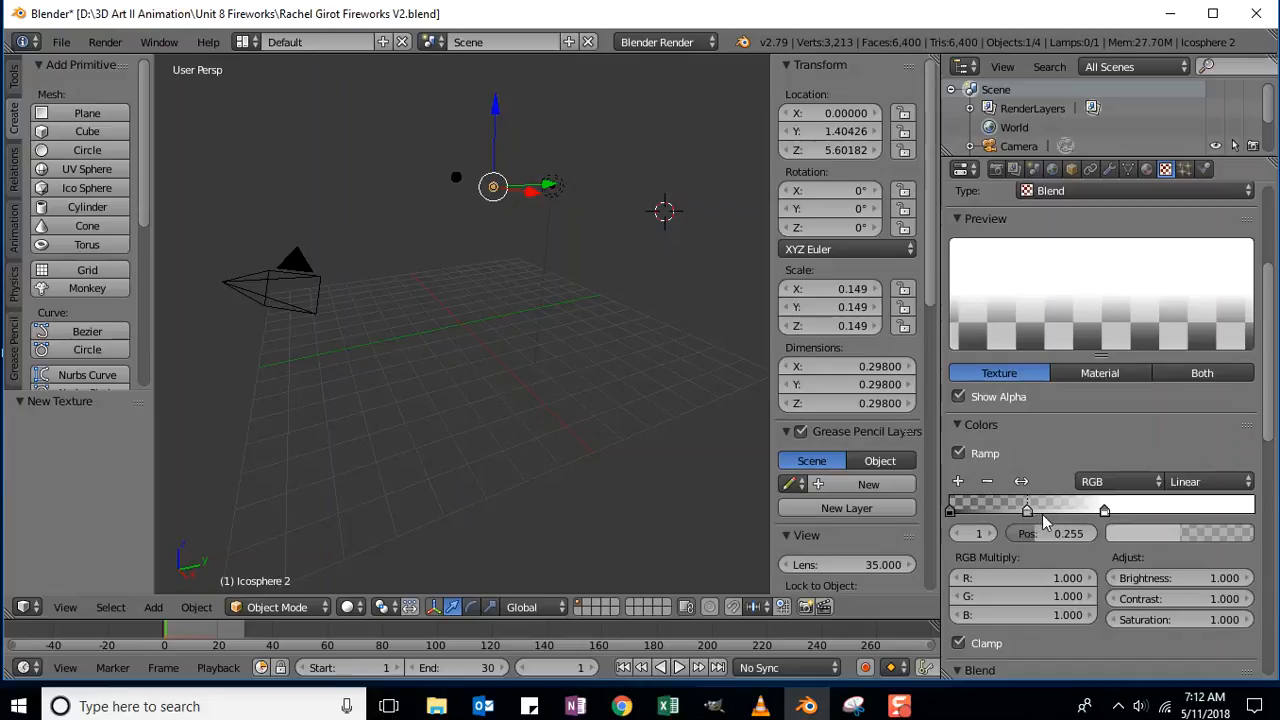
left_click_drag(1027, 511, 1274, 520)
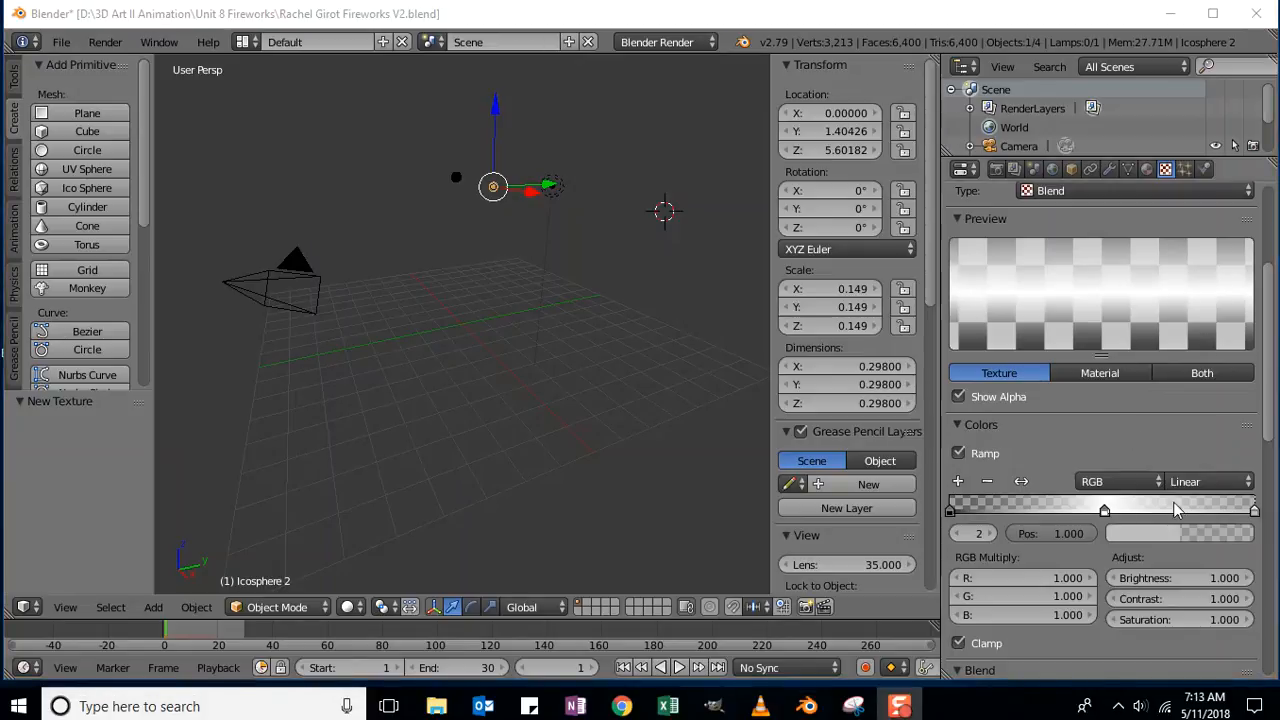
left_click(1256, 514)
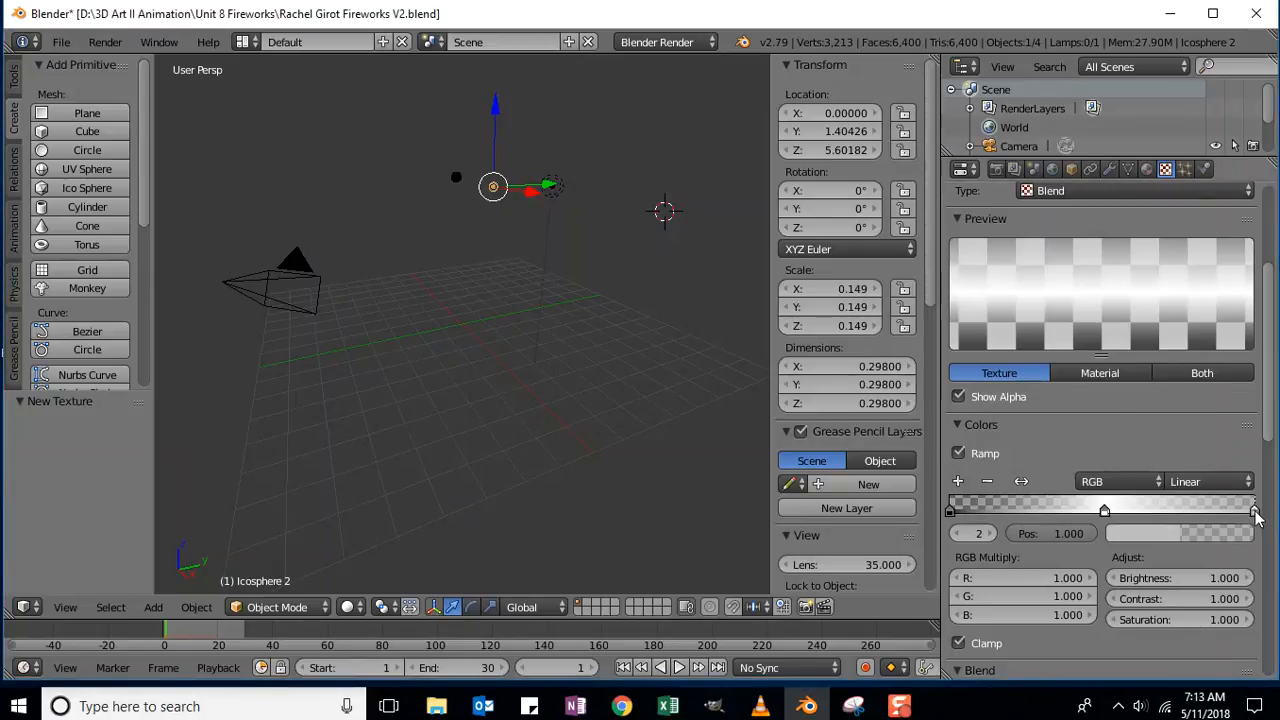
Make the end ramp stop red with alpha 0.
left_click(1158, 535)
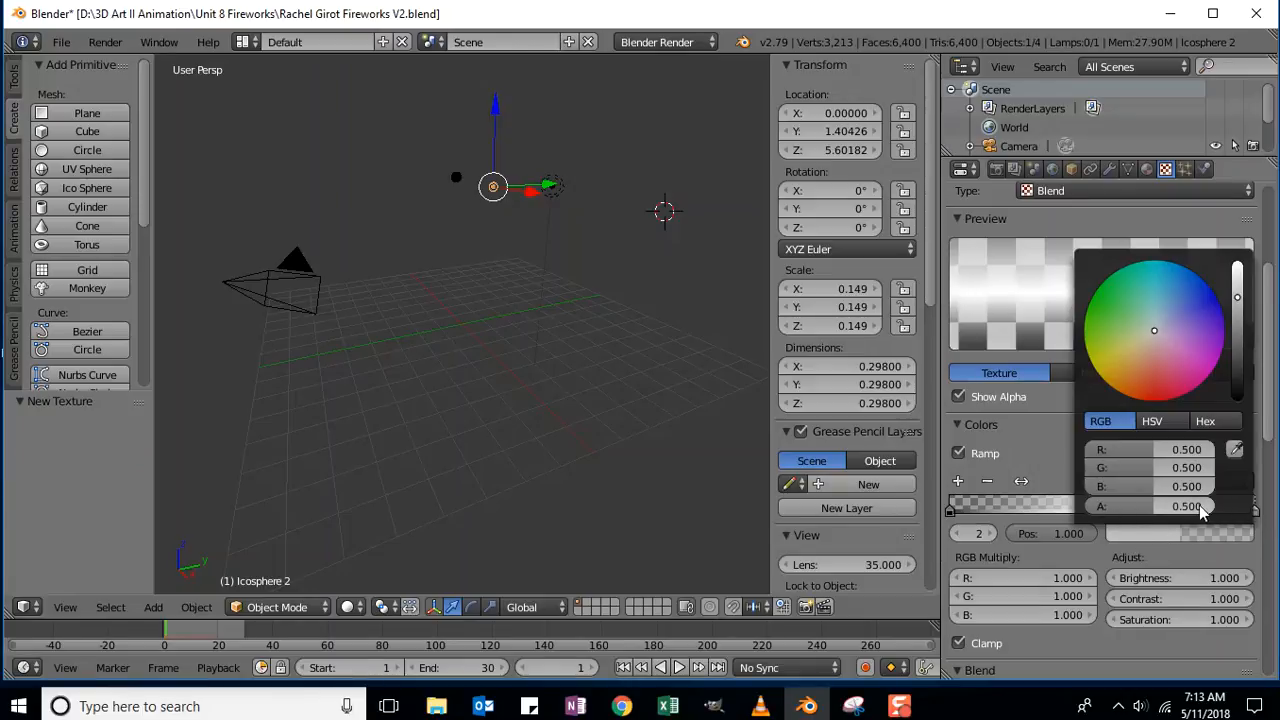
left_click(1197, 505)
type("0")
key("Return")
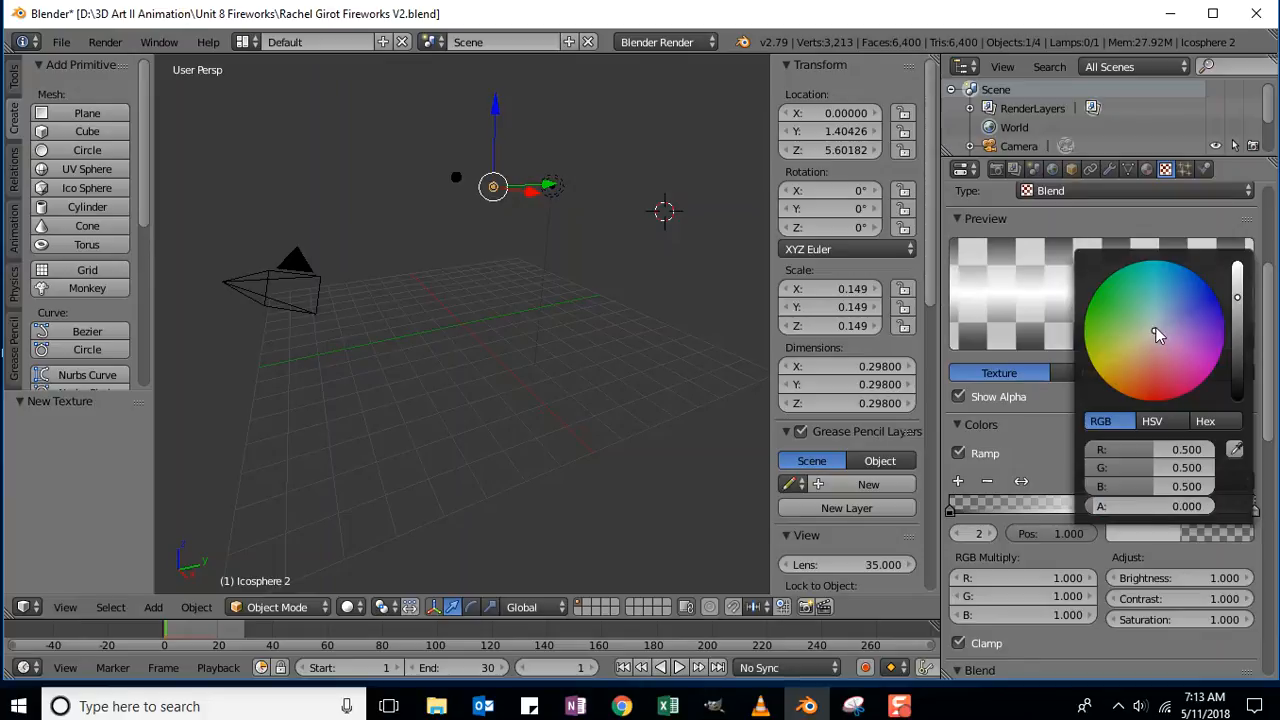
left_click_drag(1157, 334, 1157, 331)
left_click_drag(1157, 331, 1154, 401)
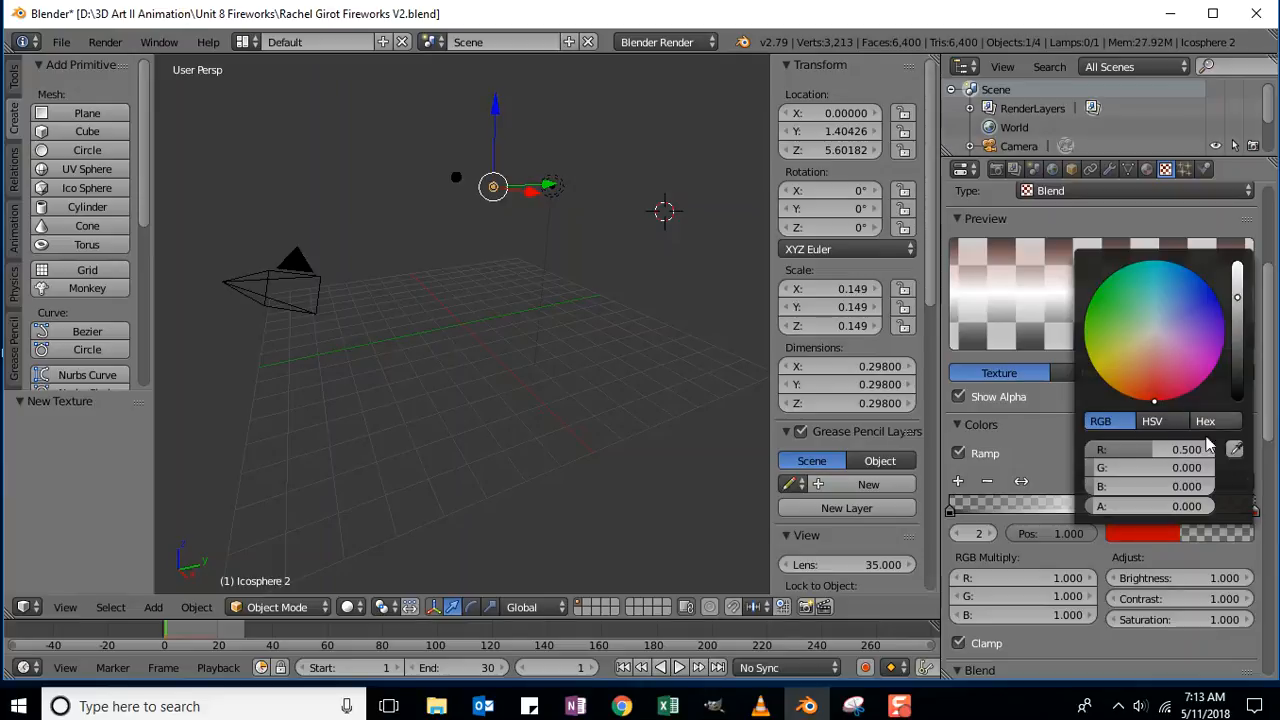
left_click(1198, 539)
left_click(1199, 537)
left_click(1199, 537)
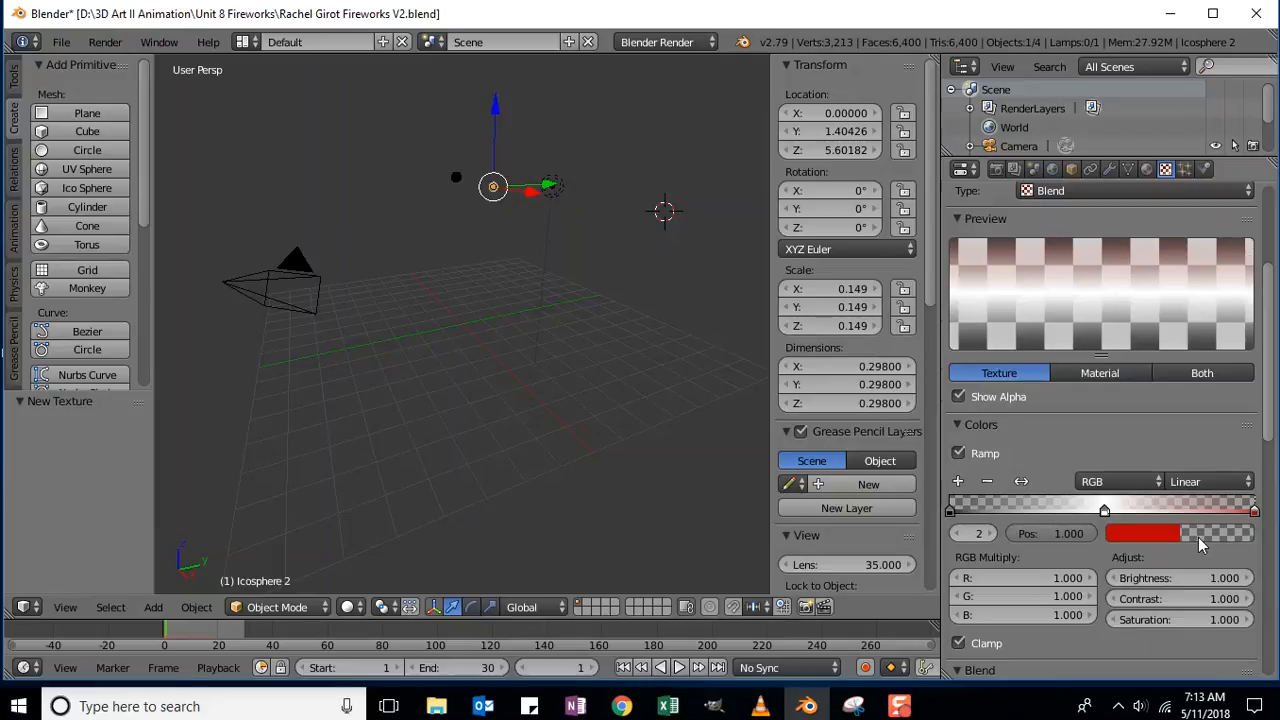
Colour the first ramp stop a saturated magenta with full blue.
left_click(951, 511)
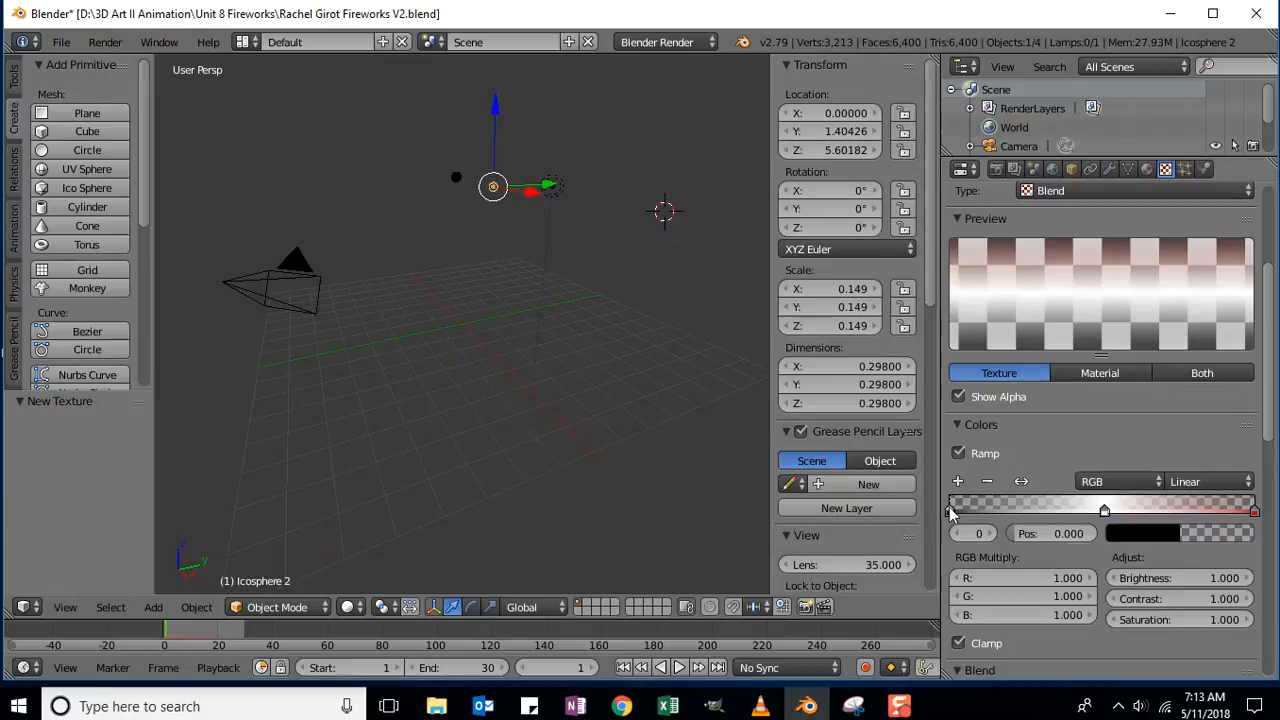
left_click(1185, 537)
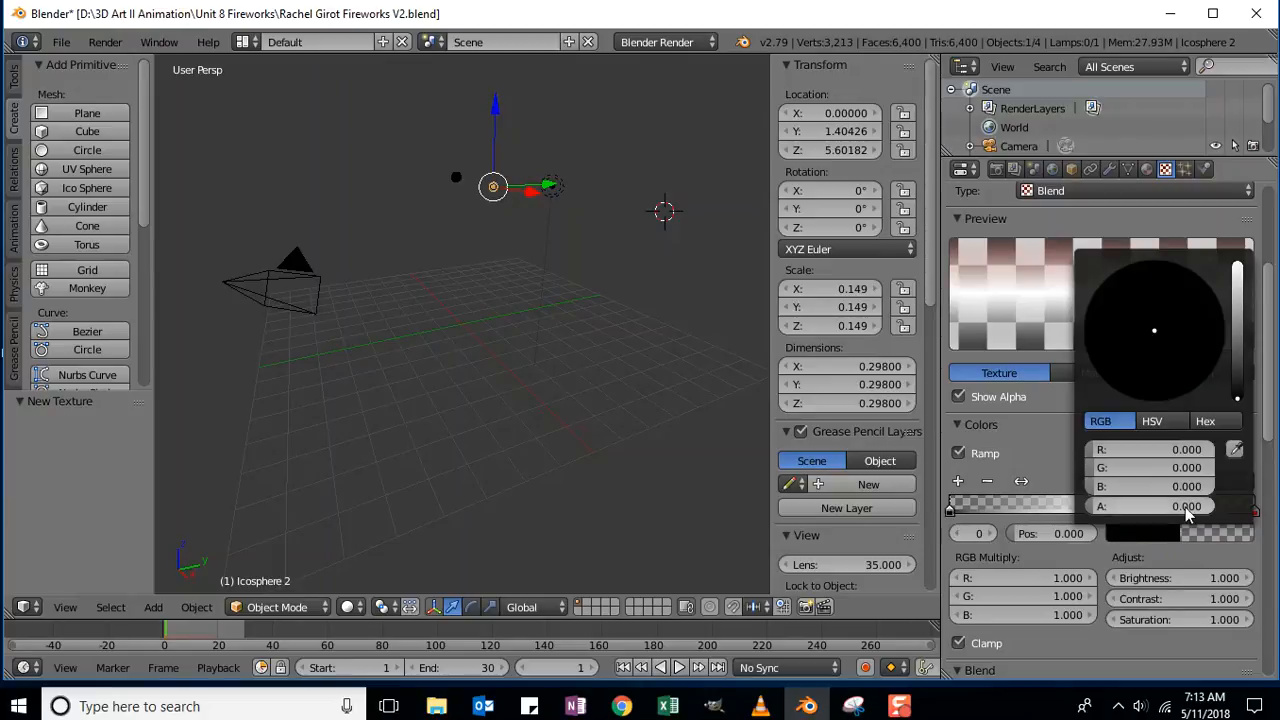
left_click_drag(1099, 450, 1134, 468)
left_click(1150, 486)
type("1")
key("Return")
mouse_move(1155, 330)
left_mouse_down()
mouse_move(1226, 320)
mouse_move(1212, 372)
left_mouse_up()
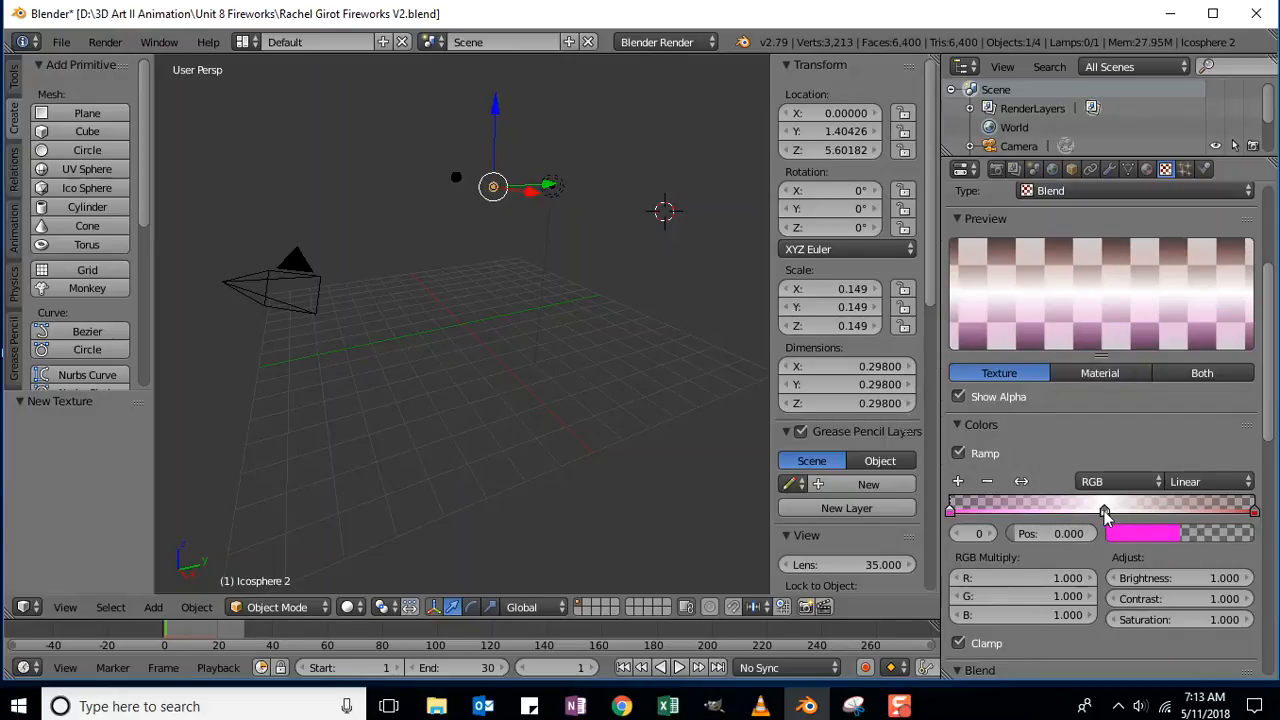
Set the middle ramp stop's colour to purple.
left_click(1105, 512)
left_click(1176, 536)
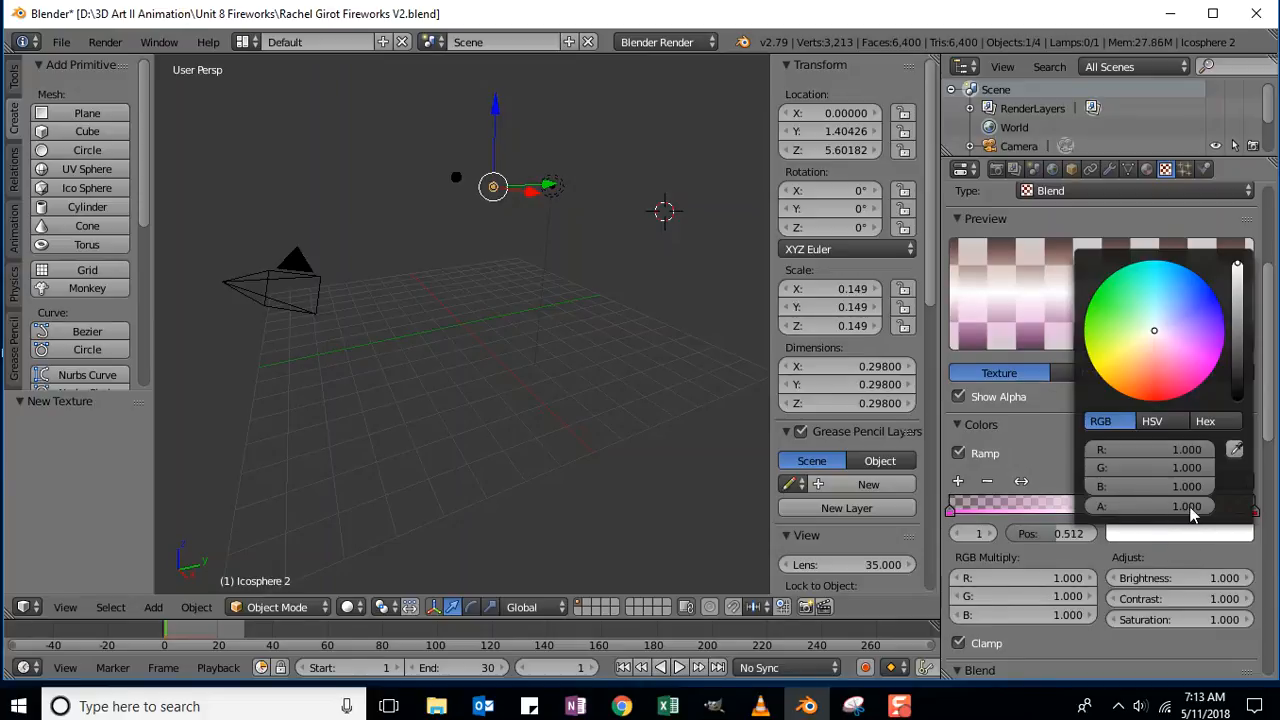
left_click_drag(1152, 329, 1225, 330)
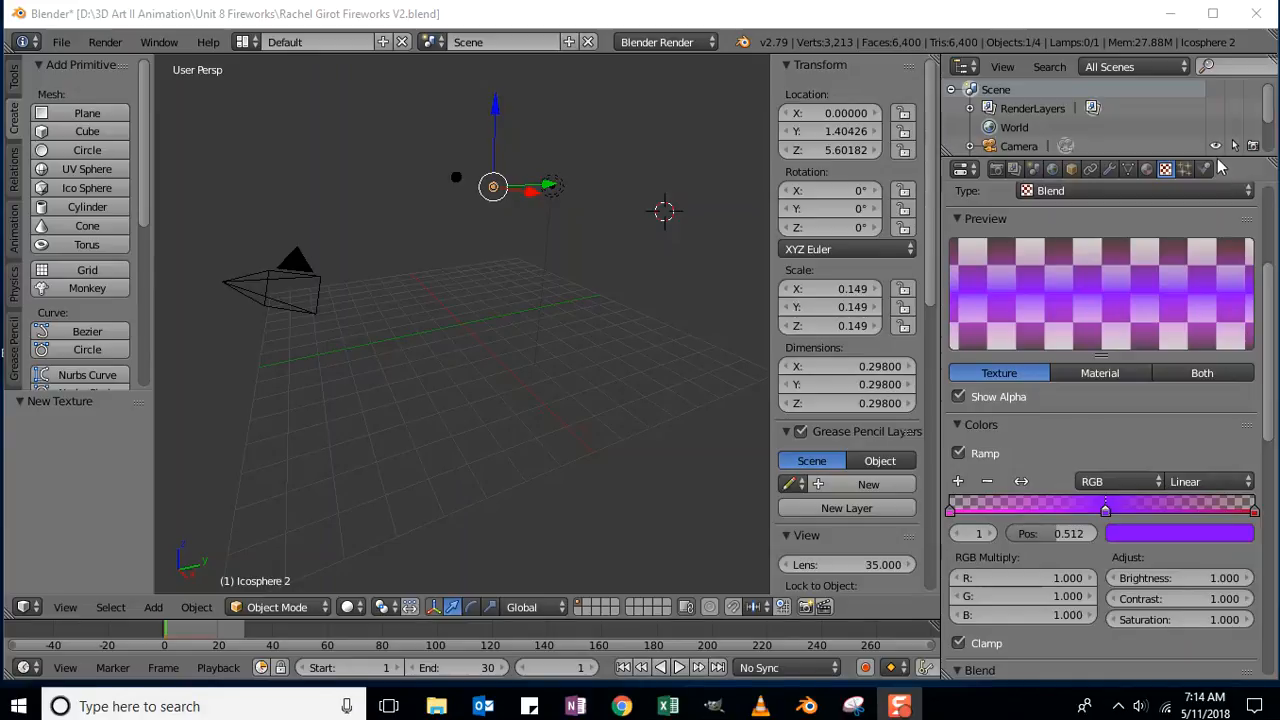
Switch Material.002 to Halo and set its halo colour to black (RGB 0, 0, 0).
left_click(1148, 172)
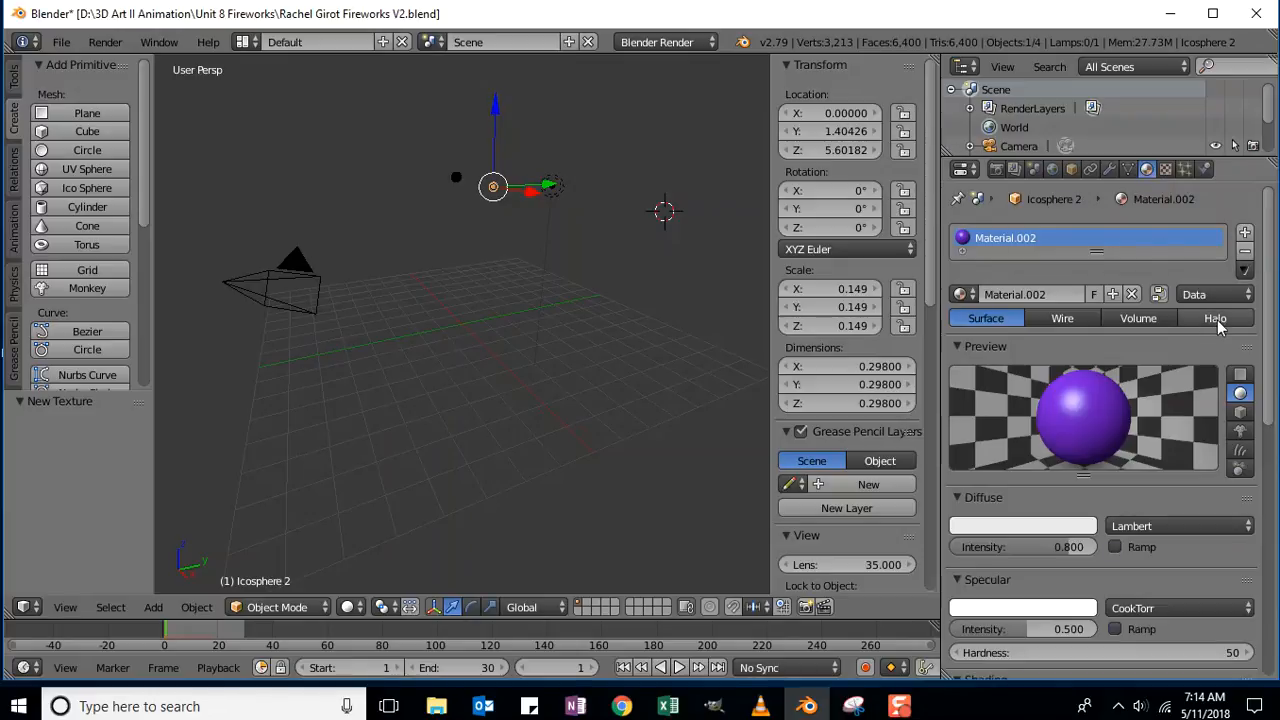
left_click(1217, 319)
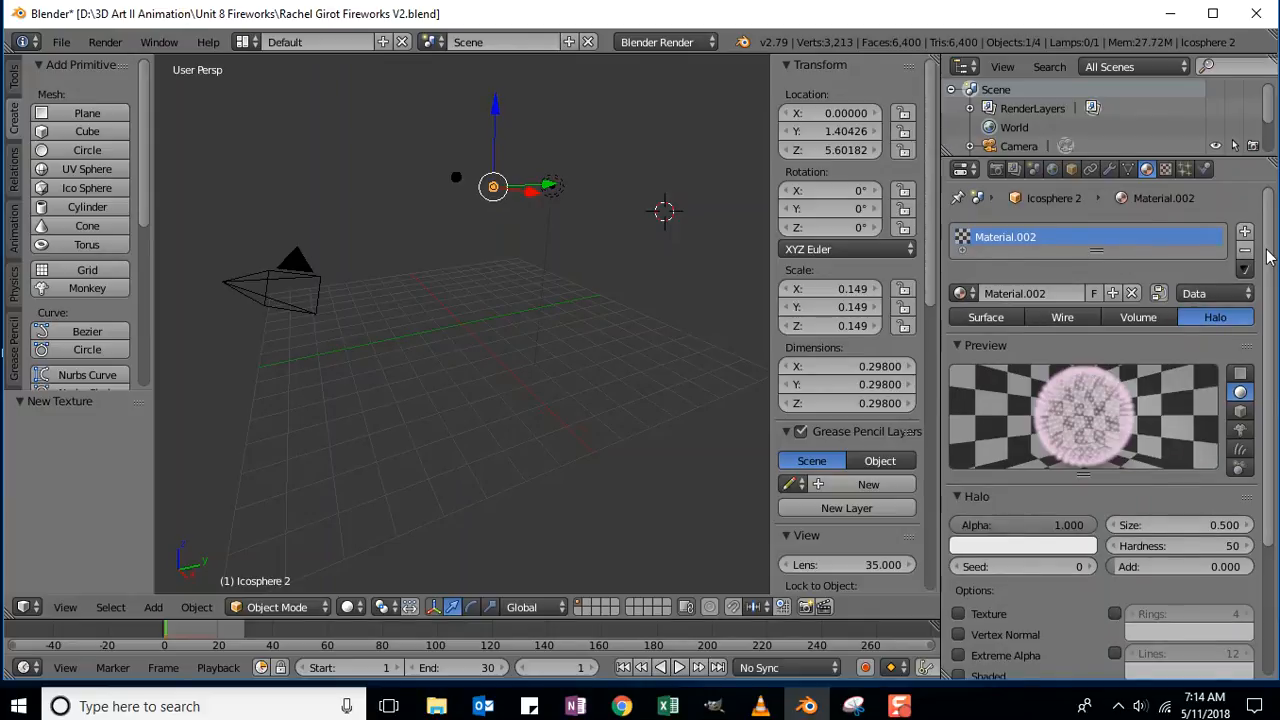
scroll(1268, 257, "down", 5)
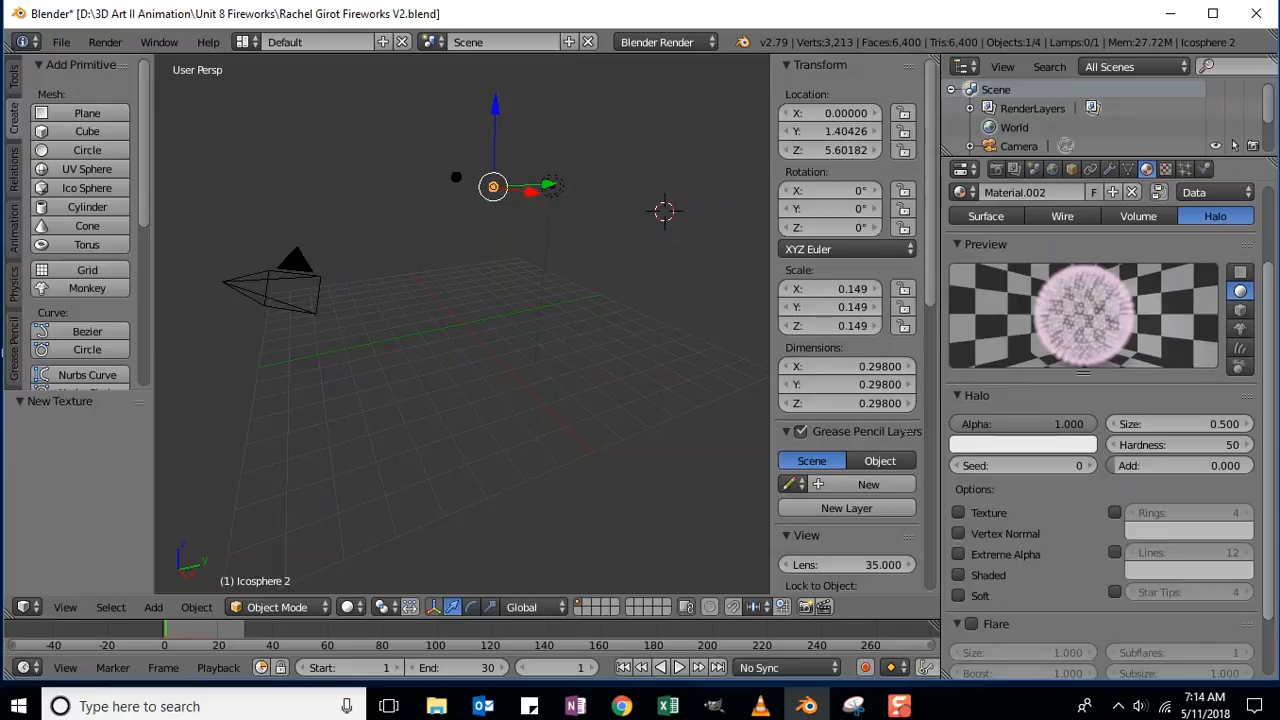
scroll(1100, 420, "down", 1)
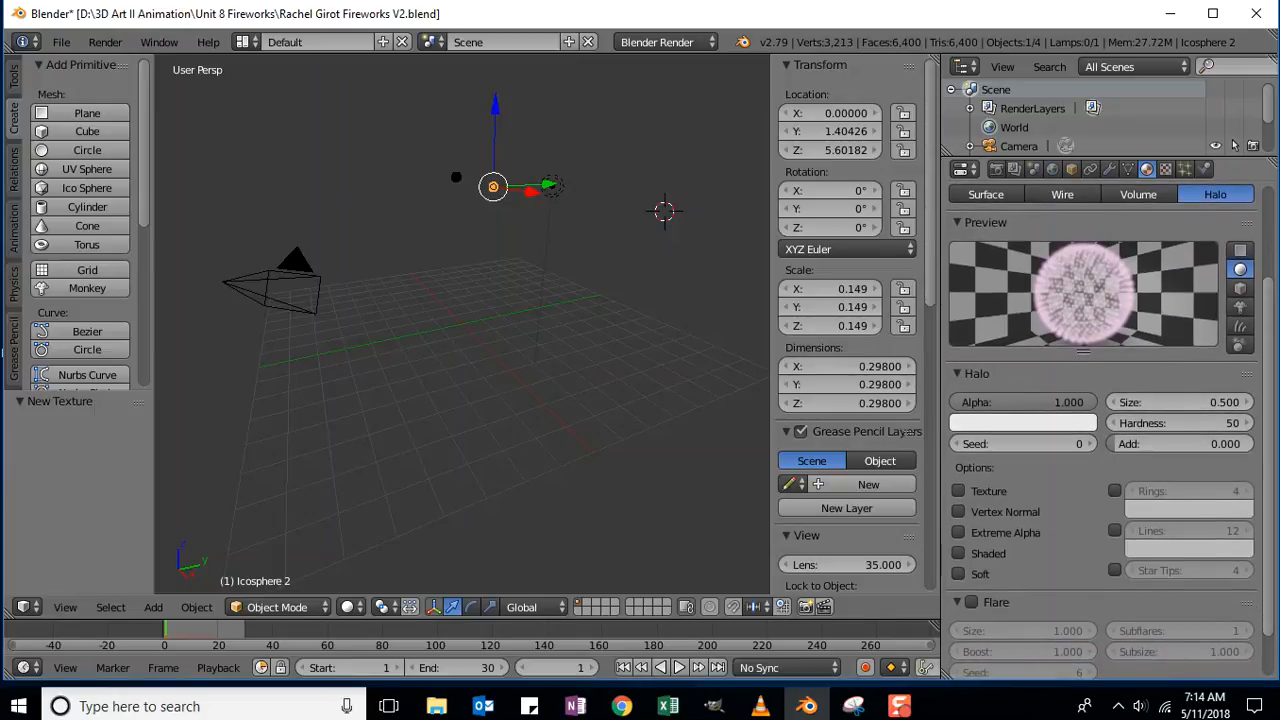
left_click(1011, 422)
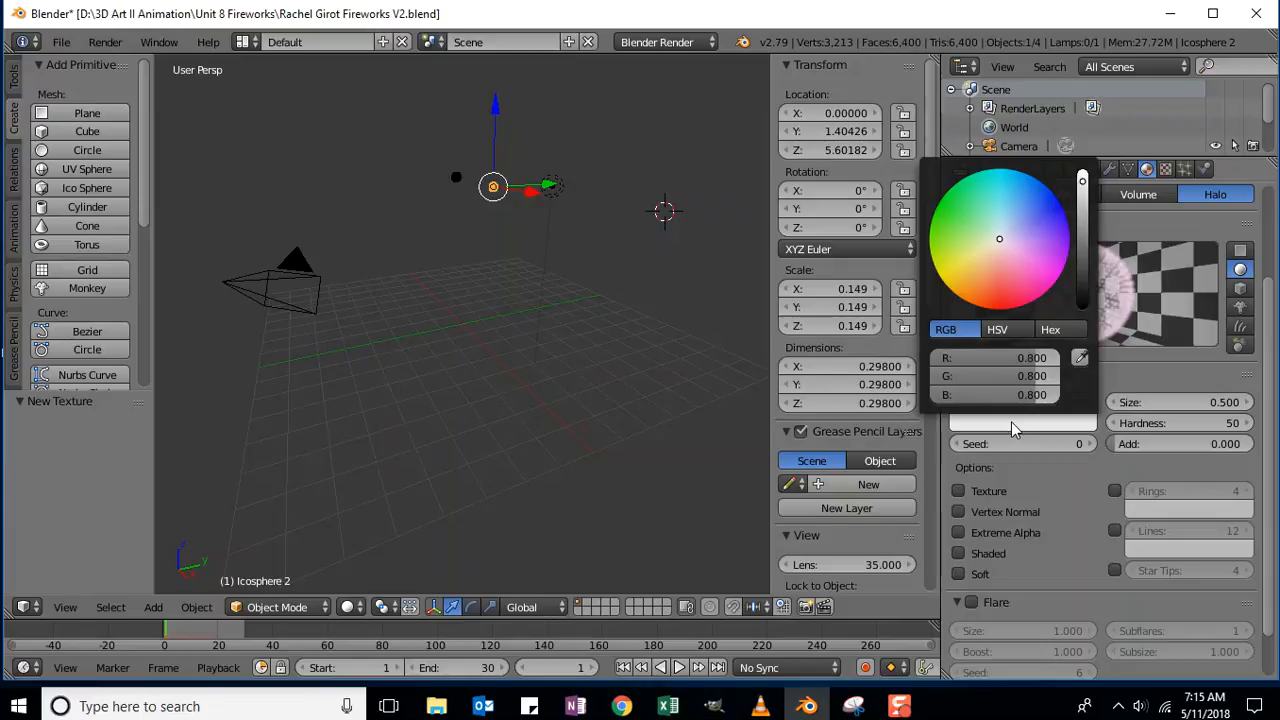
left_click_drag(1037, 358, 940, 358)
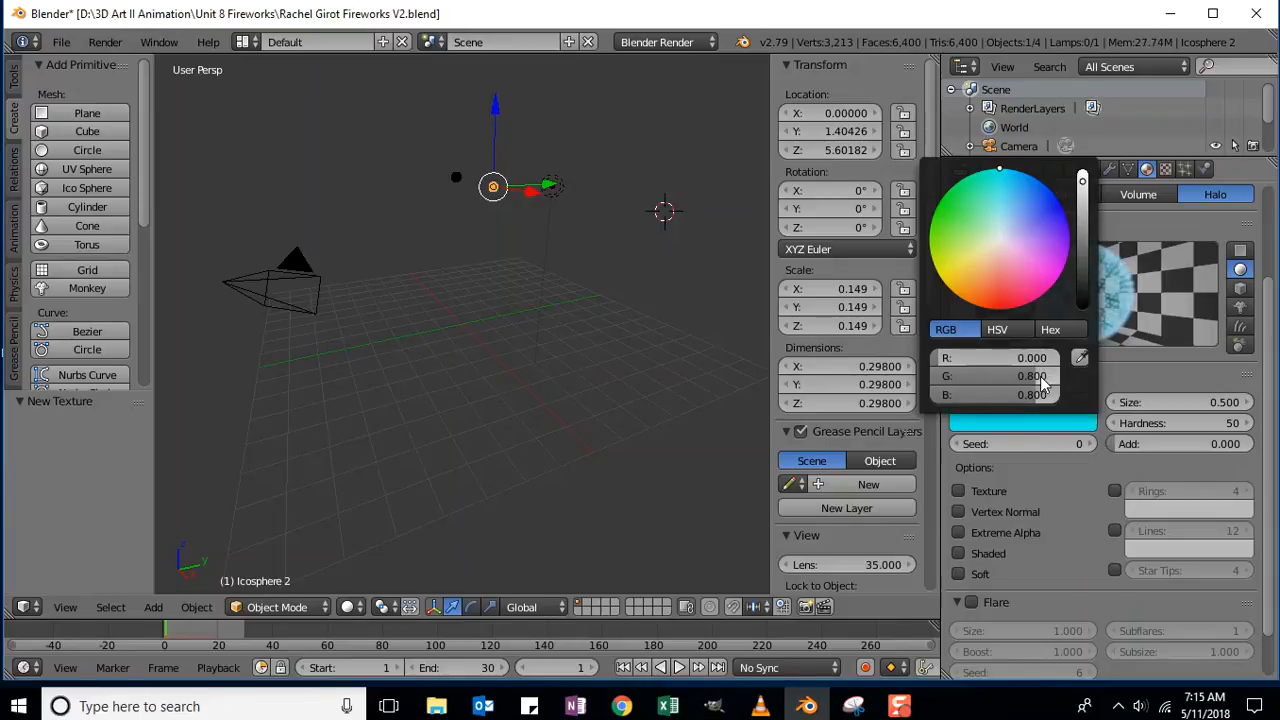
left_click_drag(1036, 376, 945, 376)
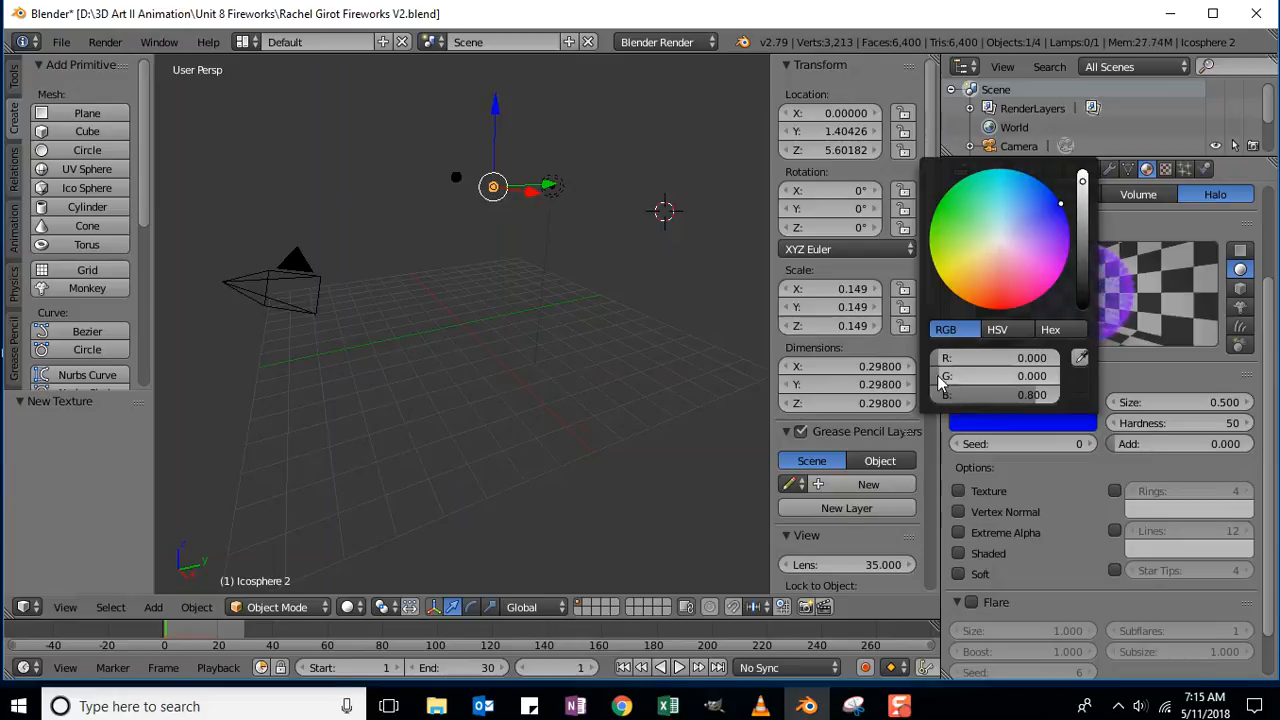
left_click_drag(1044, 396, 940, 395)
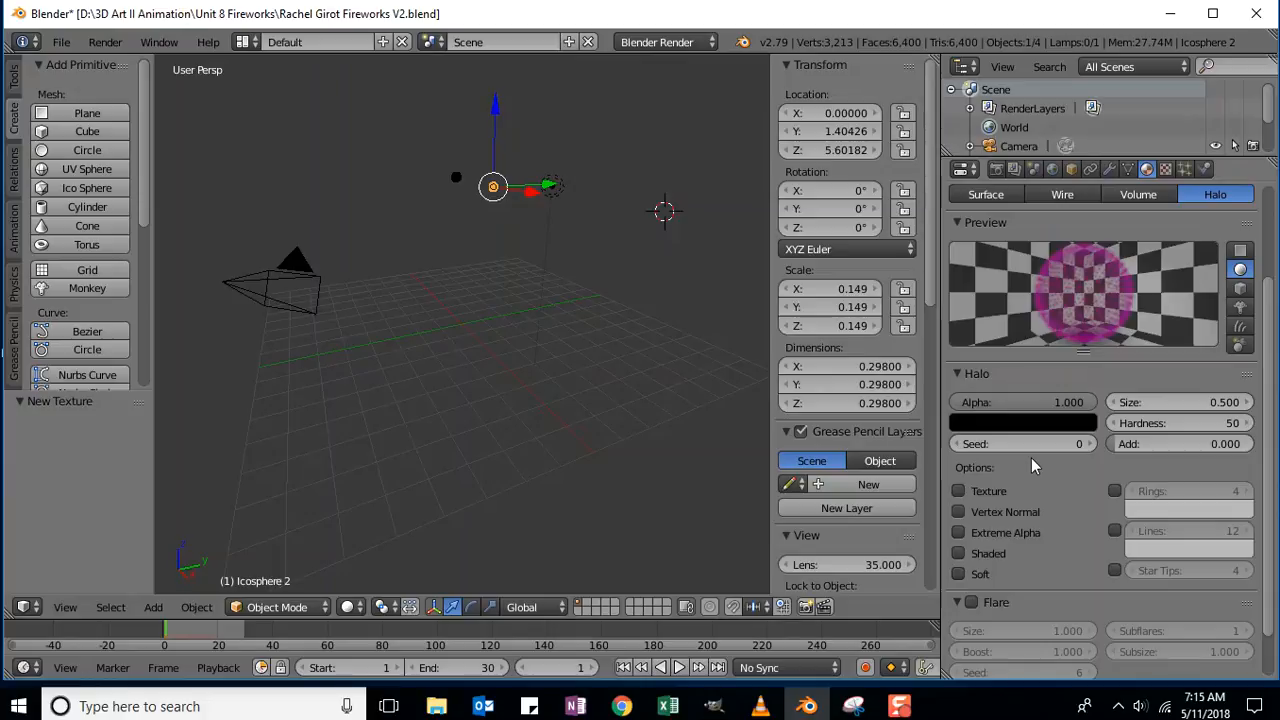
Set the halo Alpha to 0.
left_click(986, 399)
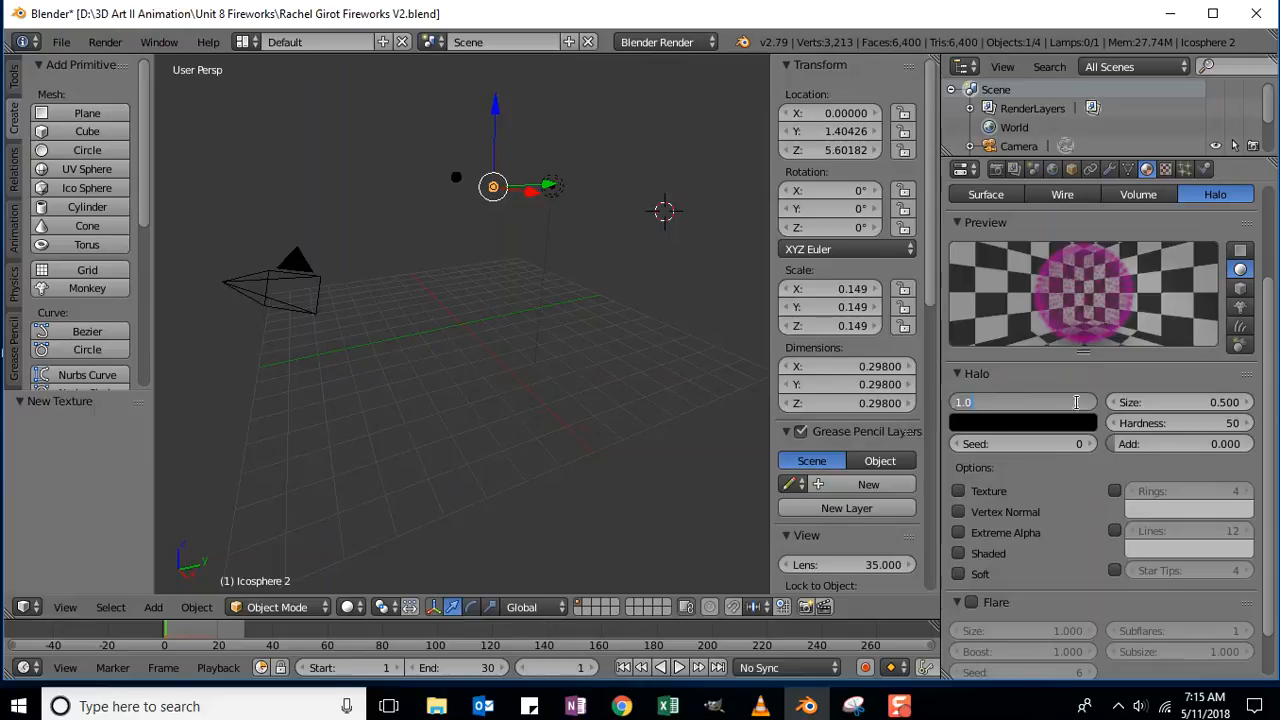
type("0")
key("Return")
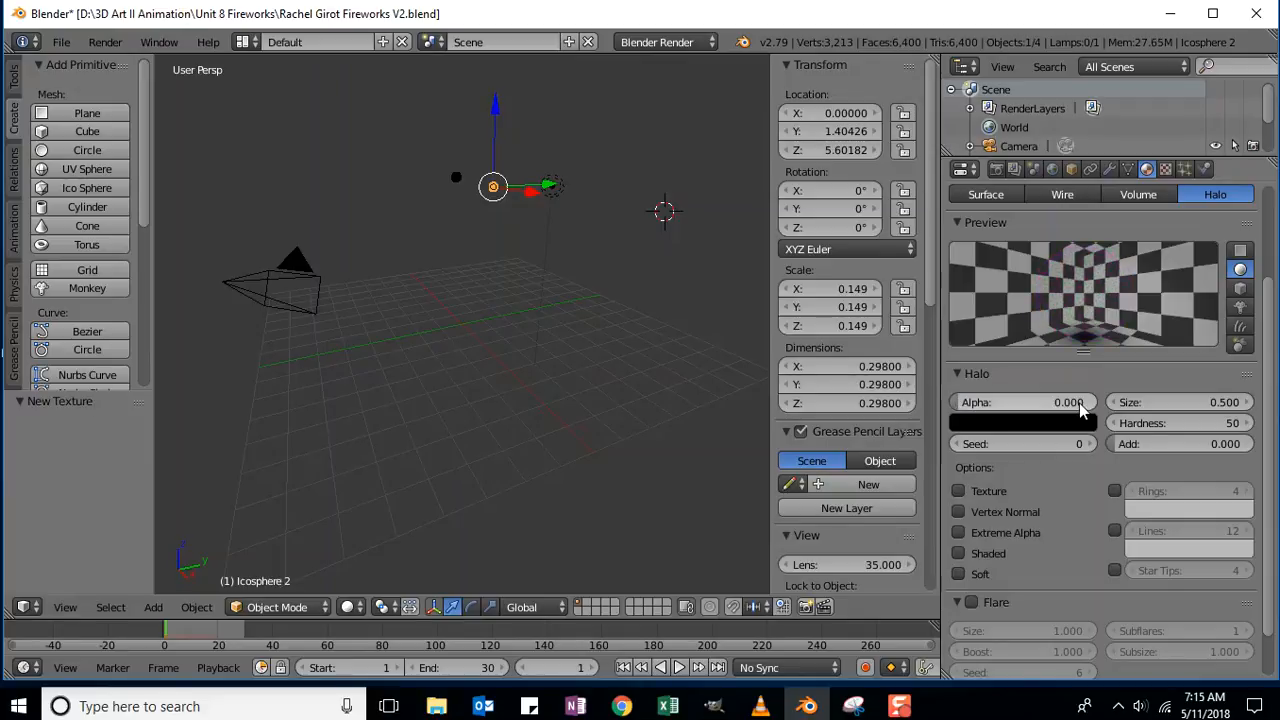
Enable Halo Alpha influence on the Blend texture alongside Color, both at 1.000.
left_click(1165, 169)
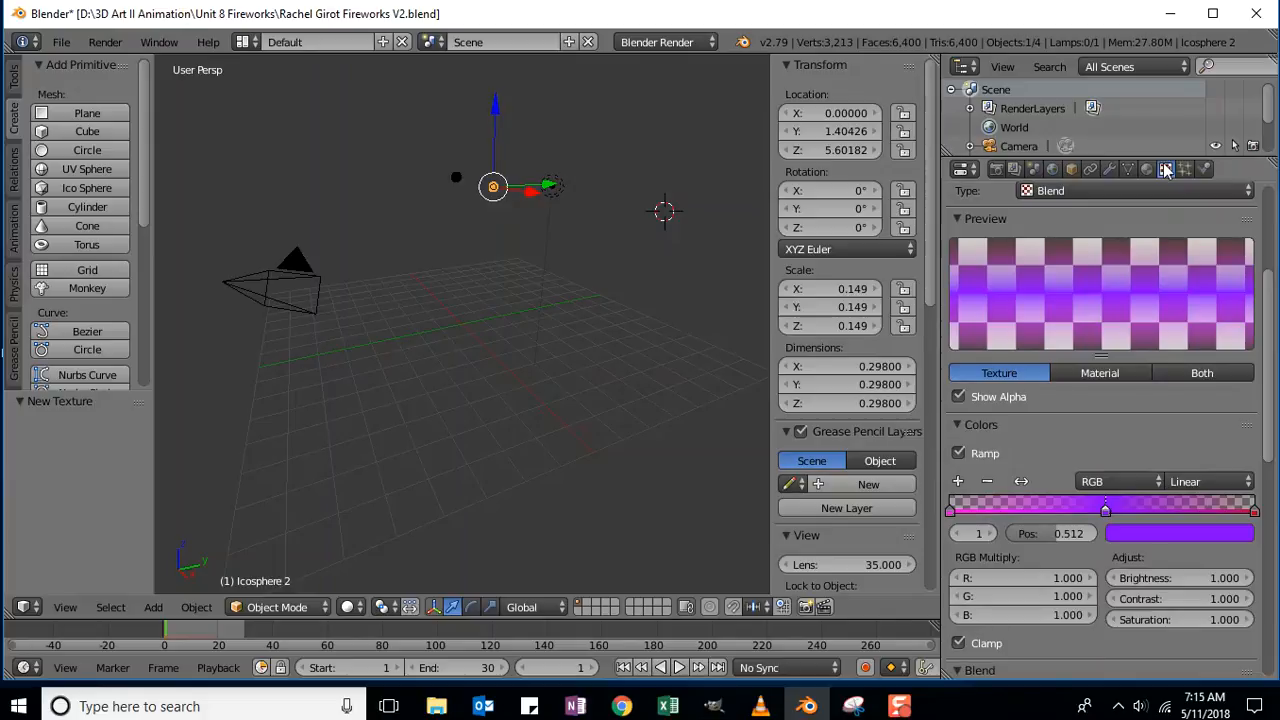
scroll(1052, 389, "down", 6)
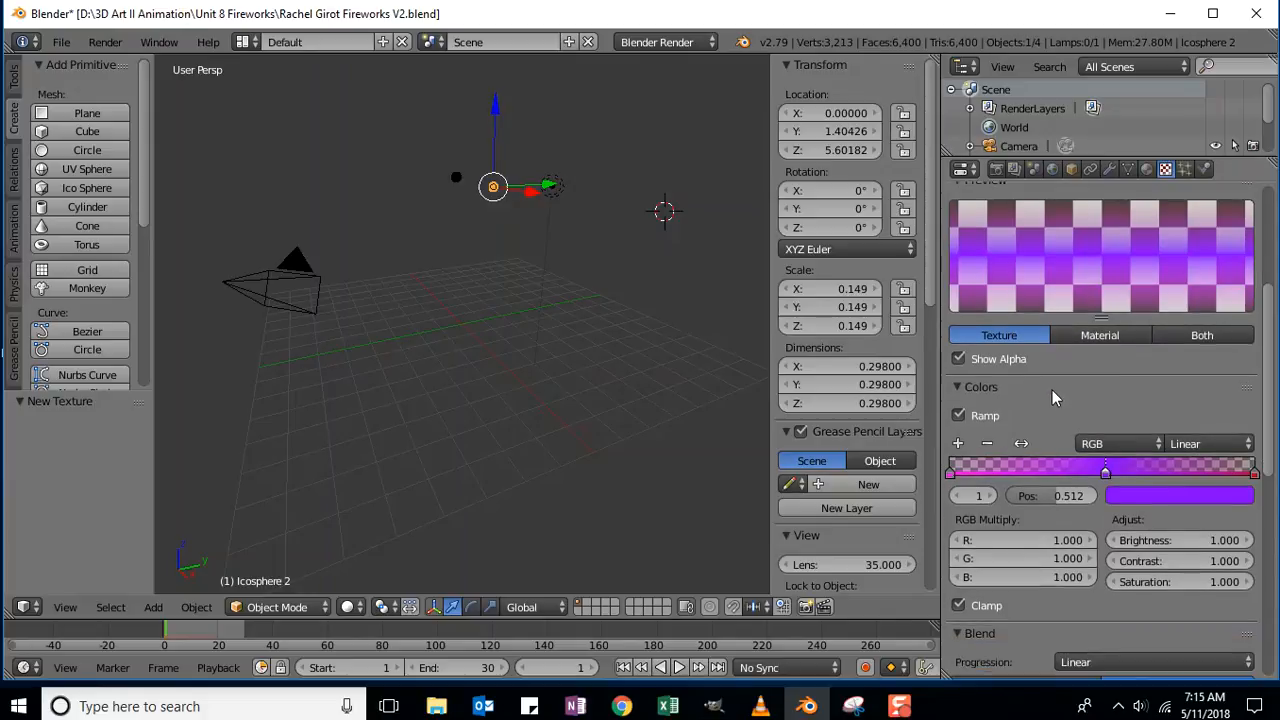
scroll(1050, 400, "down", 4)
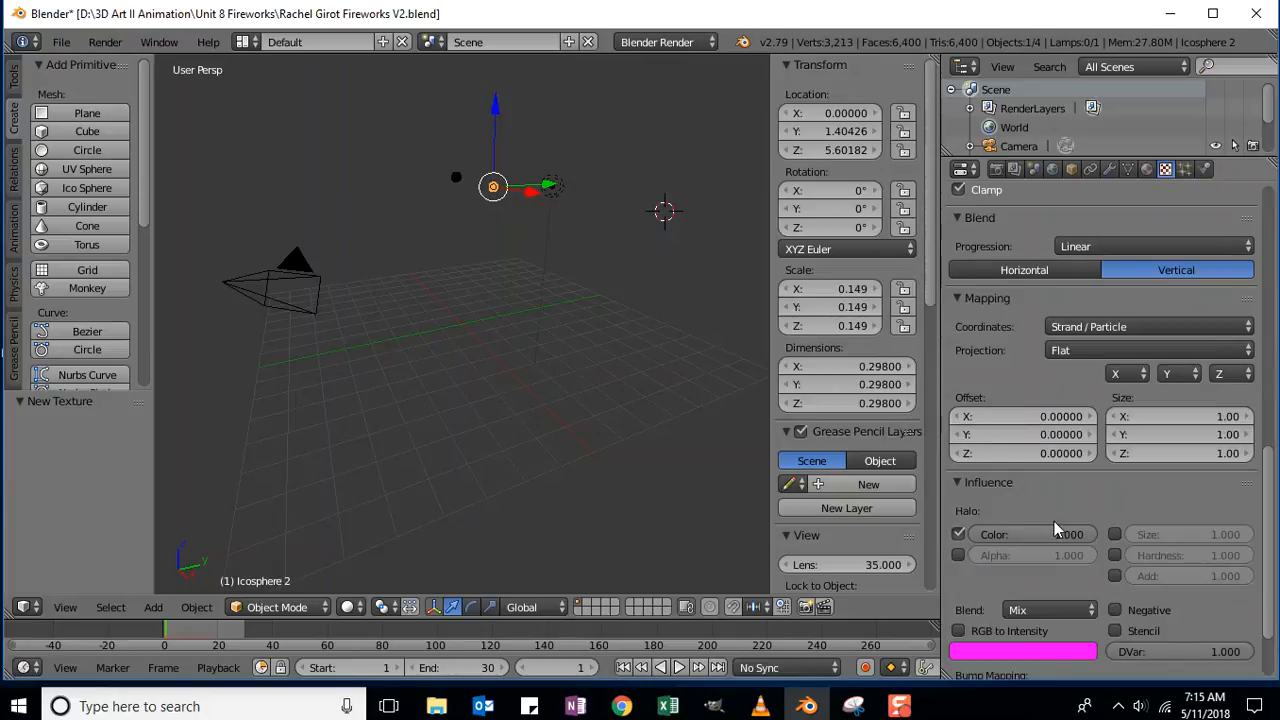
left_click(957, 555)
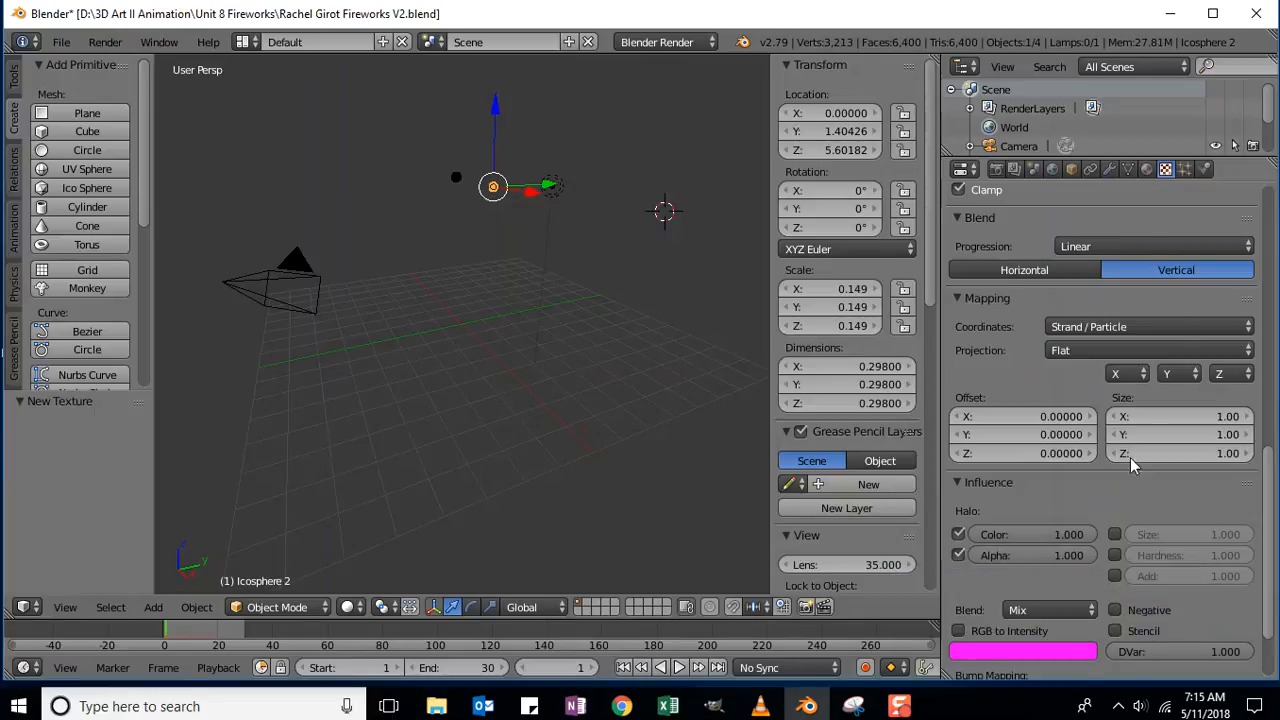
left_click(1148, 172)
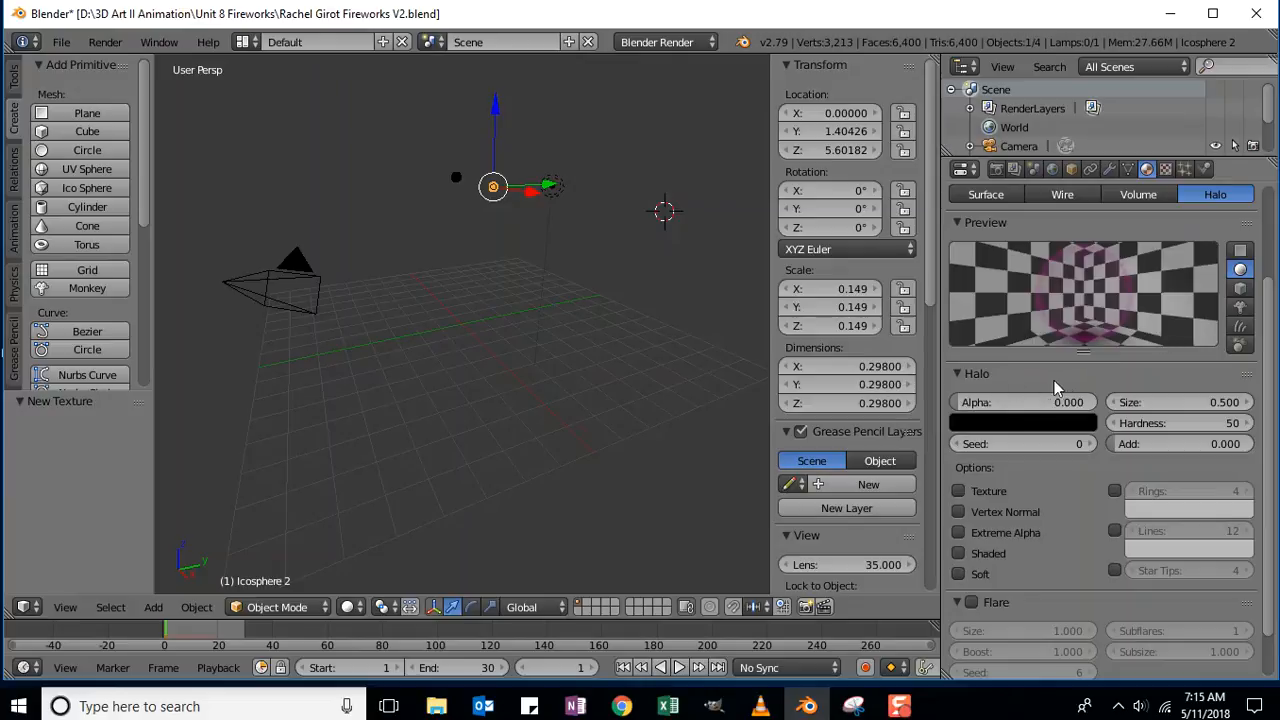
Set the halo size to 0.3.
left_click(1160, 403)
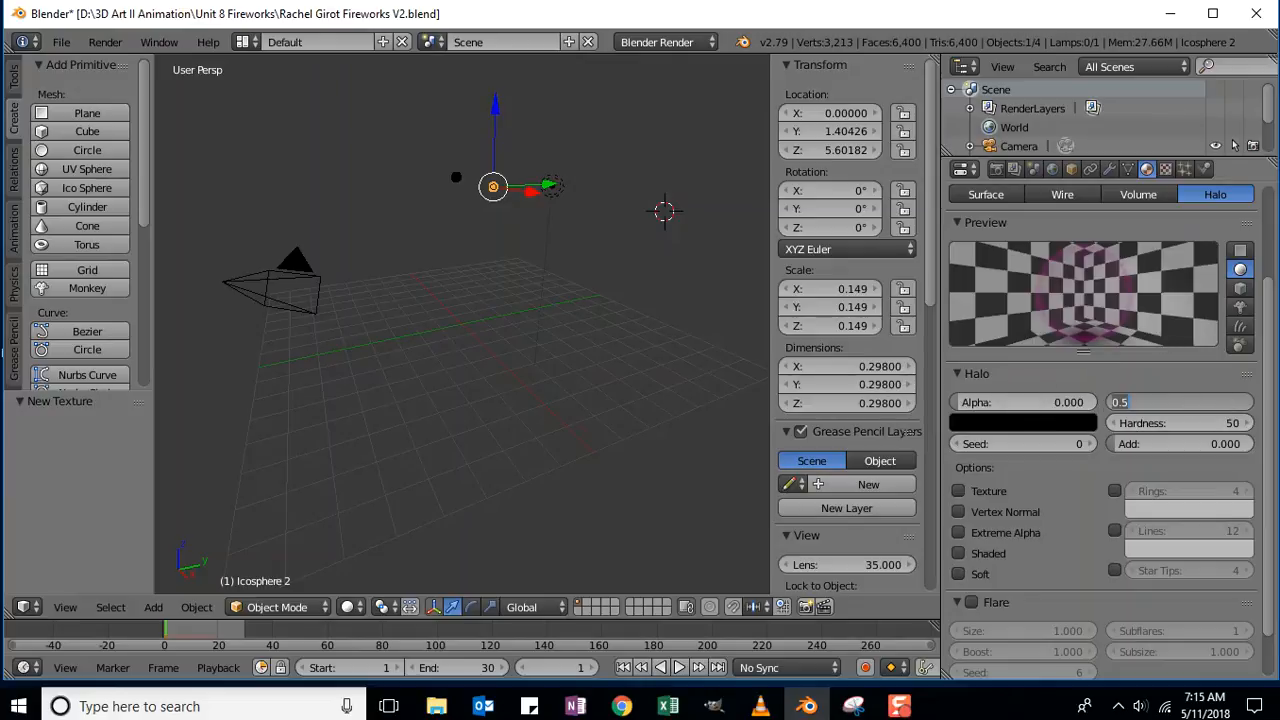
key("BackSpace")
type(".3")
key("Return")
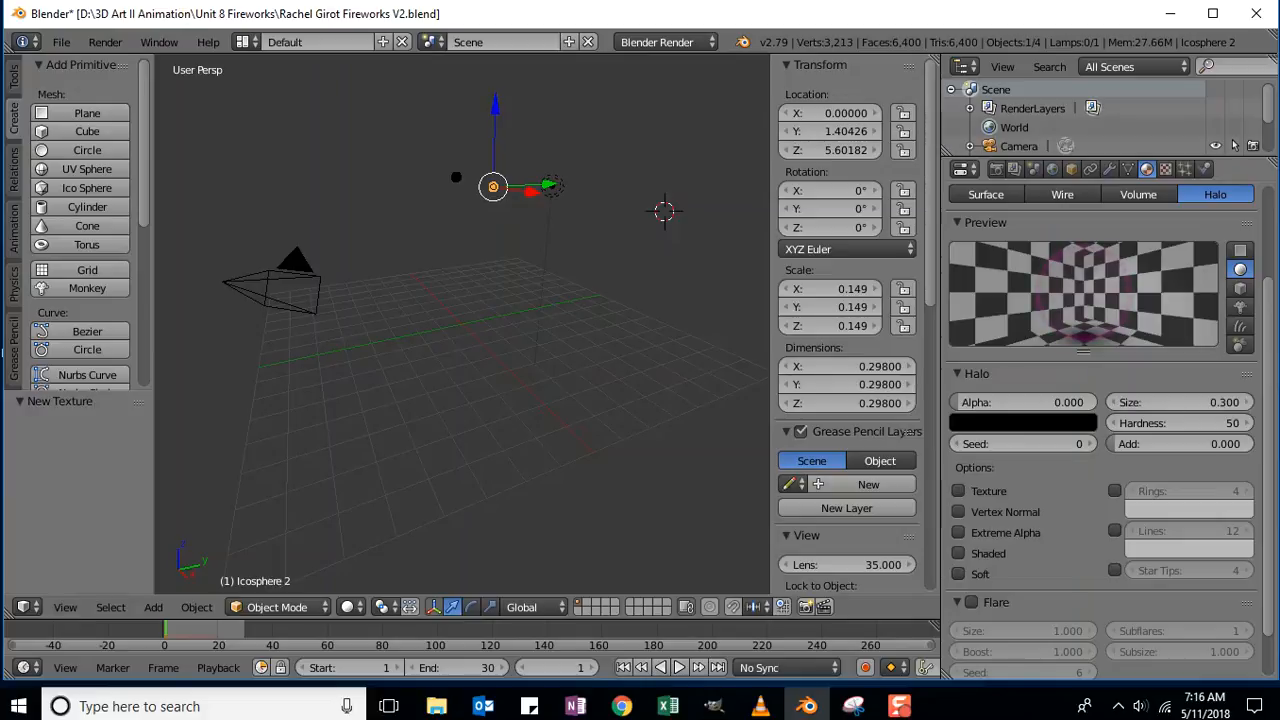
key("alt+Tab")
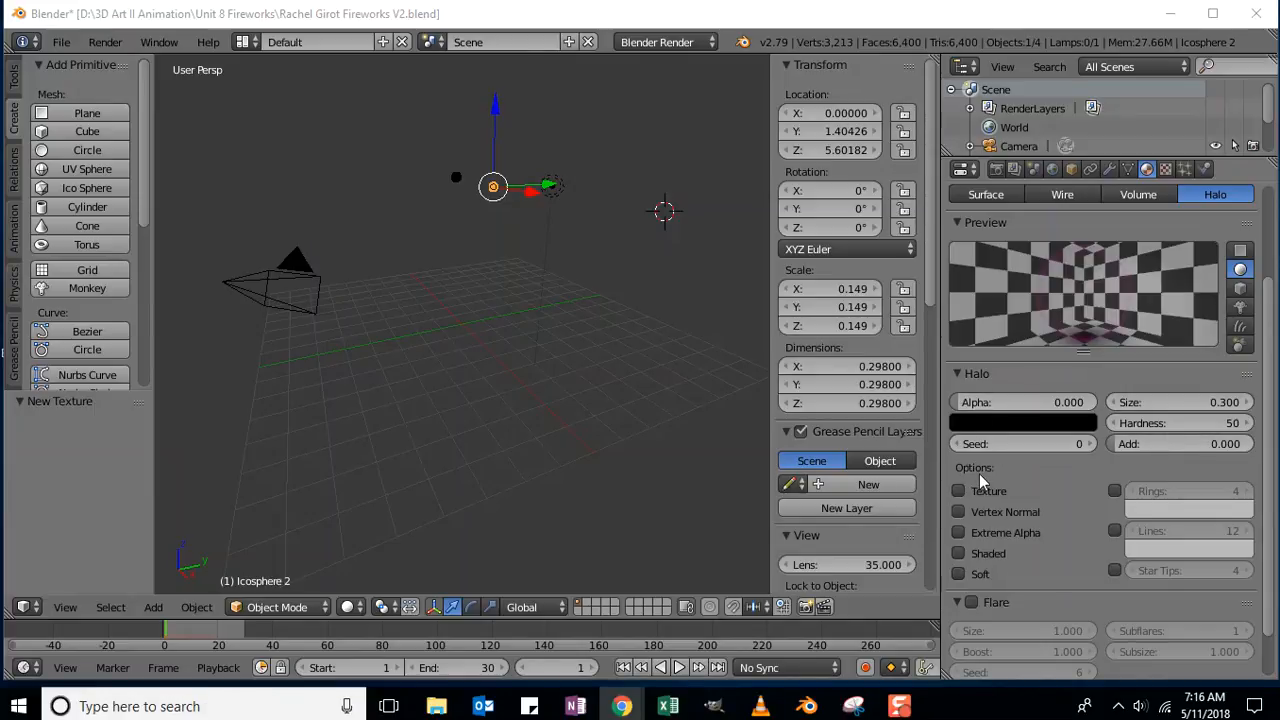
Enable the halo's Texture and Lines options, with Lines set to 4.
left_click(955, 488)
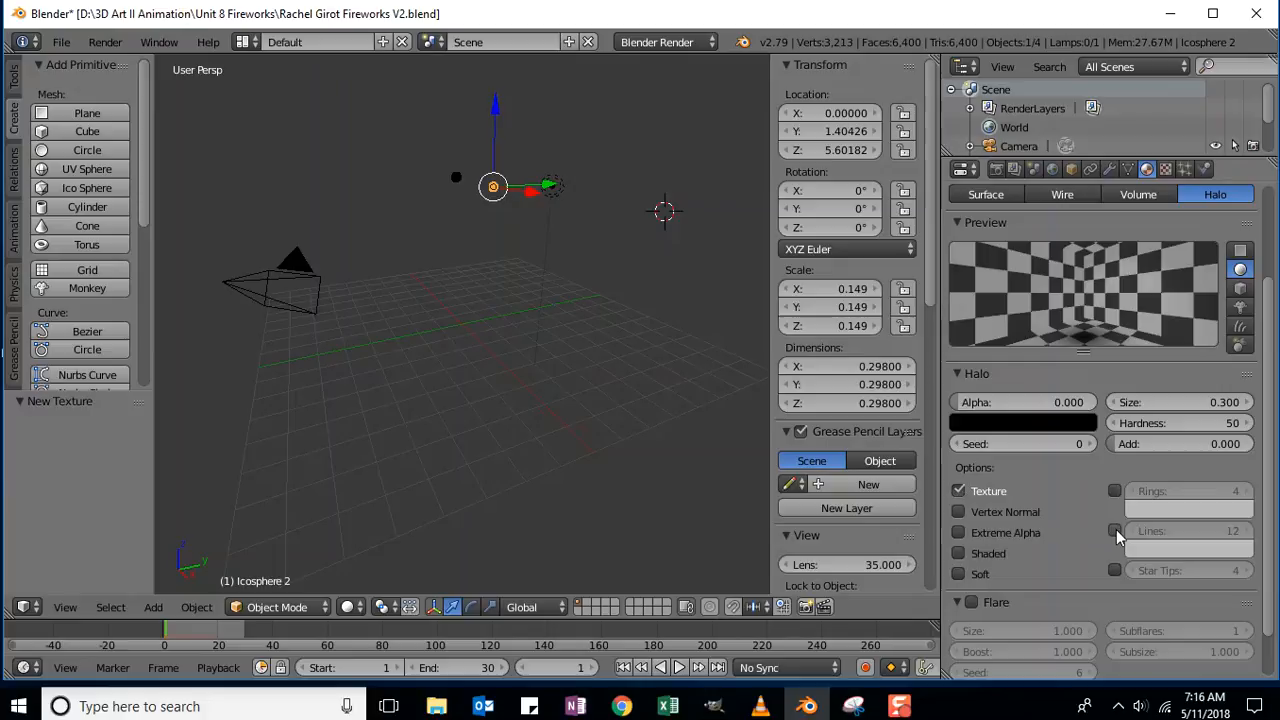
left_click(1114, 531)
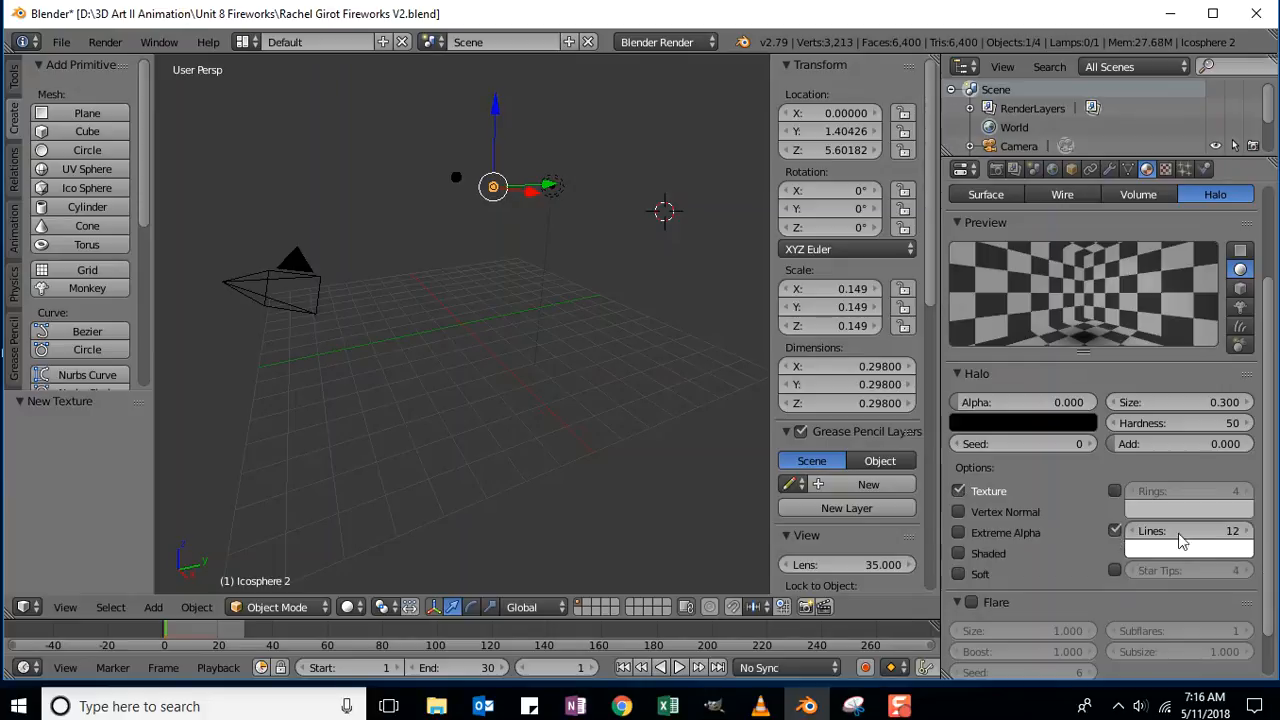
left_click(1232, 535)
type("4")
key("Return")
Tint the halo lines cyan and make the halo a 6-tip star.
left_click(1177, 549)
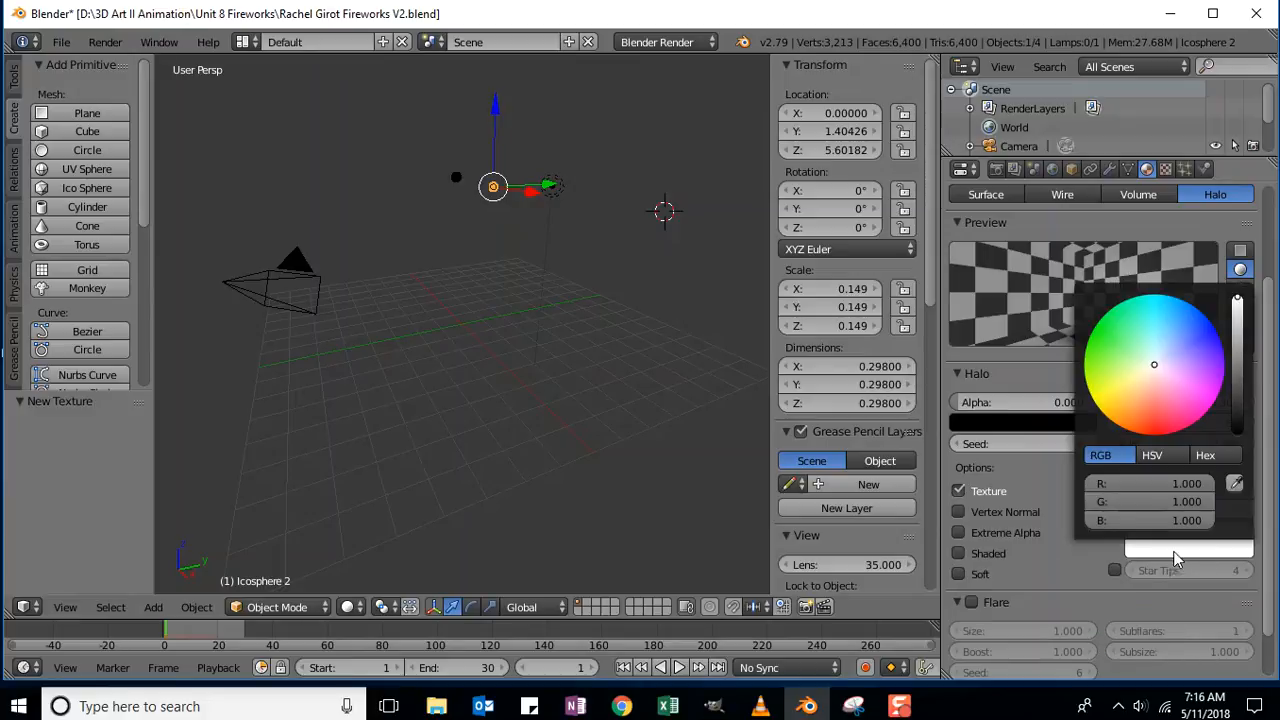
left_click_drag(1156, 370, 1142, 306)
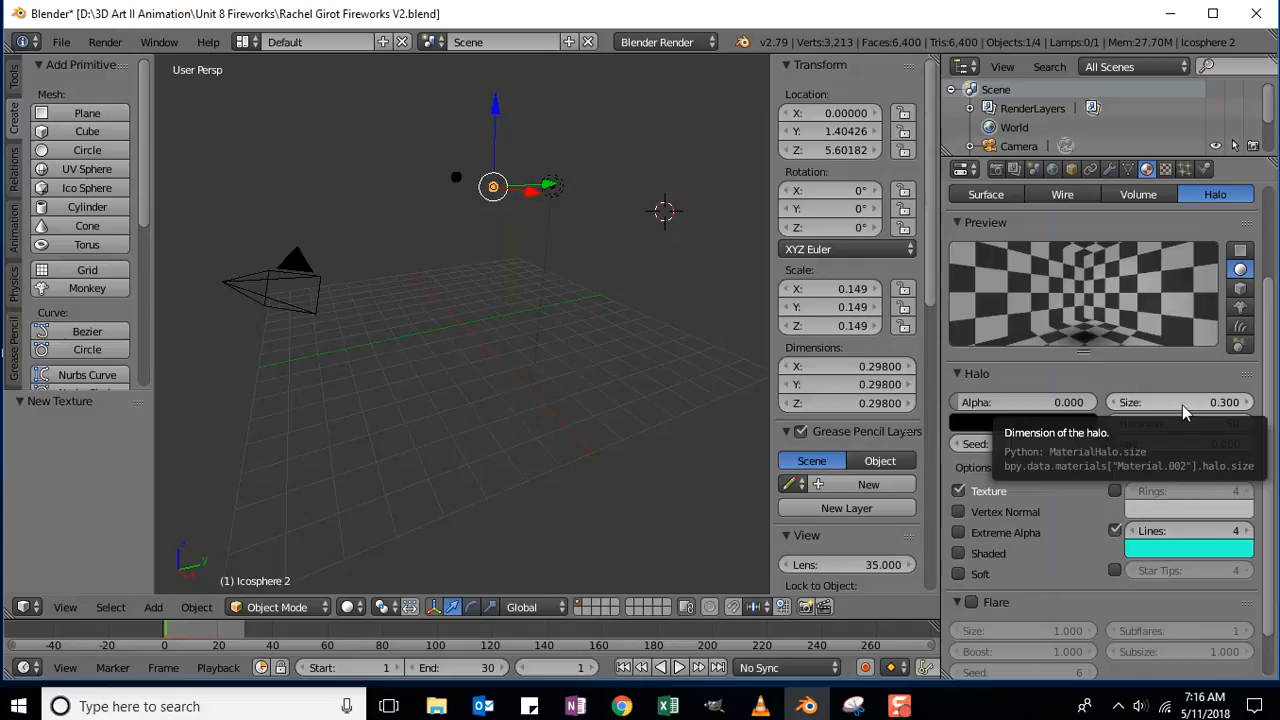
left_click(1115, 569)
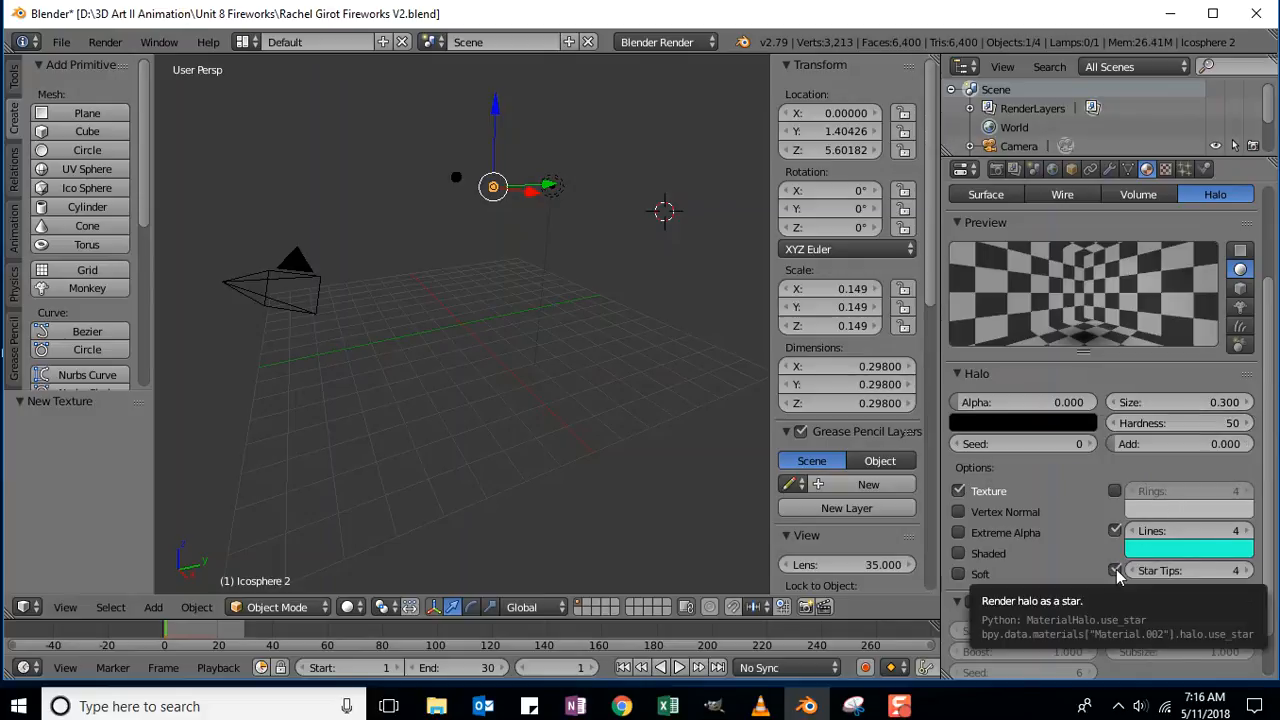
left_click(1205, 570)
type("6")
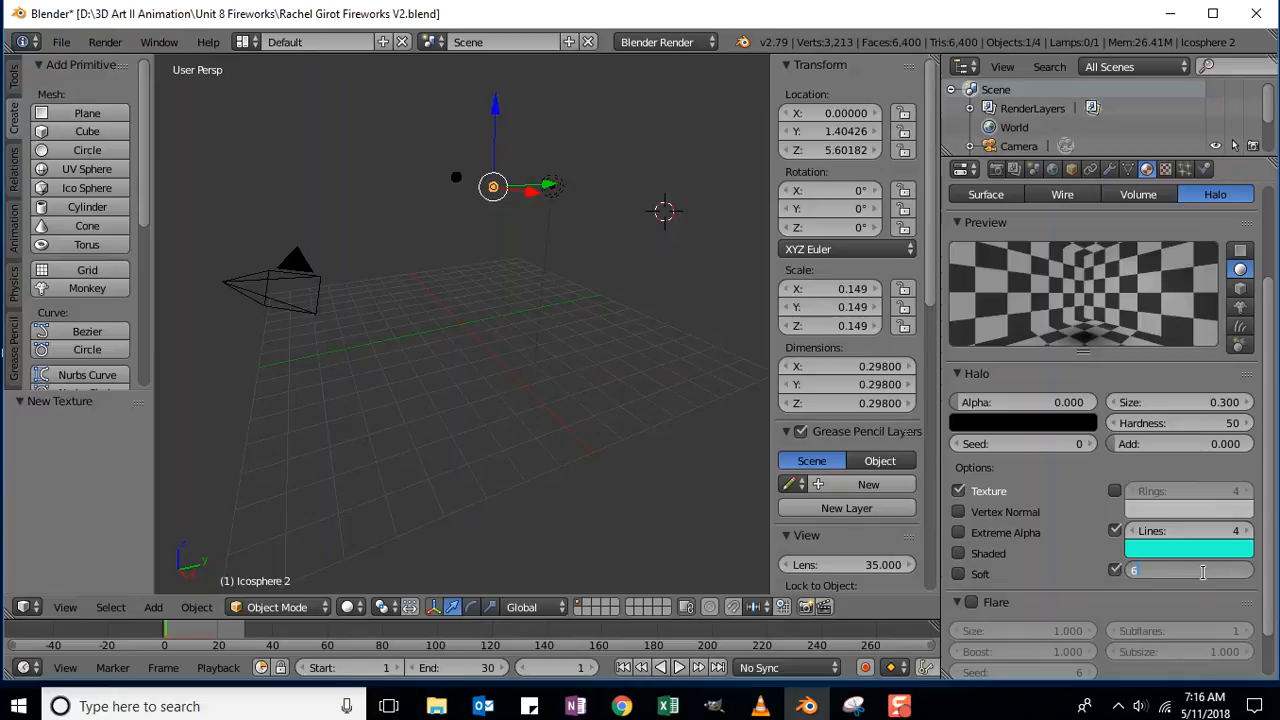
key("Return")
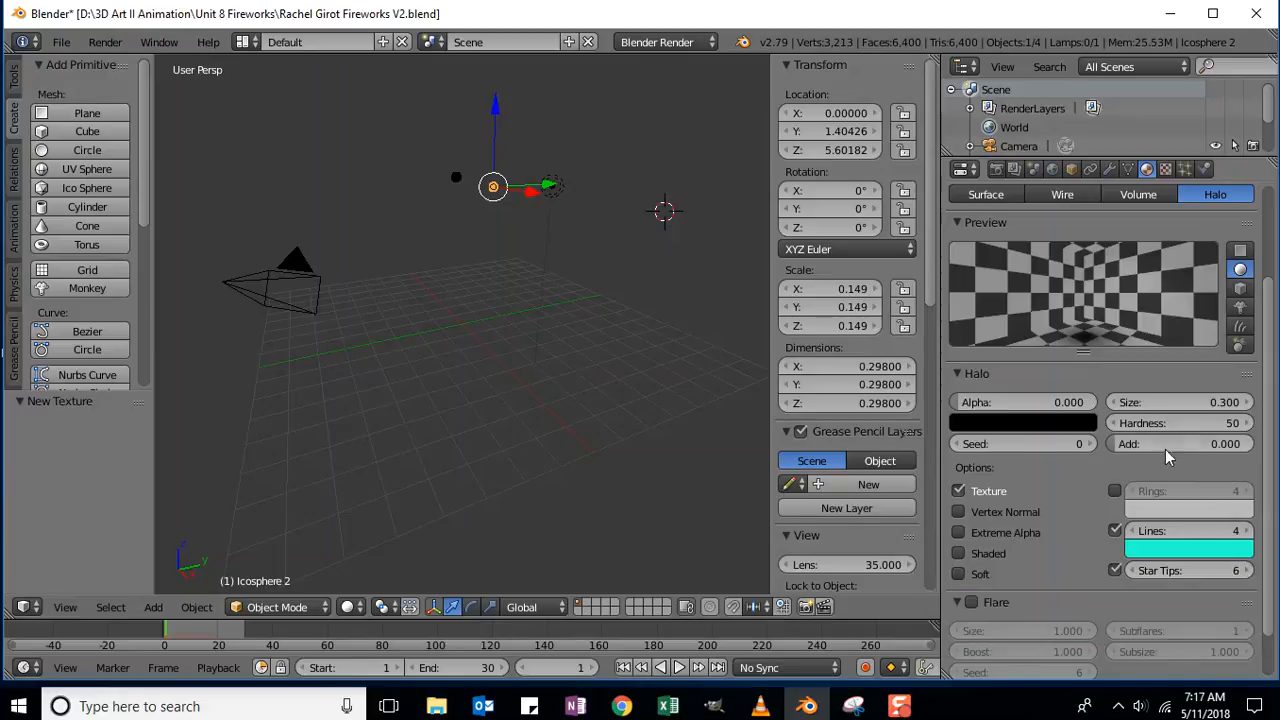
Enable Extreme Alpha and set halo Hardness to 82 and Add to 0.700.
left_click(957, 532)
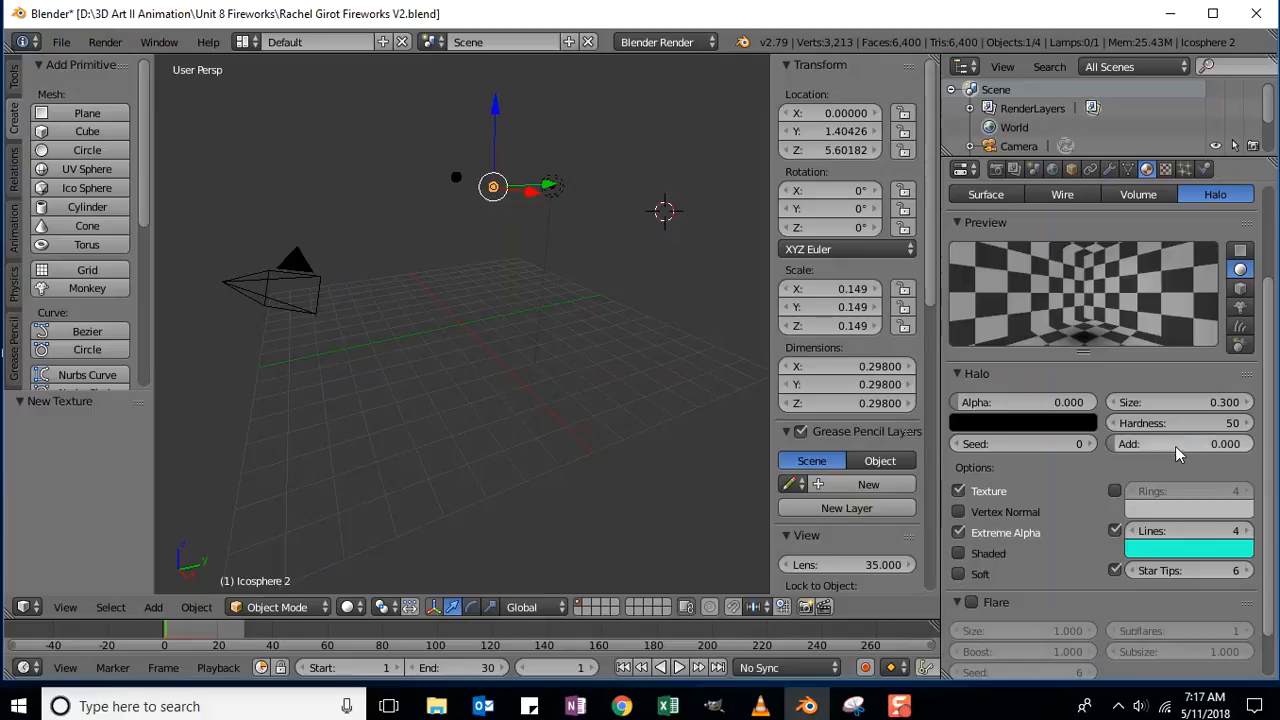
left_click(1200, 422)
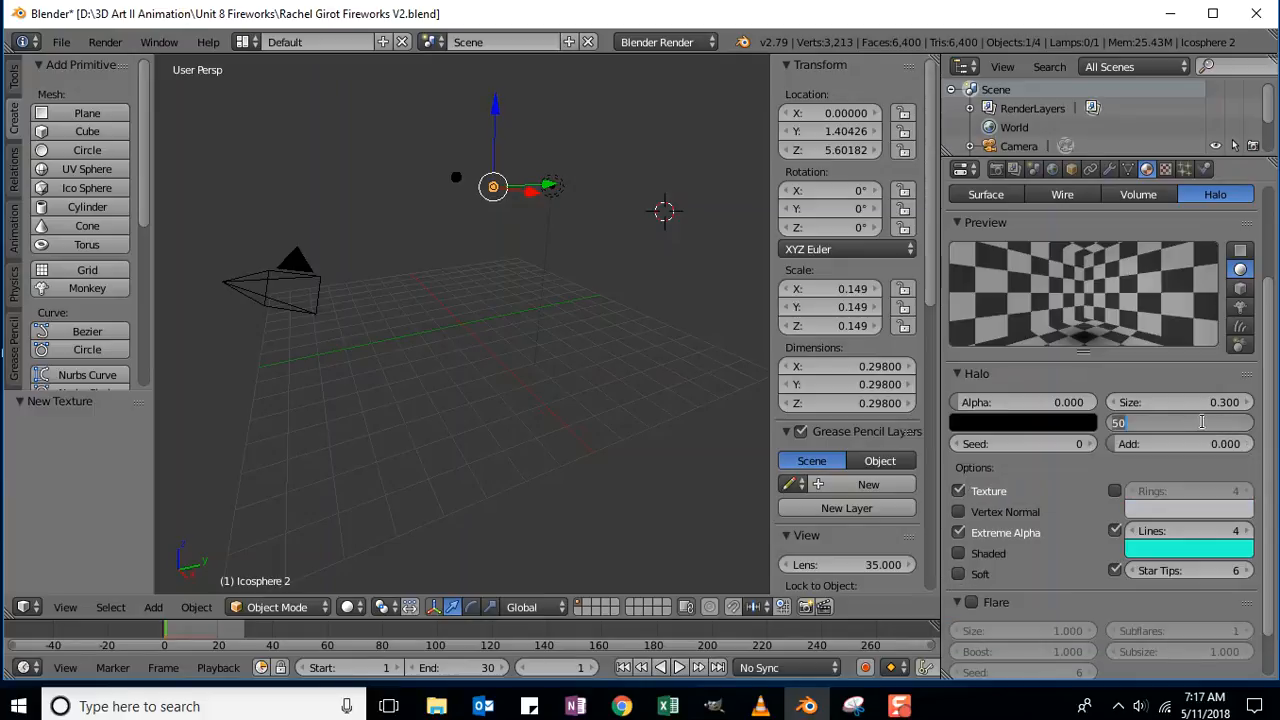
type("82")
key("Return")
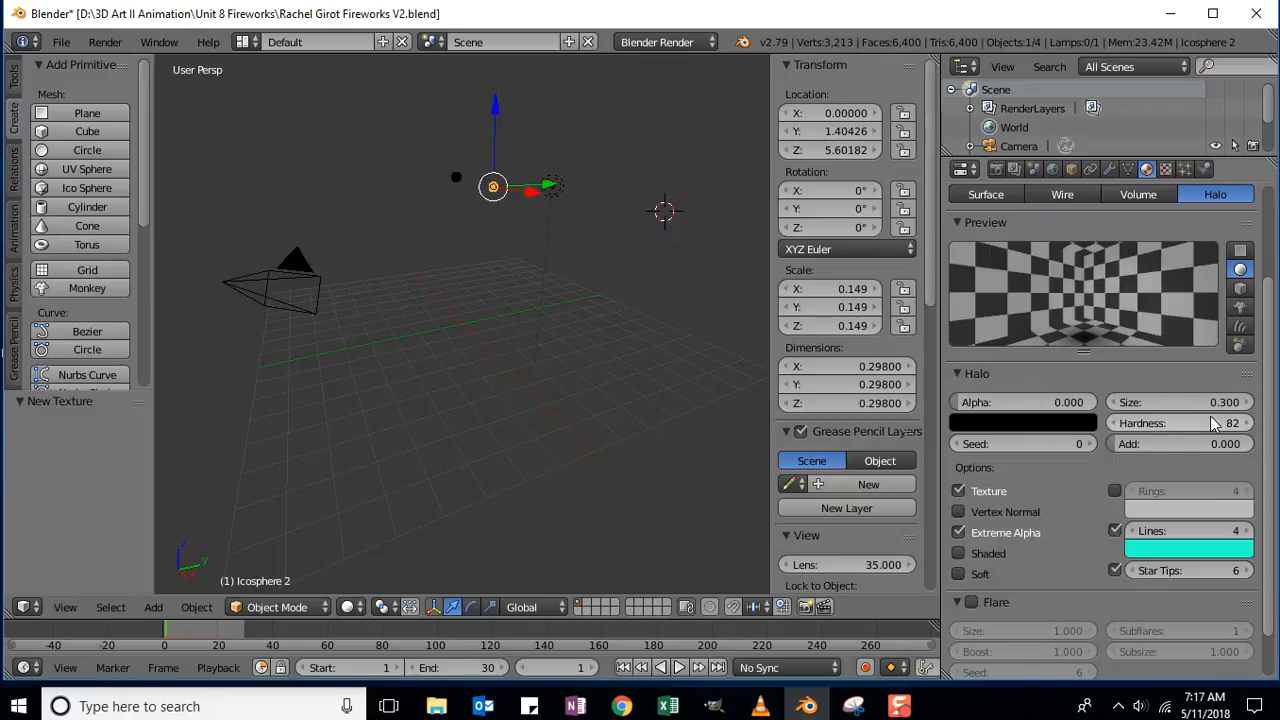
left_click(1194, 443)
key("BackSpace")
type(".7")
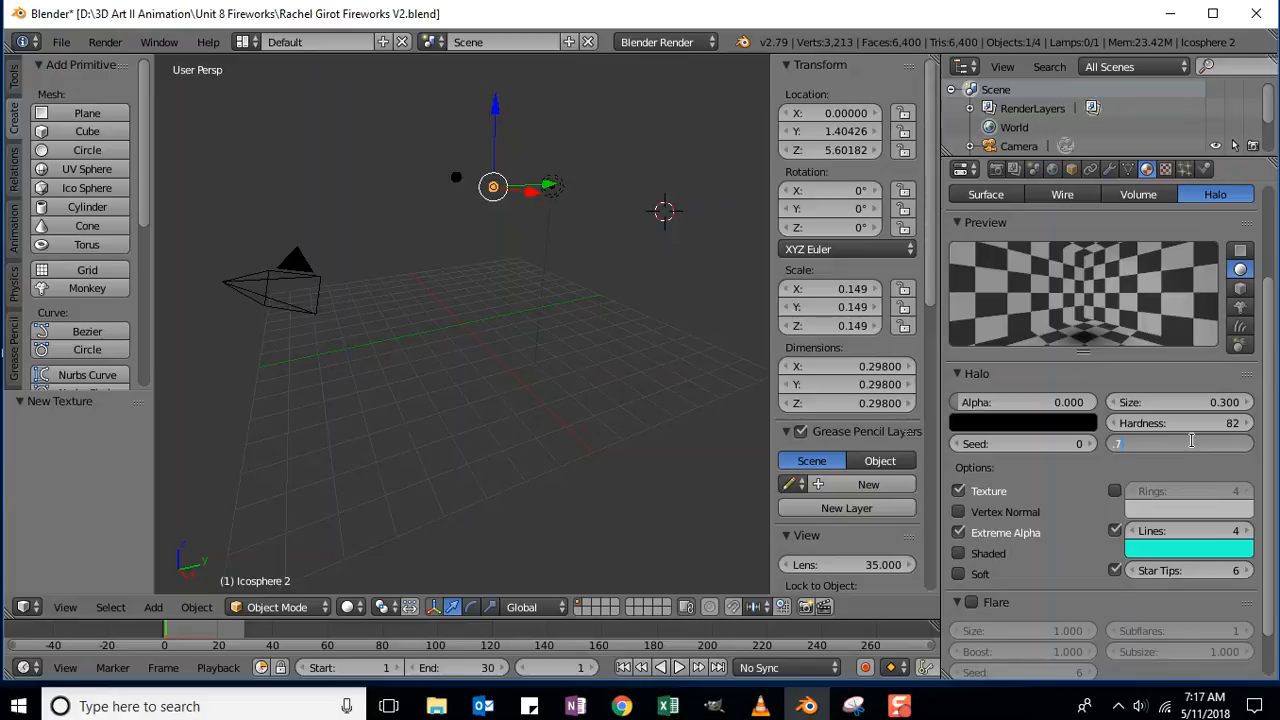
key("Return")
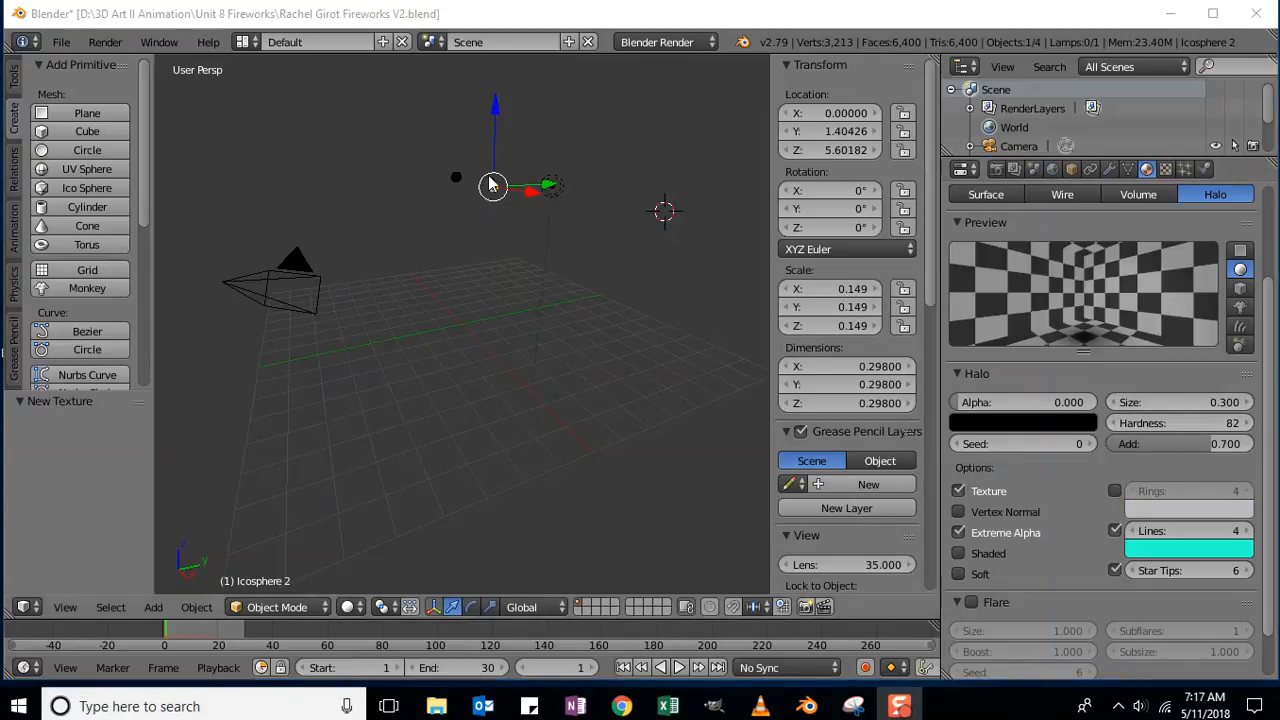
Select Icosphere 1 and set its Material.001 halo colour to black (RGB 0, 0, 0).
right_click(453, 181)
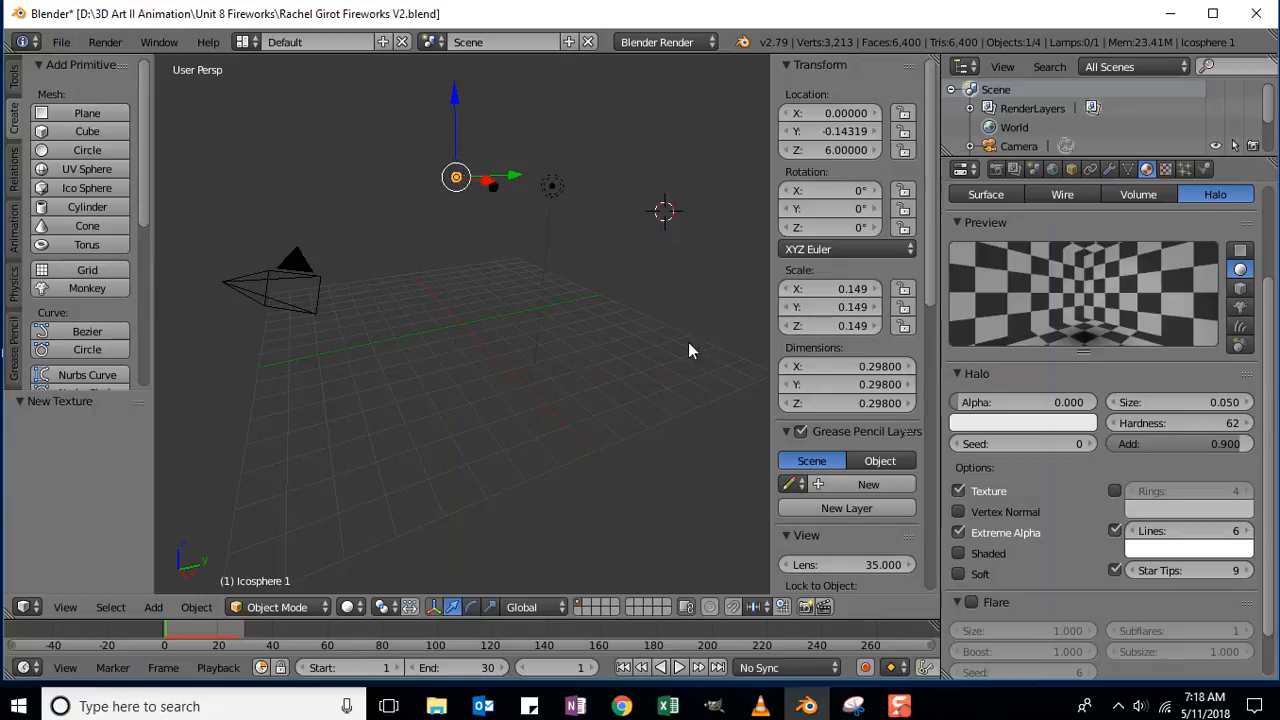
left_click(1024, 424)
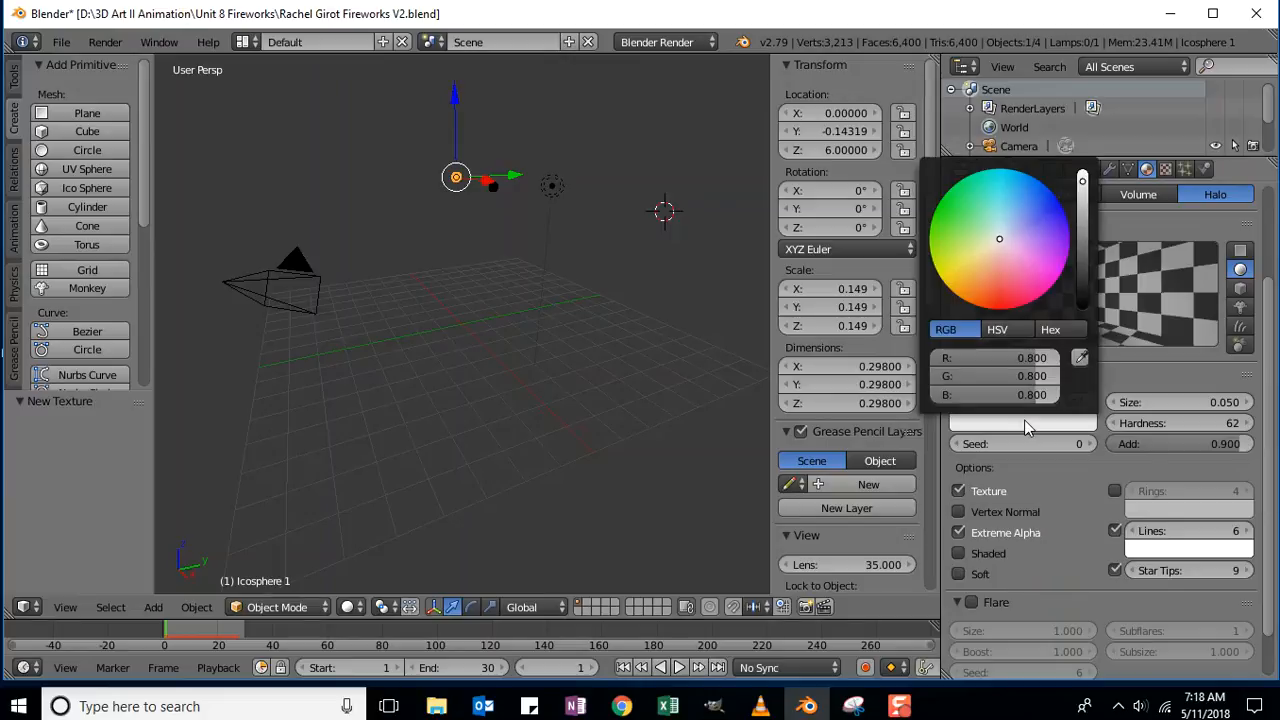
left_click_drag(1040, 360, 935, 360)
left_click_drag(1043, 376, 945, 376)
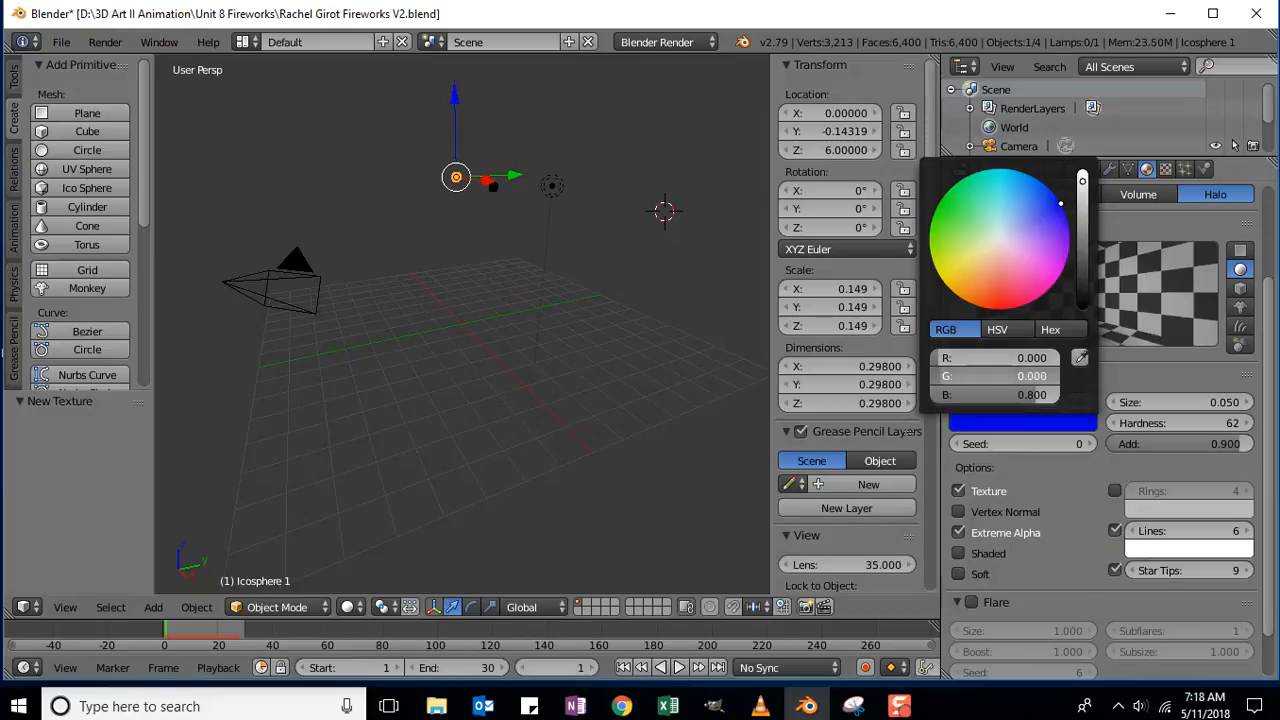
left_click_drag(1040, 395, 935, 398)
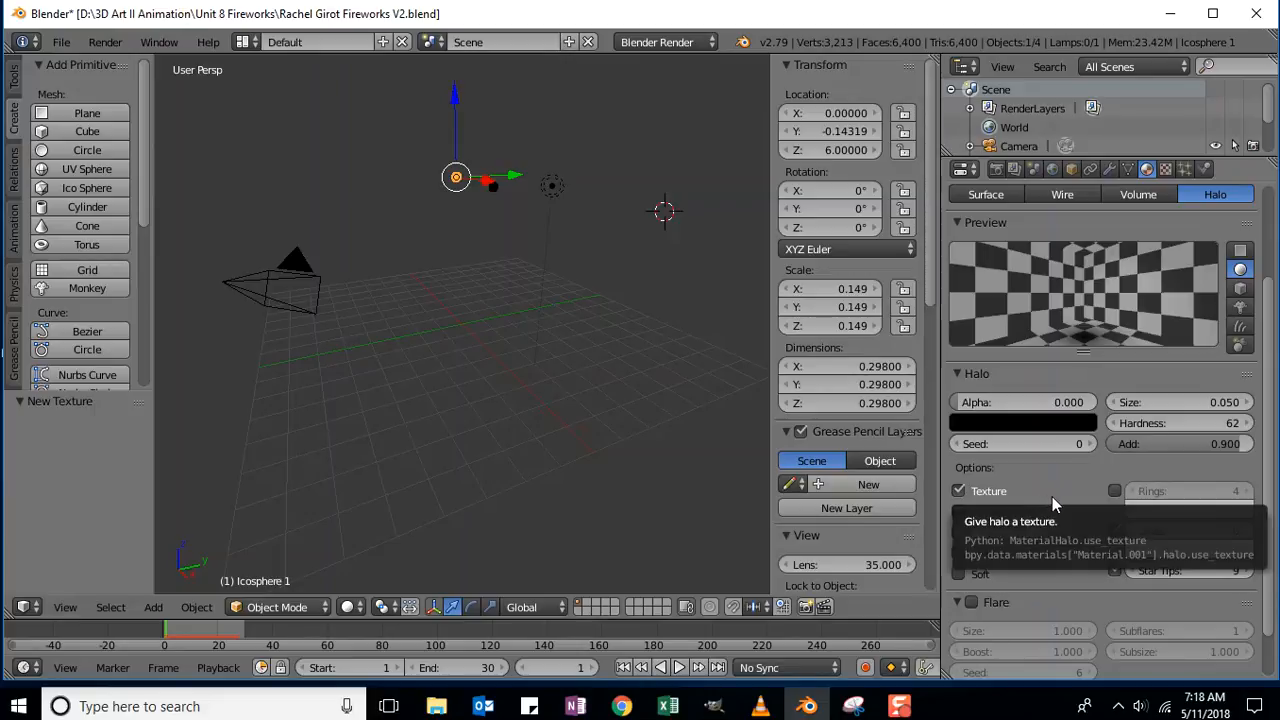
Check the halo texture, then reselect Icosphere 2 to show its halo material (Size 0.300, Hardness 82).
left_click(1165, 169)
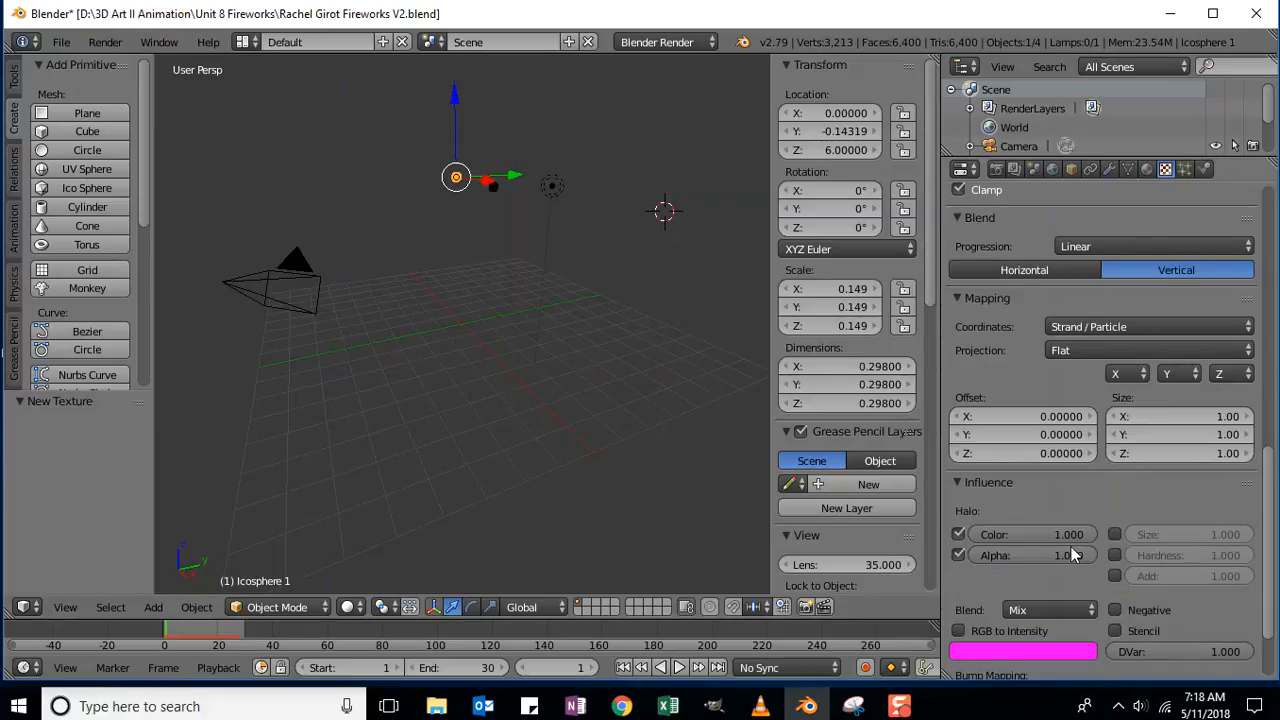
left_click(1148, 171)
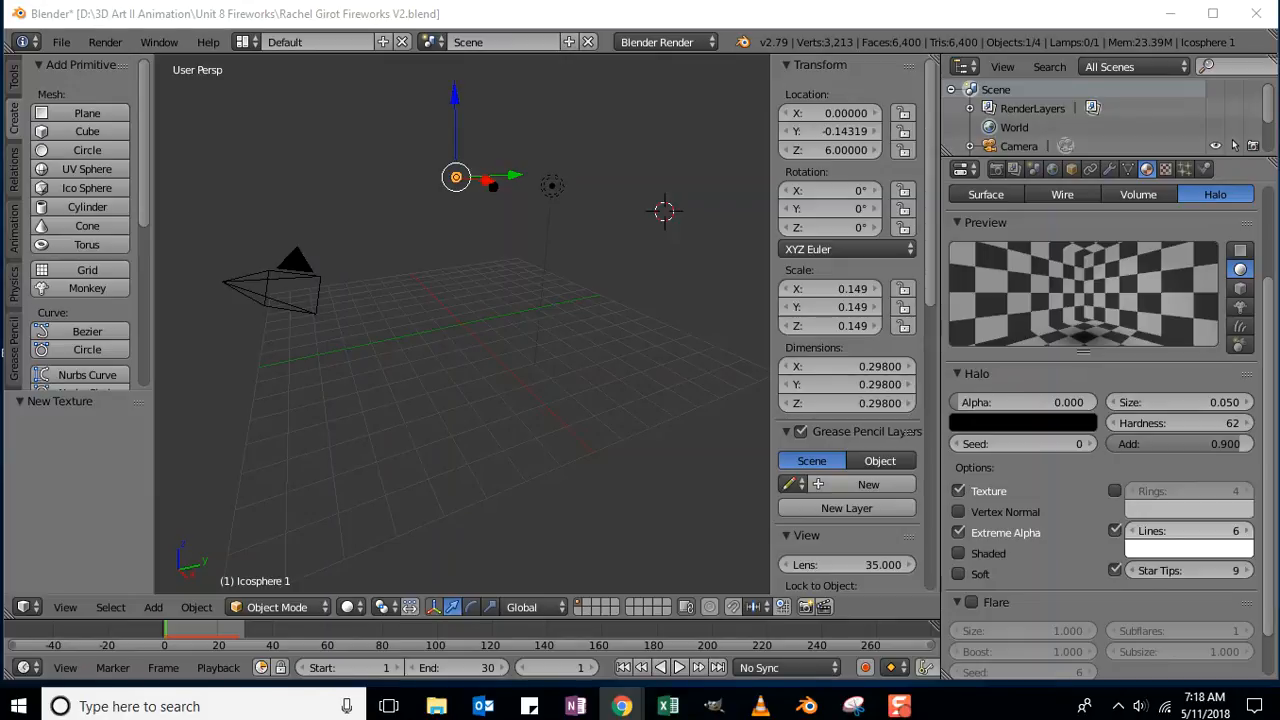
right_click(497, 193)
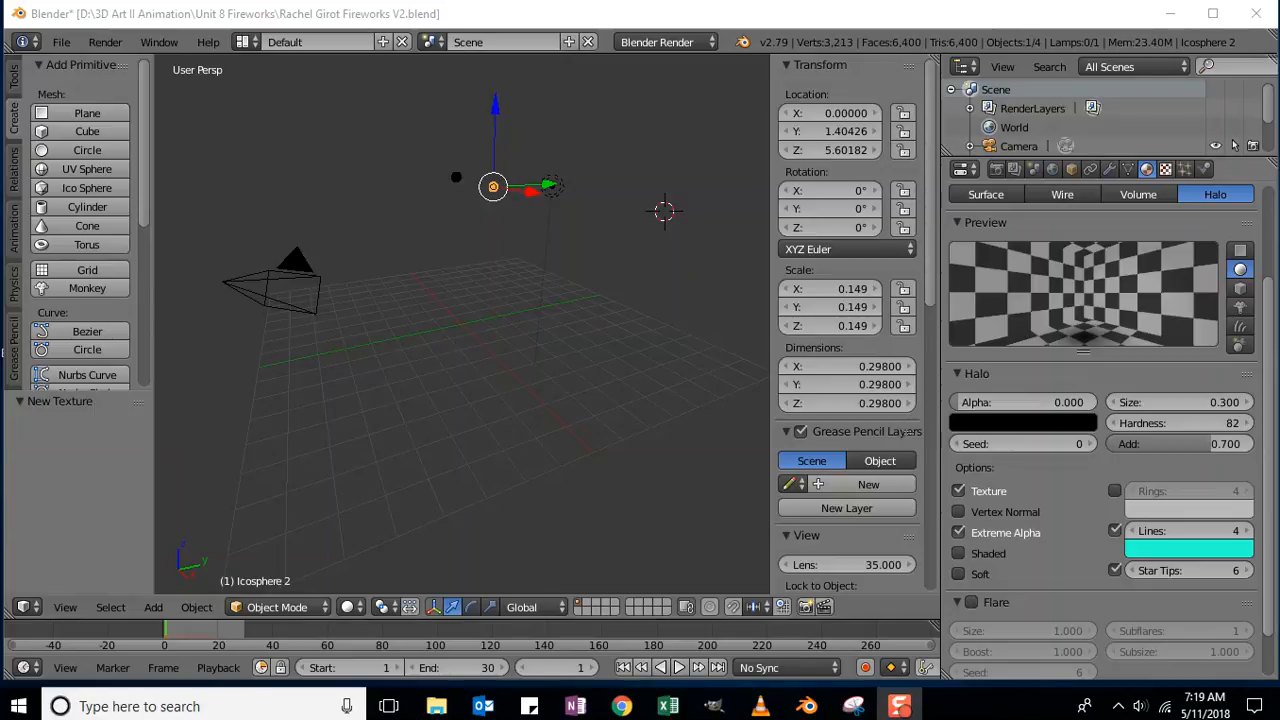
Turn off Emitter rendering in the particle settings of Icosphere 2 and then Icosphere 1.
left_click(1186, 170)
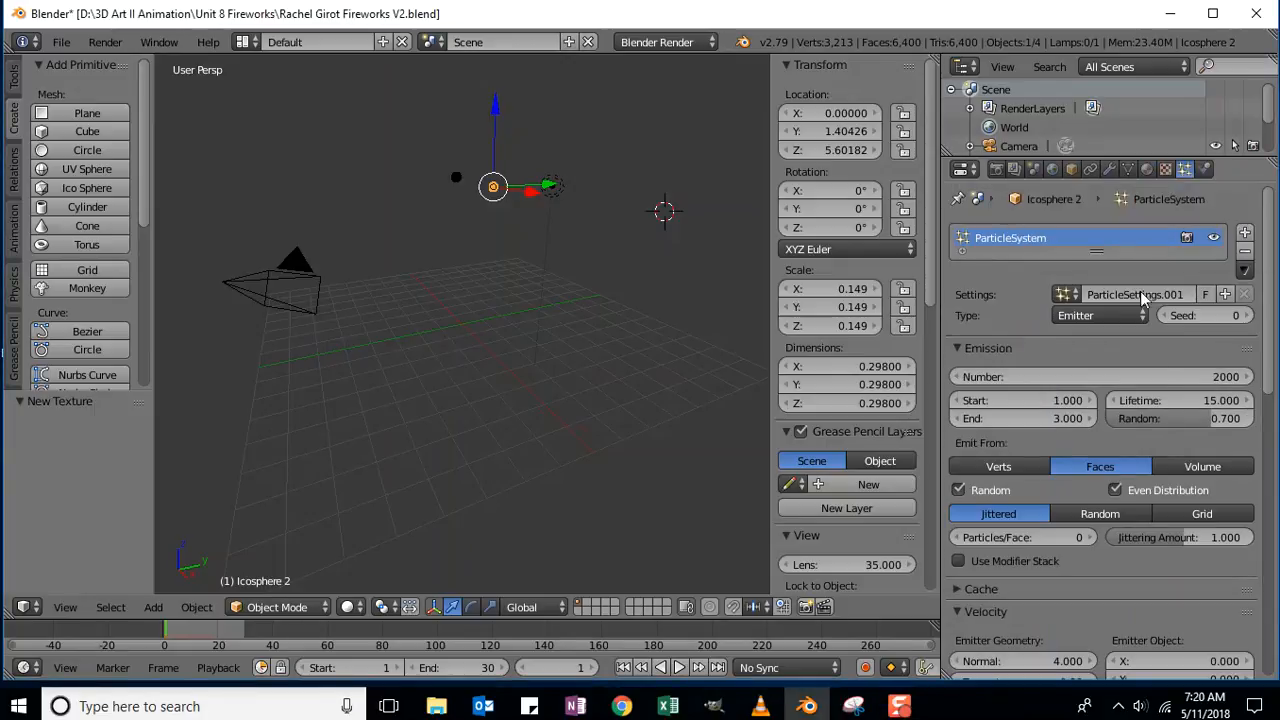
left_click_drag(1270, 230, 1279, 517)
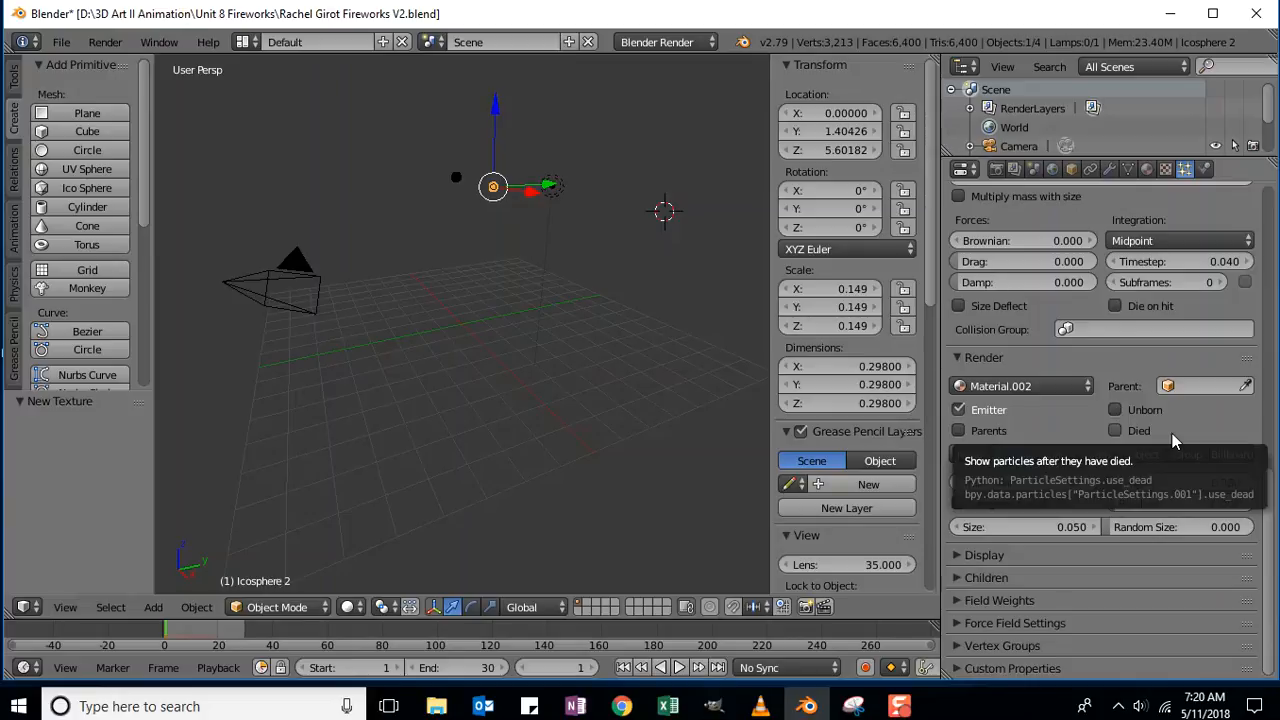
left_click(958, 409)
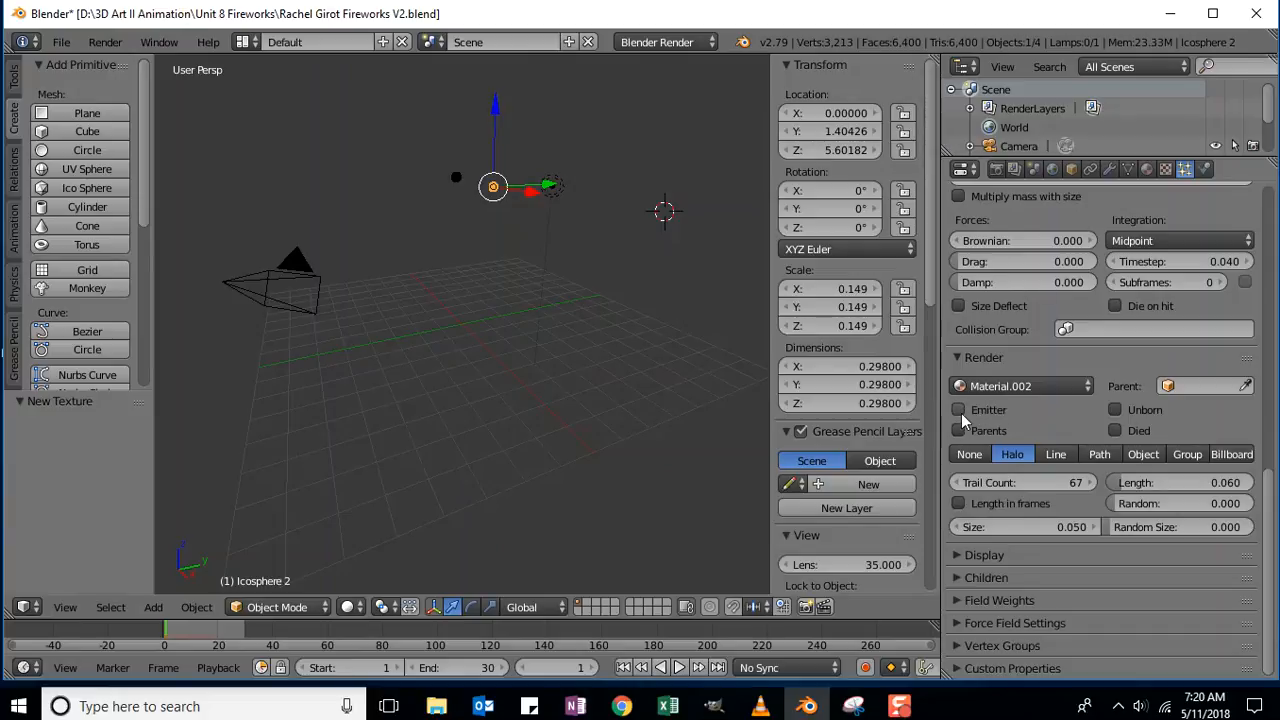
right_click(455, 181)
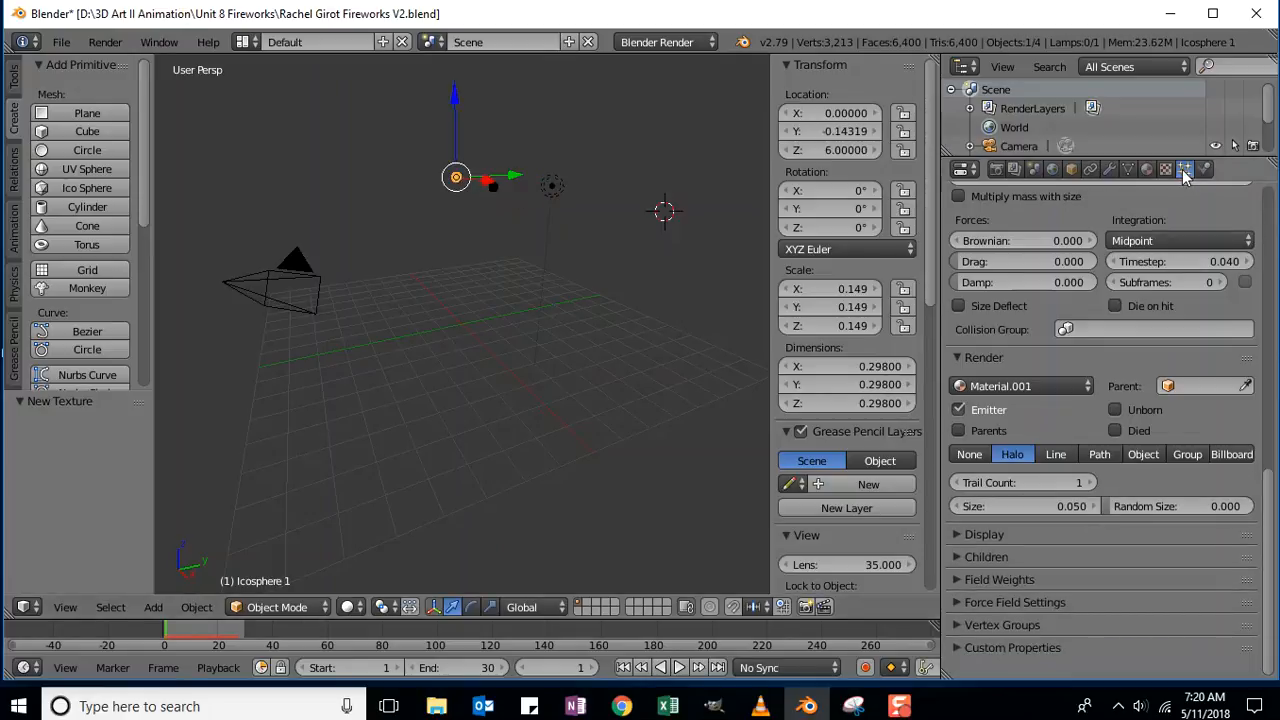
left_click(959, 411)
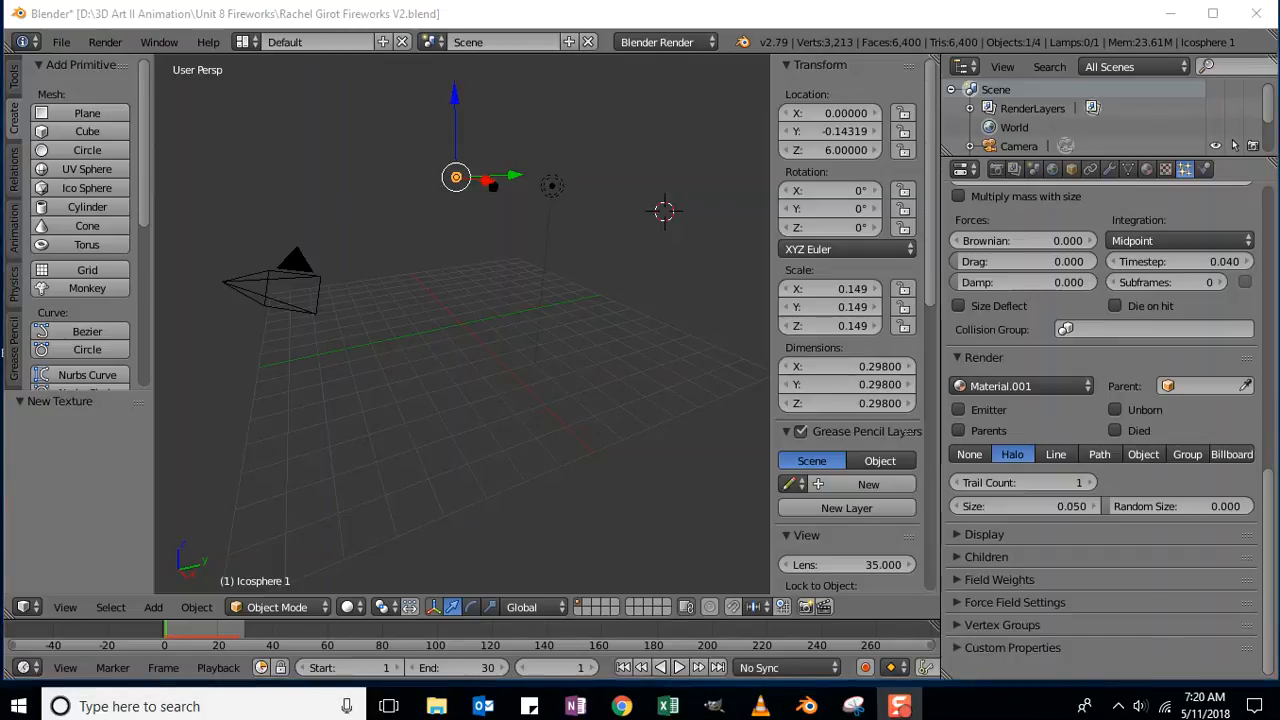
Set the World horizon colour's red to 0.005, then drag red and green down to 0.
left_click(1053, 170)
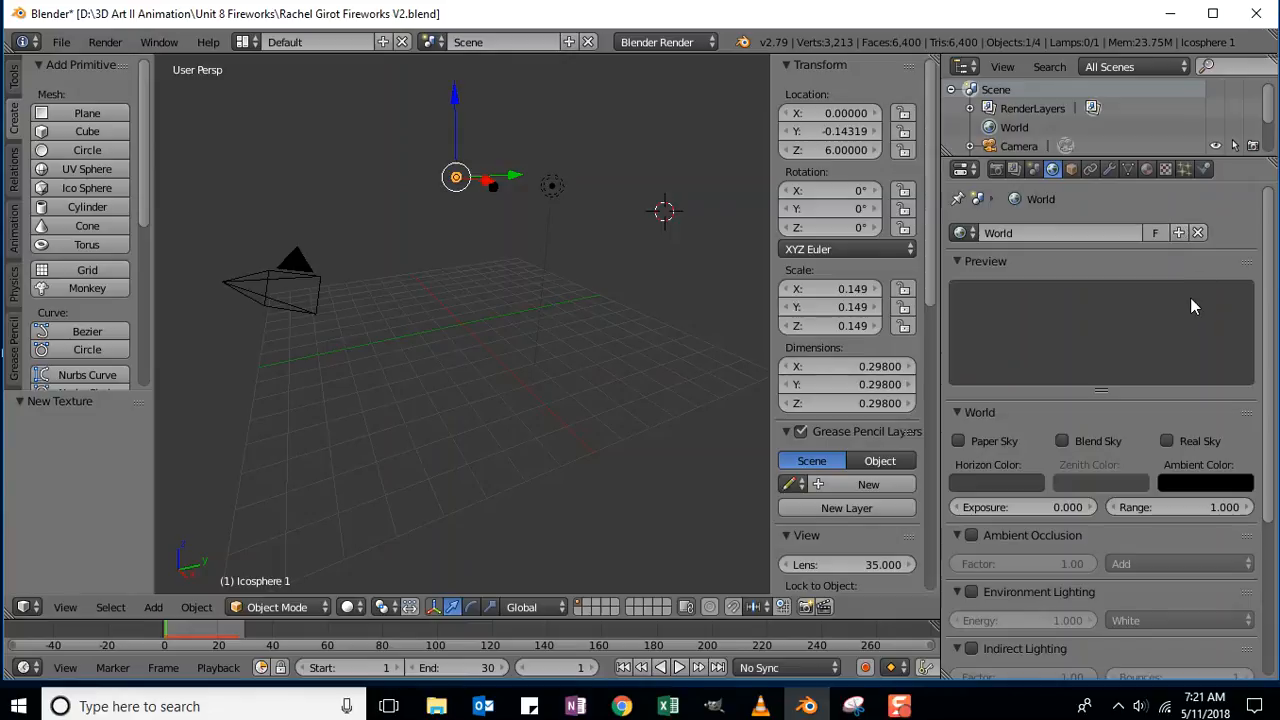
left_click_drag(1268, 212, 1270, 288)
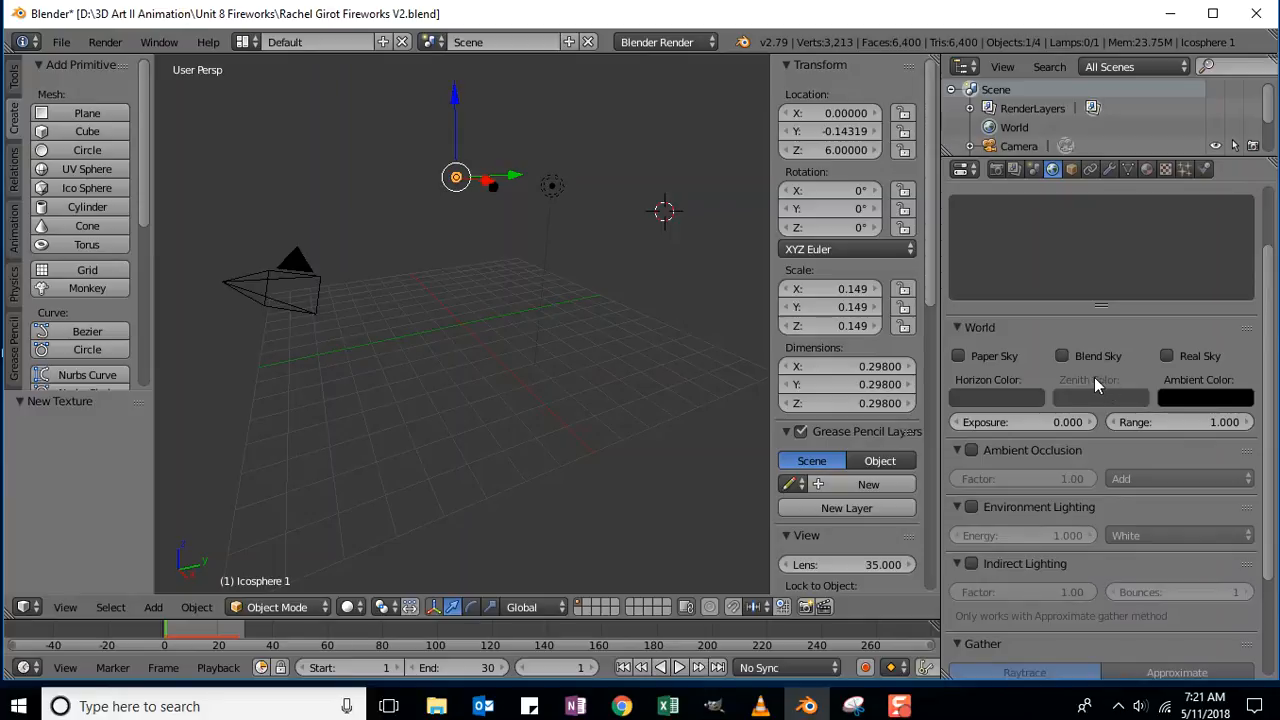
left_click(995, 397)
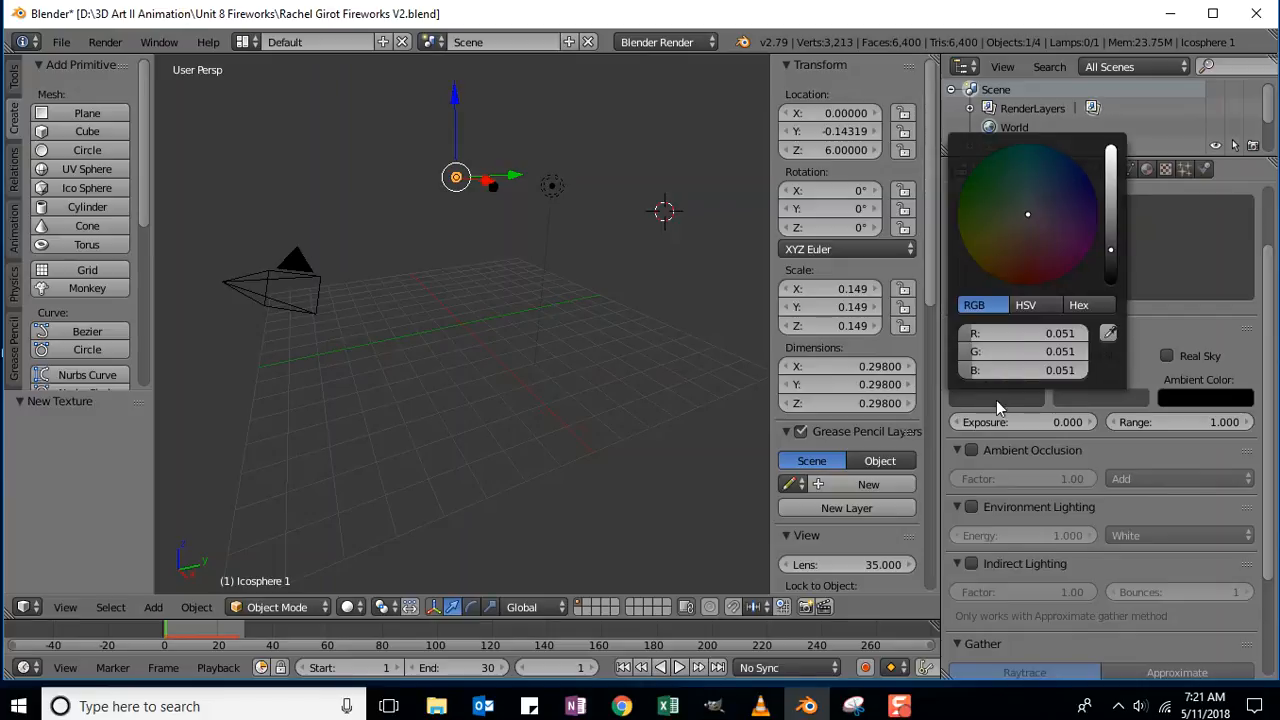
left_click(975, 333)
type("0.005")
key("Return")
left_click_drag(975, 334, 967, 372)
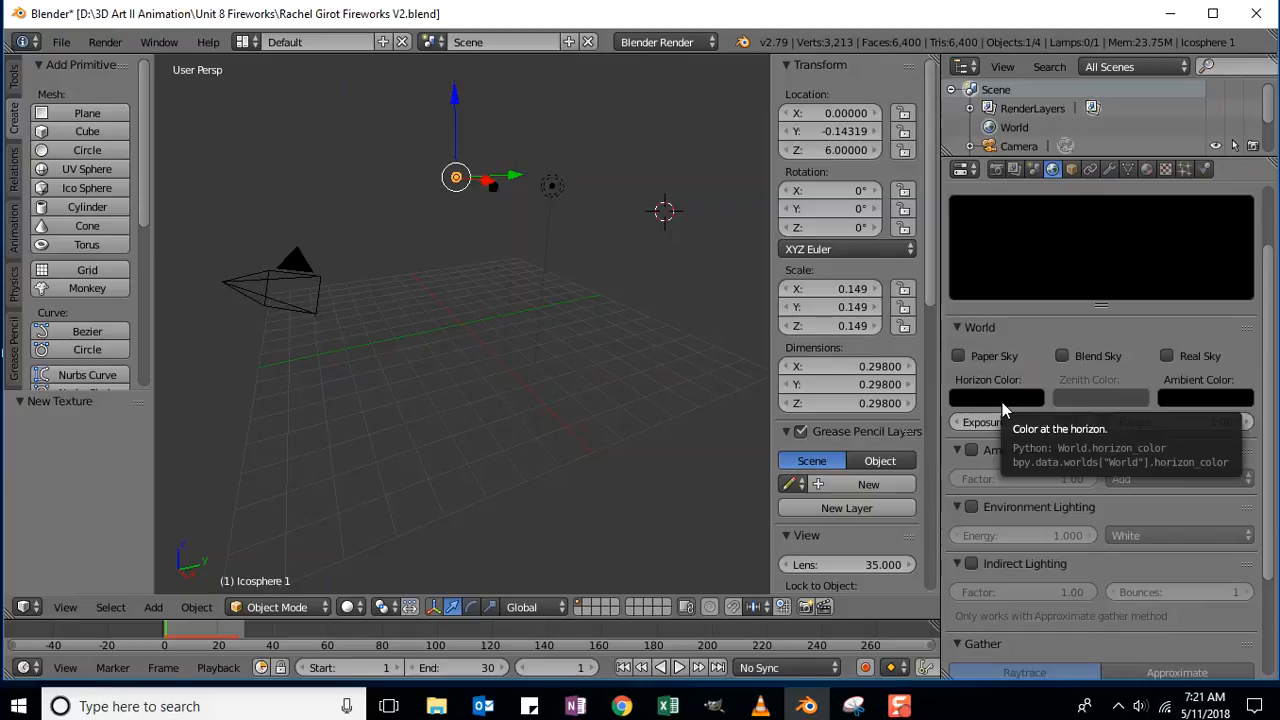
Scroll through the World settings to review the black Horizon and Ambient colours and 0.000 Exposure.
scroll(1272, 345, "down", 1)
scroll(1274, 360, "down", 5)
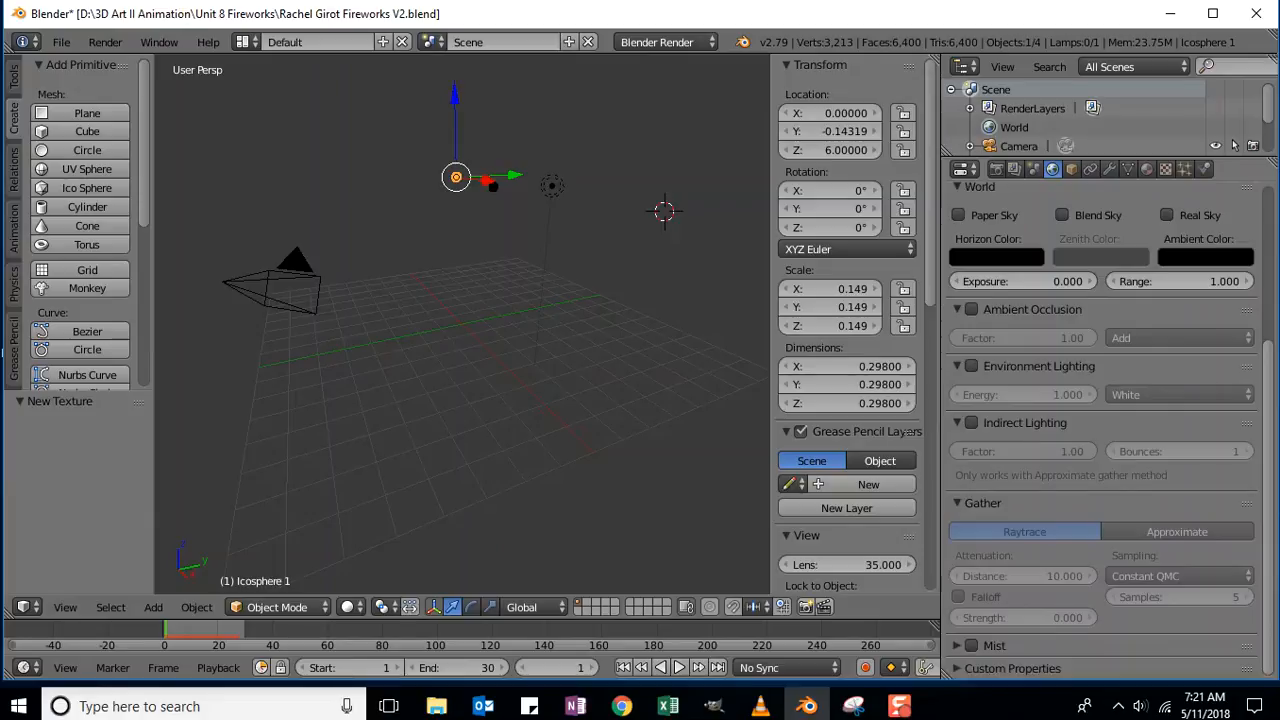
scroll(1272, 360, "up", 10)
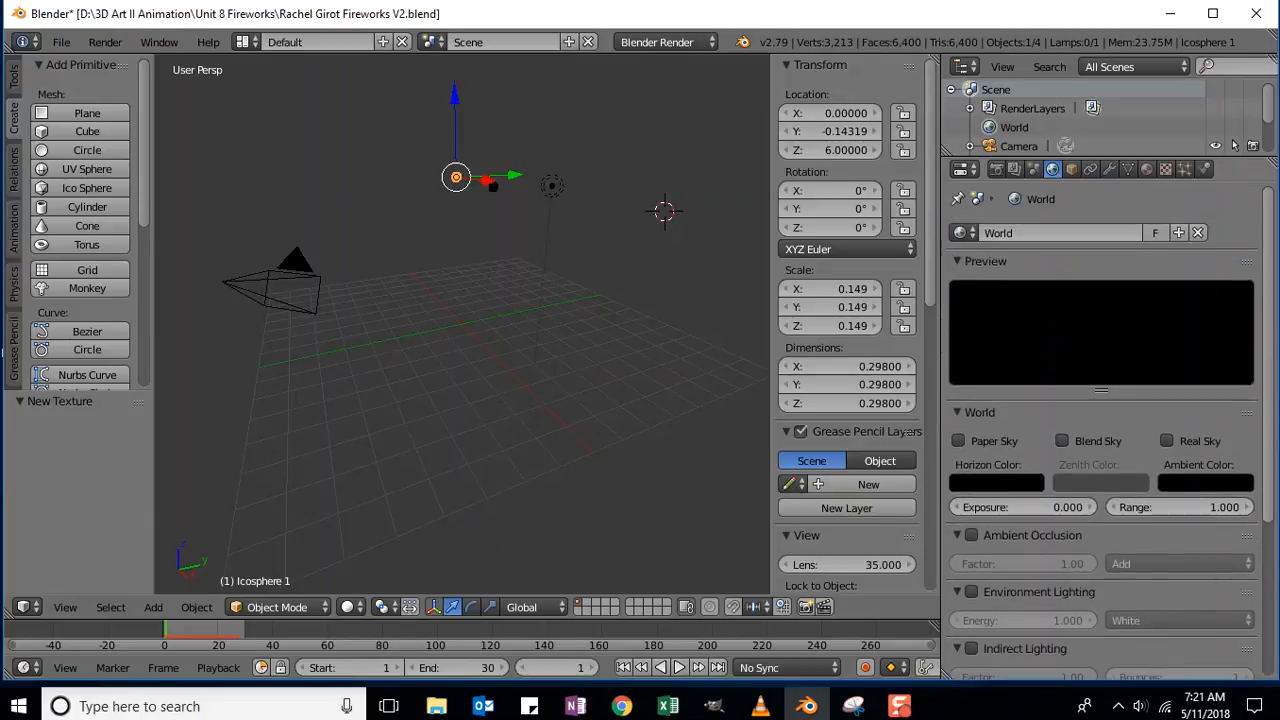
scroll(1270, 360, "down", 4)
scroll(1270, 360, "up", 4)
scroll(1100, 430, "down", 7)
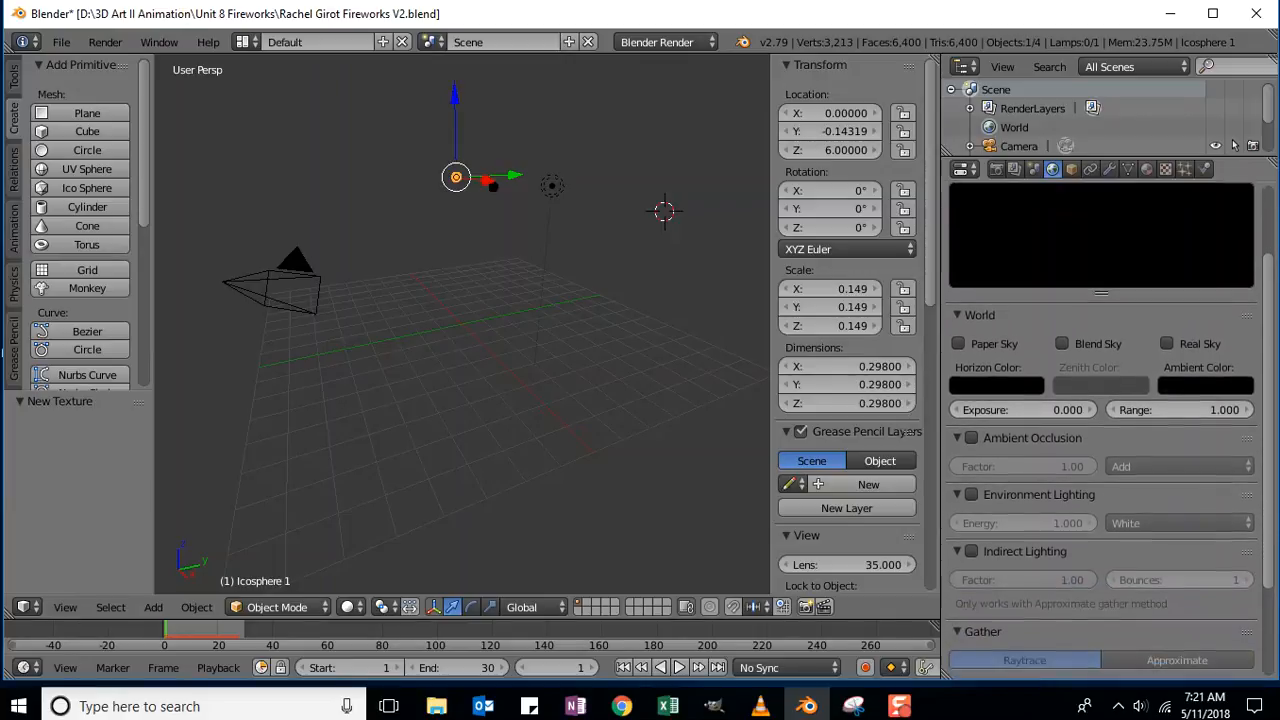
scroll(1100, 430, "down", 3)
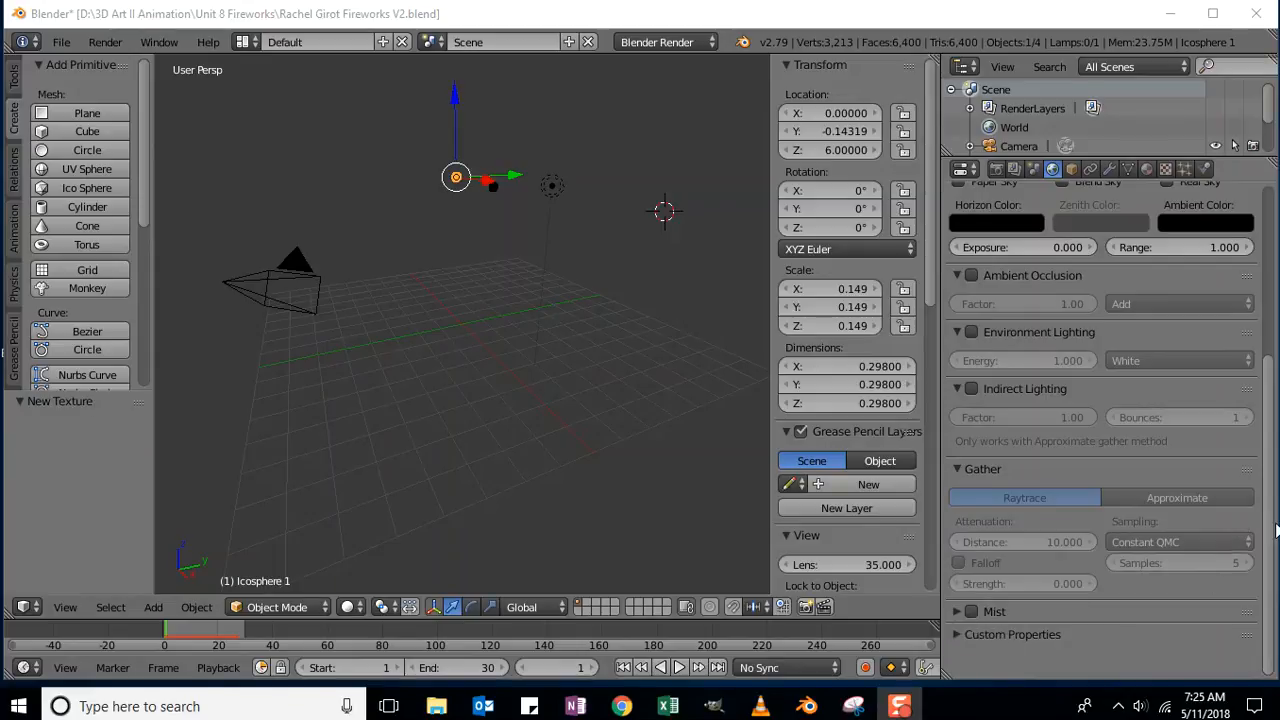
left_click_drag(1268, 530, 1268, 565)
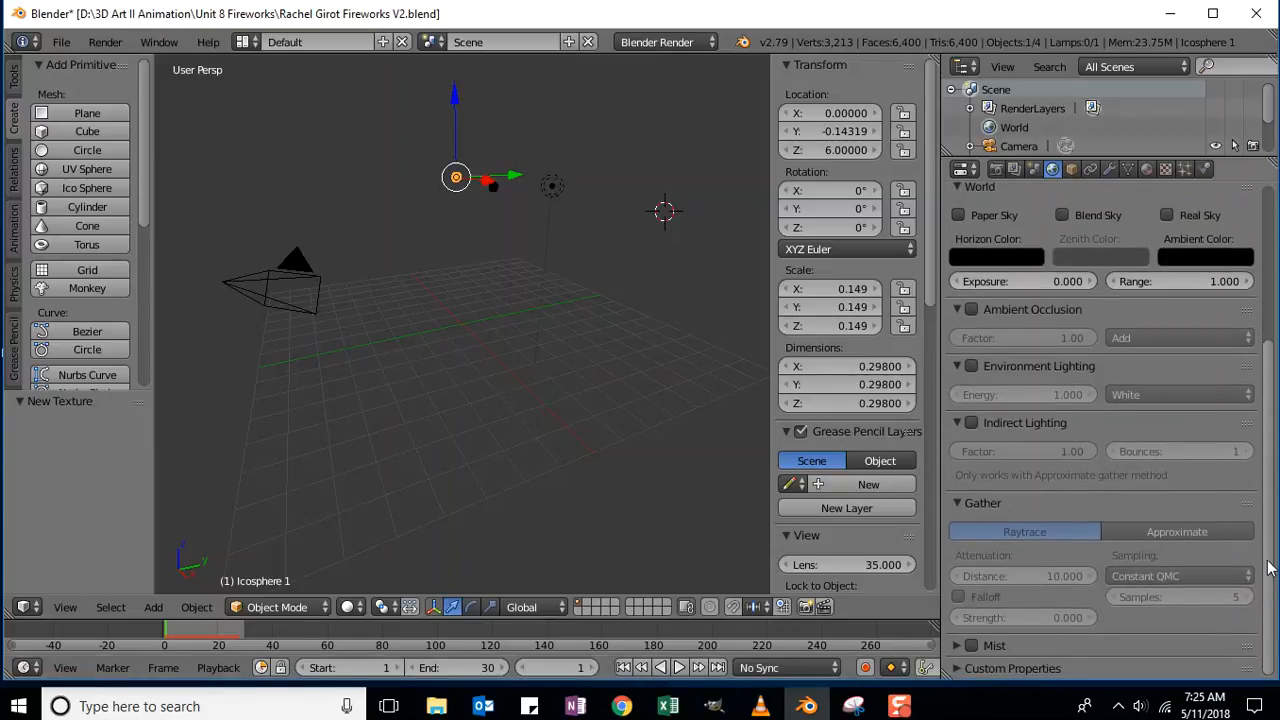
left_click_drag(1268, 580, 1276, 377)
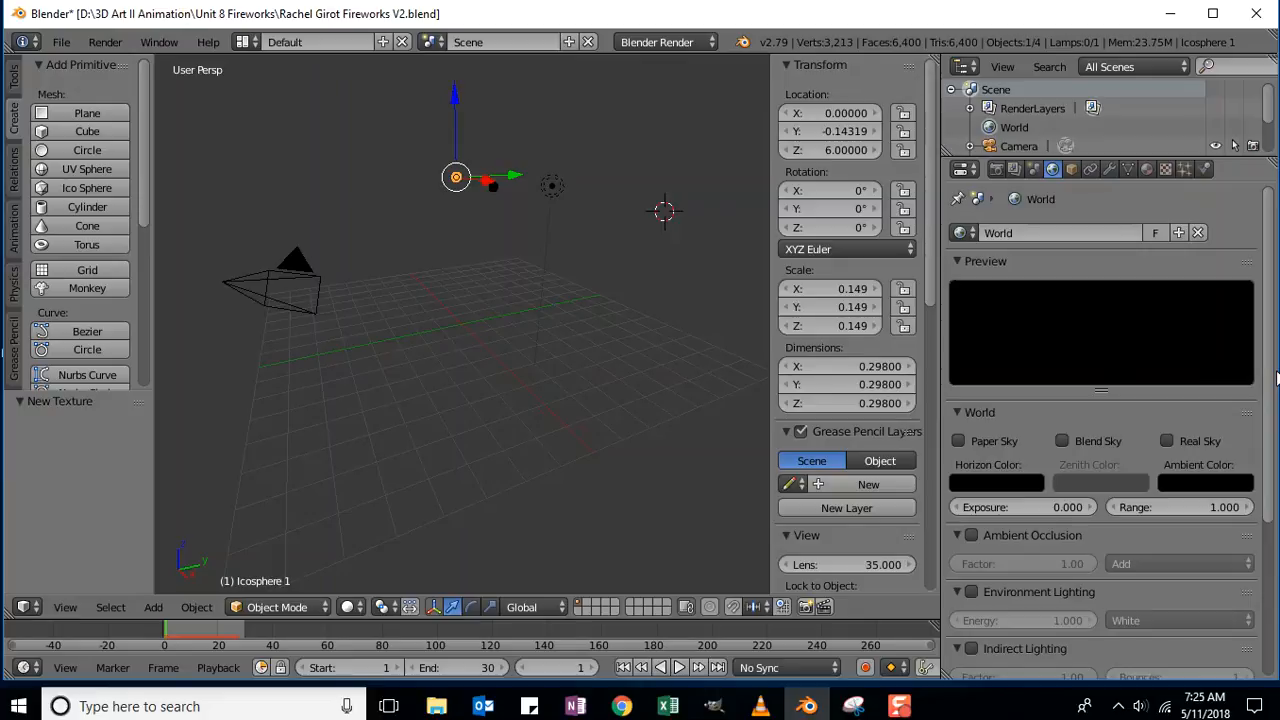
Add a new Stucci texture to the World and enable its colour ramp.
left_click(1166, 170)
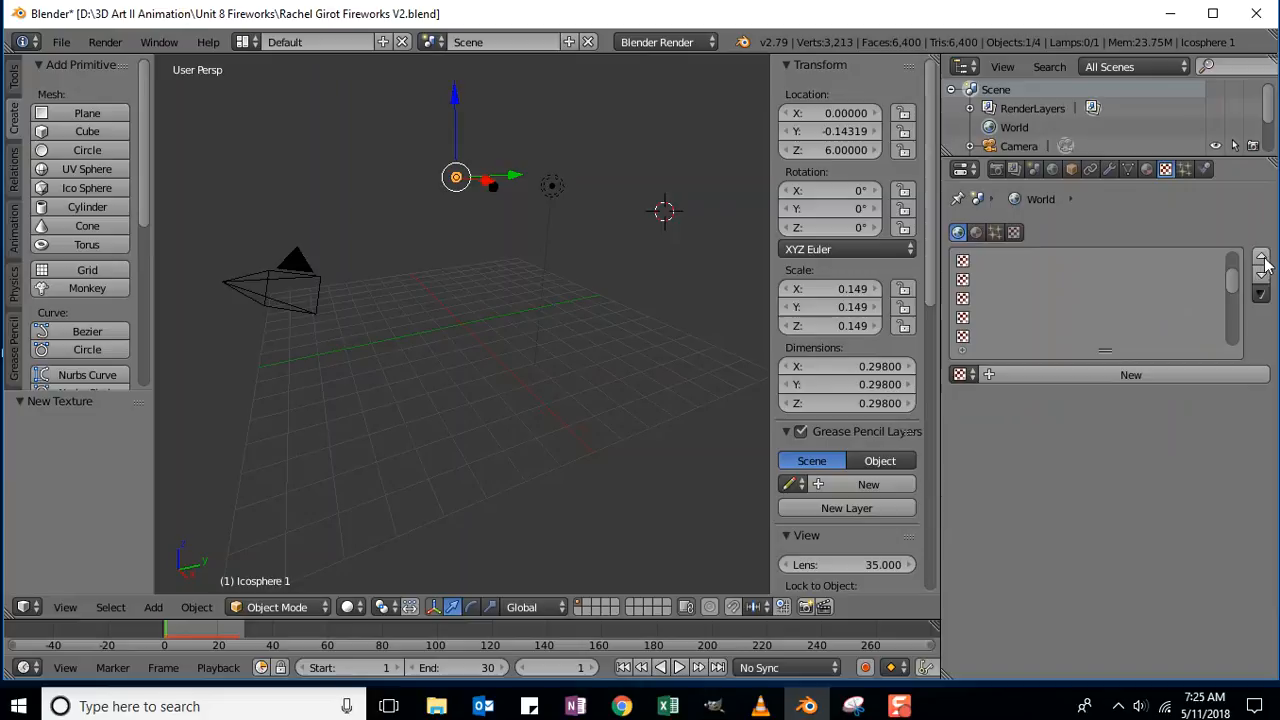
left_click(1060, 375)
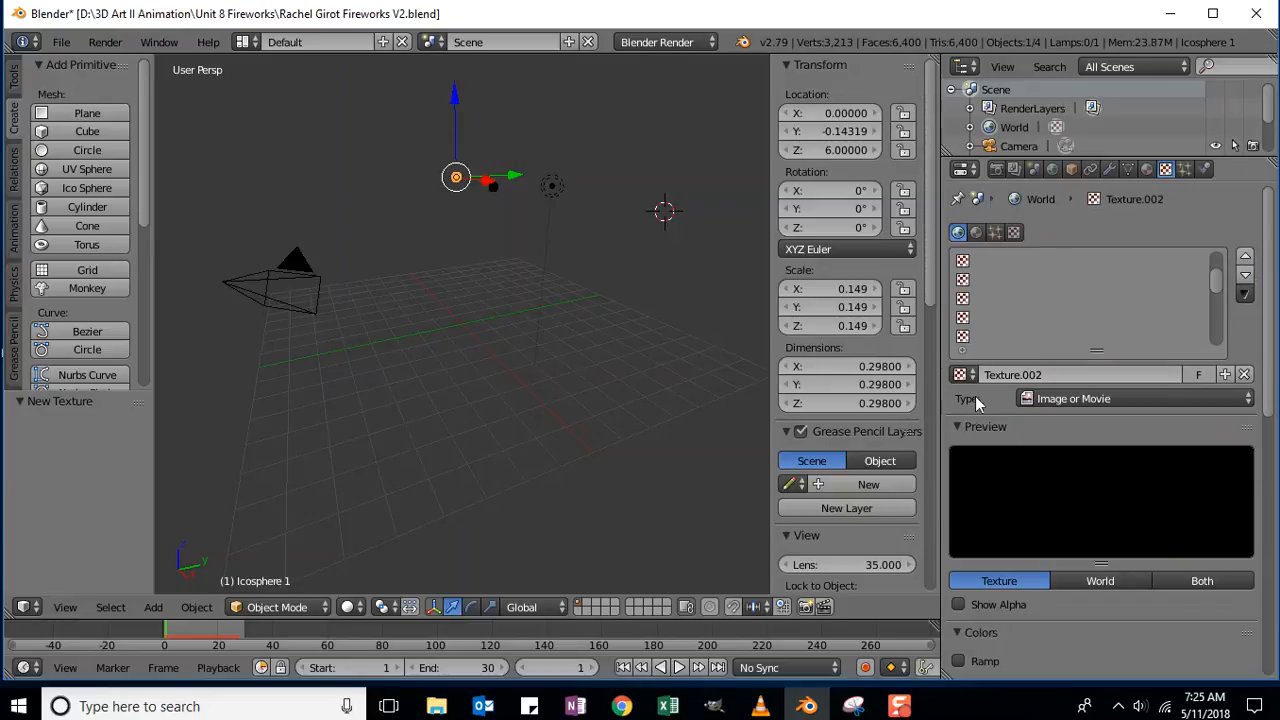
left_click(1082, 398)
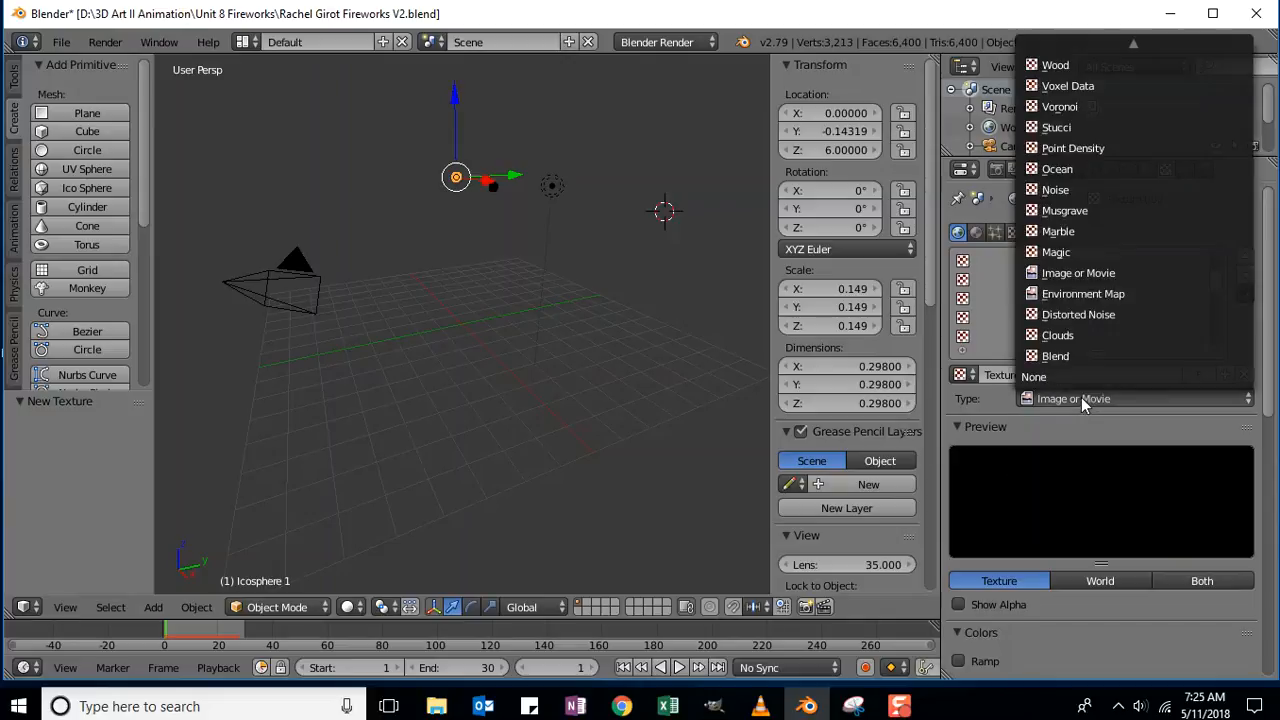
left_click(1081, 127)
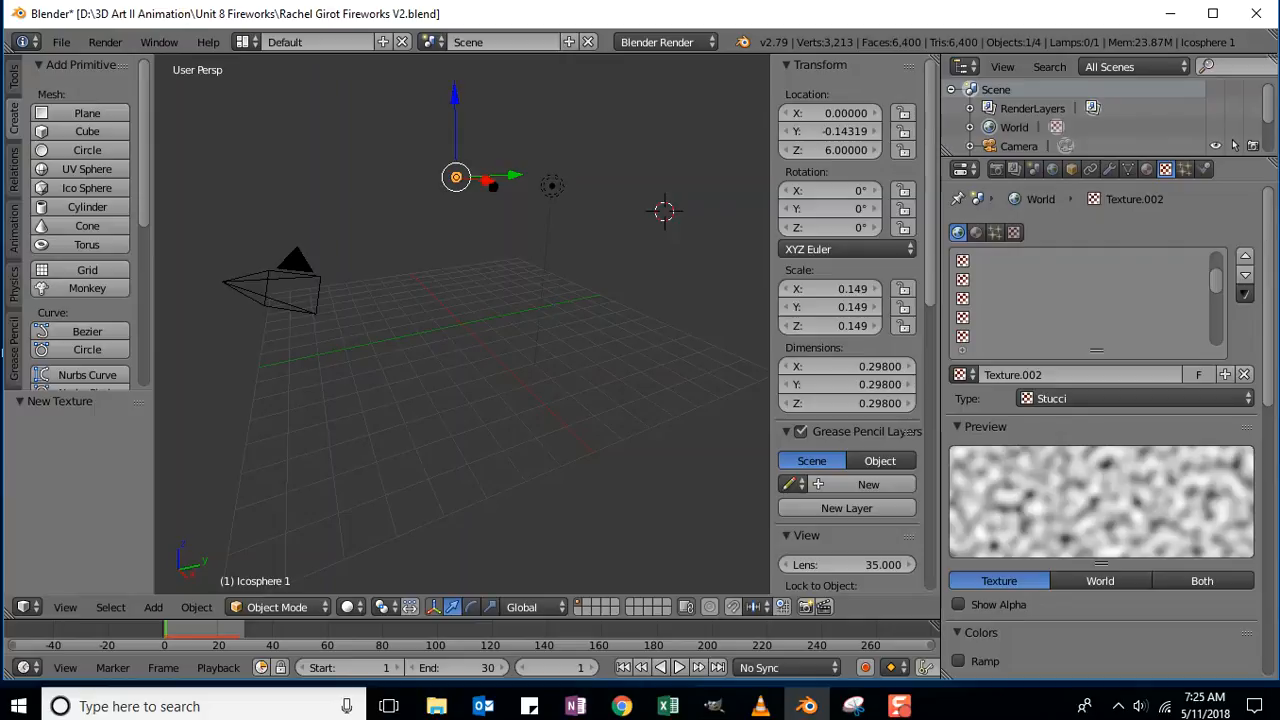
left_click_drag(1270, 230, 1268, 382)
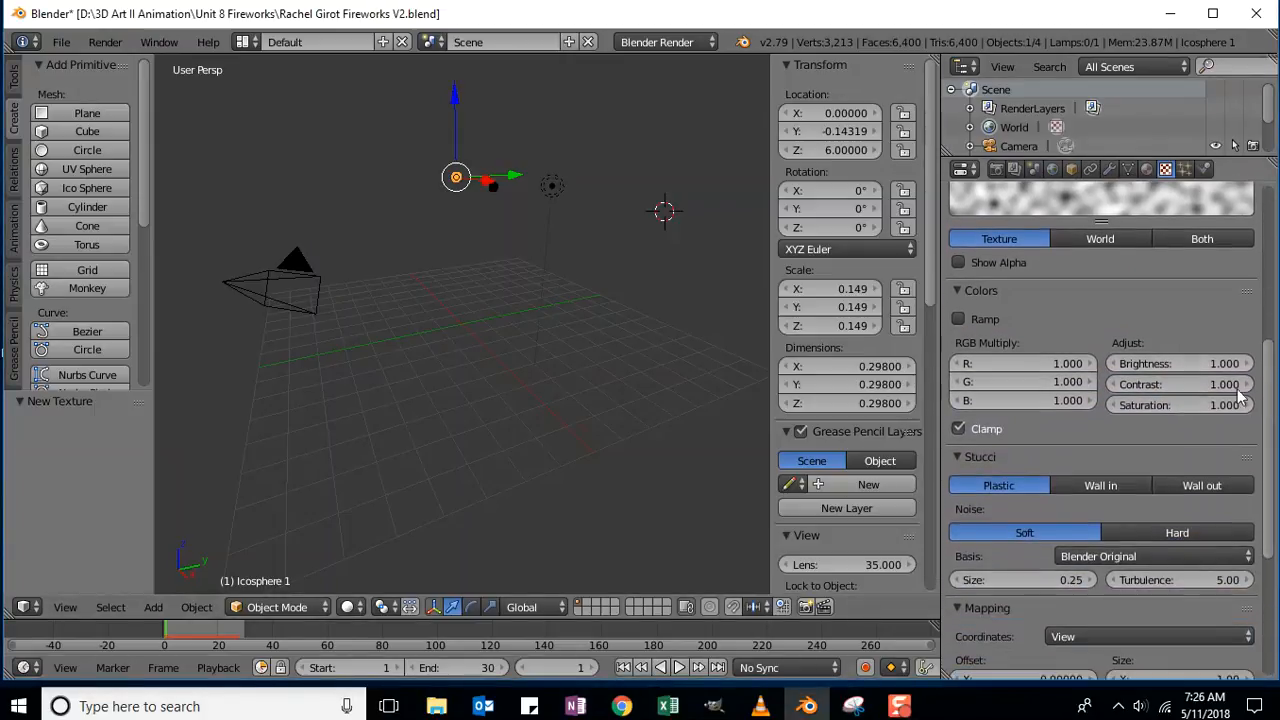
left_click(958, 319)
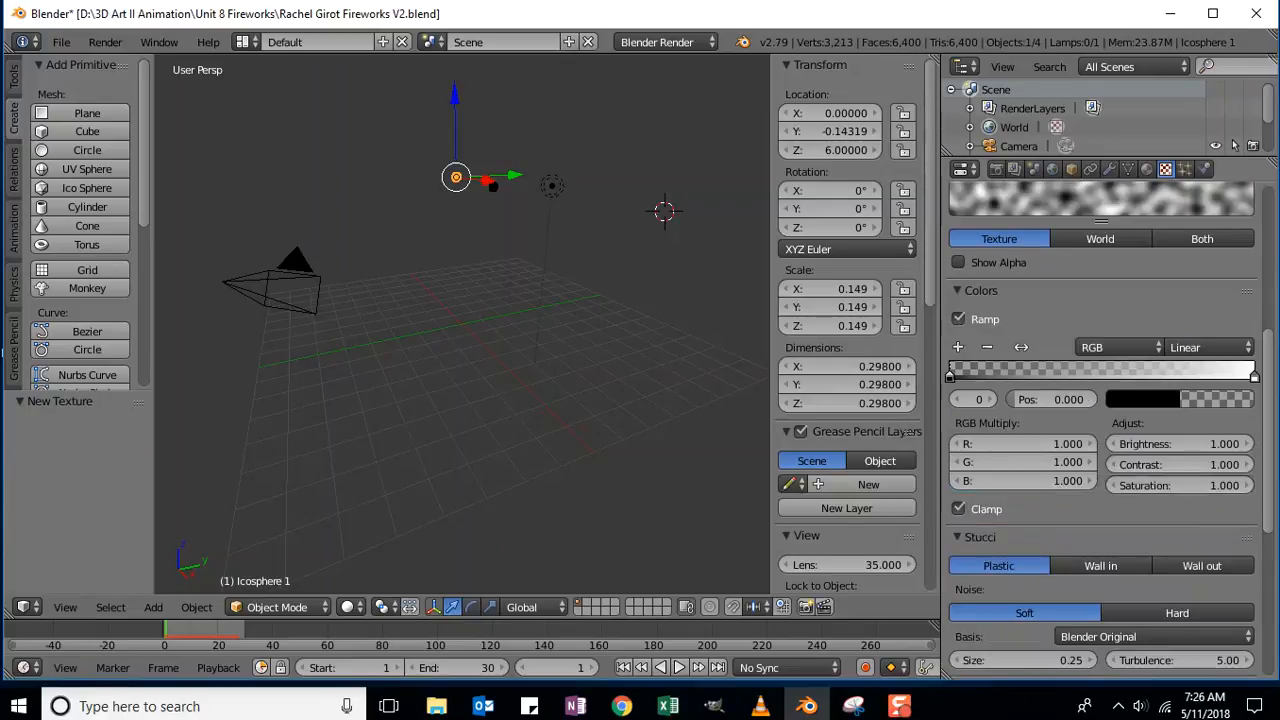
Make the Stucci texture Wall in with Size .001, influencing Horizon instead of Blend.
scroll(1218, 402, "down", 4)
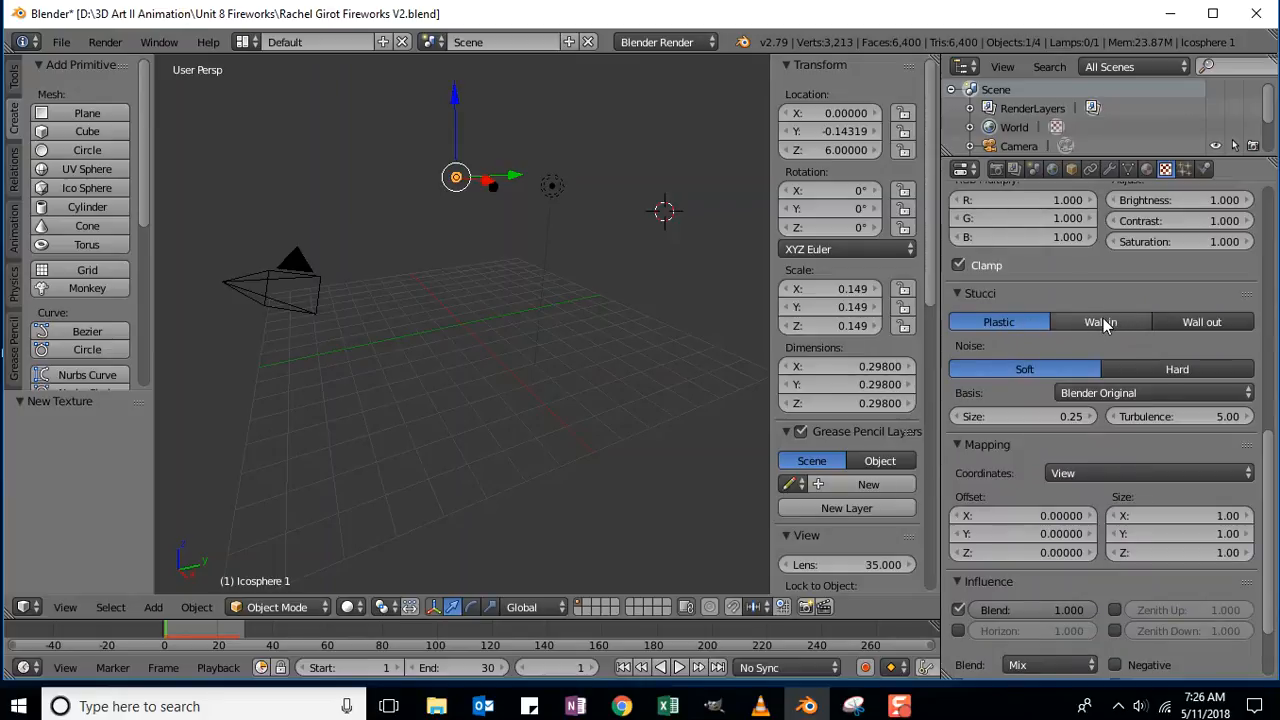
left_click(1103, 325)
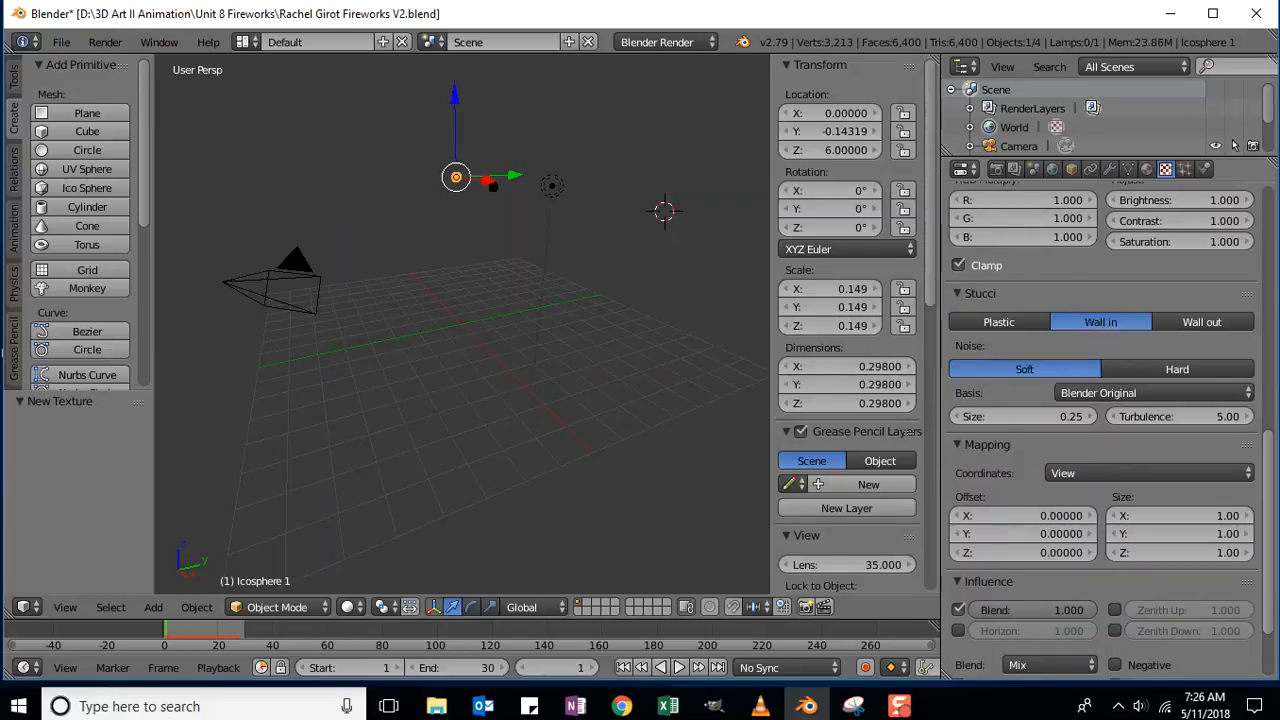
left_click(1047, 415)
key("BackSpace")
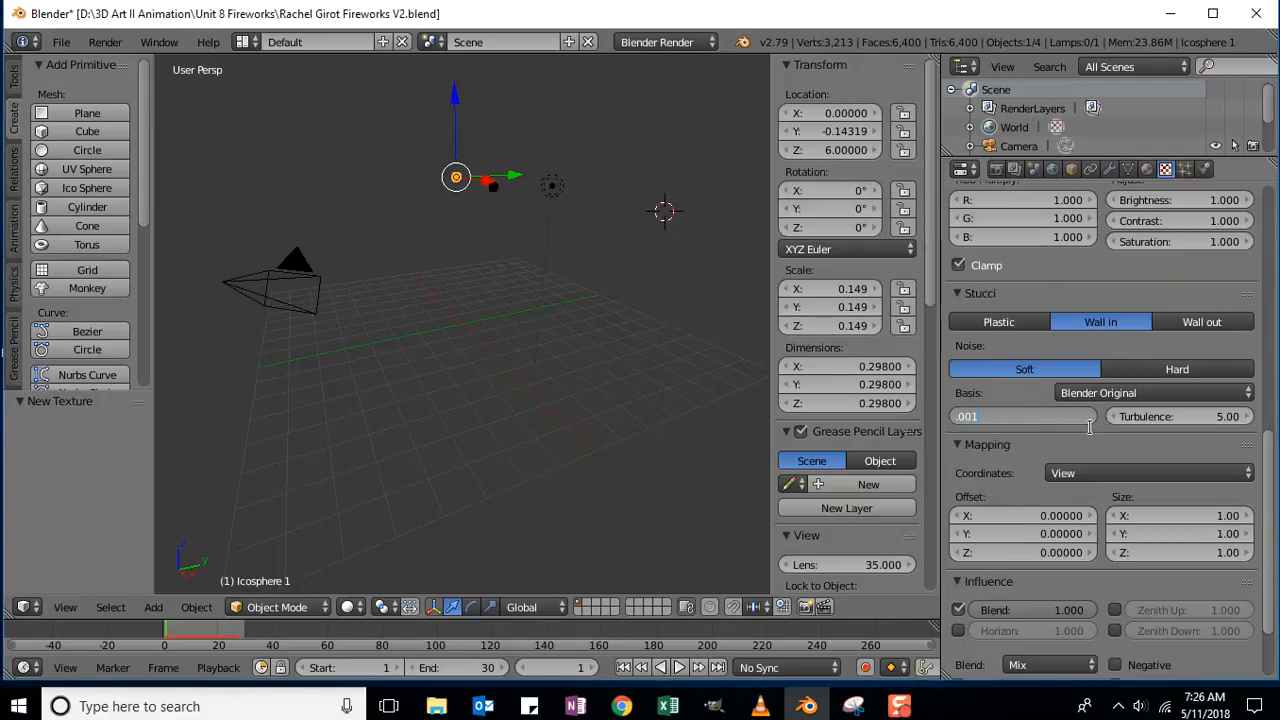
key("Return")
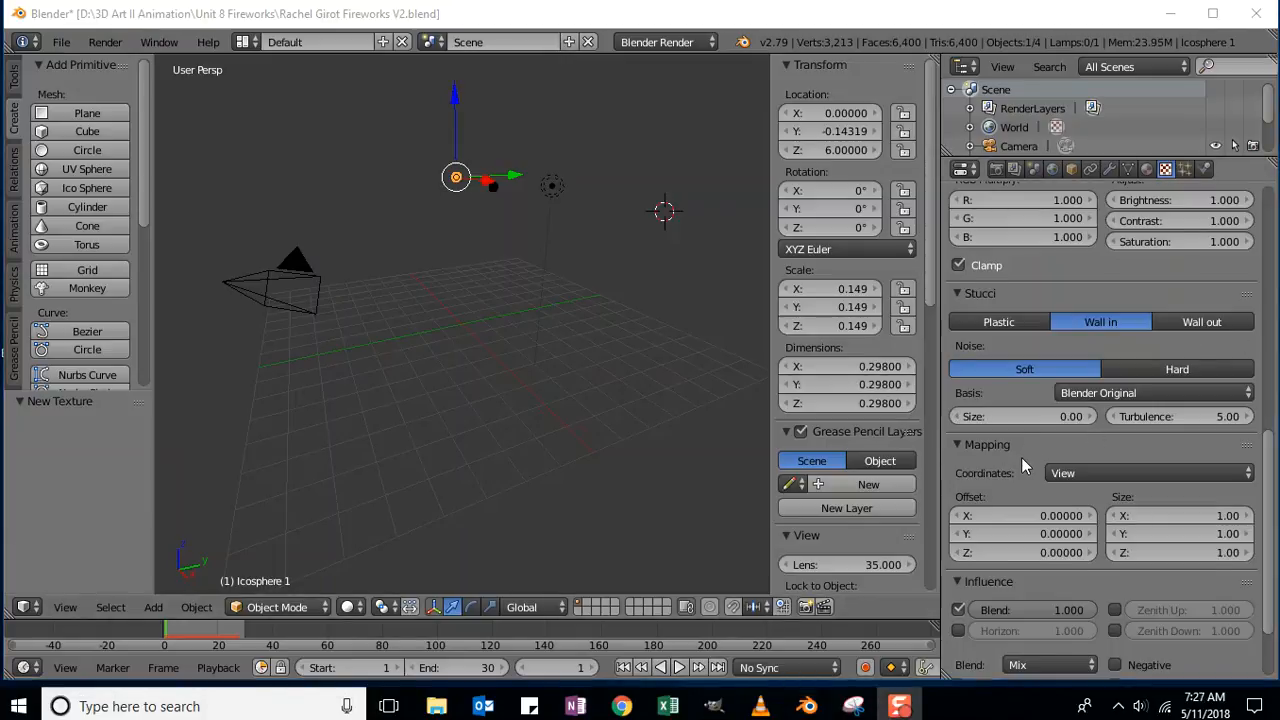
scroll(1019, 458, "down", 2)
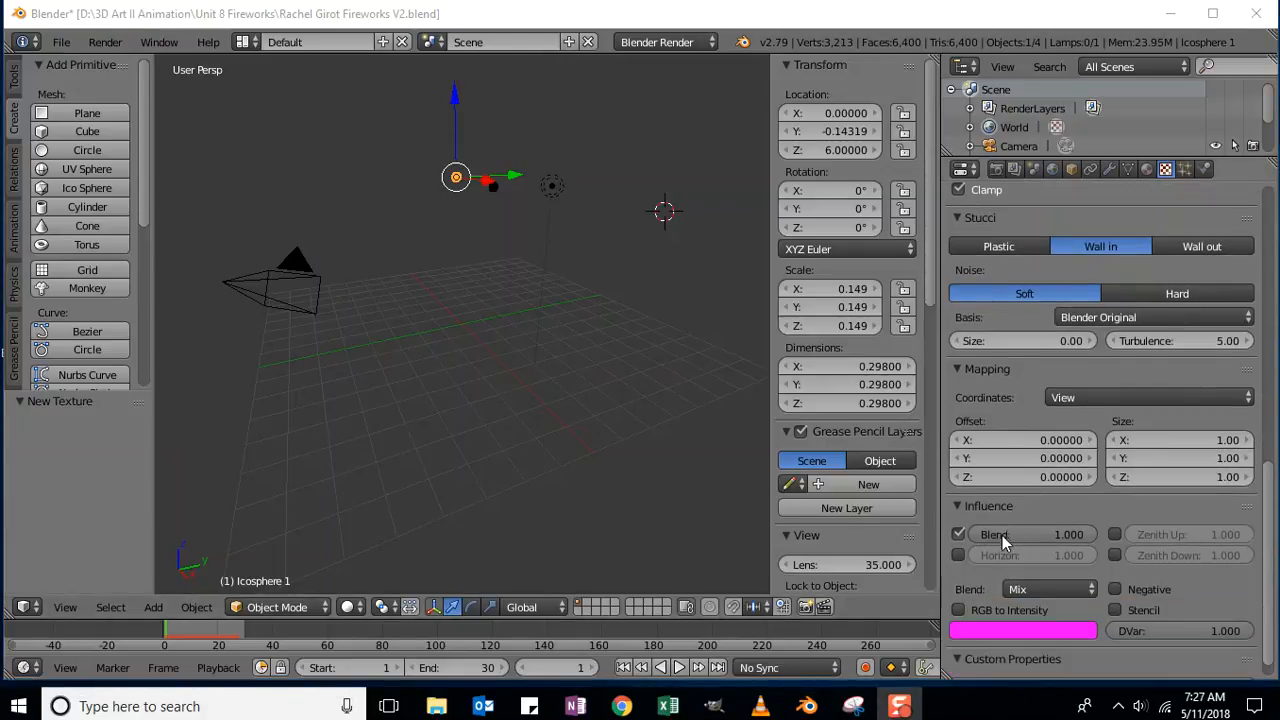
left_click(958, 535)
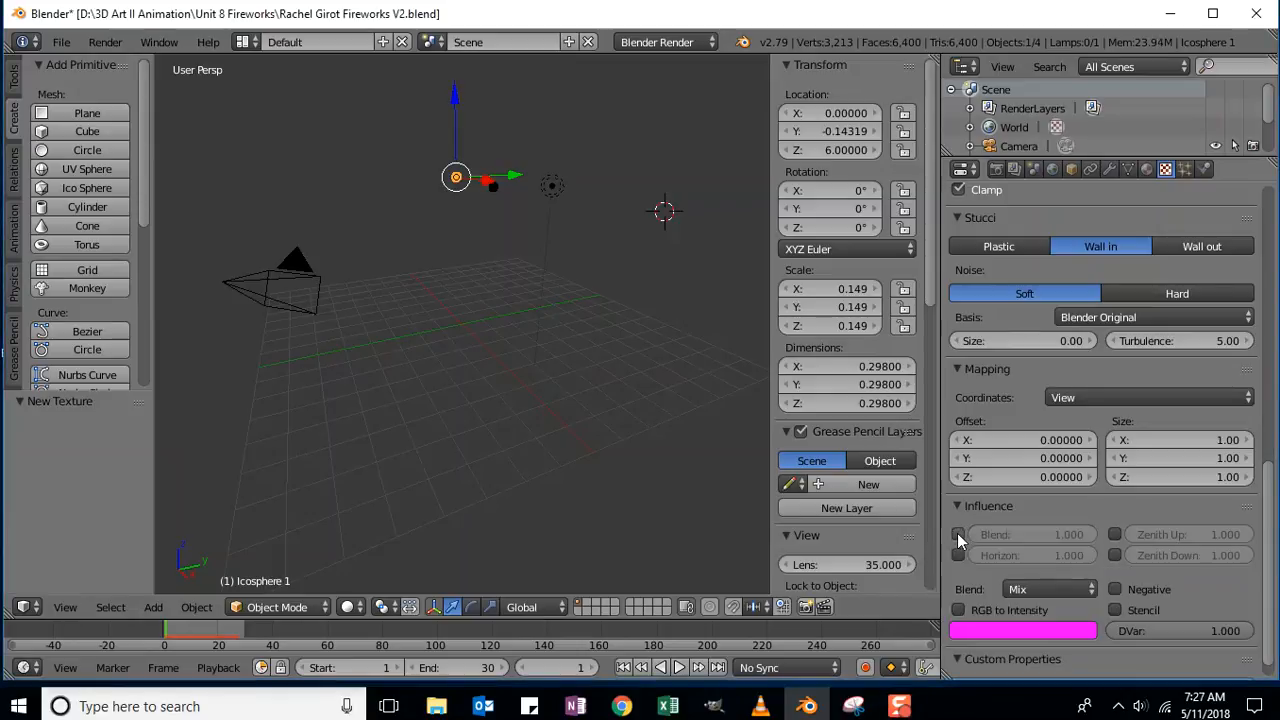
left_click(958, 556)
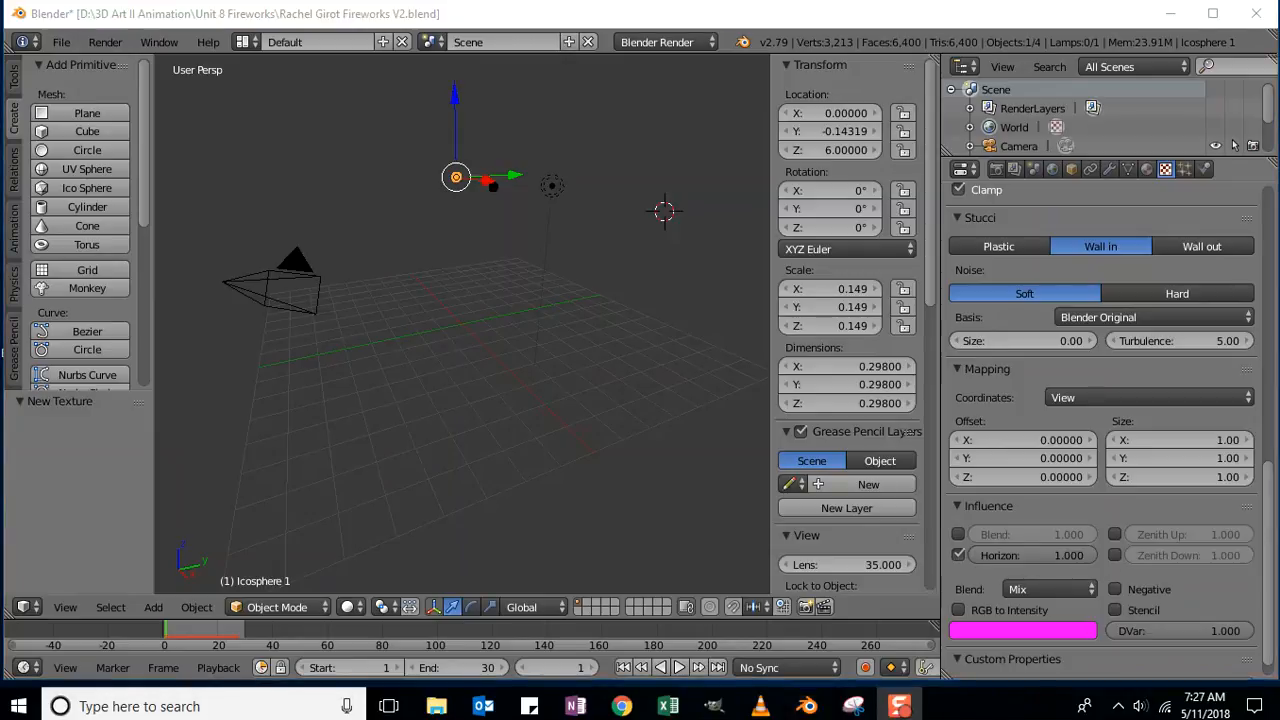
Drag the colour ramp's dark stop right to position 0.920 to thin out the stars.
left_click_drag(1270, 585, 1278, 390)
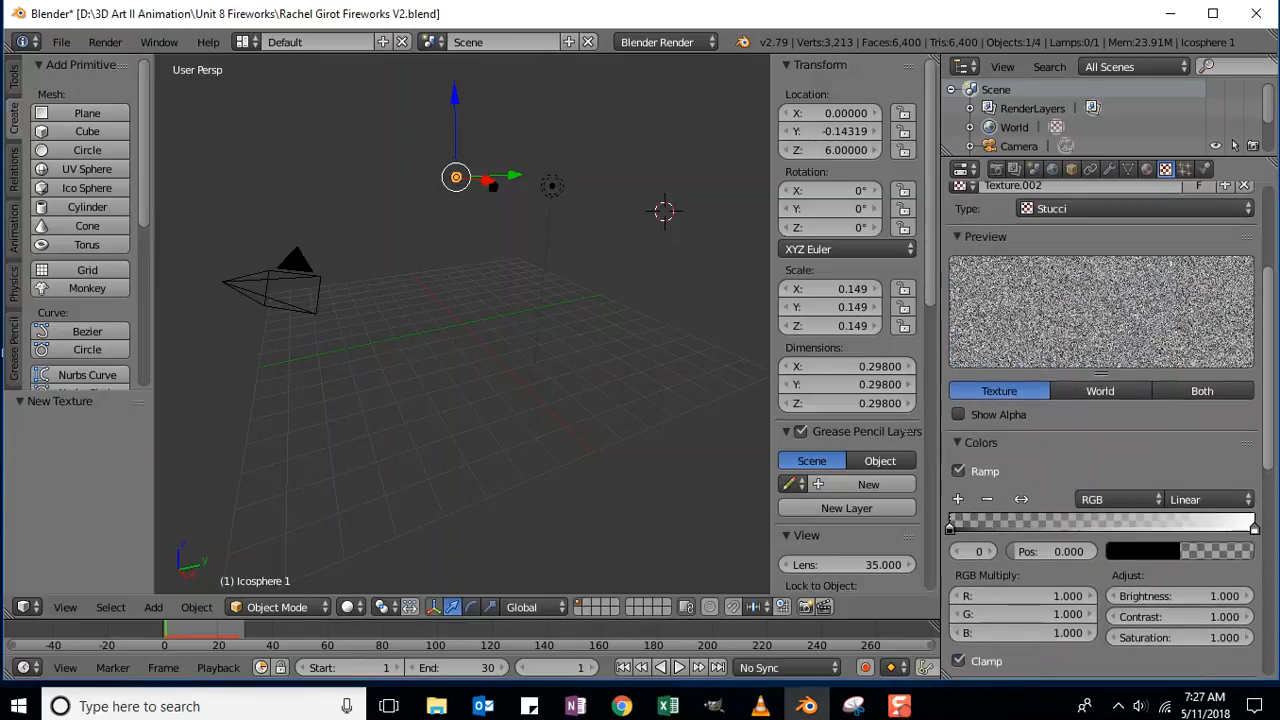
scroll(1107, 430, "down", 2)
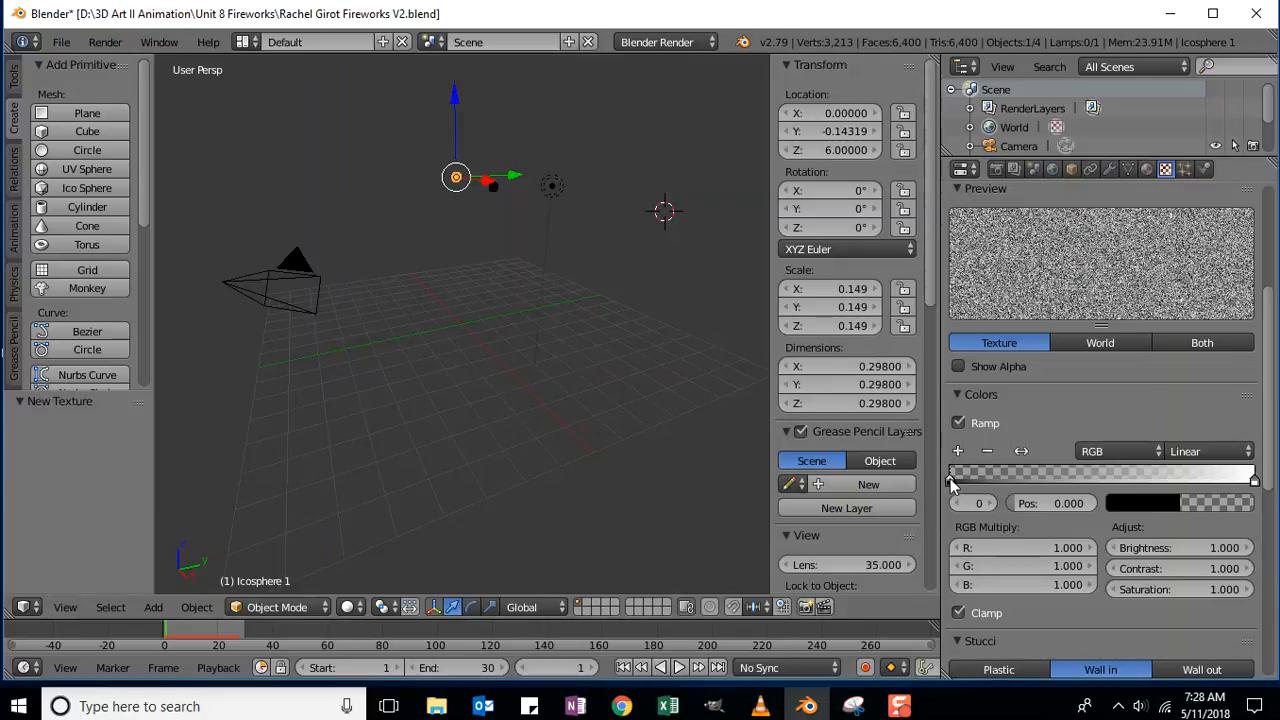
left_click_drag(950, 482, 1235, 510)
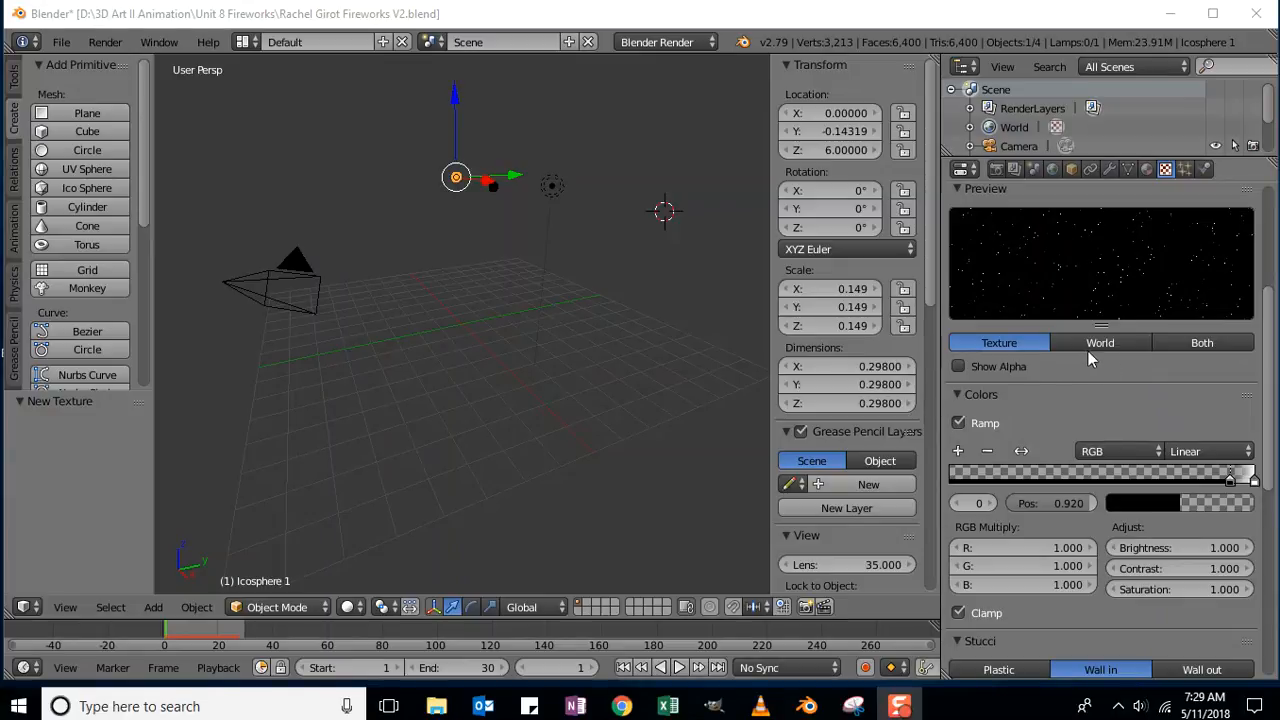
Preview the texture as the World sky, showing sparse white stars on black, then return to World settings.
scroll(1100, 370, "up", 1)
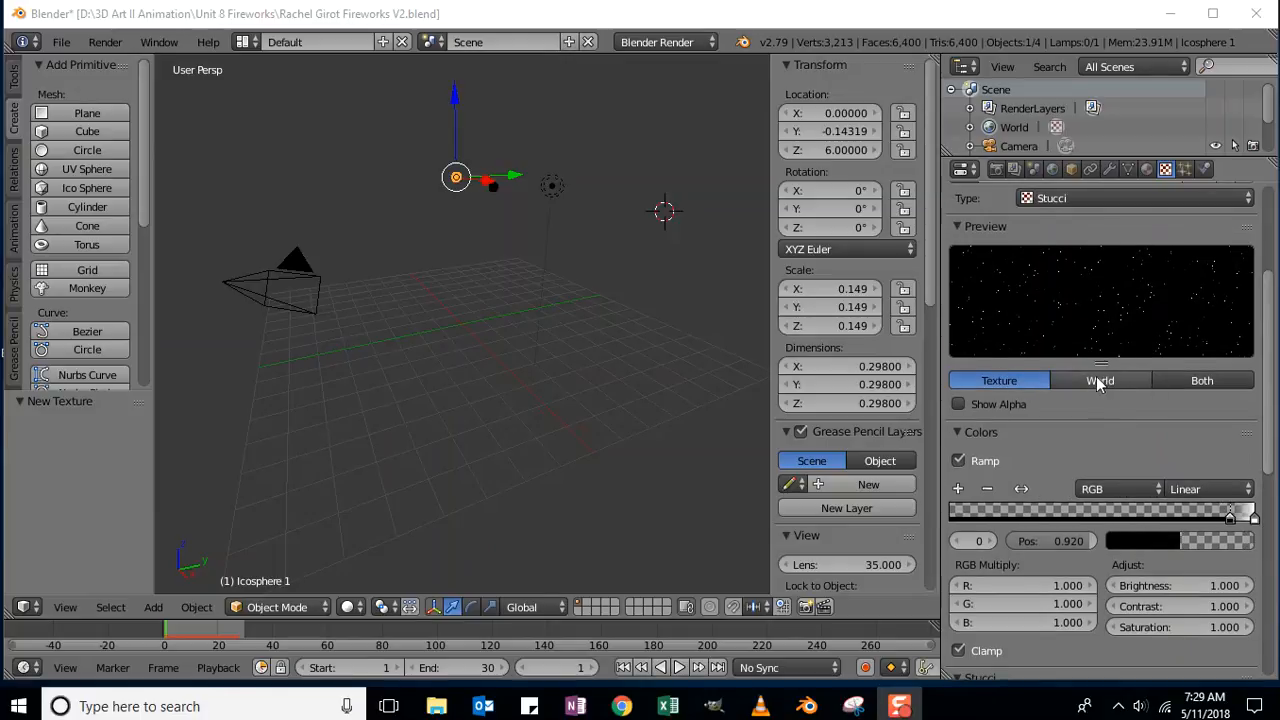
left_click(1096, 382)
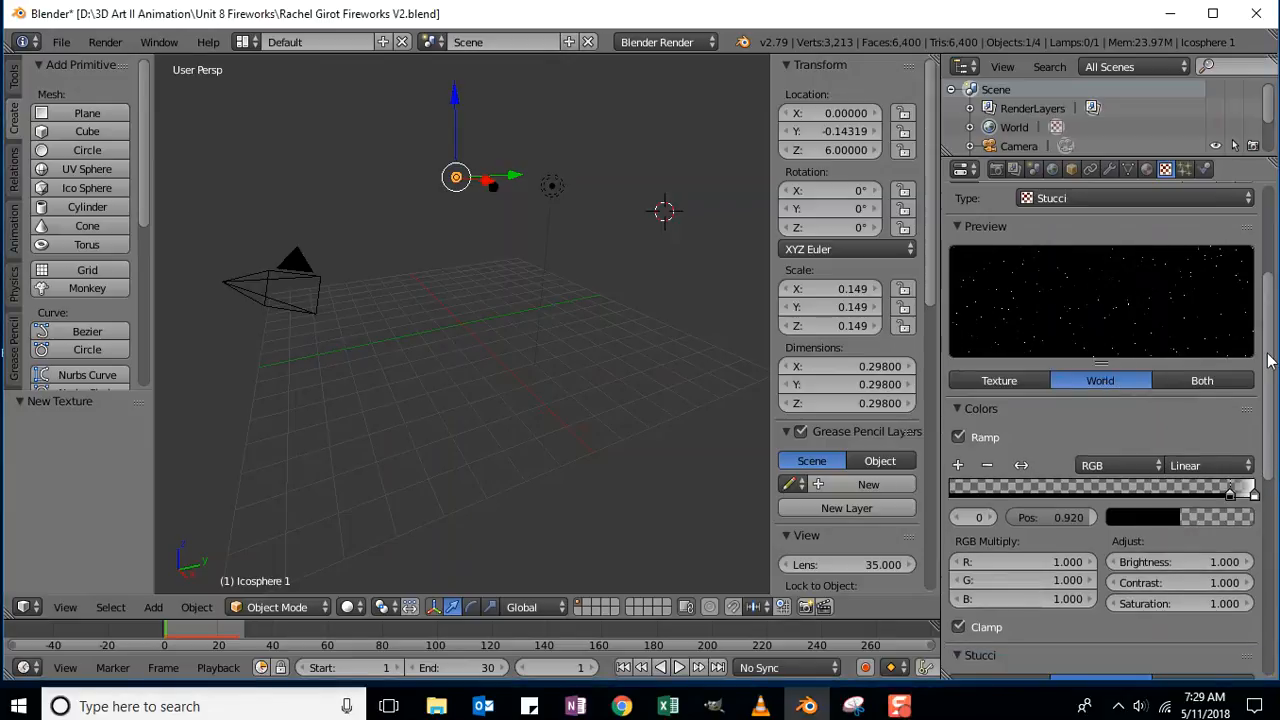
scroll(1268, 360, "up", 3)
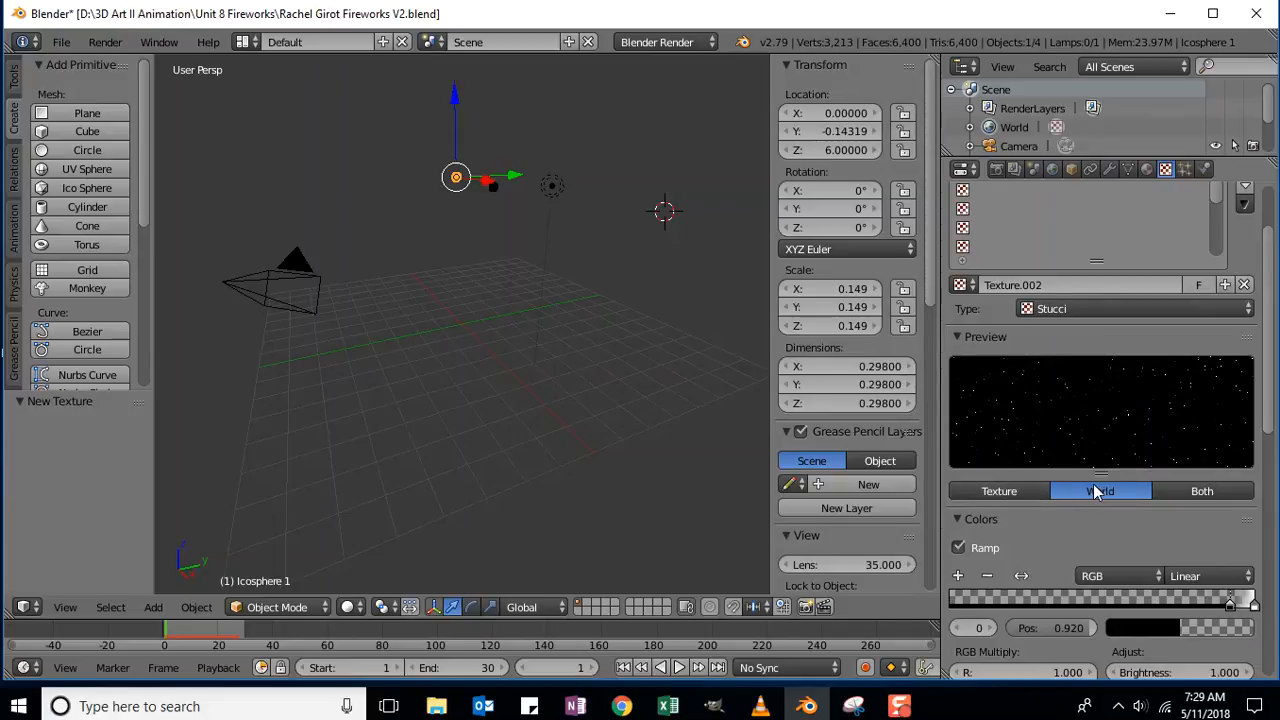
left_click(1009, 496)
left_click(1104, 491)
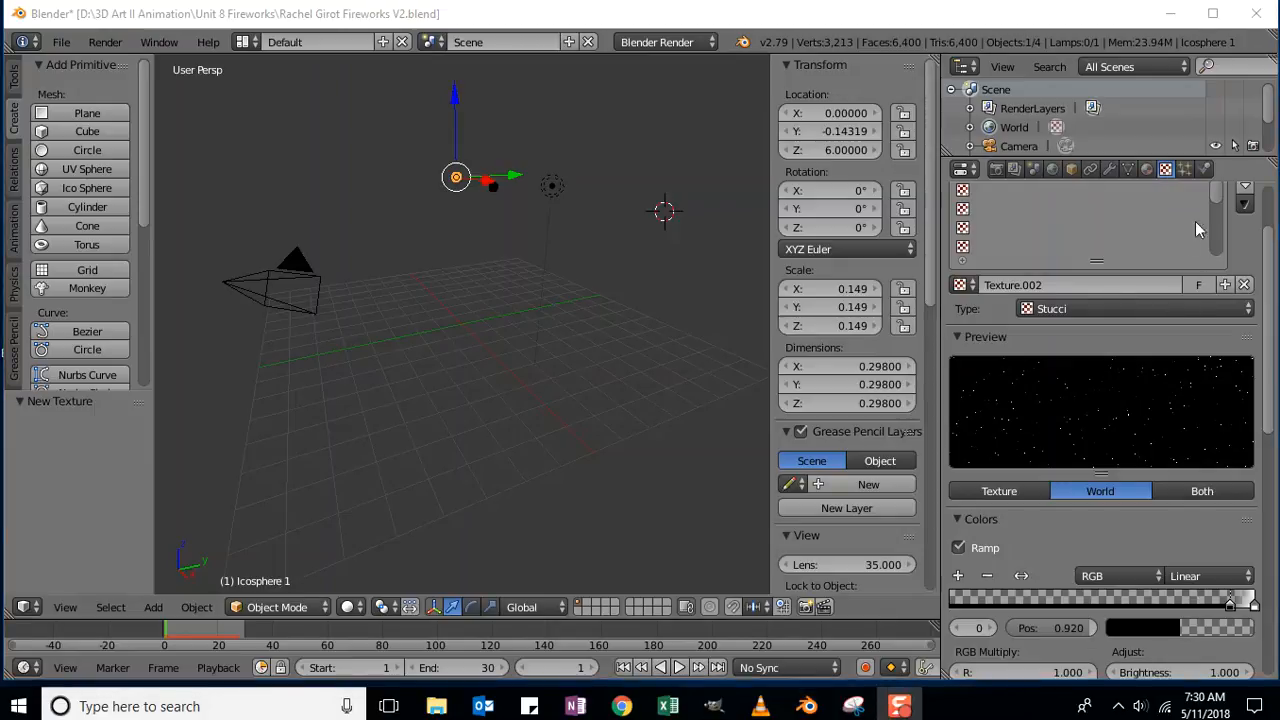
left_click(1052, 170)
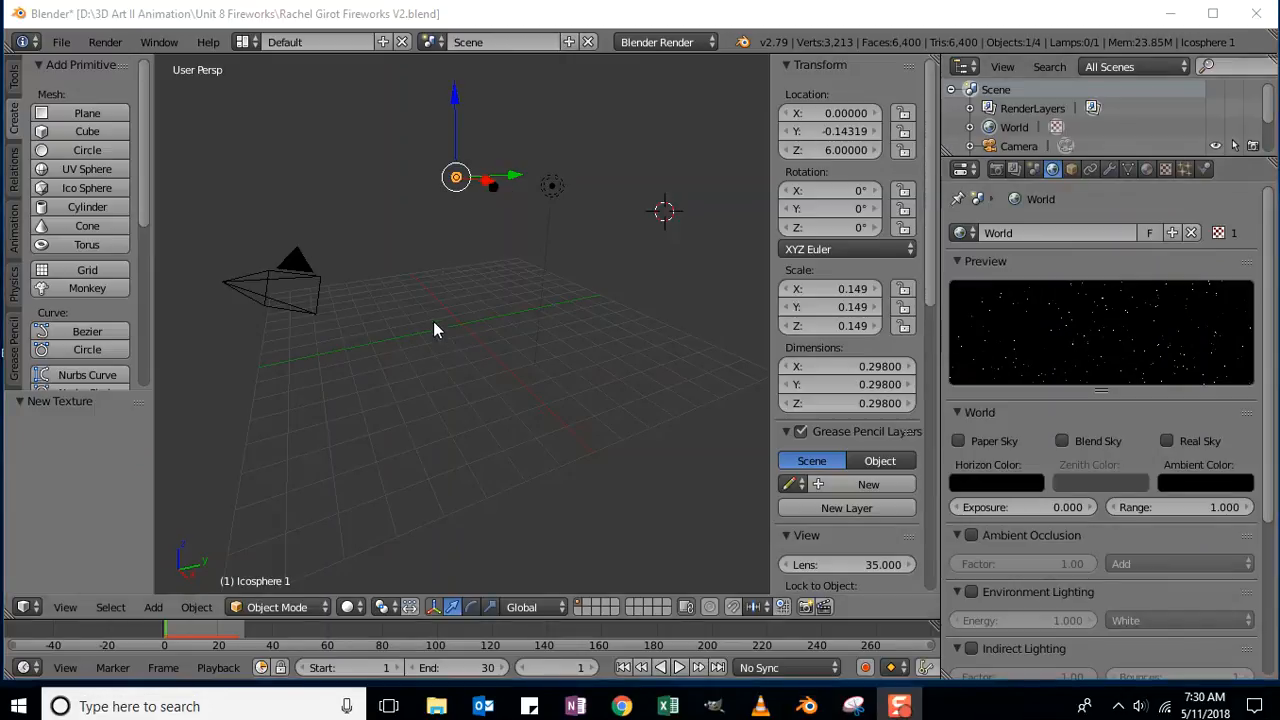
Select the camera and set its location to X 0, Y 0, Z -23.
right_click(281, 276)
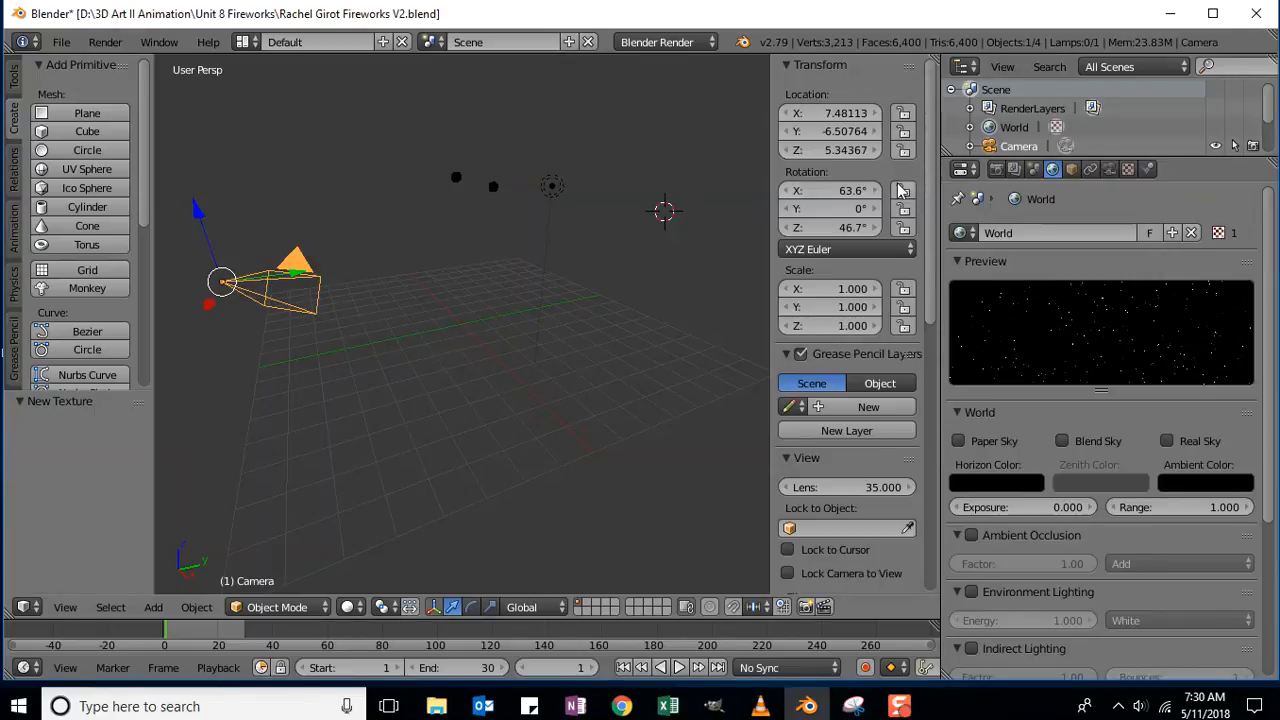
left_click(847, 119)
type("0")
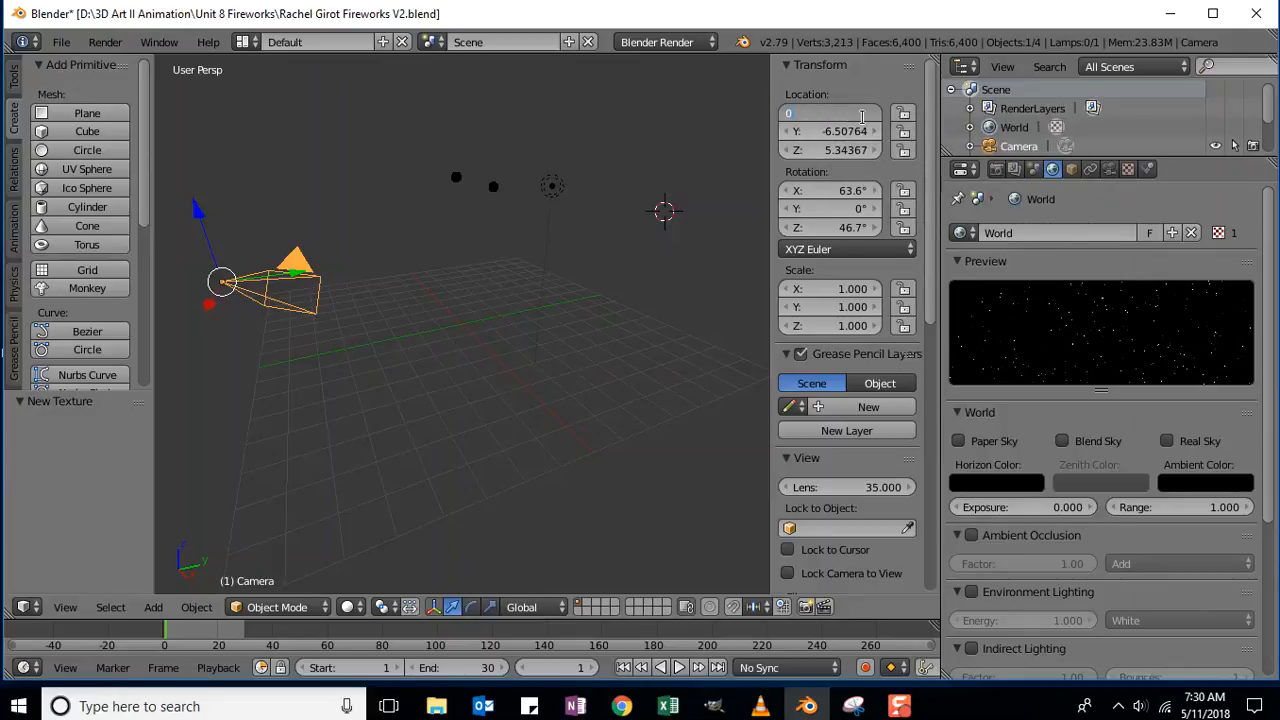
key("Return")
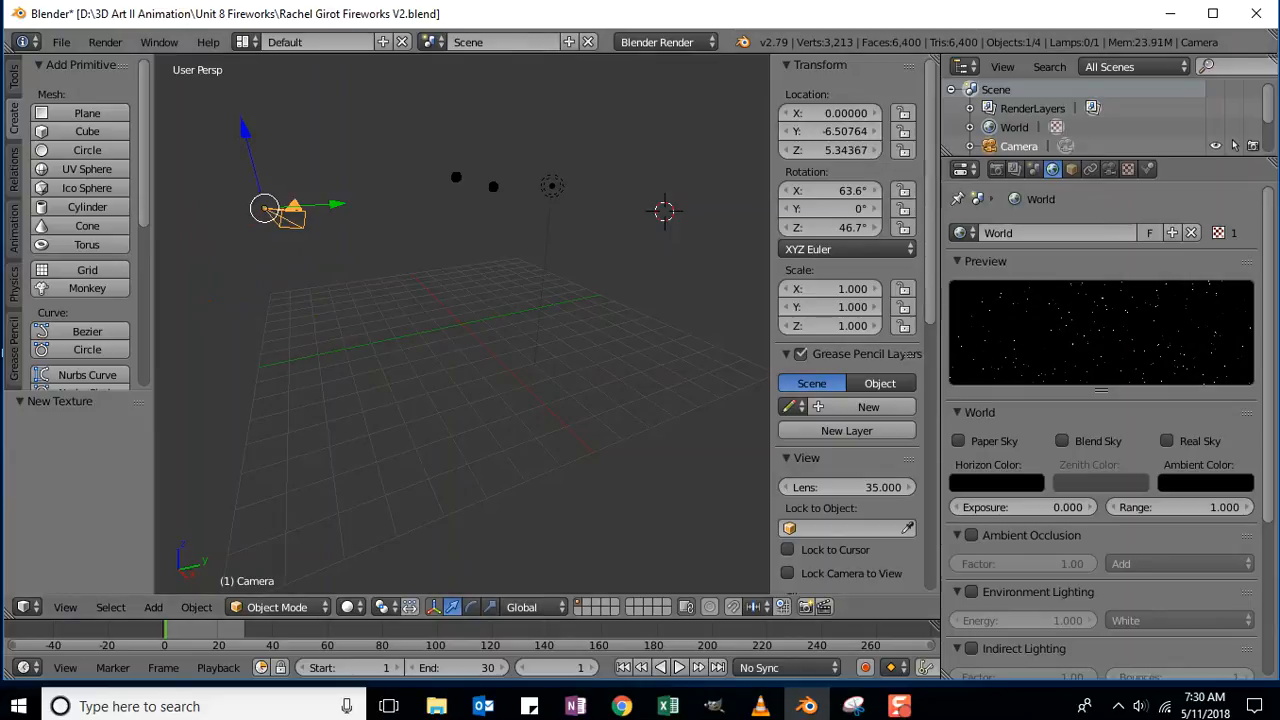
left_click(850, 131)
type("0")
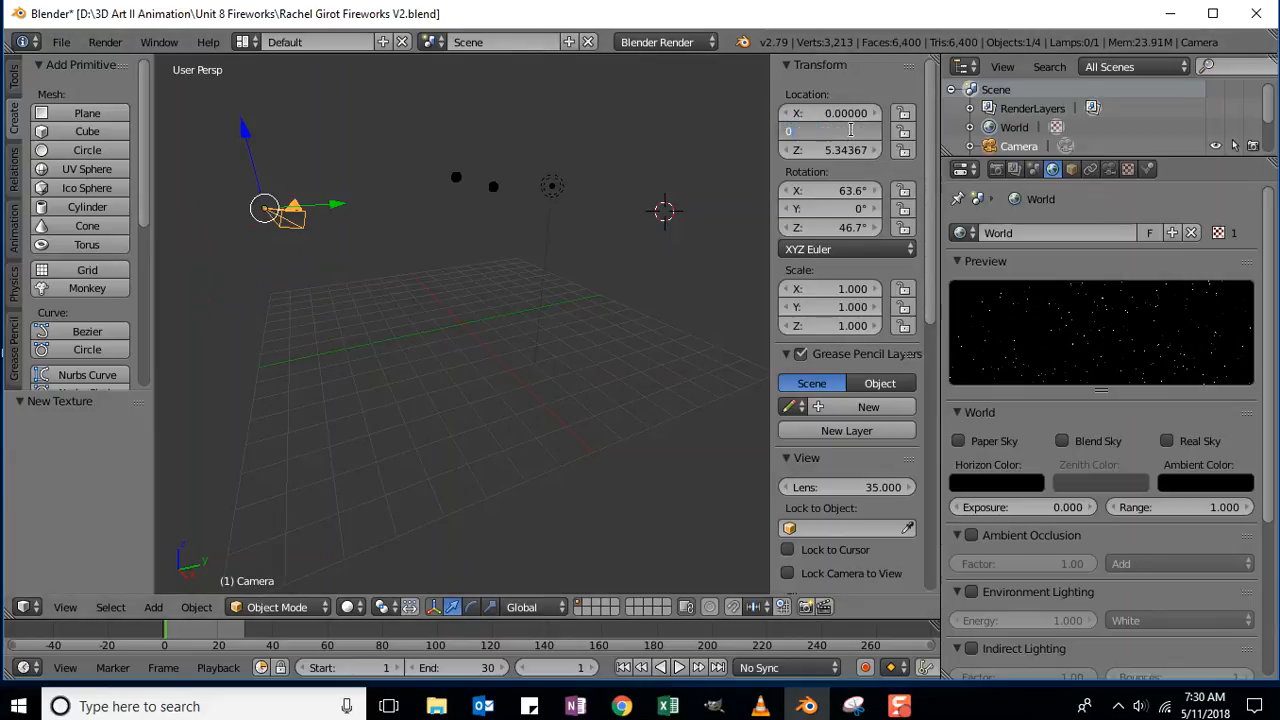
key("Tab")
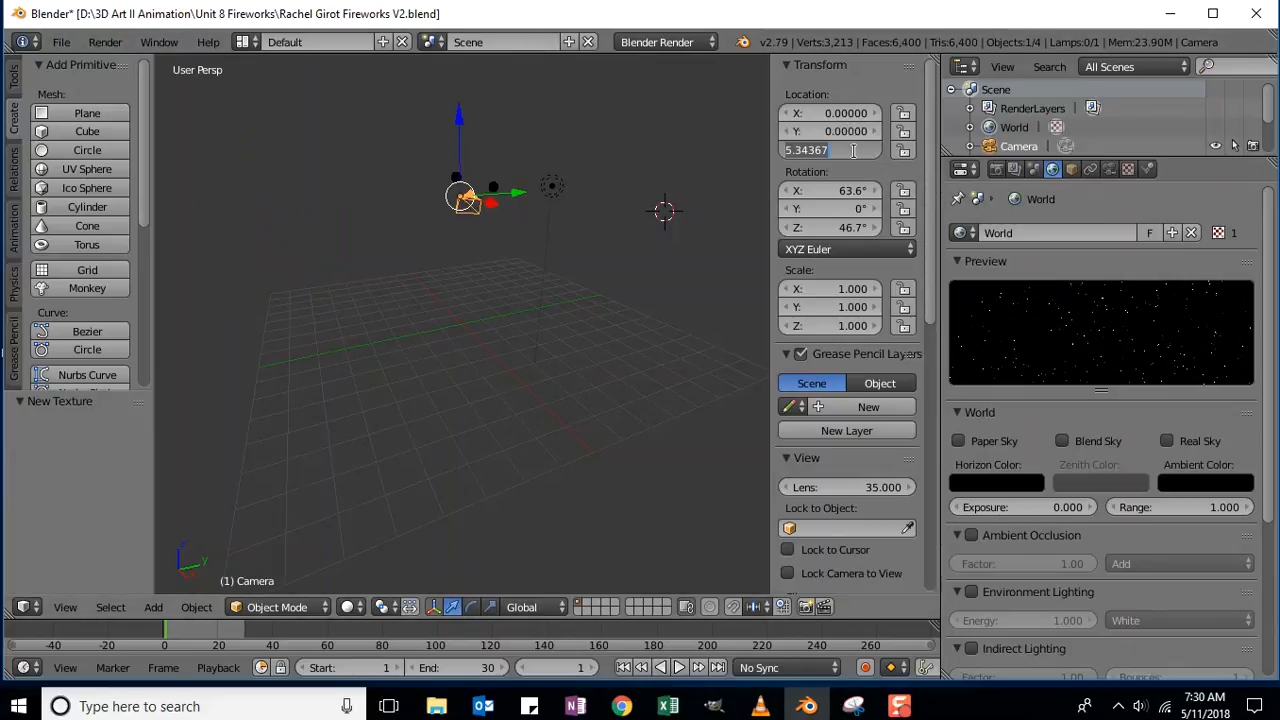
key("BackSpace")
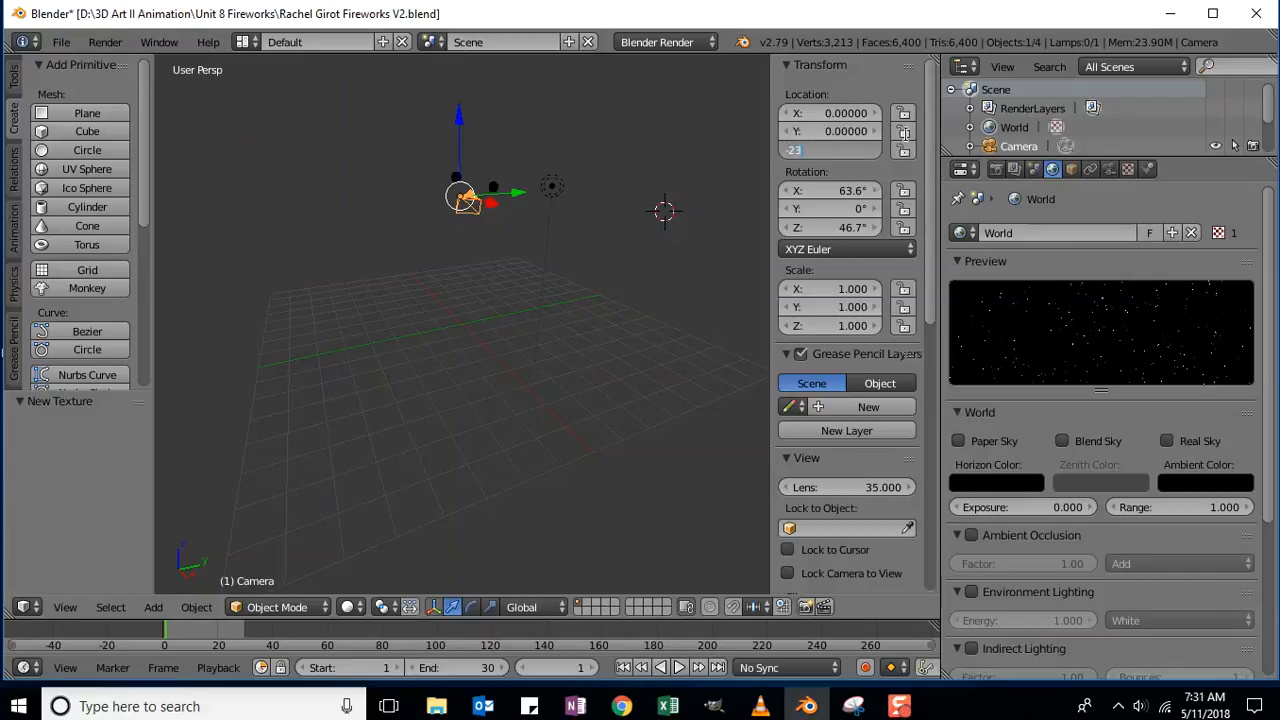
type("-23")
key("Return")
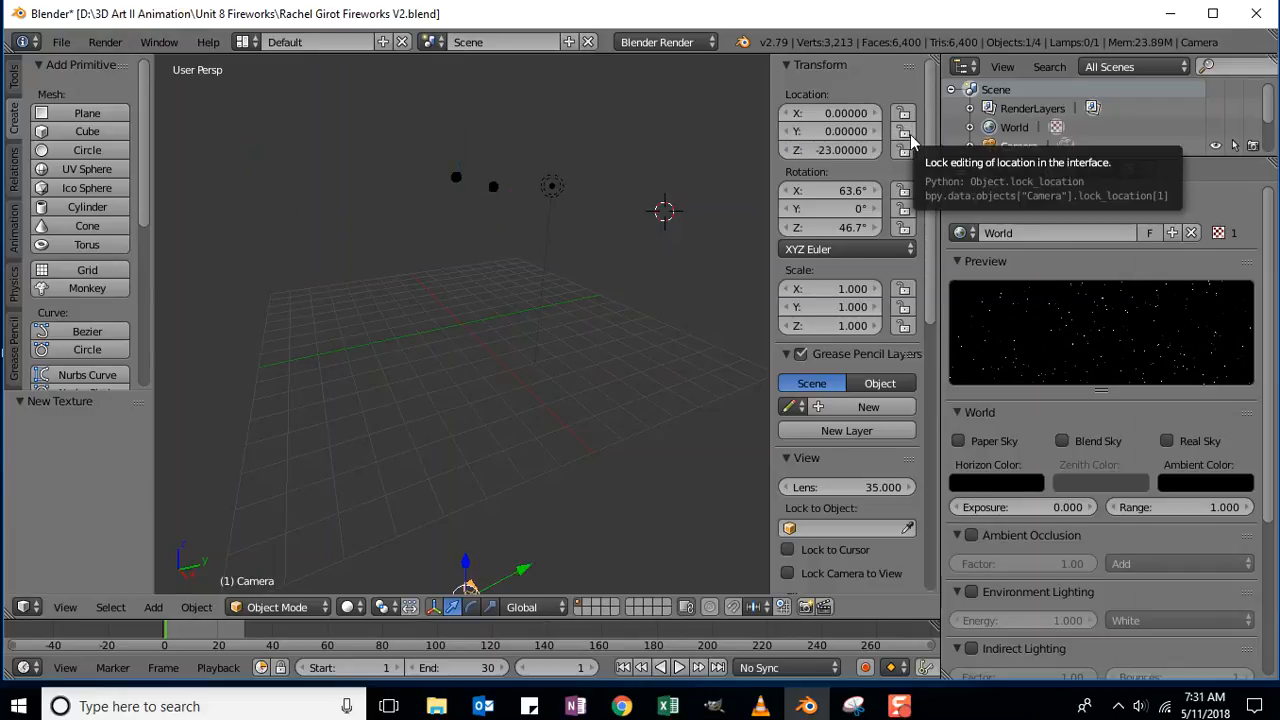
scroll(478, 490, "up", 3)
scroll(476, 481, "down", 4)
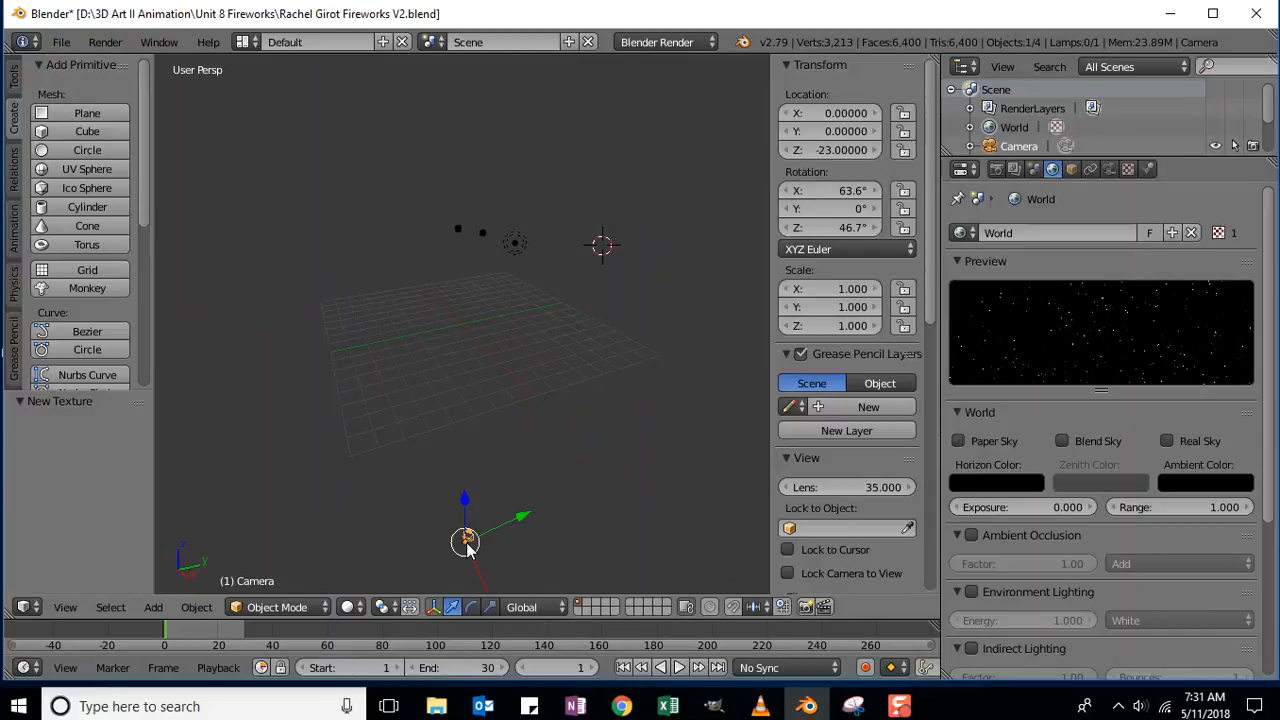
Set the camera's X rotation to 180°.
left_click(843, 193)
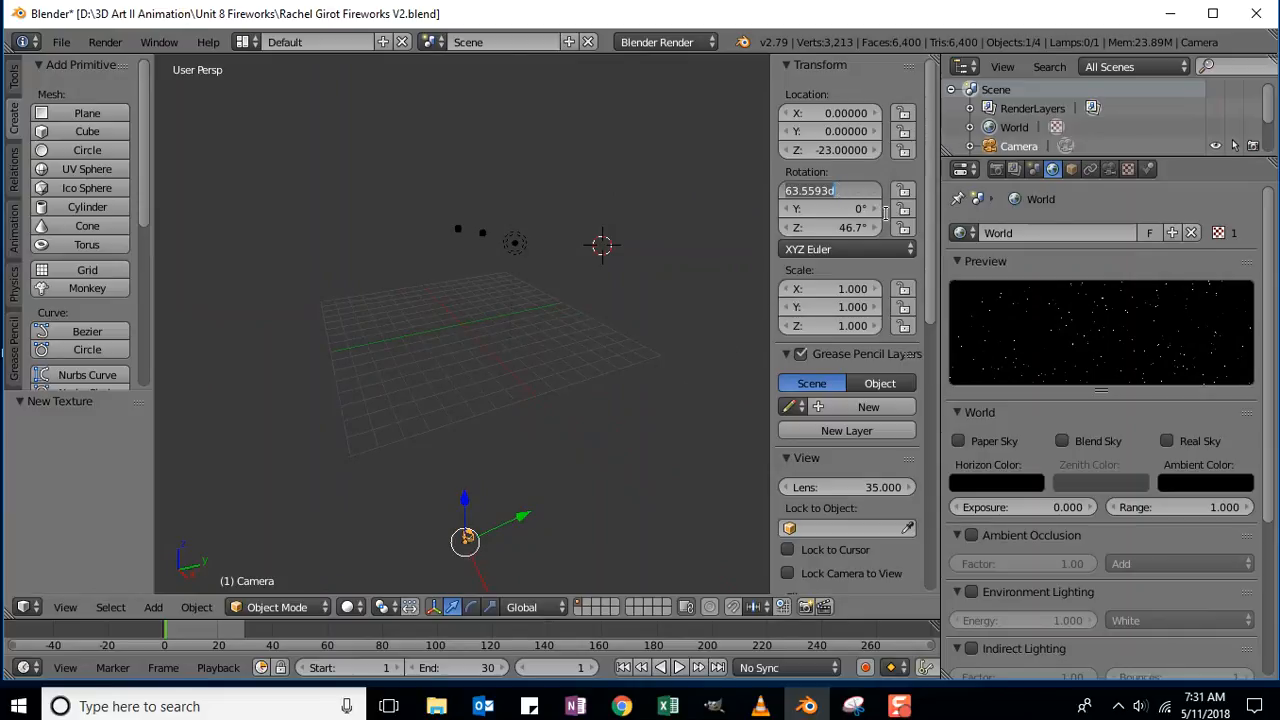
type("180")
key("Return")
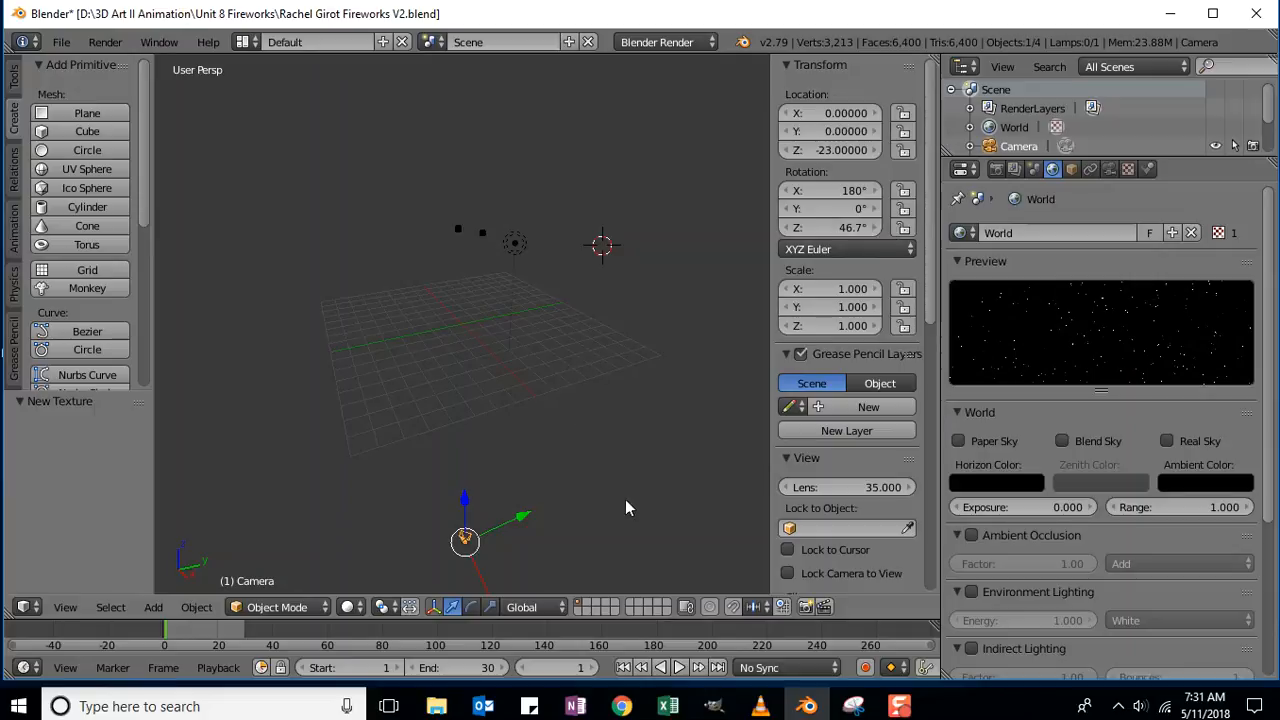
middle_click_drag(575, 511, 590, 455)
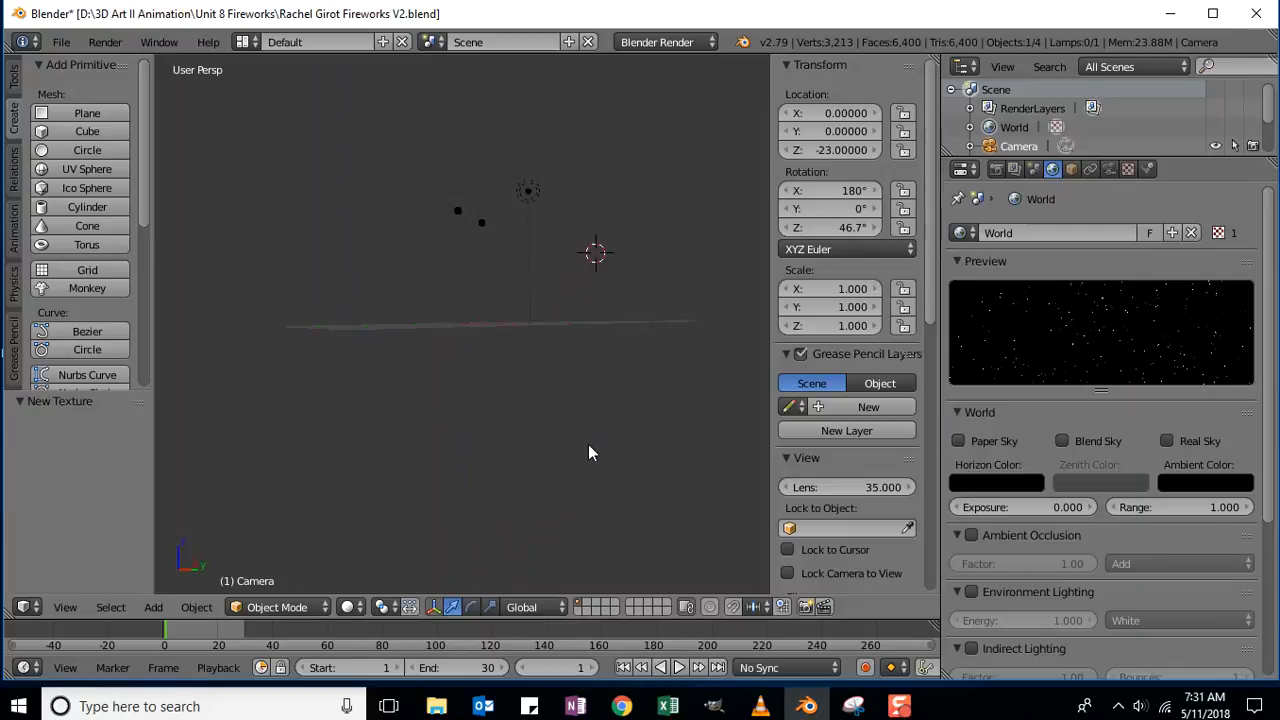
Switch to Front view, then orbit and zoom to see the emitters and grid from slightly above.
scroll(589, 445, "up", 2, "shift")
scroll(590, 445, "down", 8, "shift")
scroll(590, 445, "down", 3, "shift")
scroll(587, 447, "down", 3, "shift")
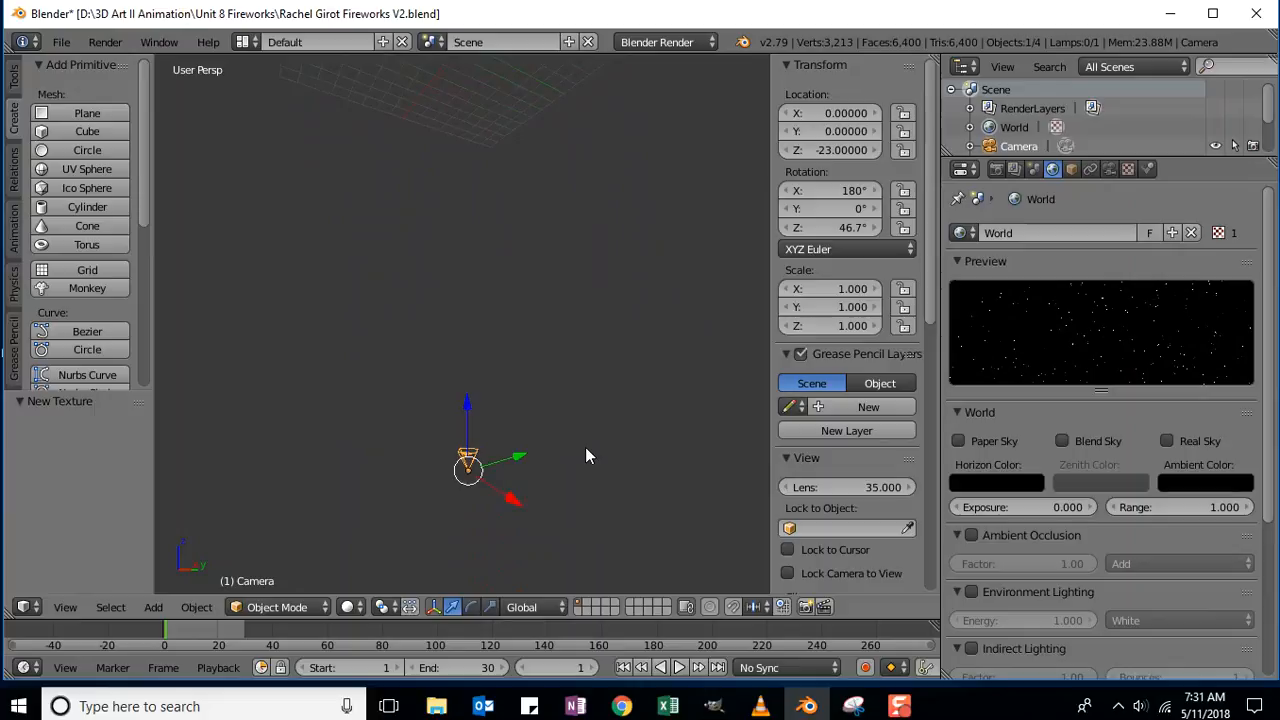
scroll(579, 446, "up", 5, "shift")
scroll(579, 445, "up", 6, "shift")
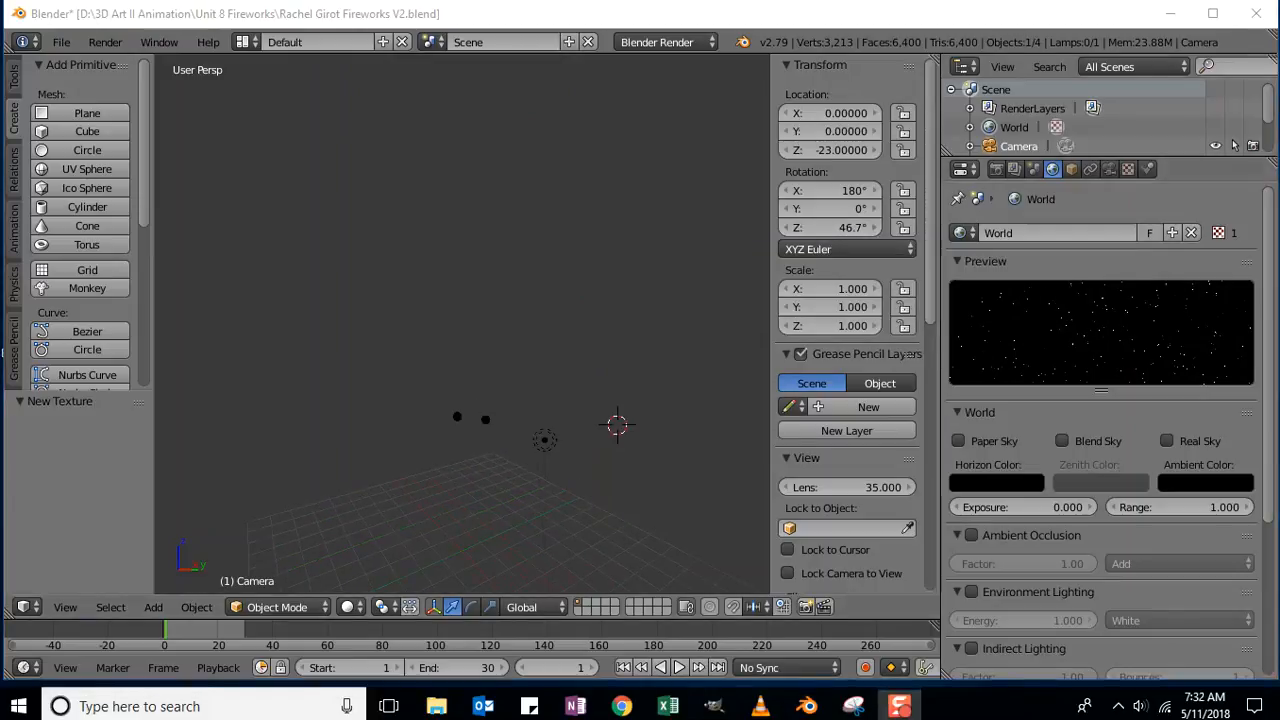
key("KP_1")
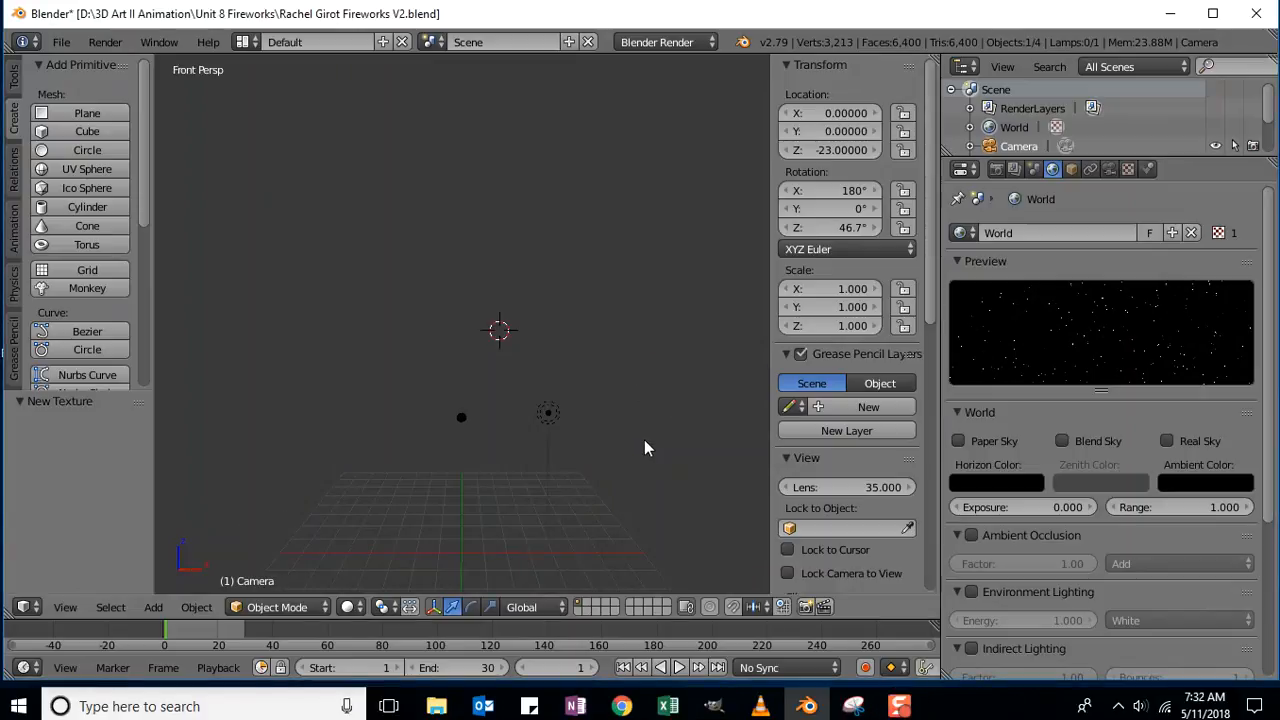
middle_click_drag(656, 449, 430, 449)
scroll(654, 479, "down", 2)
scroll(646, 481, "down", 4, "shift")
scroll(645, 481, "up", 2, "shift")
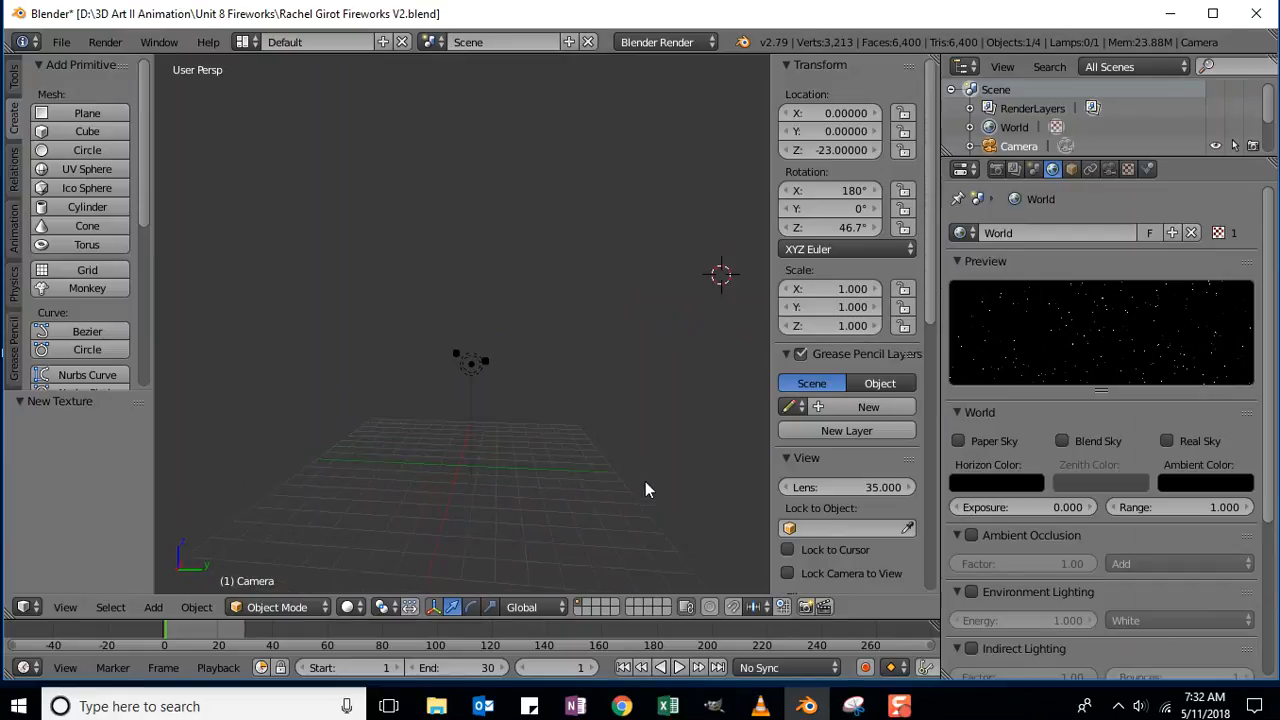
Play and stop the fireworks animation, then render frame 13 with F12.
left_click(680, 669)
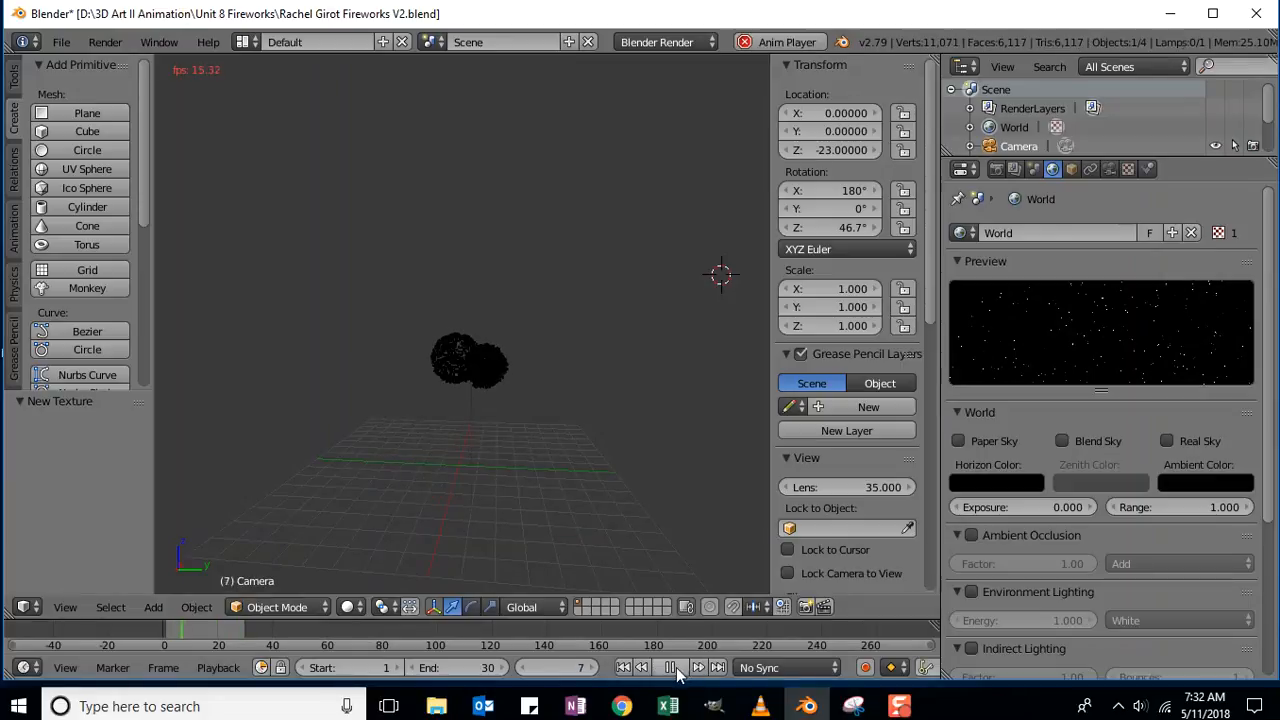
left_click(680, 672)
left_click(680, 672)
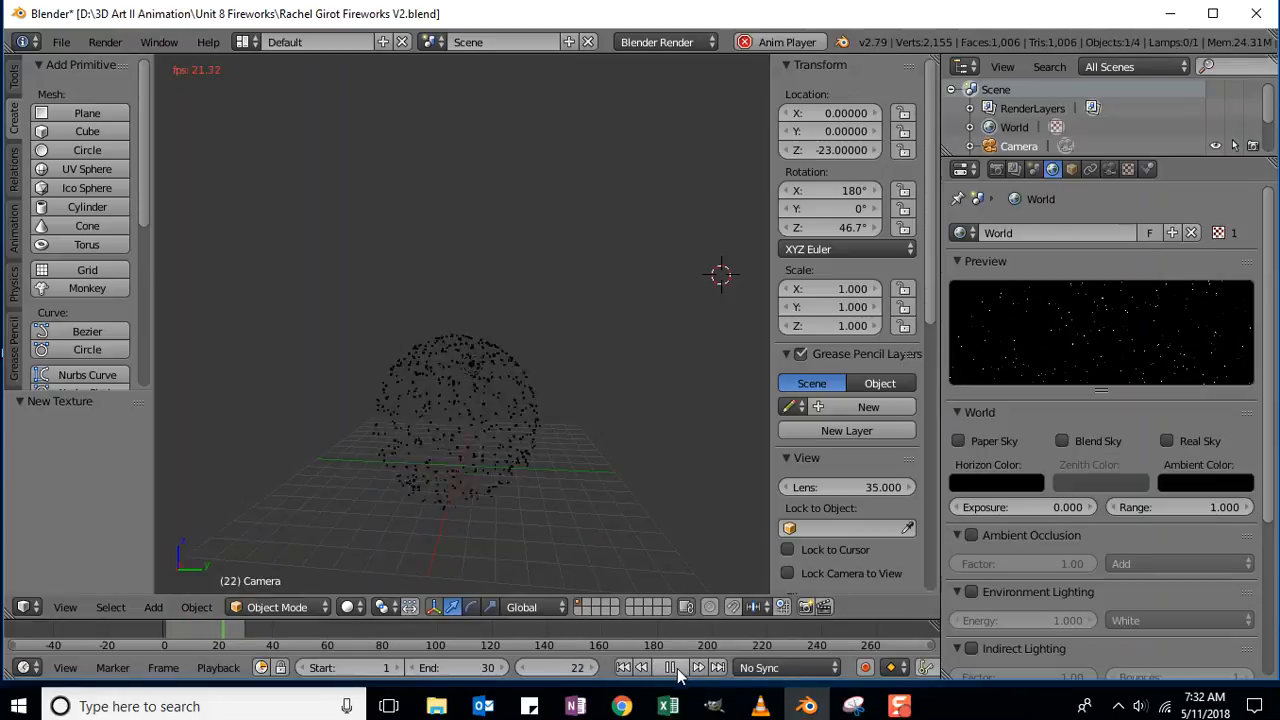
left_click(676, 672)
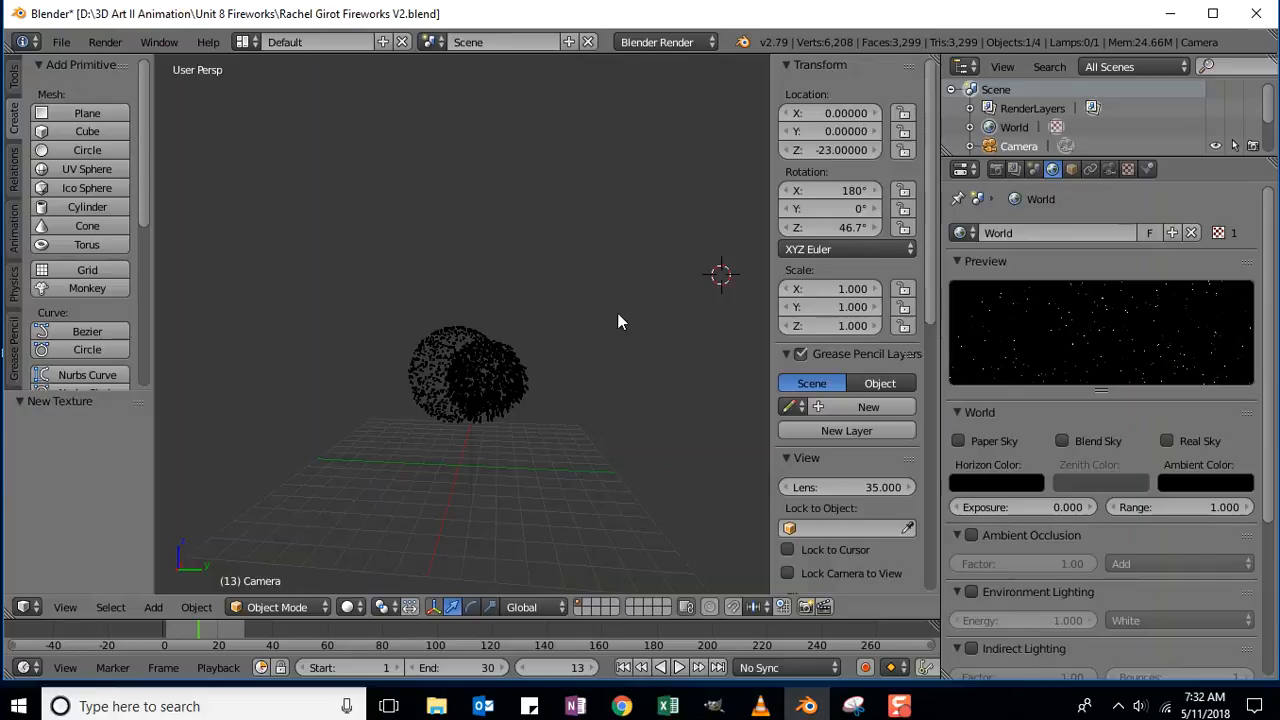
key("F12")
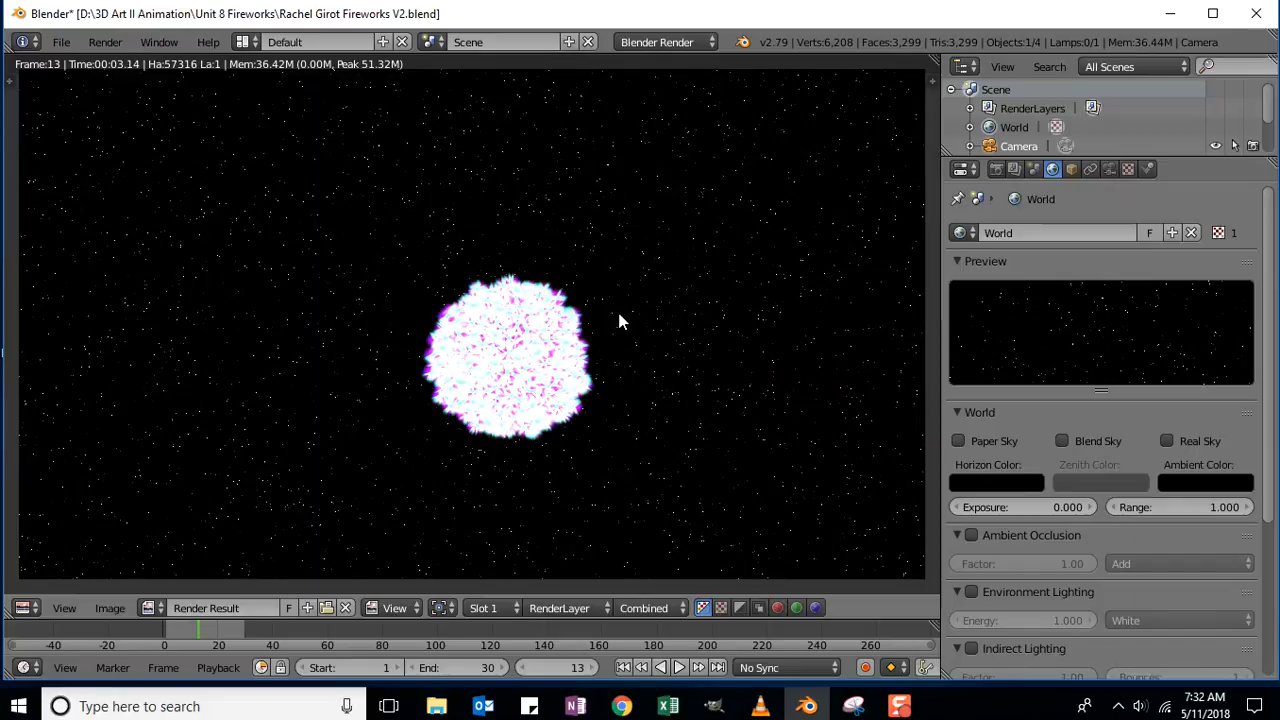
Render frame 14, then jump to frame 20 and render it.
left_click(592, 668)
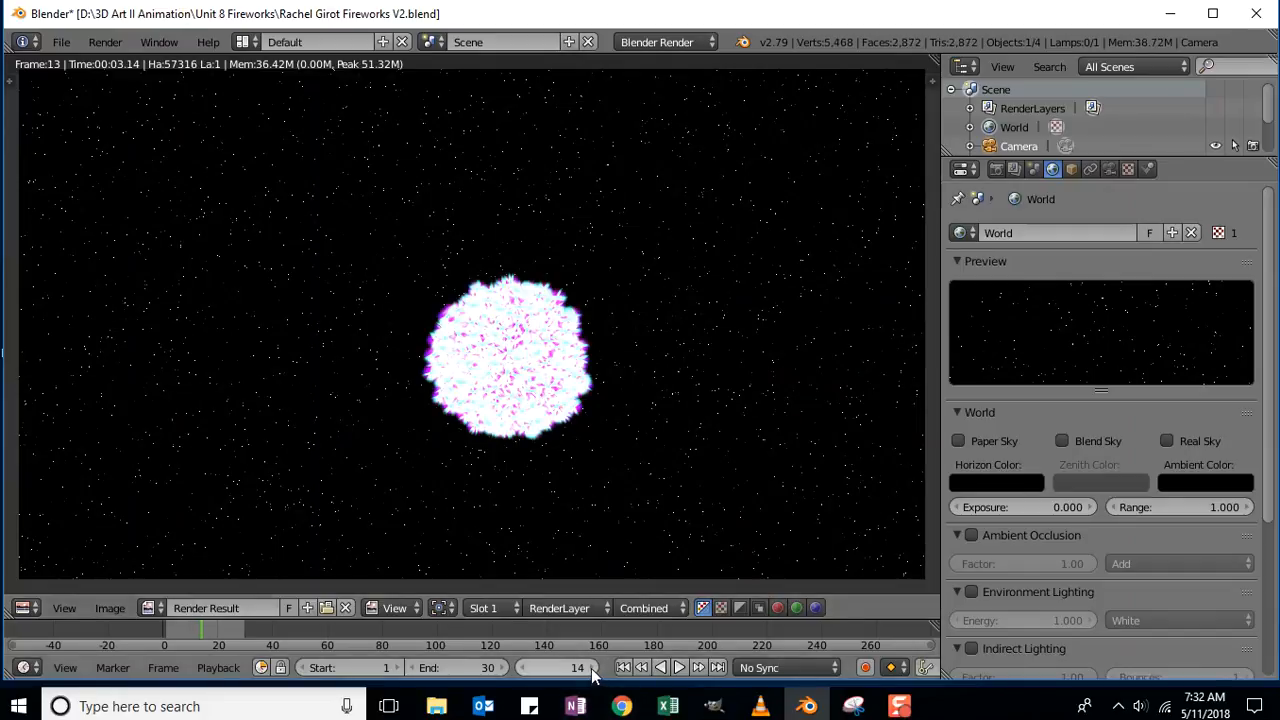
key("F12")
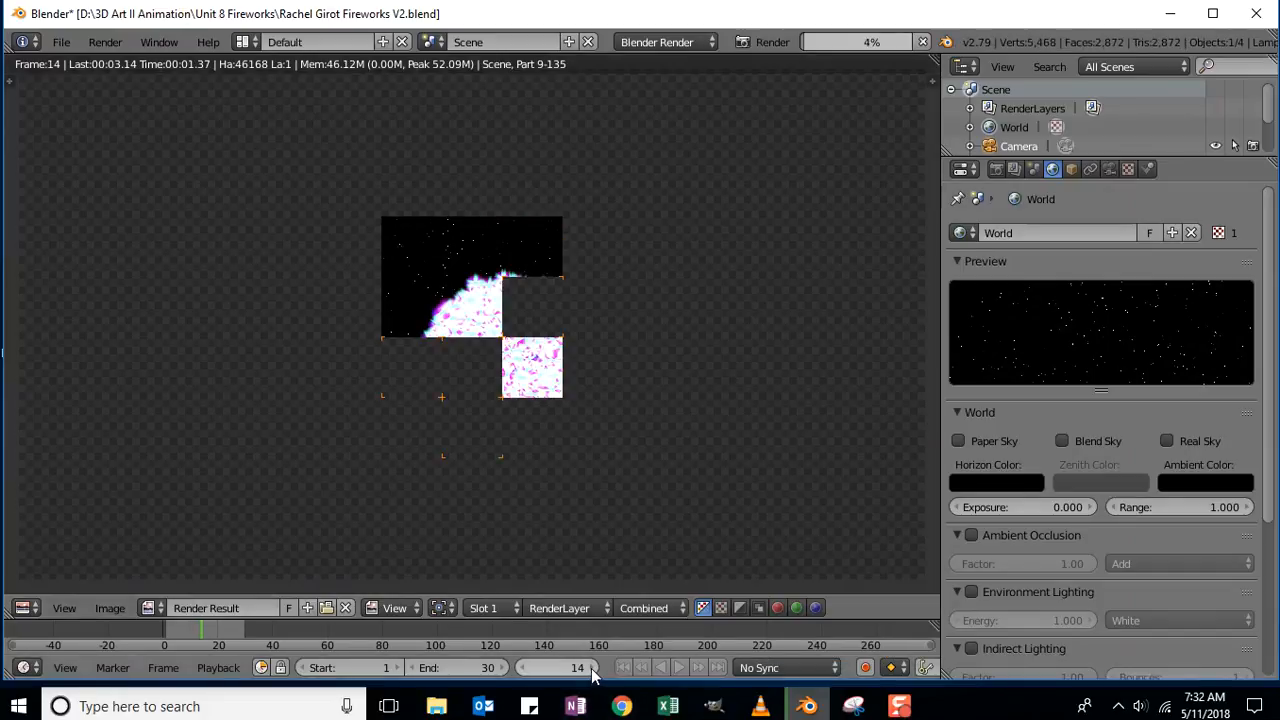
left_click(578, 668)
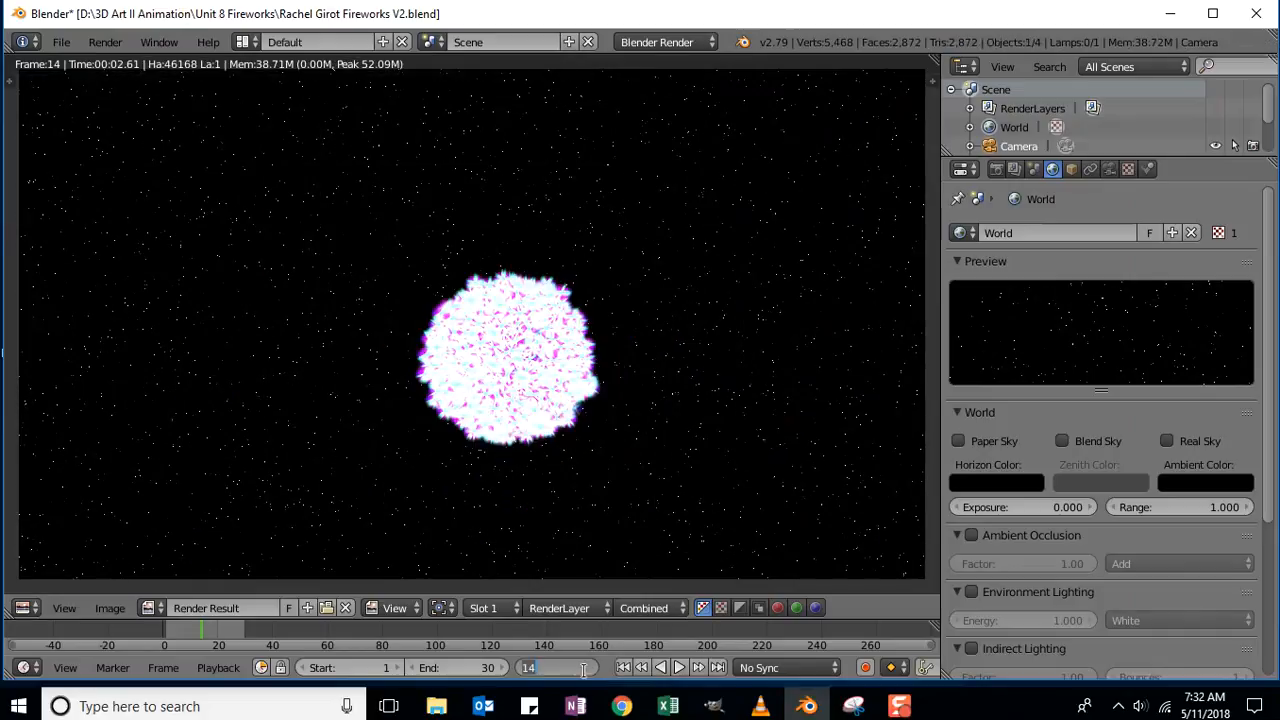
type("20")
key("Return")
key("F12")
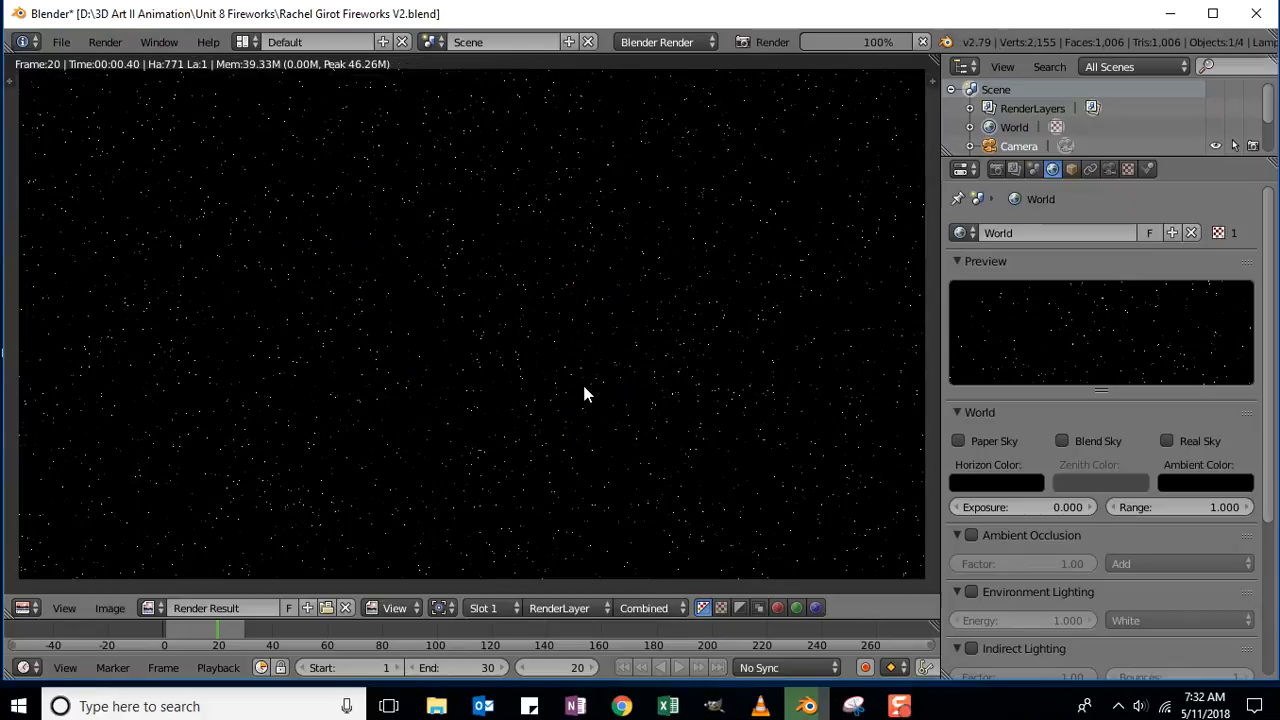
Jump to frame 5 and render it to see the centred burst.
left_click(565, 668)
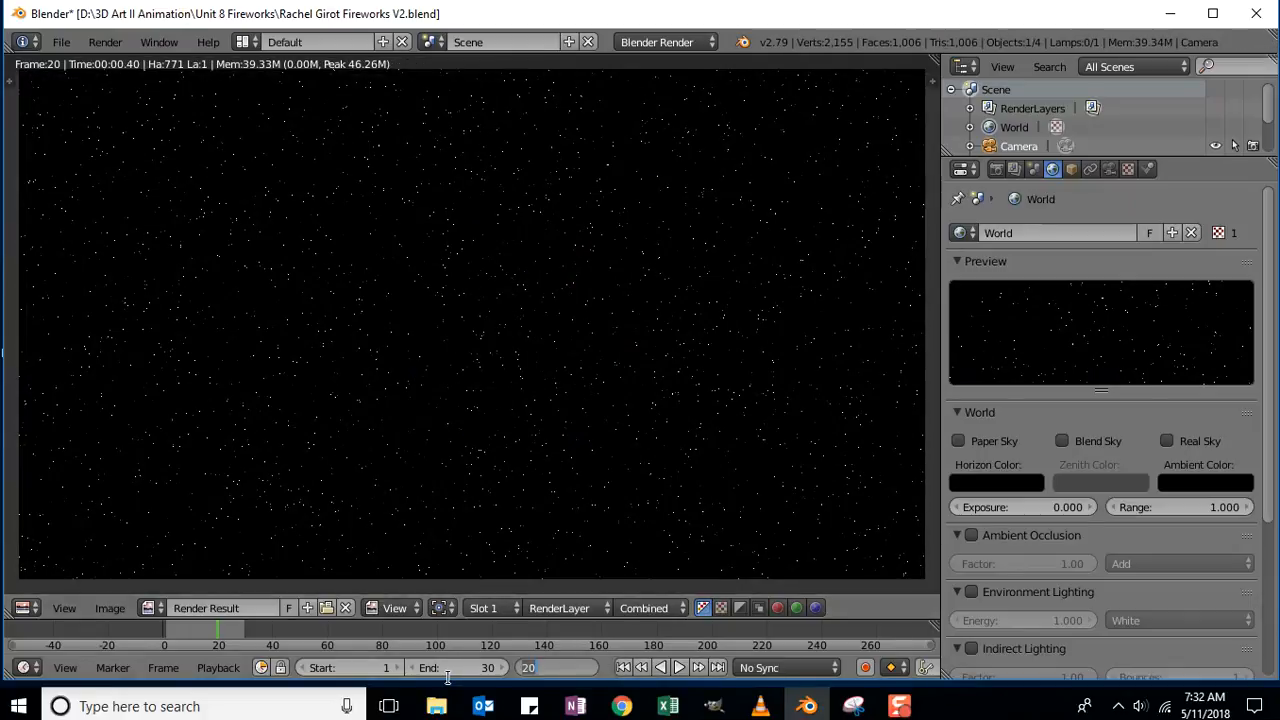
type("5")
key("Return")
key("F12")
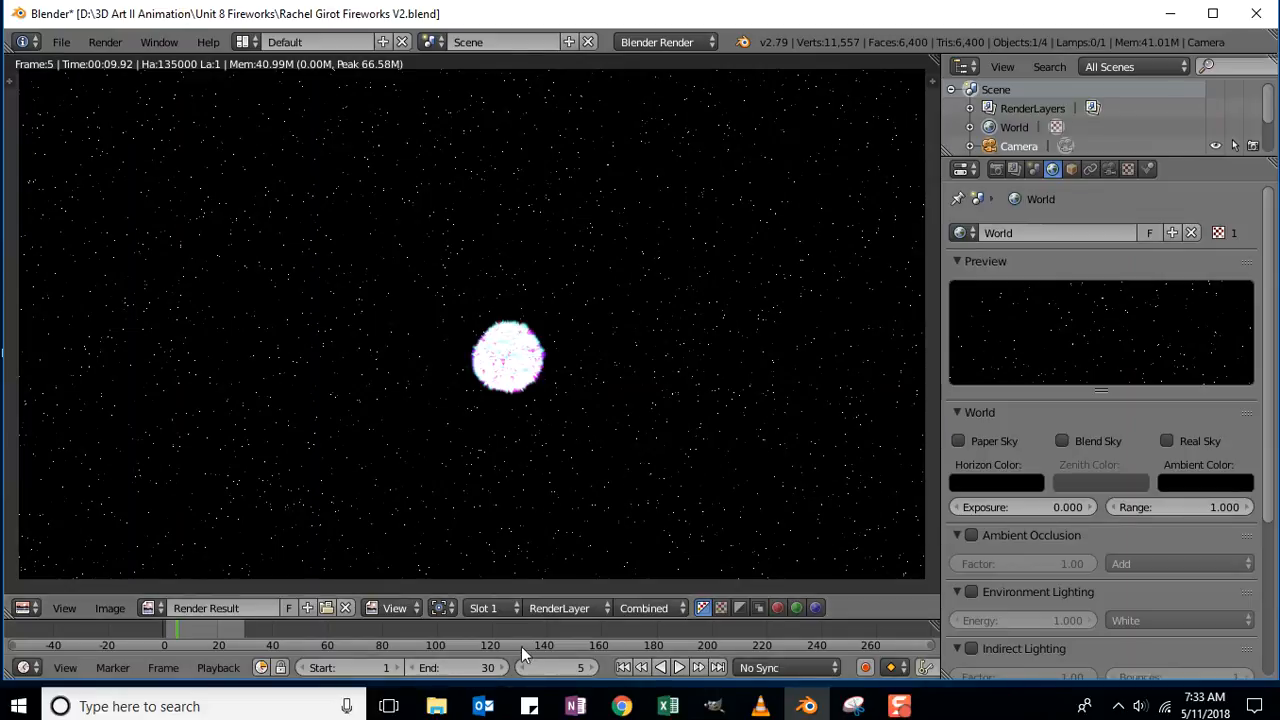
left_click(31, 607)
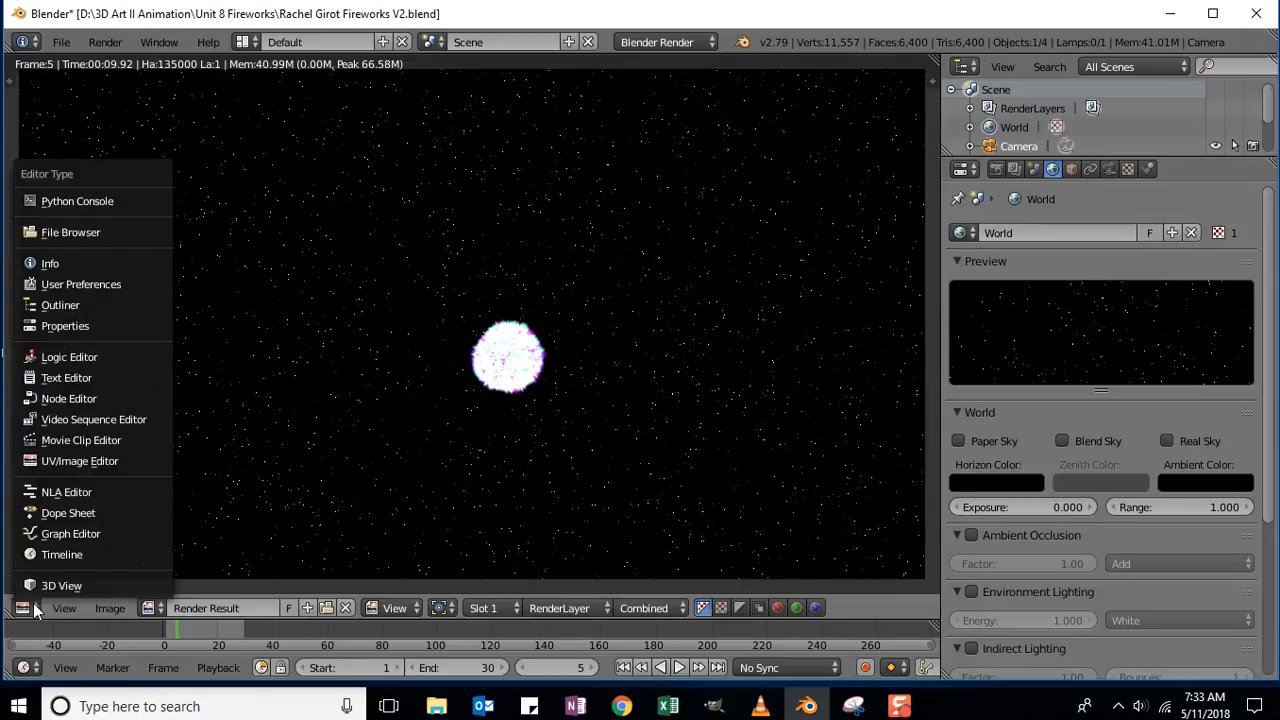
Return the area to the 3D View and raise the camera to about Z 3.97.
left_click(52, 586)
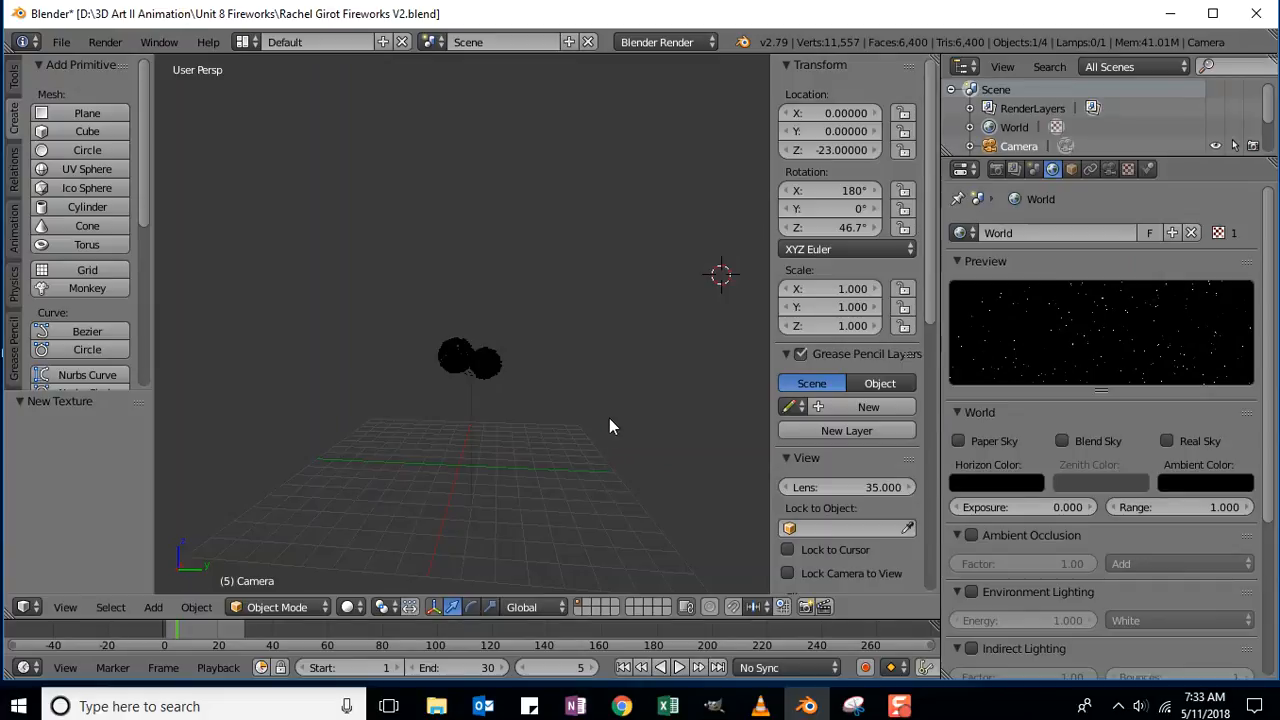
scroll(584, 422, "down", 2)
scroll(580, 425, "up", 2)
scroll(576, 430, "down", 4)
scroll(572, 438, "down", 2)
scroll(572, 438, "up", 1)
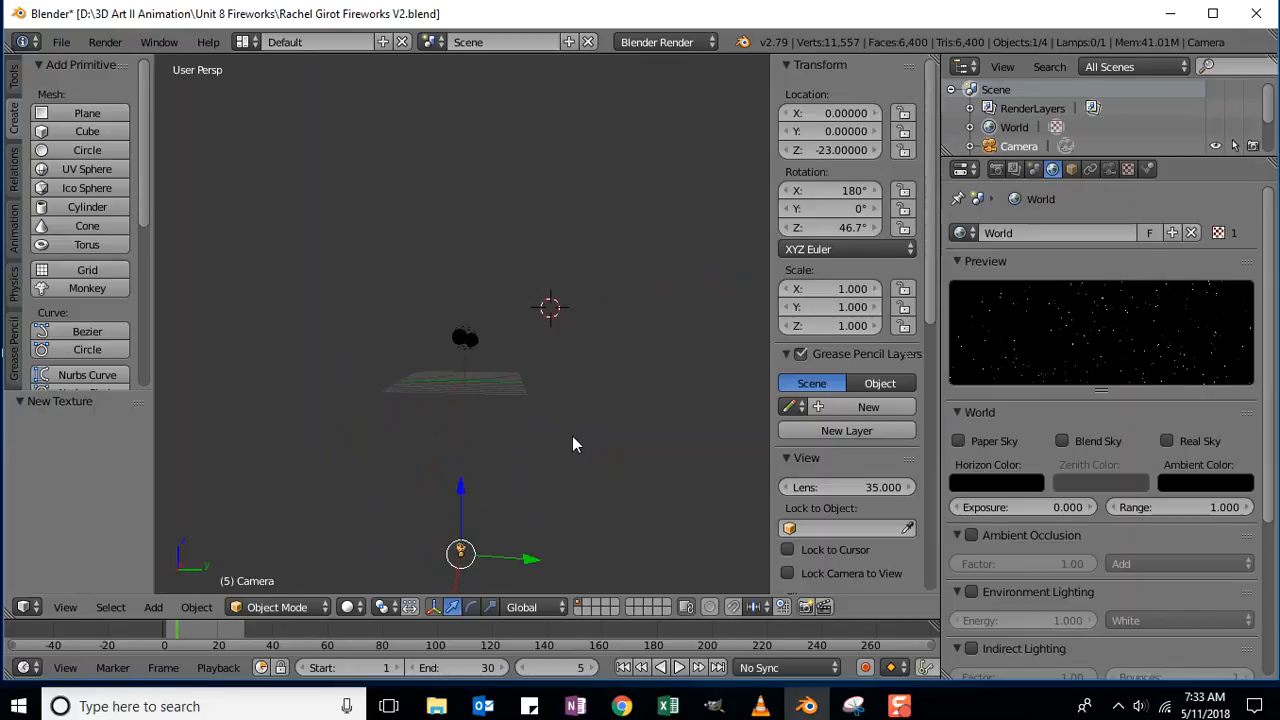
left_click_drag(459, 477, 455, 282)
In Top view, move the camera to about X 18.5 and Y 1.08.
middle_click_drag(587, 370, 621, 475)
key("KP_7")
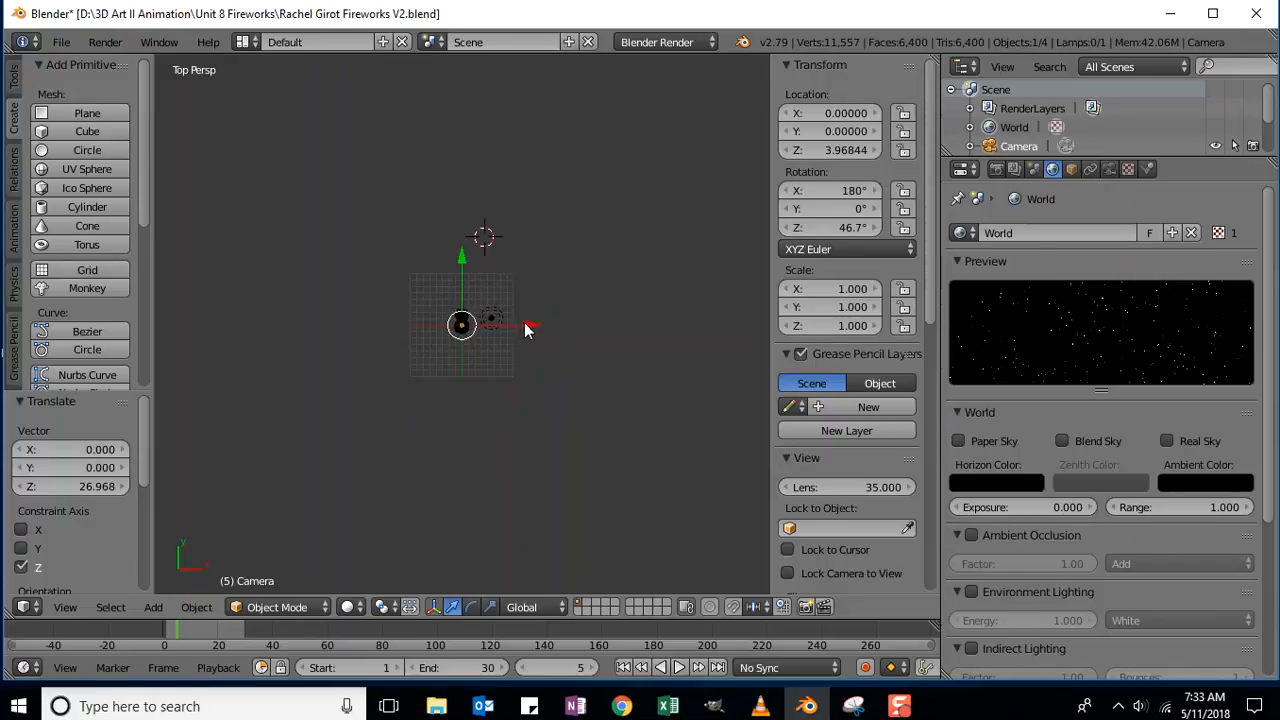
left_click_drag(527, 325, 657, 324)
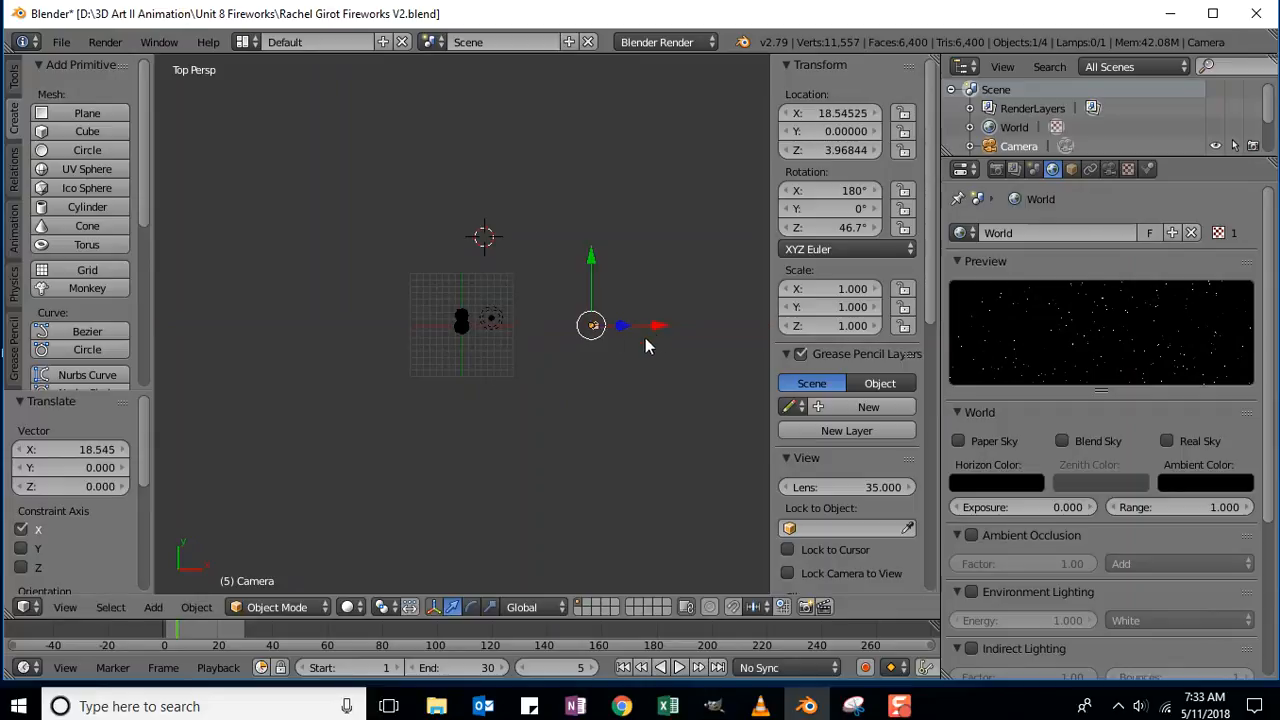
left_click_drag(594, 263, 593, 250)
middle_click_drag(688, 436, 677, 397)
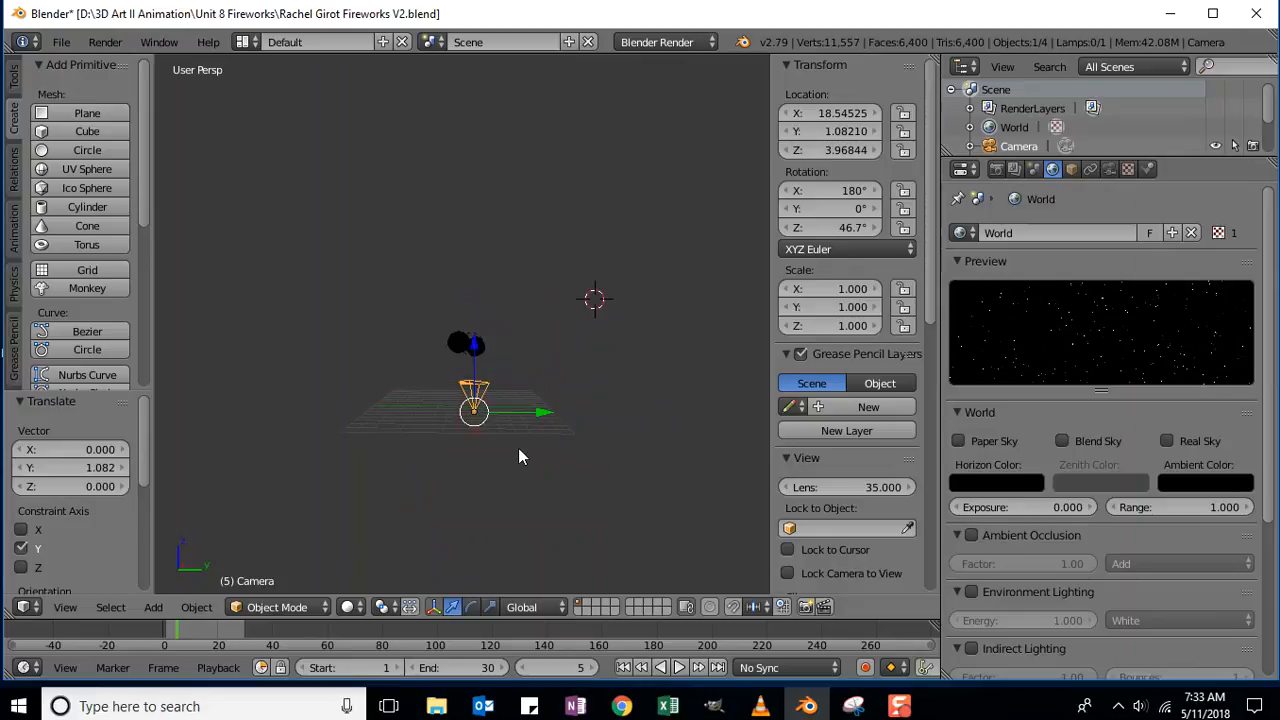
Set the camera rotation to X 90° and Z 90° in the N panel.
left_click(837, 191)
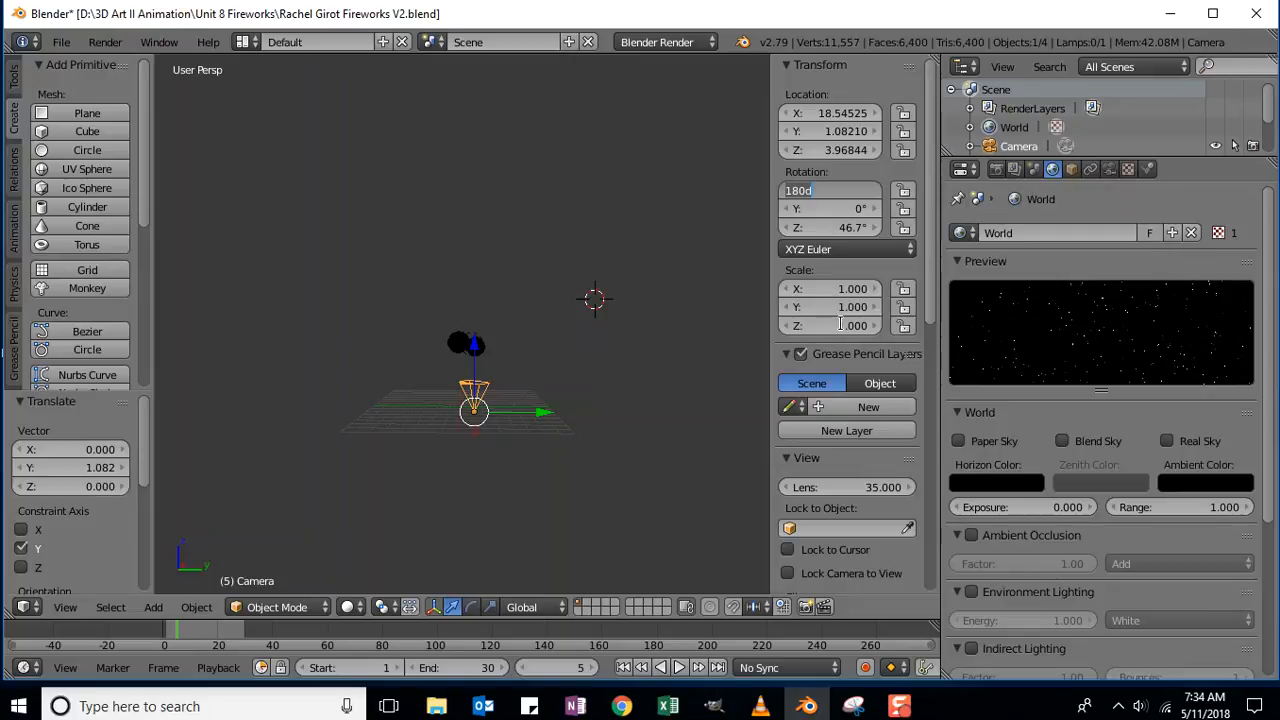
type("0")
key("Return")
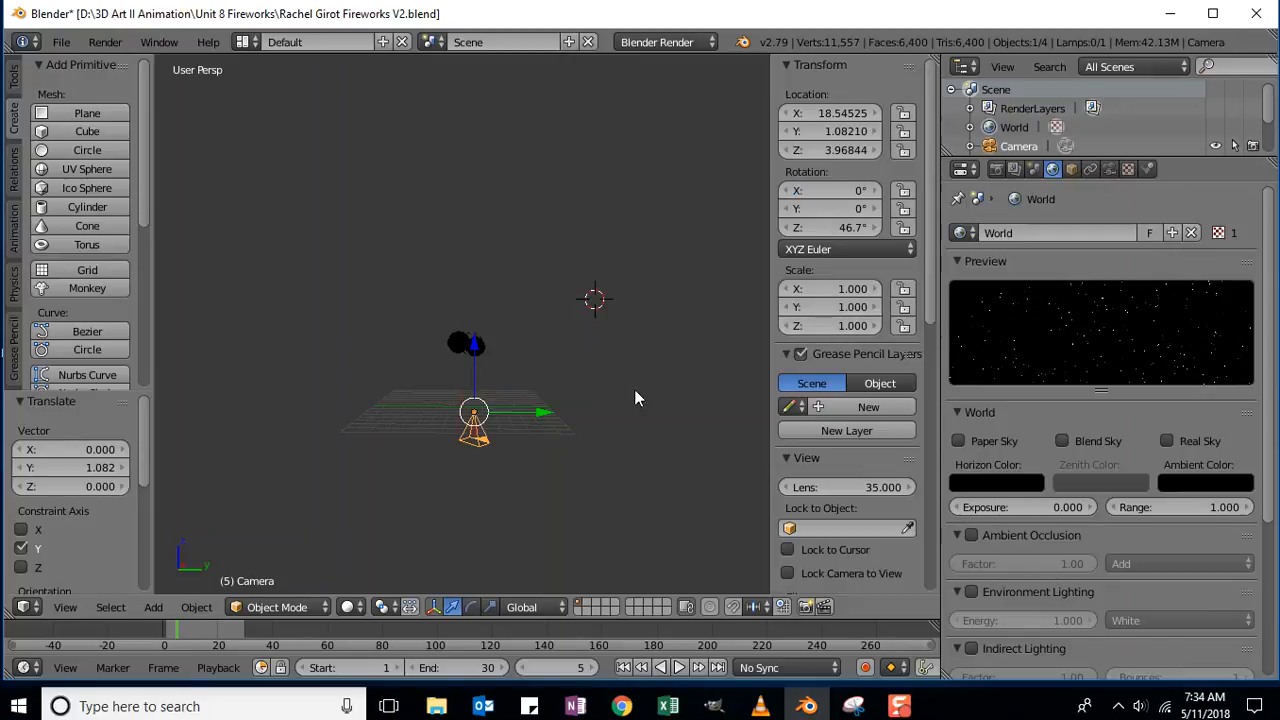
left_click(852, 191)
type("90")
key("Return")
left_click(826, 227)
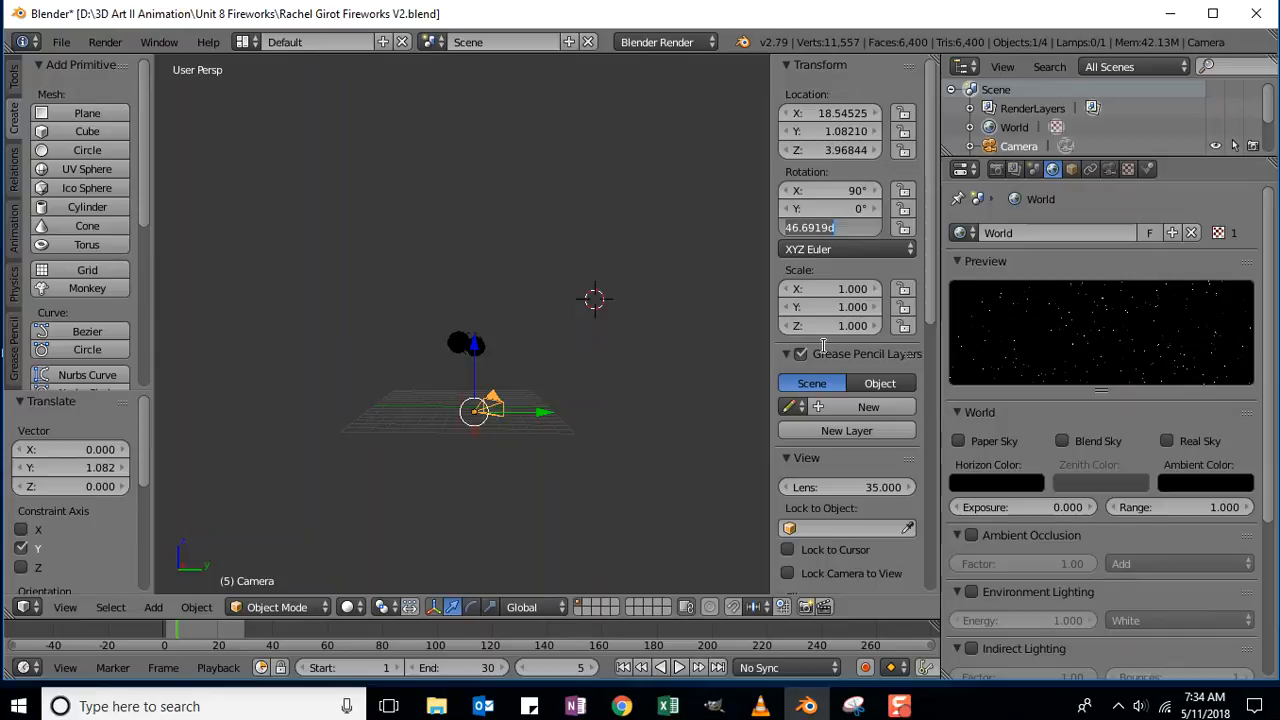
type("0")
key("Return")
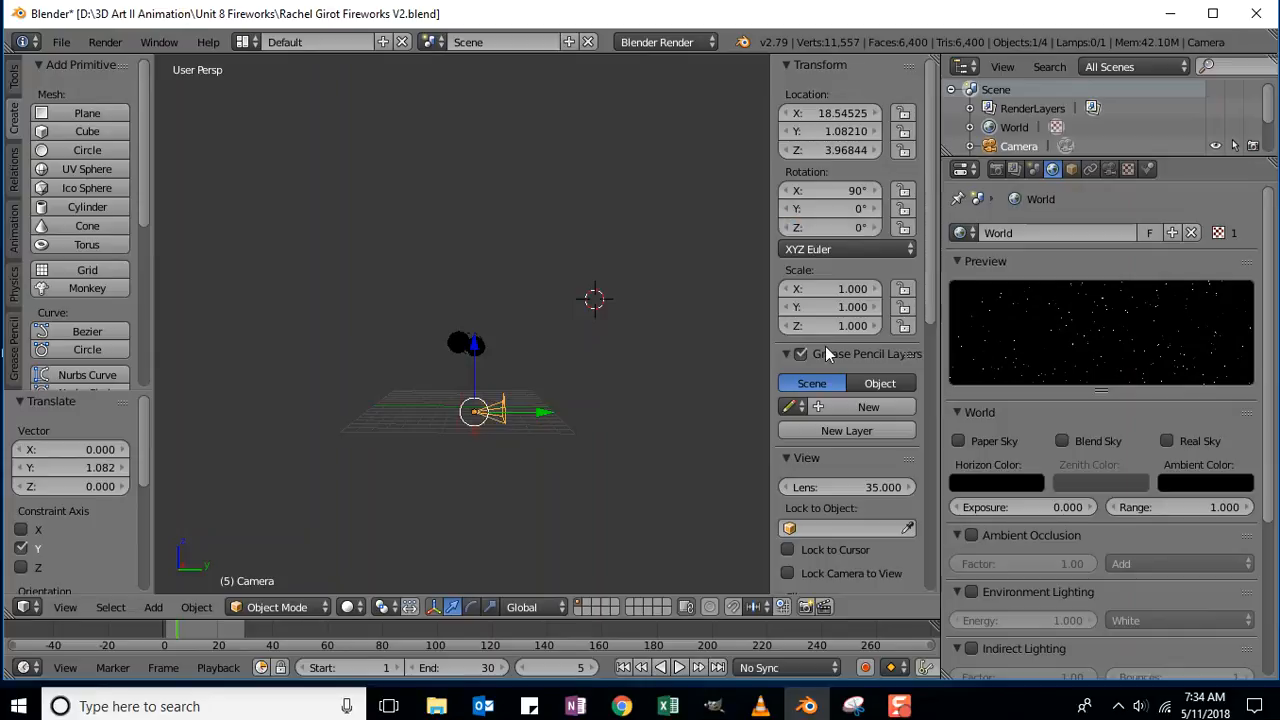
left_click(843, 228)
type("90")
key("Return")
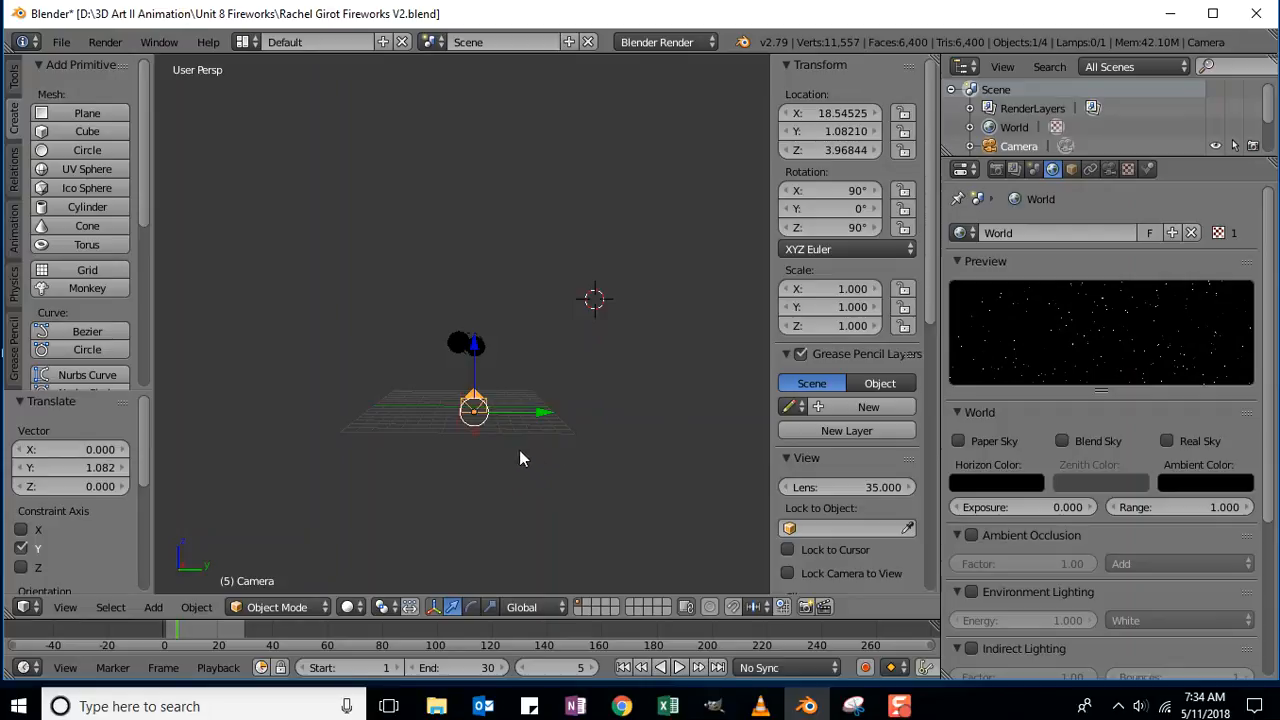
Render frame 5 from the repositioned camera with F12.
scroll(534, 402, "up", 2)
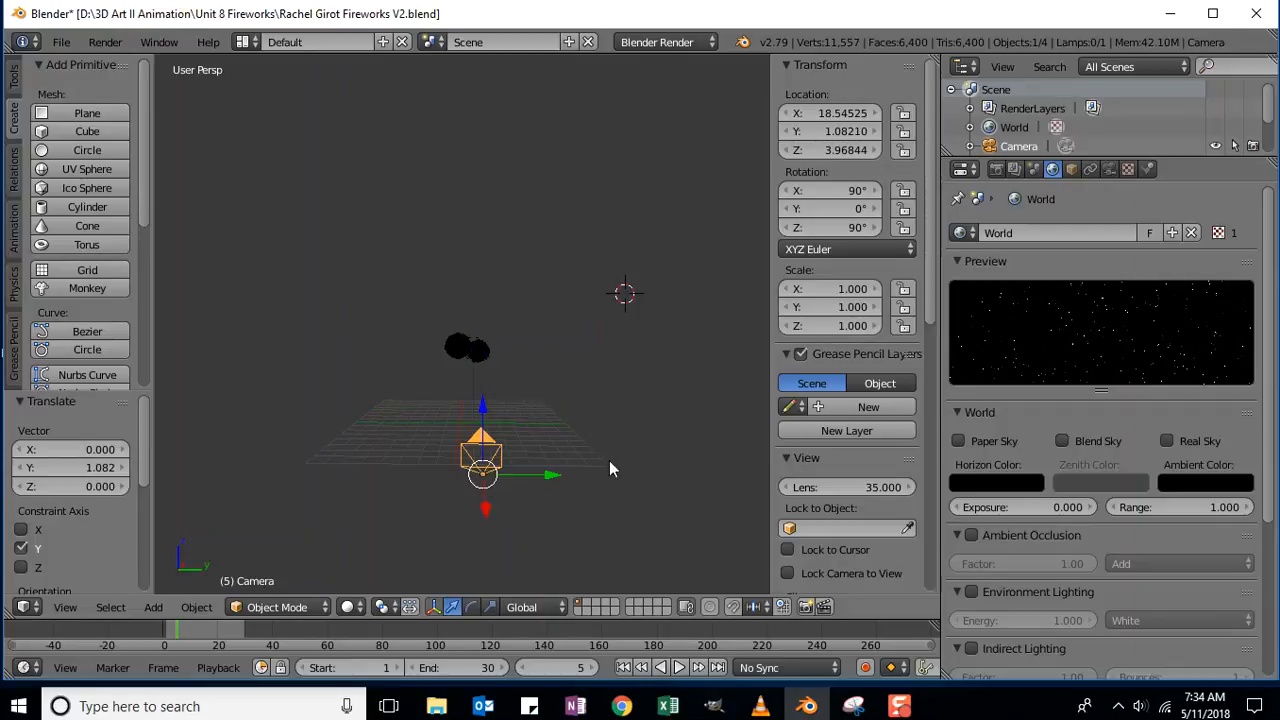
mouse_move(583, 553)
middle_mouse_down()
mouse_move(578, 60)
mouse_move(583, 567)
mouse_move(579, 551)
middle_mouse_up()
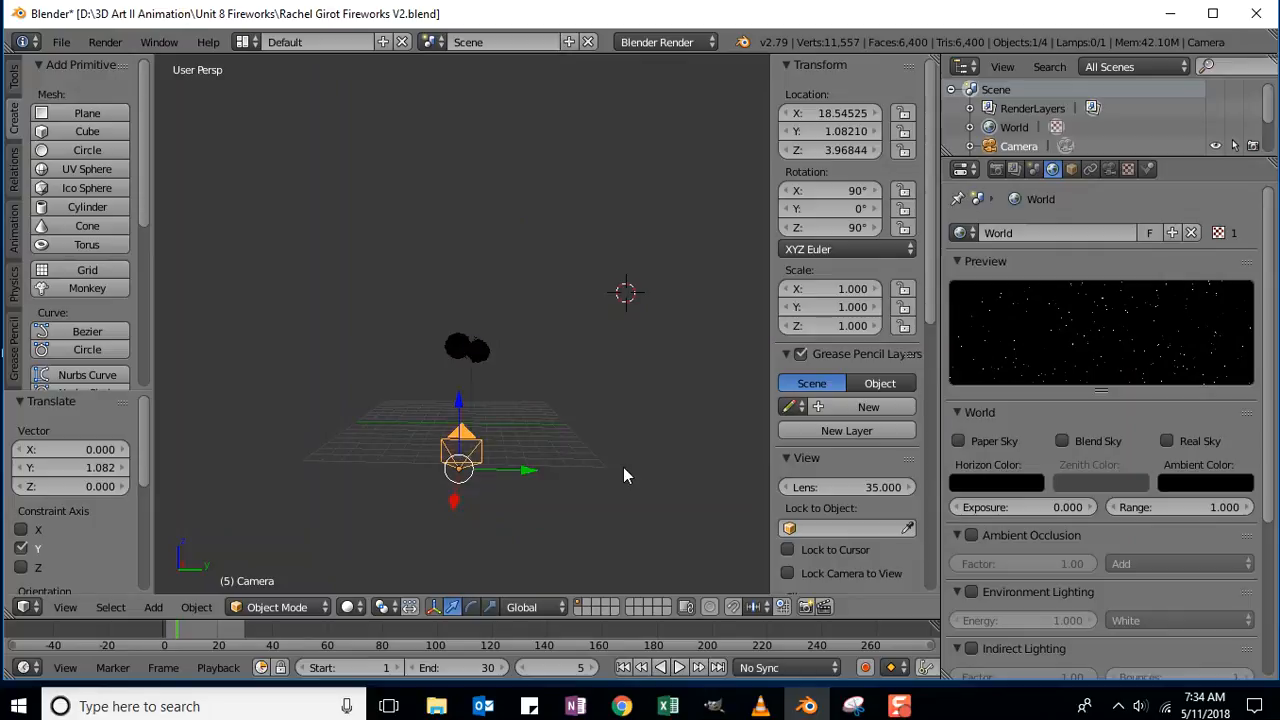
key("F12")
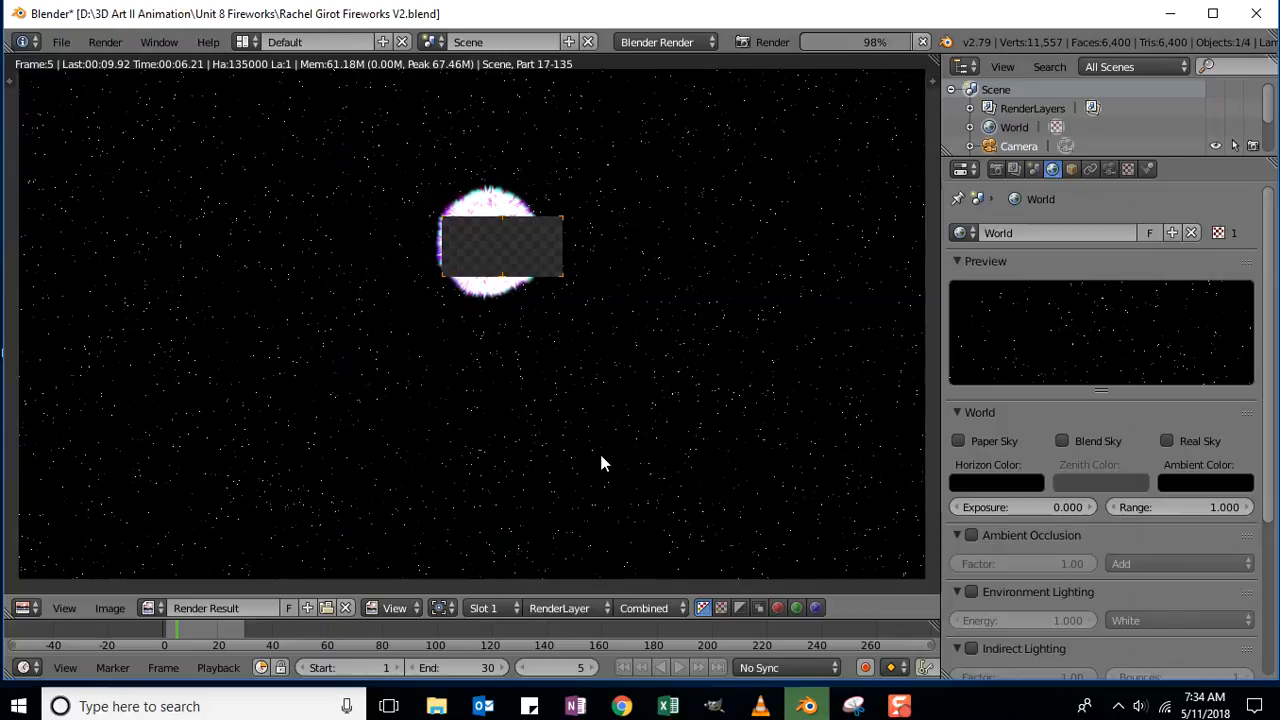
Set the current frame to 10 and re-render it with F12.
left_click(590, 675)
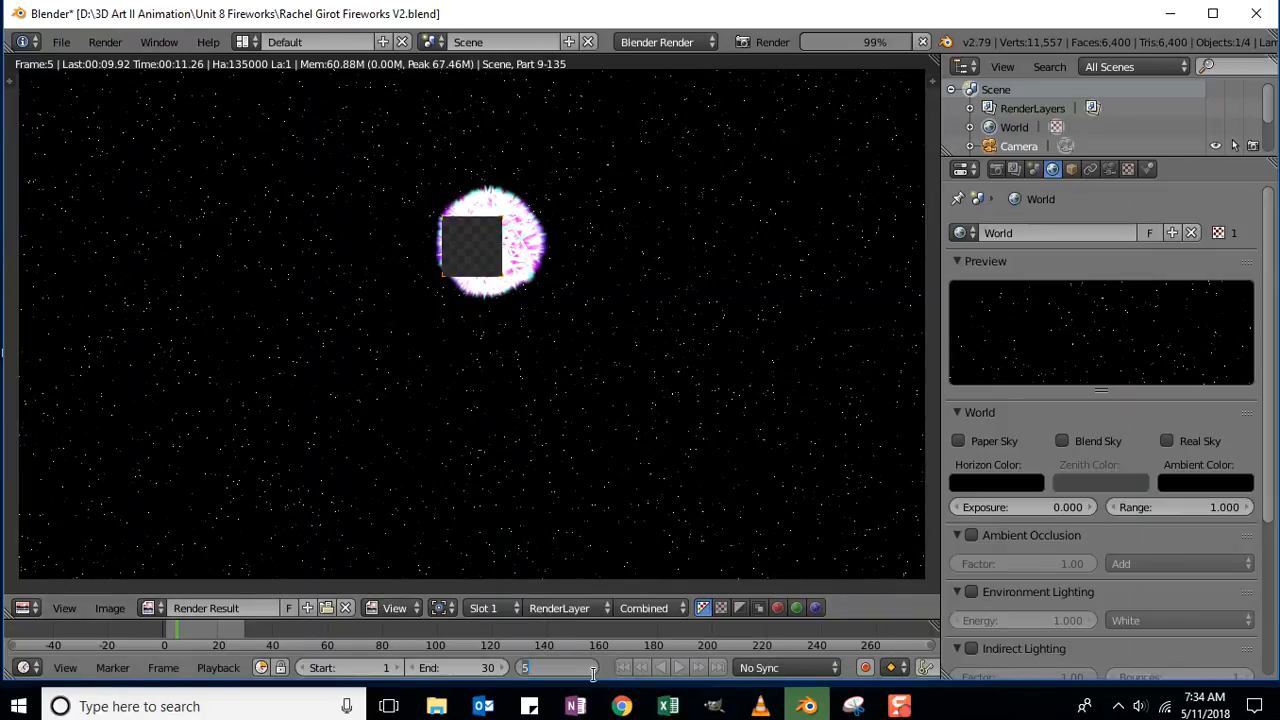
type("10")
key("Return")
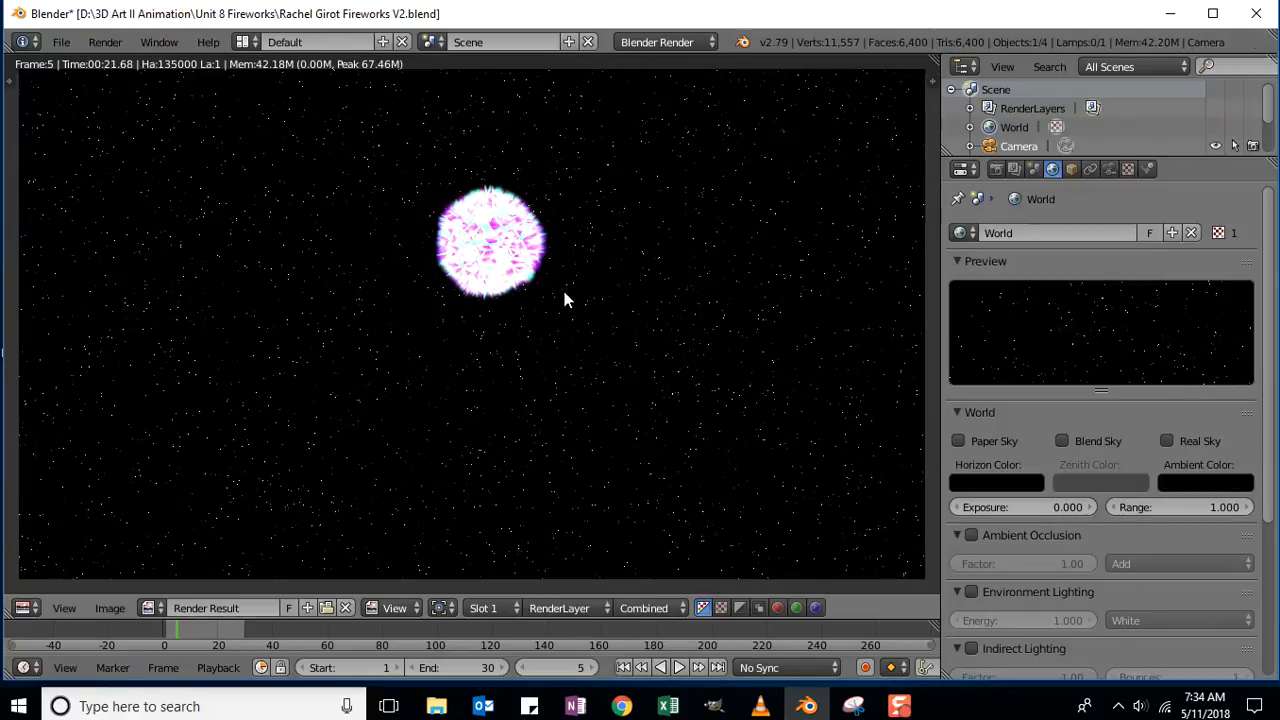
key("F12")
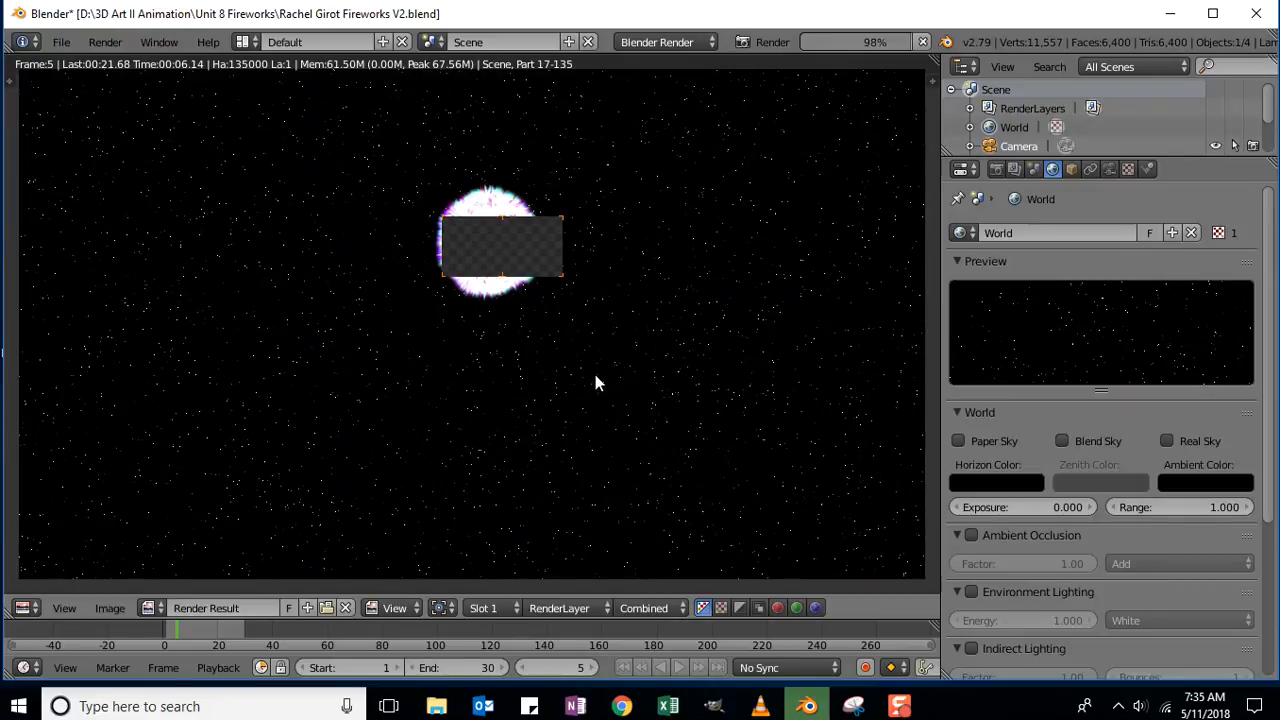
left_click(22, 607)
Return the render area to the 3D Viewport and orbit to a higher angle.
left_click(44, 588)
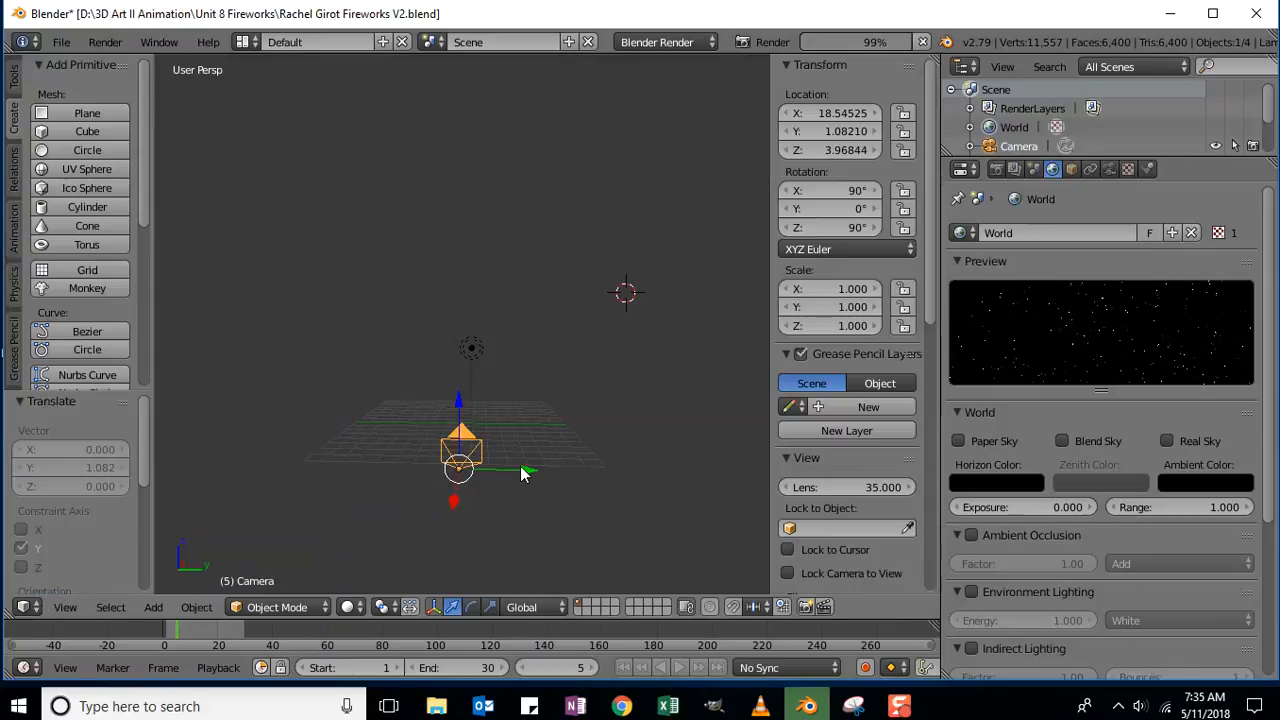
mouse_move(635, 401)
middle_mouse_down()
mouse_move(651, 488)
mouse_move(621, 522)
mouse_move(647, 441)
mouse_move(619, 408)
mouse_move(647, 403)
mouse_move(631, 406)
mouse_move(645, 418)
middle_mouse_up()
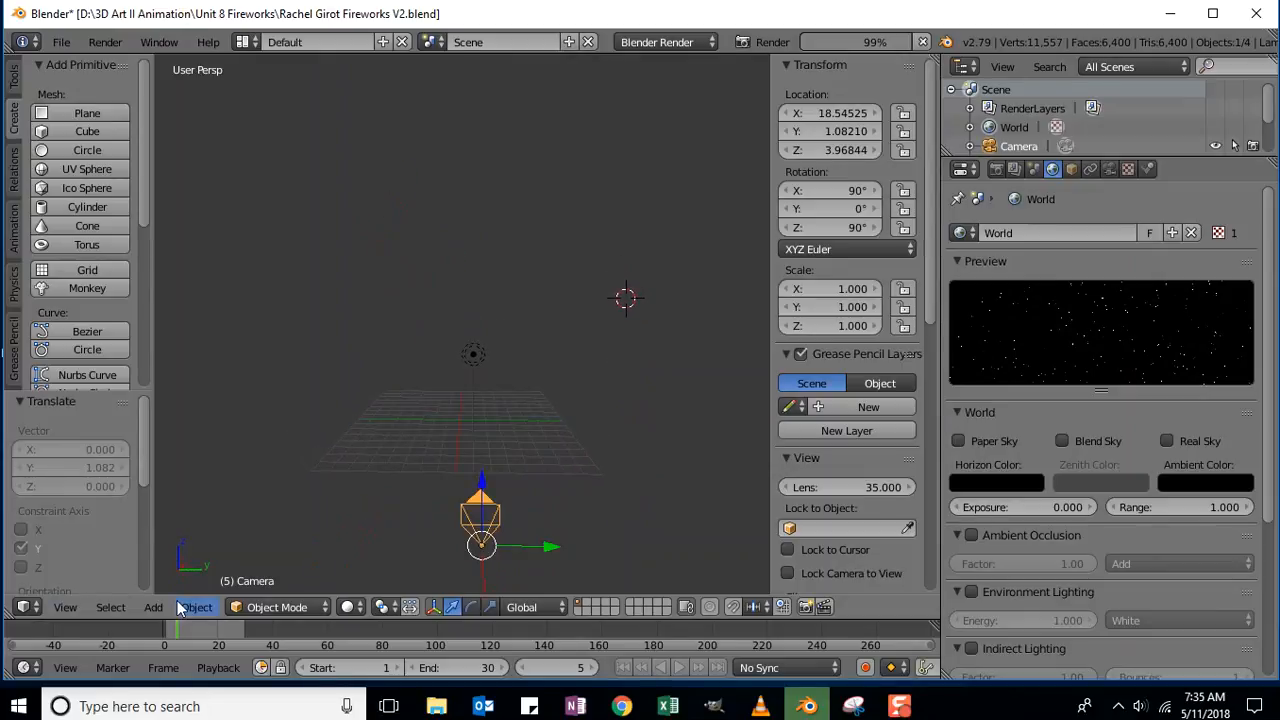
left_click(24, 607)
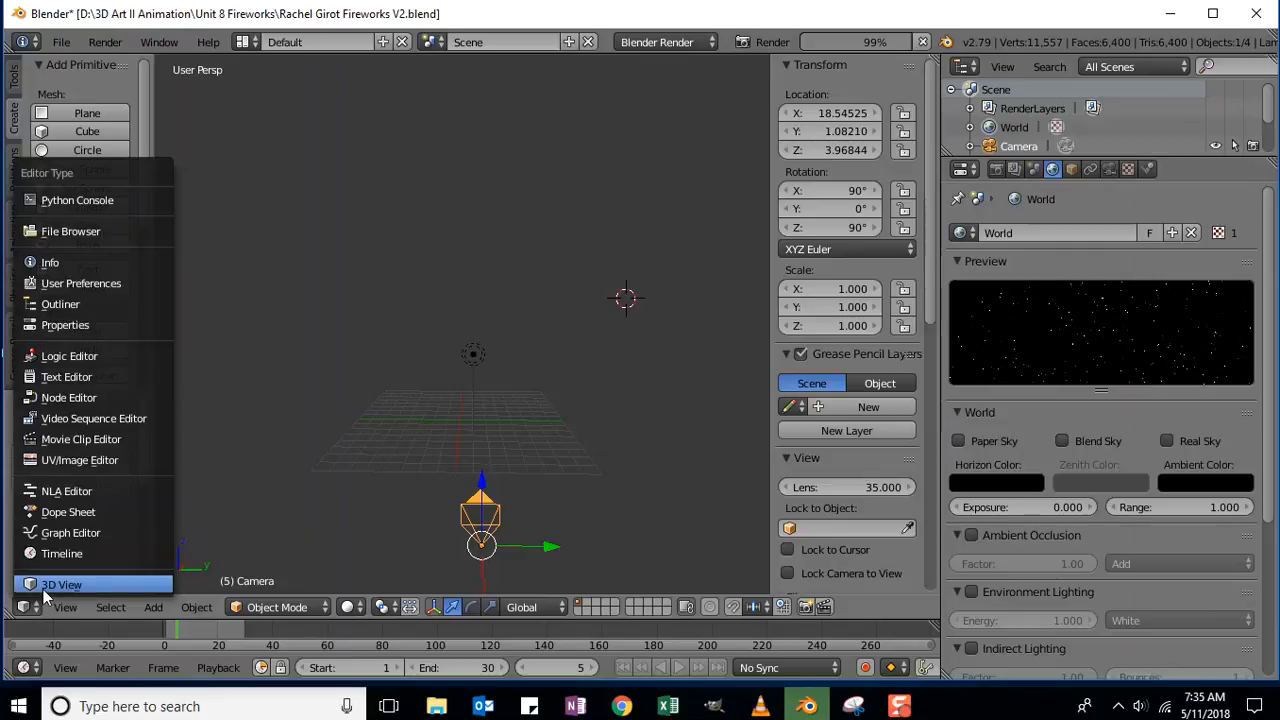
left_click(43, 589)
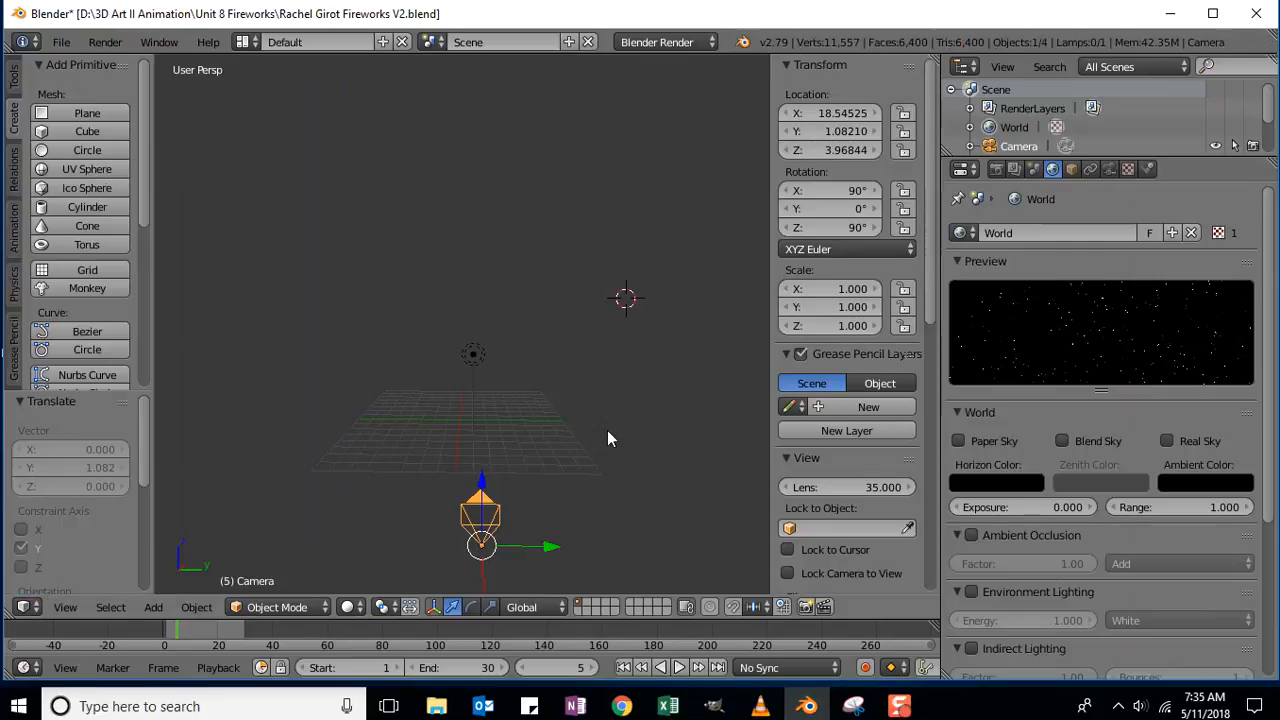
Zoom the view in and out, then switch to Camera Persp with Numpad 0.
scroll(607, 438, "down", 2)
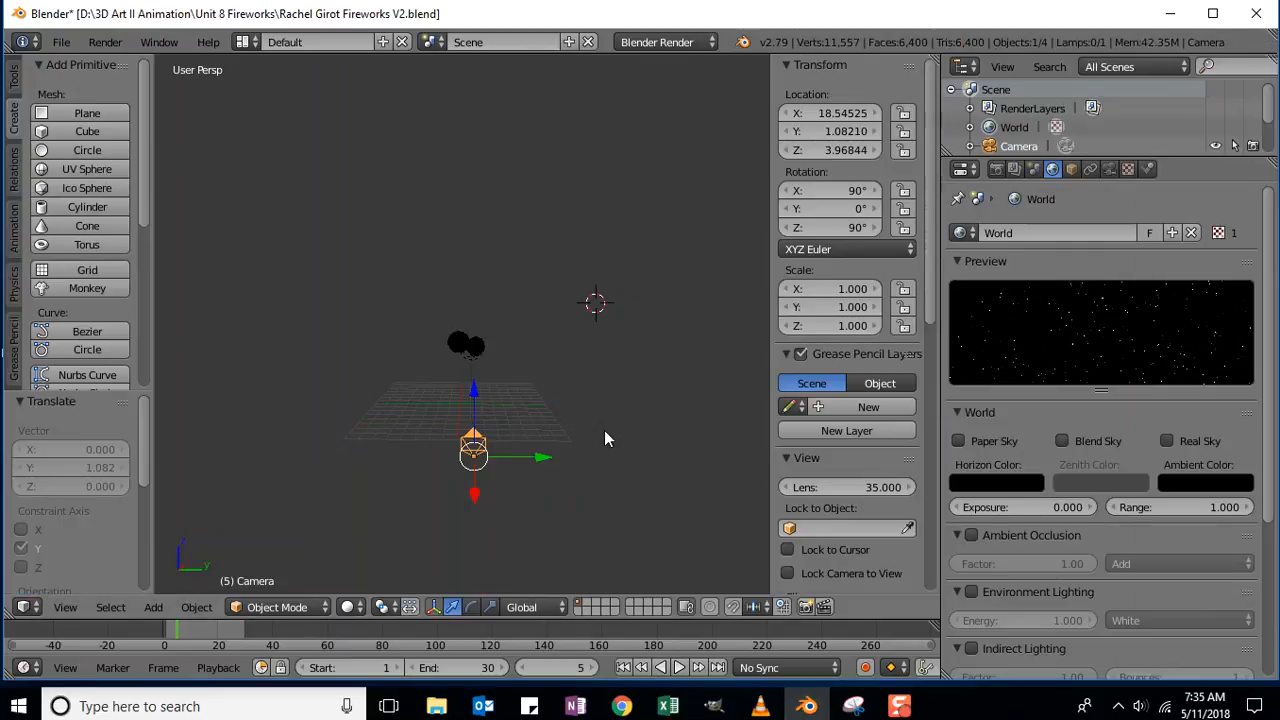
scroll(606, 438, "up", 5)
scroll(599, 433, "down", 3)
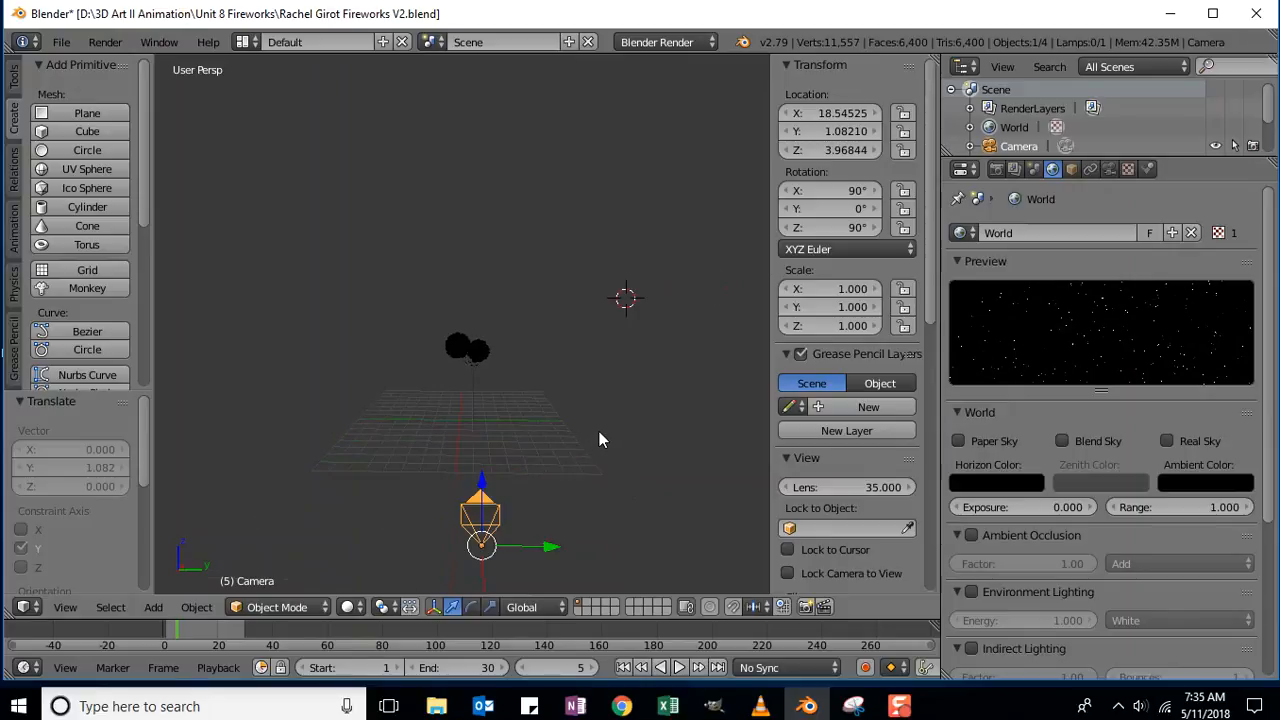
scroll(597, 433, "up", 5)
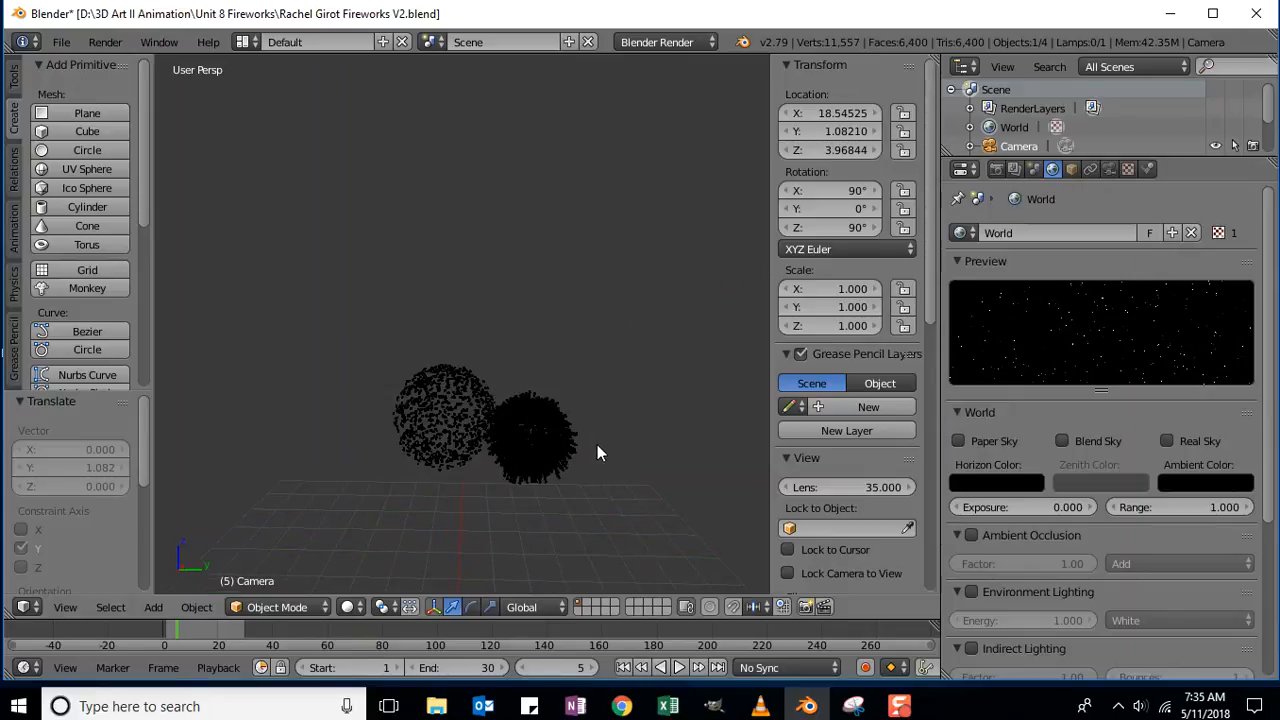
scroll(597, 444, "down", 4)
scroll(596, 446, "down", 3)
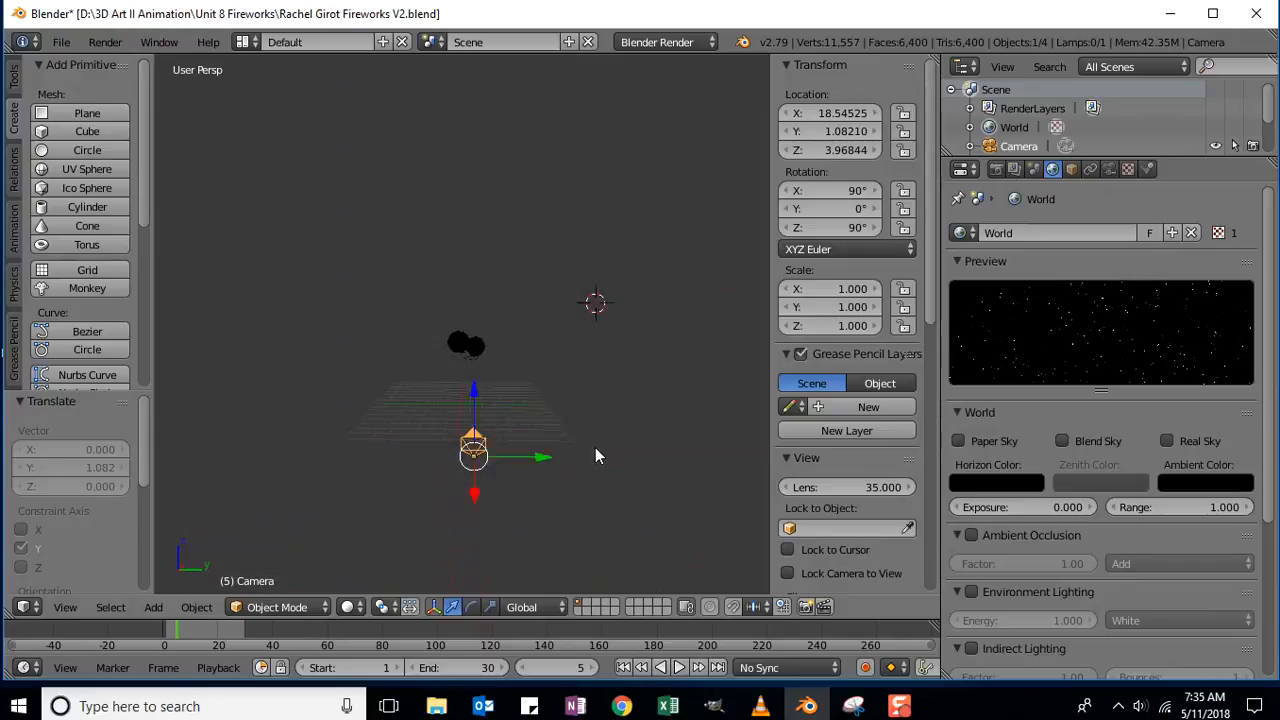
scroll(593, 447, "up", 5)
scroll(588, 455, "up", 5)
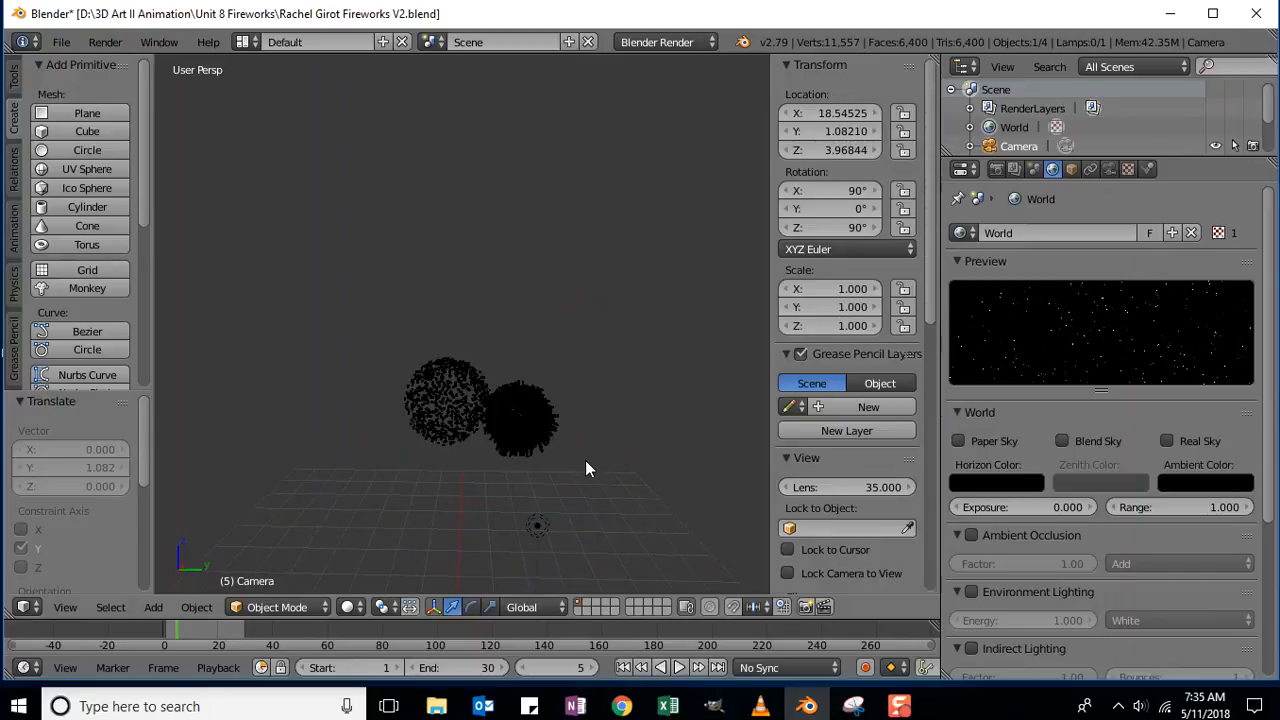
scroll(640, 470, "down", 3)
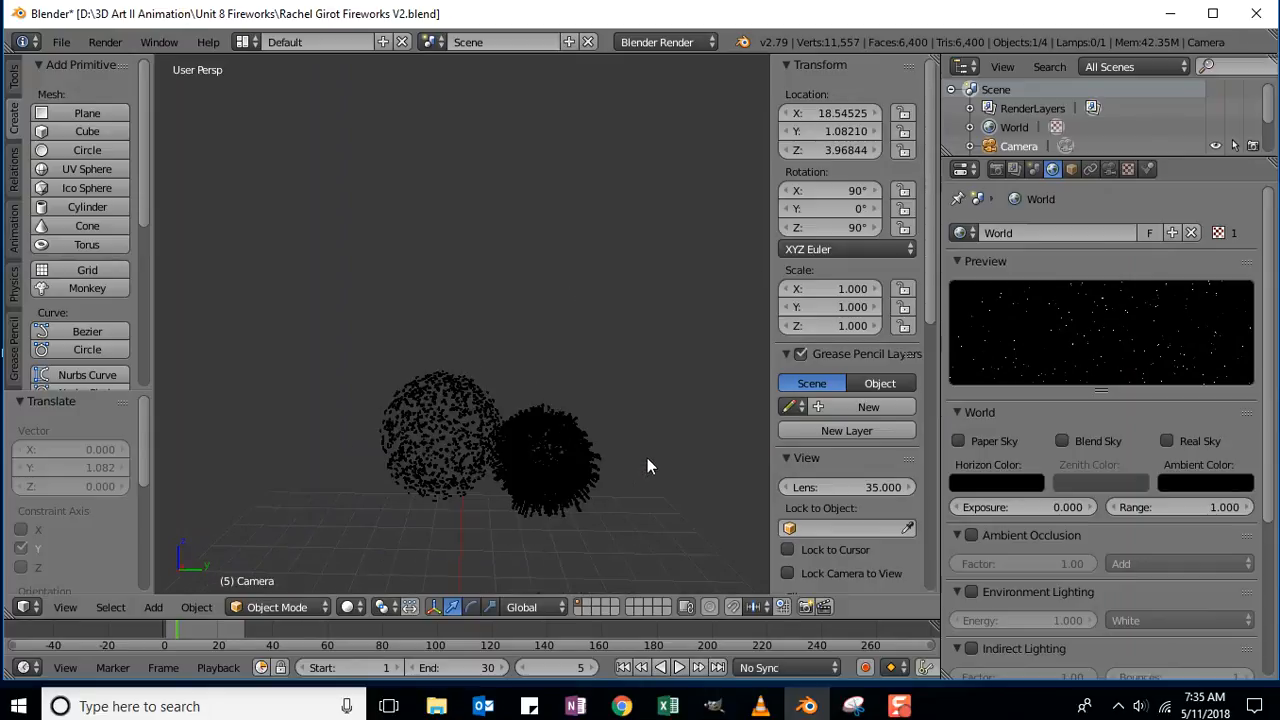
scroll(645, 463, "down", 2)
scroll(642, 461, "down", 1)
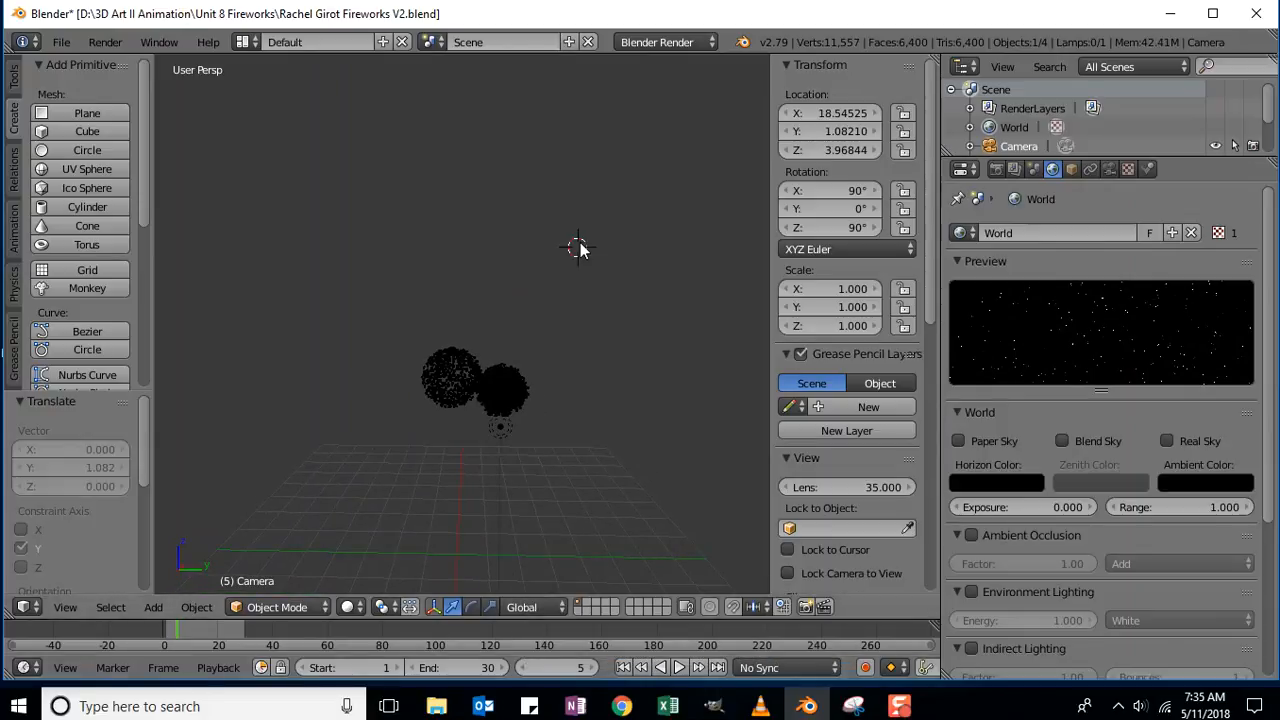
key("KP_0")
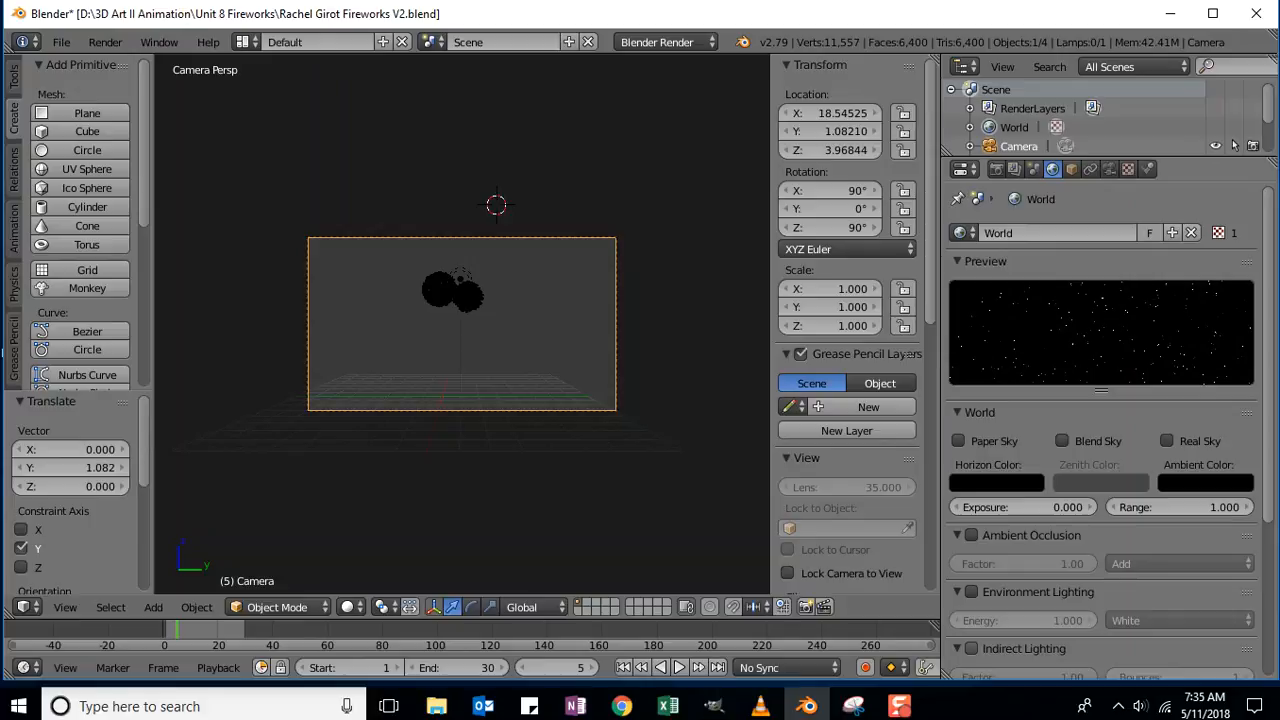
Change the render output file format from PNG to AVI Raw.
left_click(995, 170)
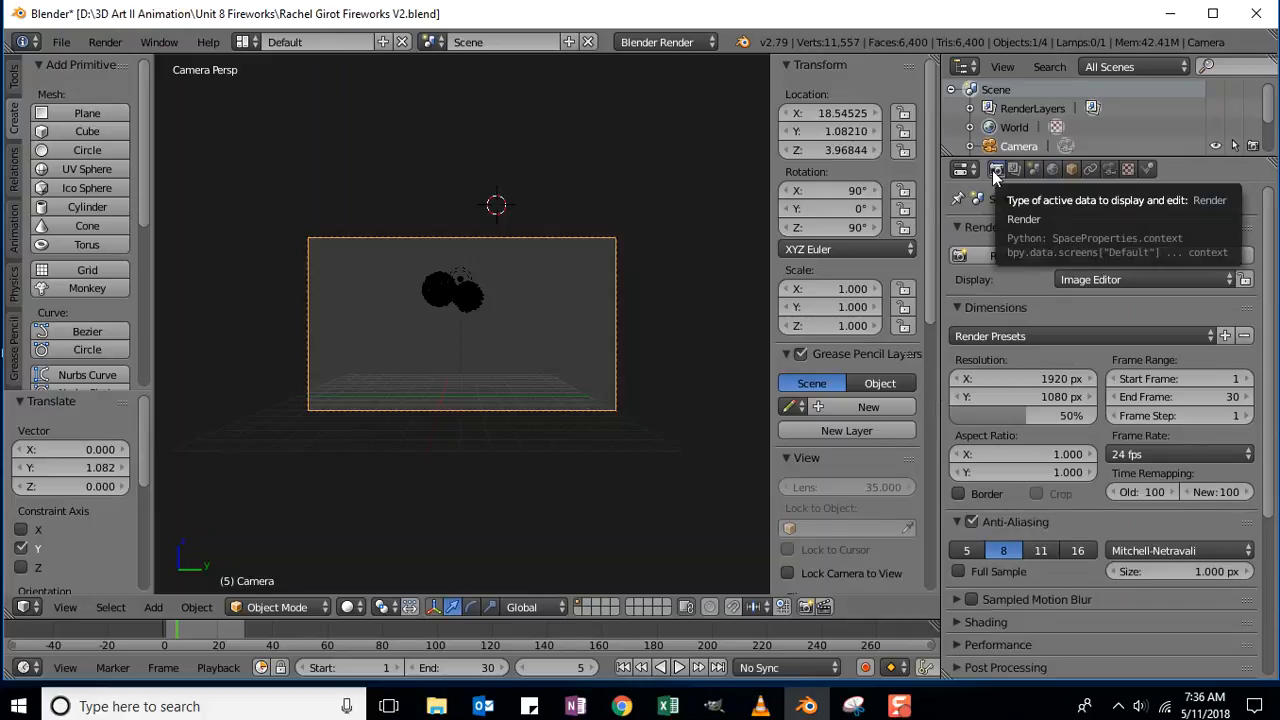
left_click_drag(1267, 261, 1274, 475)
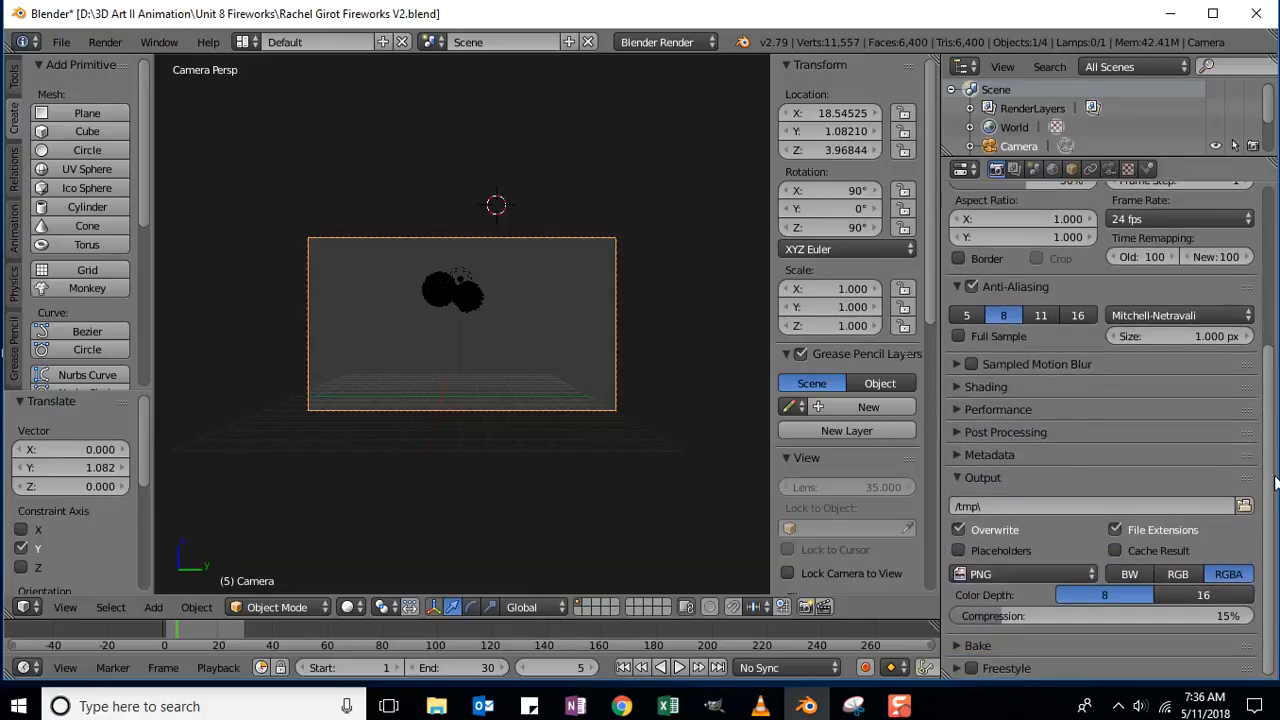
left_click(989, 572)
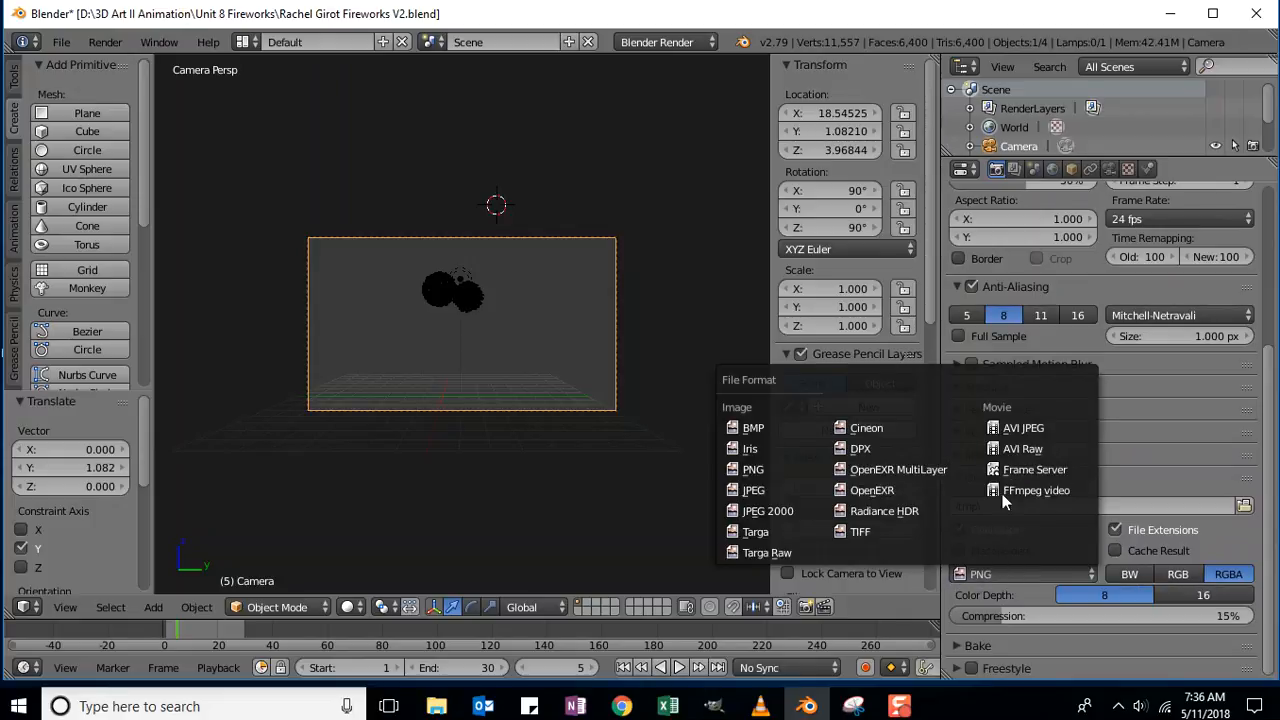
left_click(1051, 448)
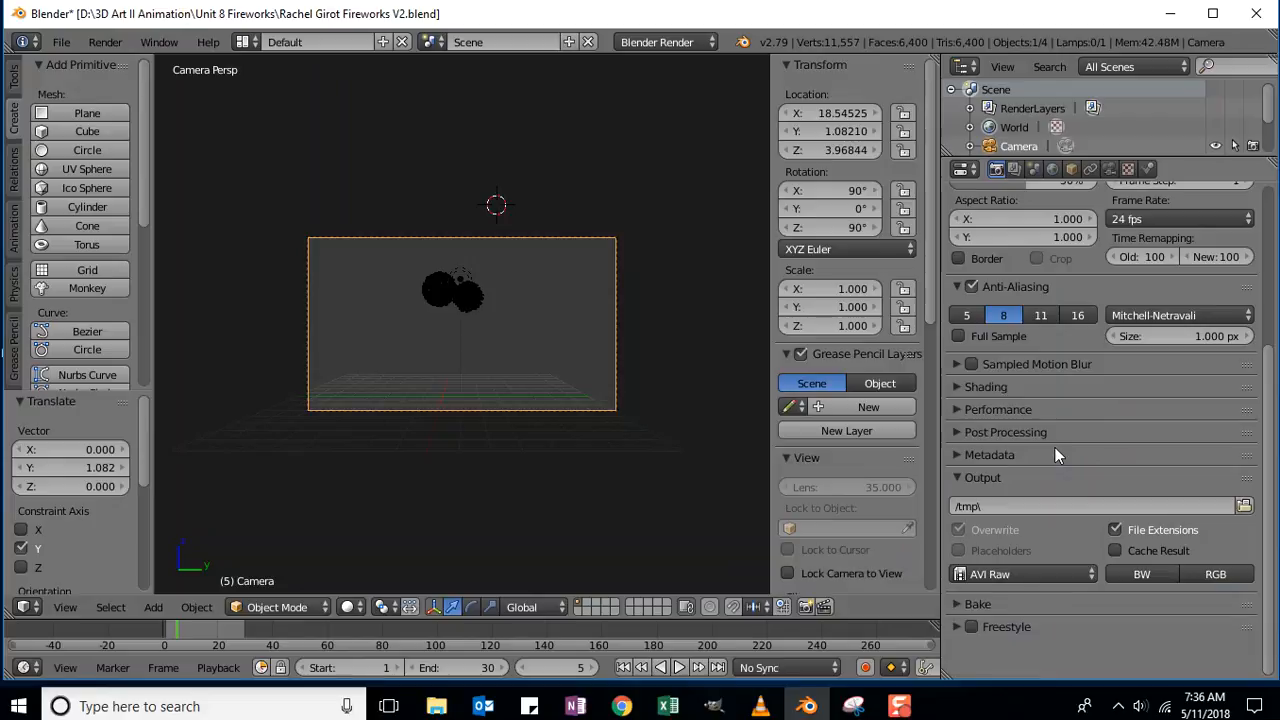
Set the output path to D:\3D Art II Animation\Unit 8 Fireworks with the student's project file name.
left_click(1244, 507)
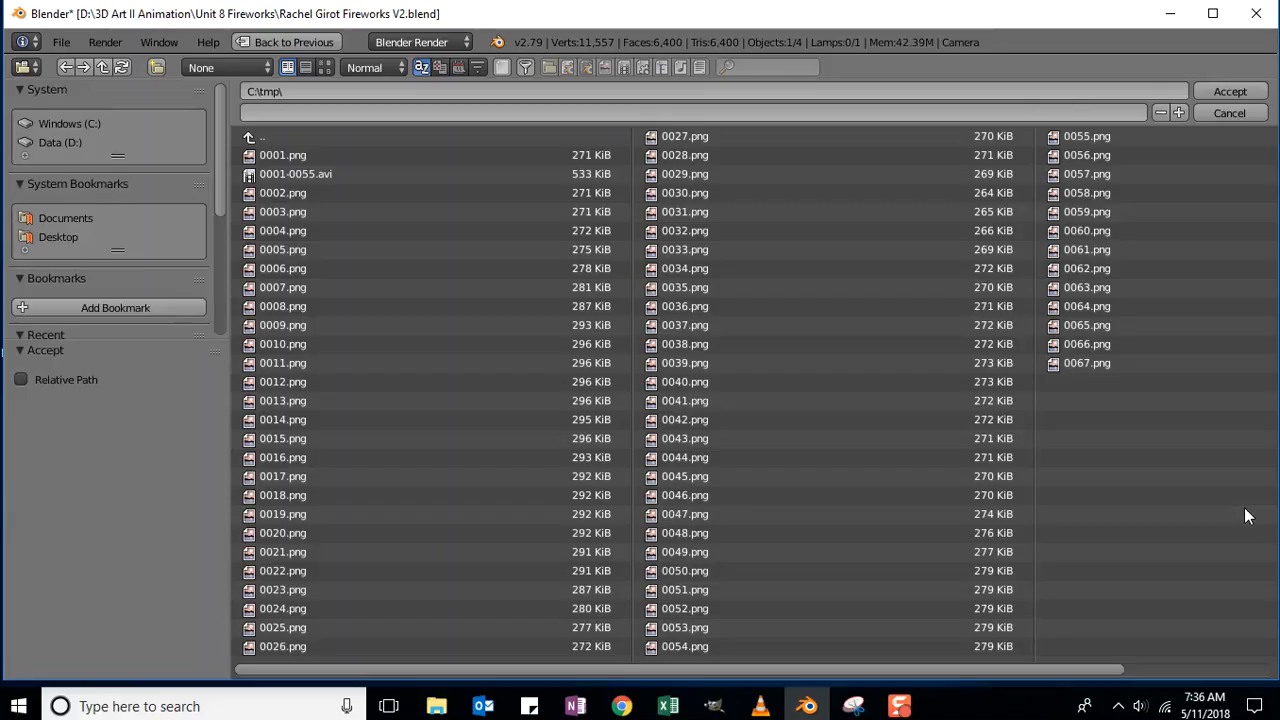
left_click(62, 142)
left_click(289, 212)
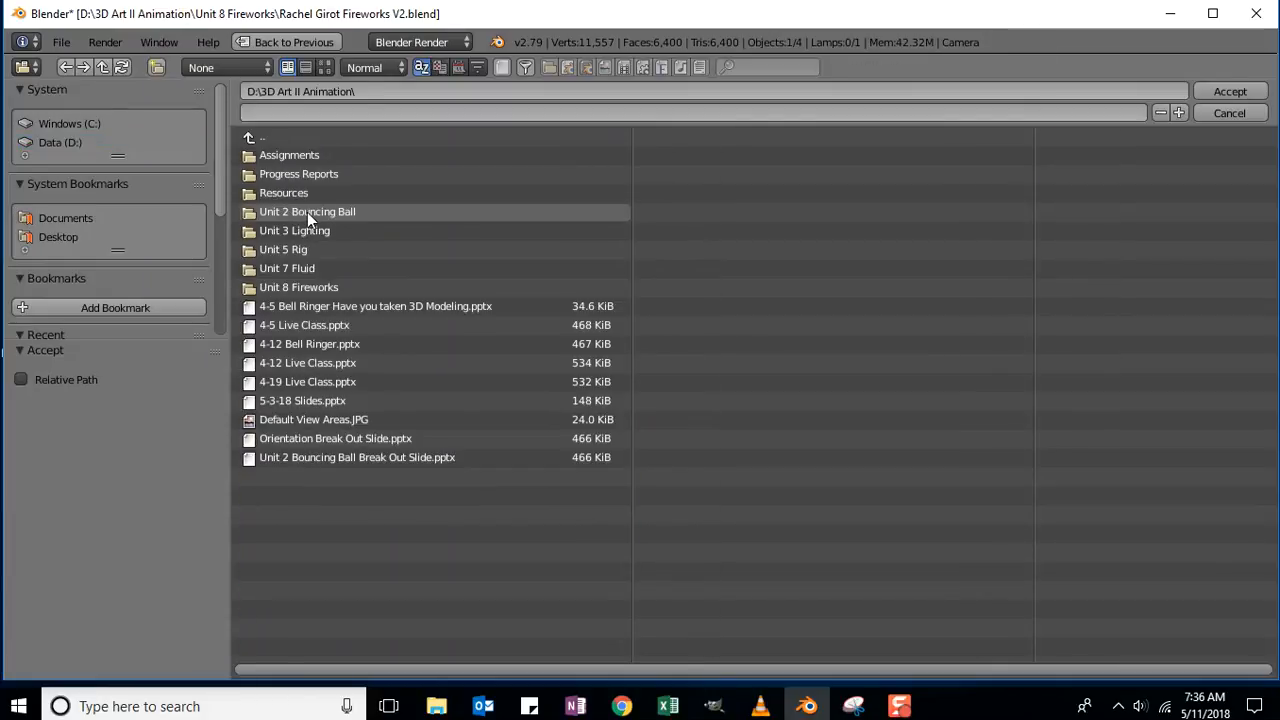
left_click(298, 288)
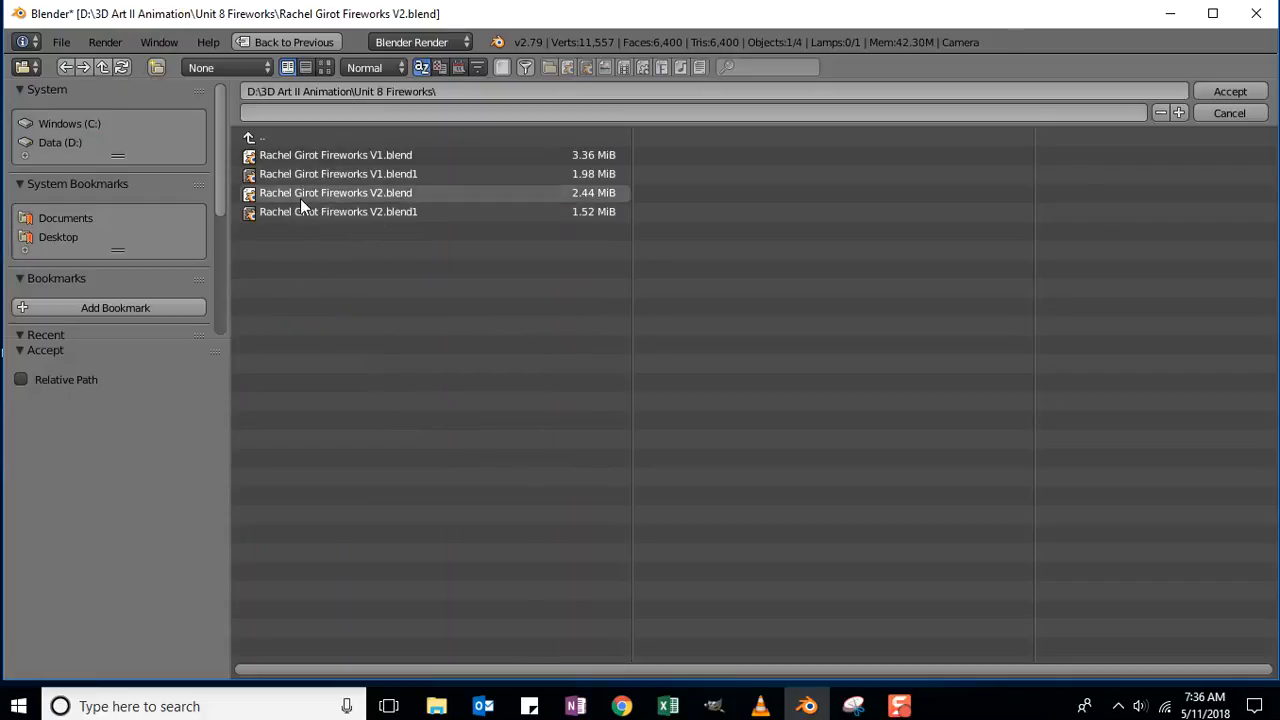
left_click(286, 111)
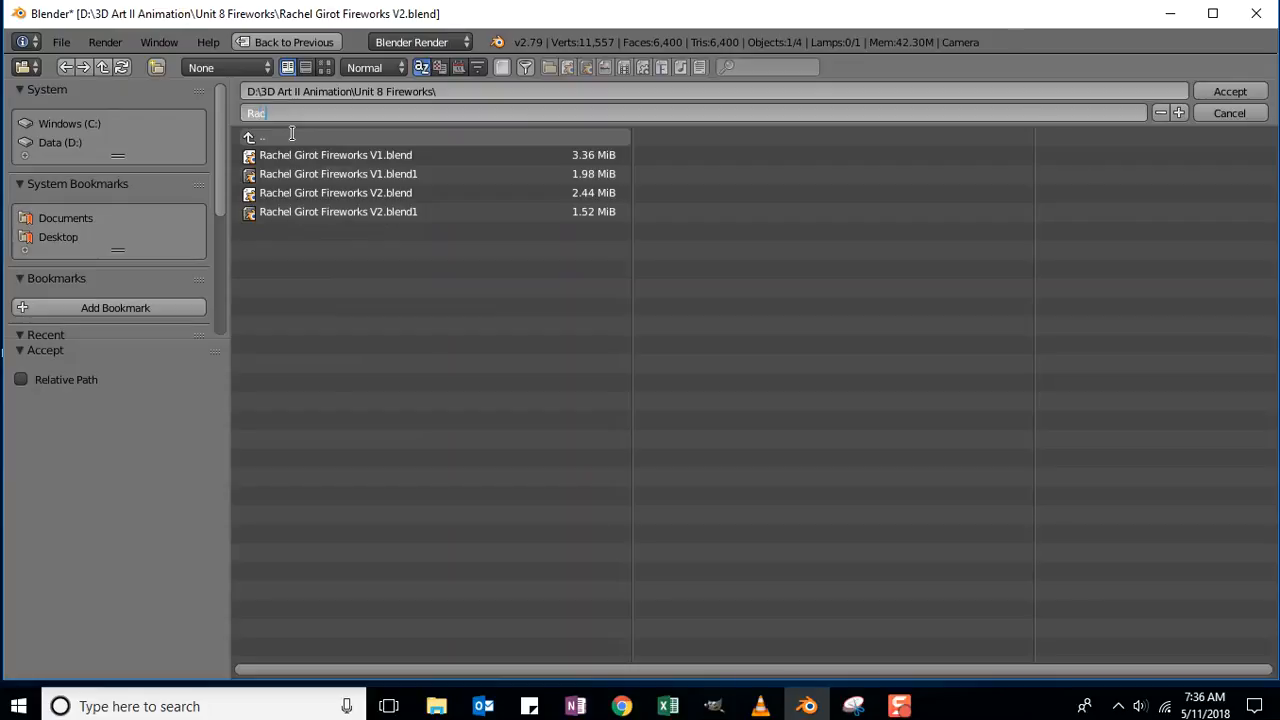
key("Return")
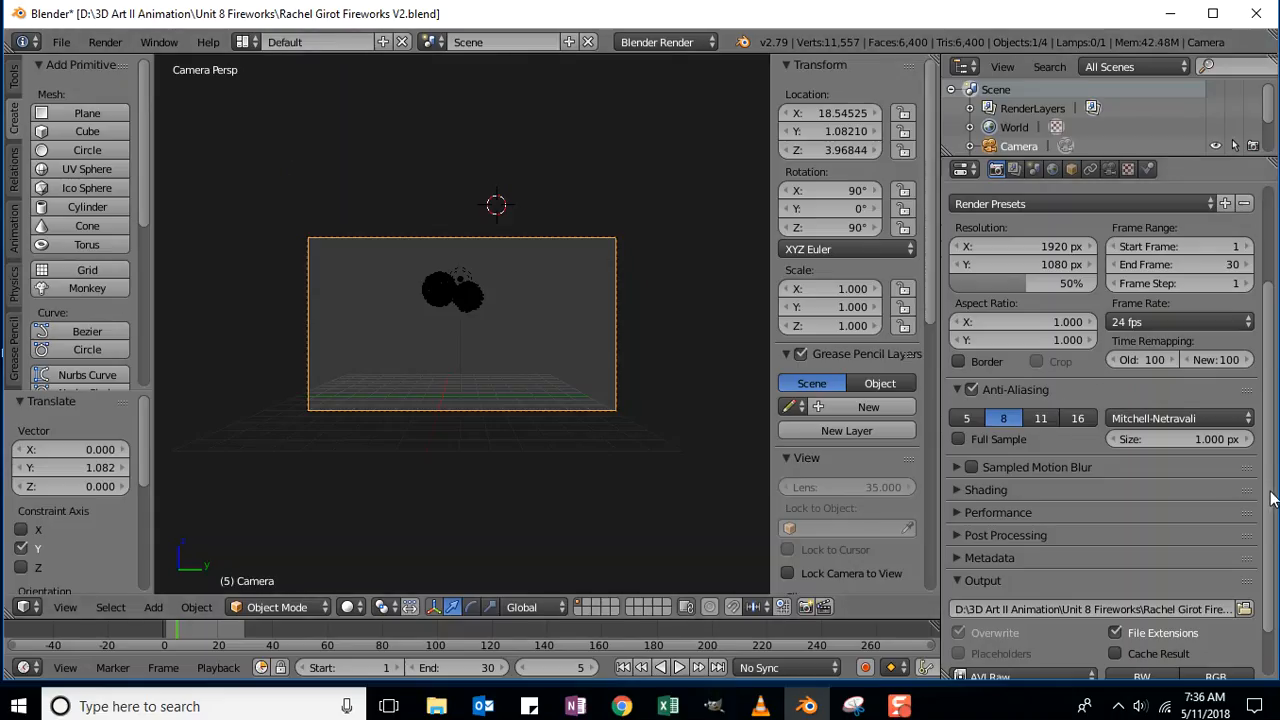
Render the fireworks animation and cancel it after the first three frames.
scroll(1250, 420, "up", 3)
scroll(1250, 422, "up", 1)
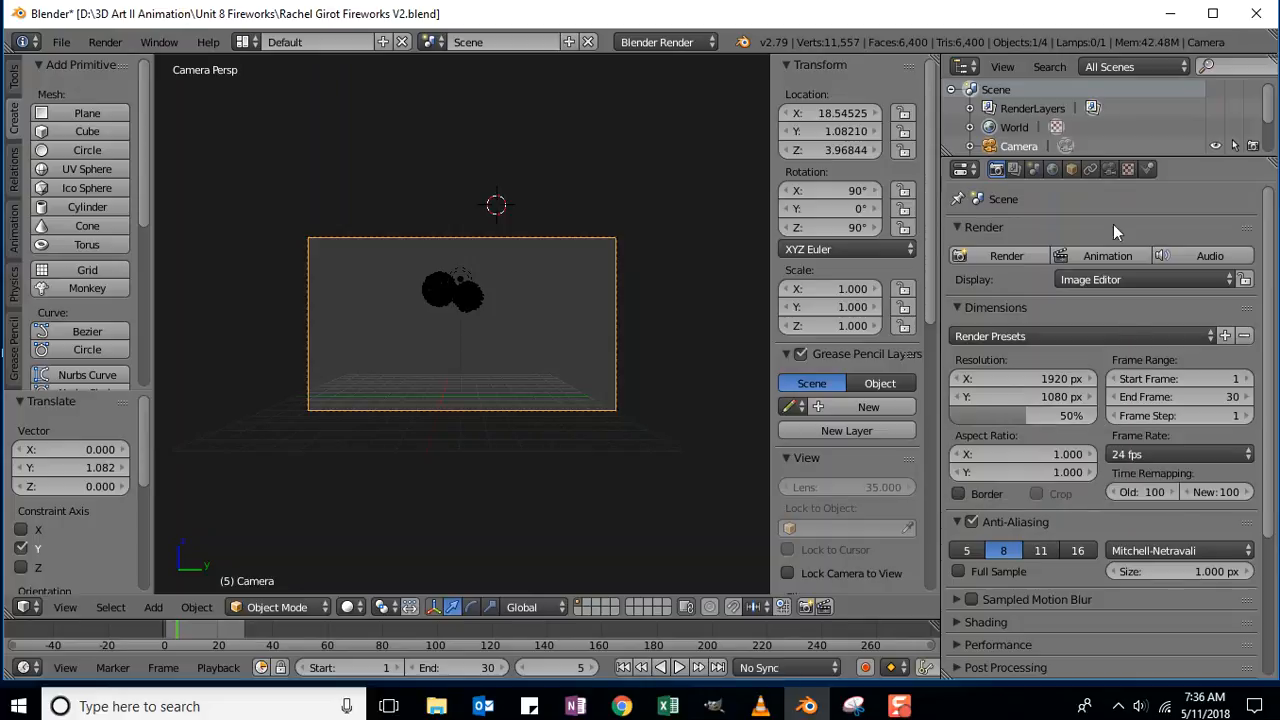
left_click(1099, 255)
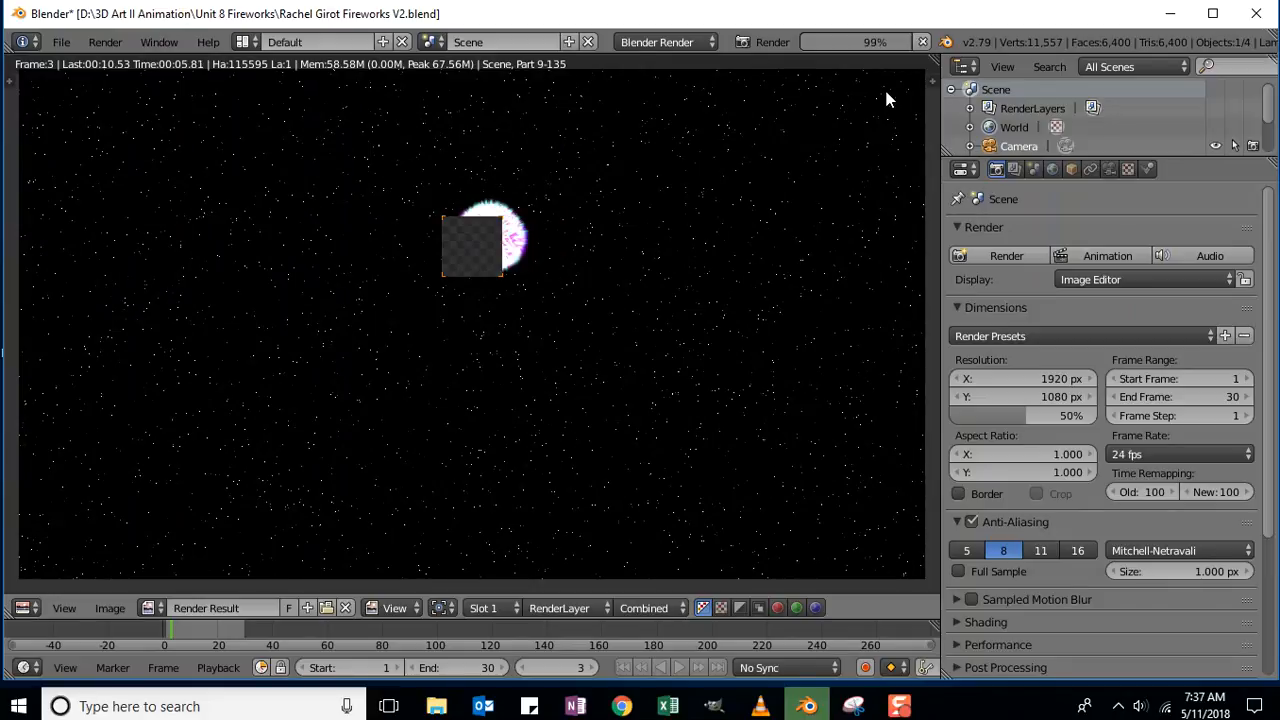
left_click(920, 42)
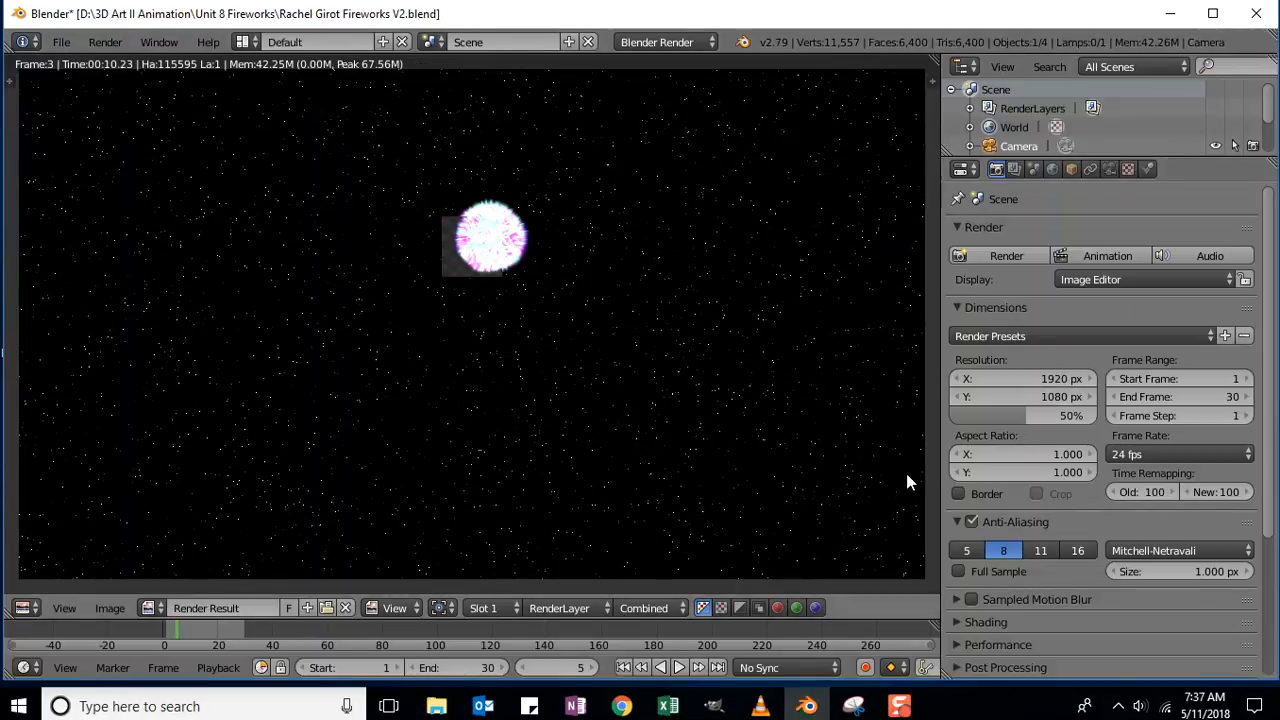
left_click(24, 607)
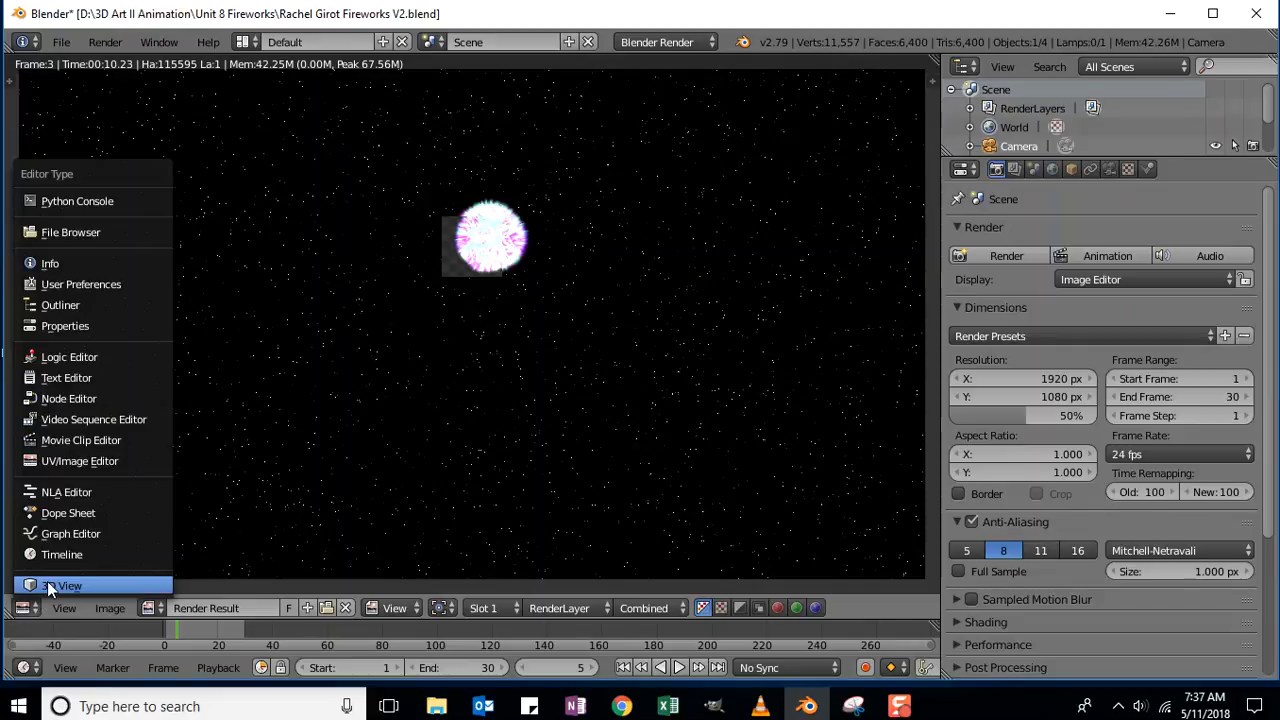
Restore the 3D View and move the camera to Location X 10.
left_click(47, 585)
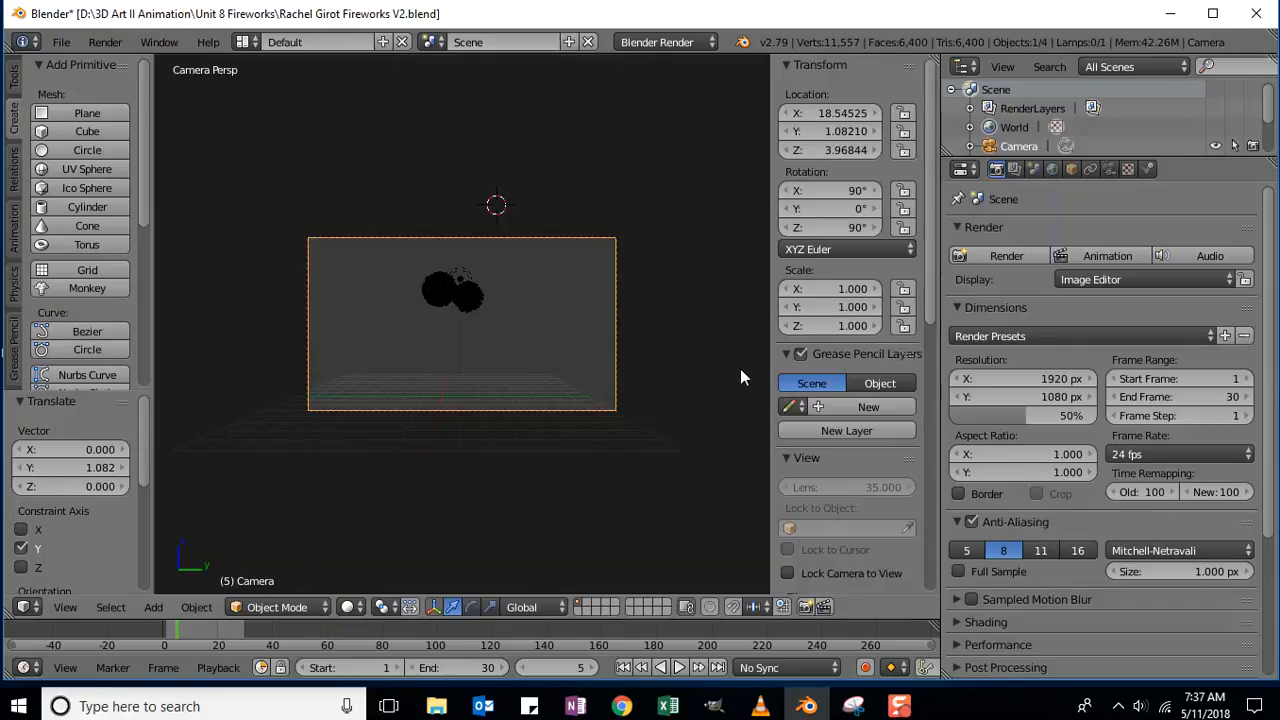
left_click(836, 114)
type("10")
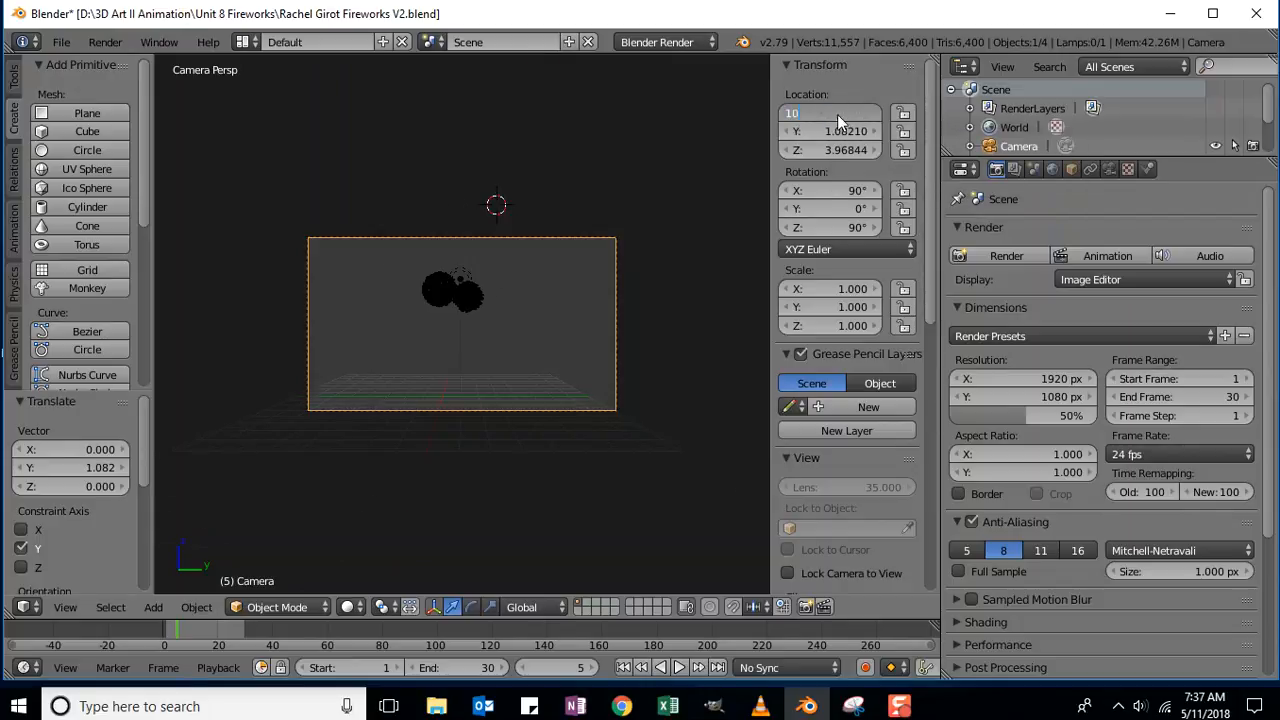
key("Return")
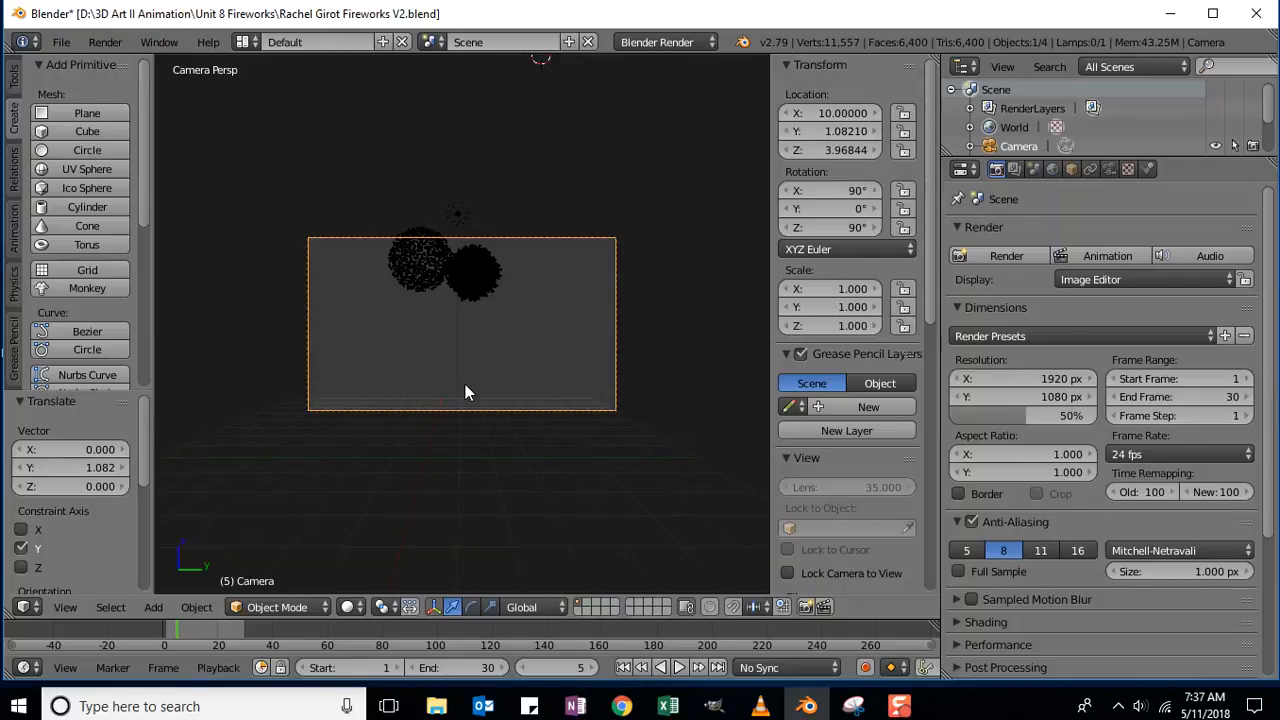
Tilt the camera with trackball rotation so both fireworks sit in frame.
key("r")
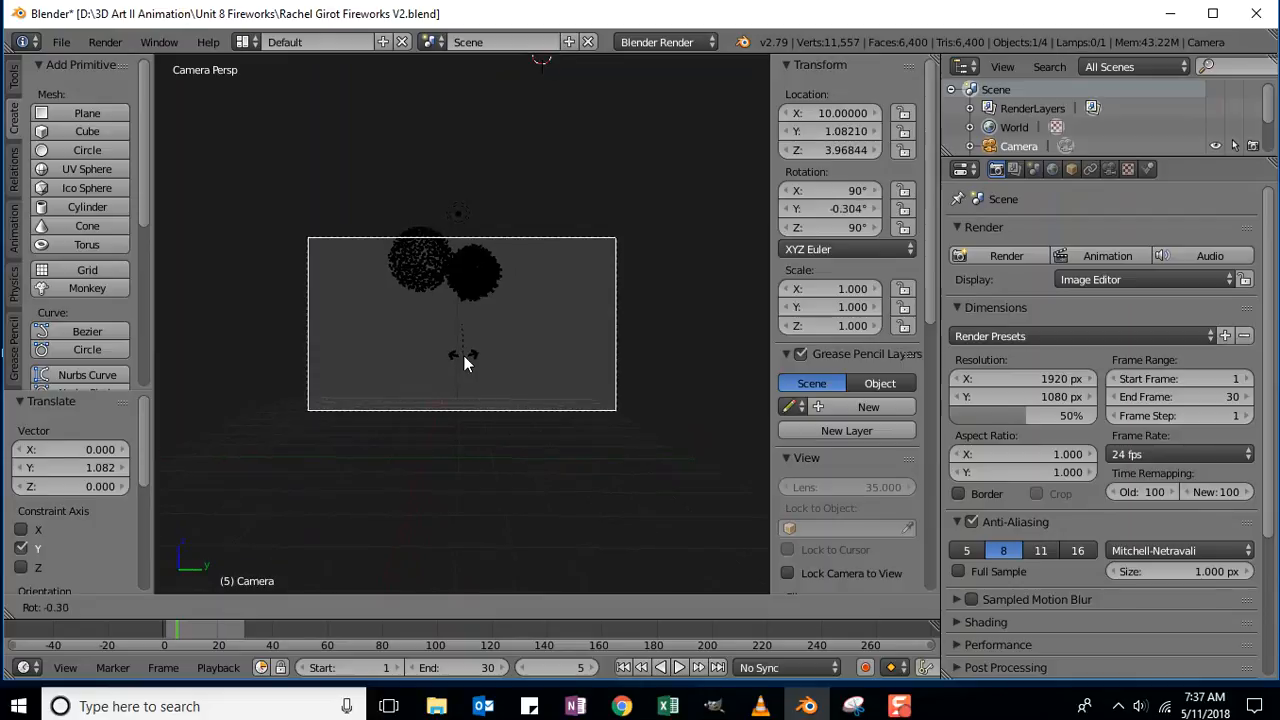
key("r")
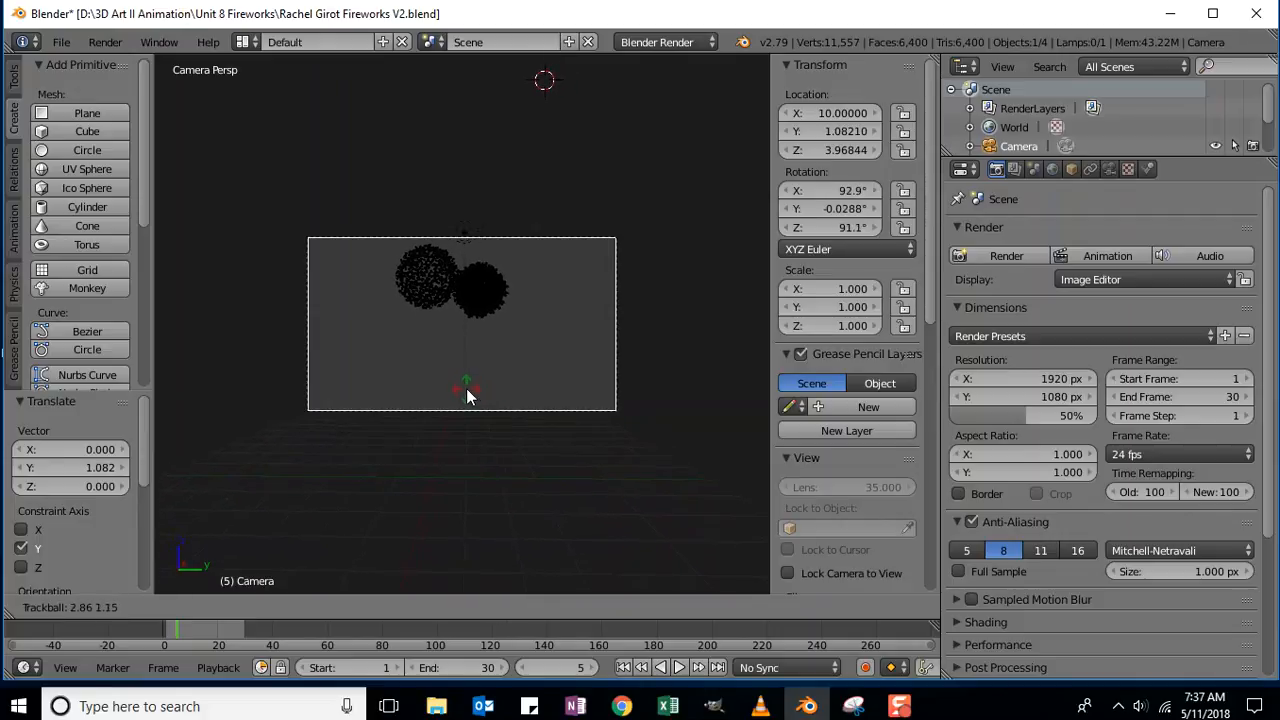
left_click(466, 388)
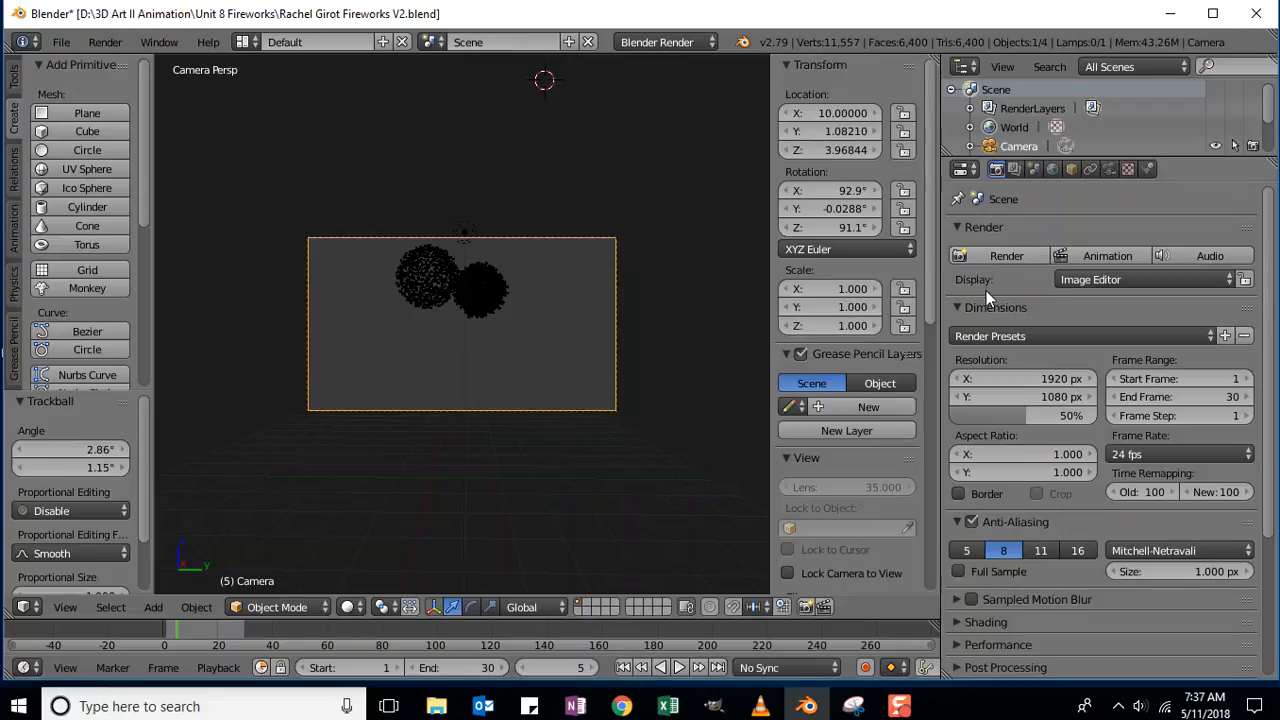
Set the resolution scale to 25% and render all 30 animation frames.
left_click(993, 415)
type("25")
key("Return")
left_click(1097, 254)
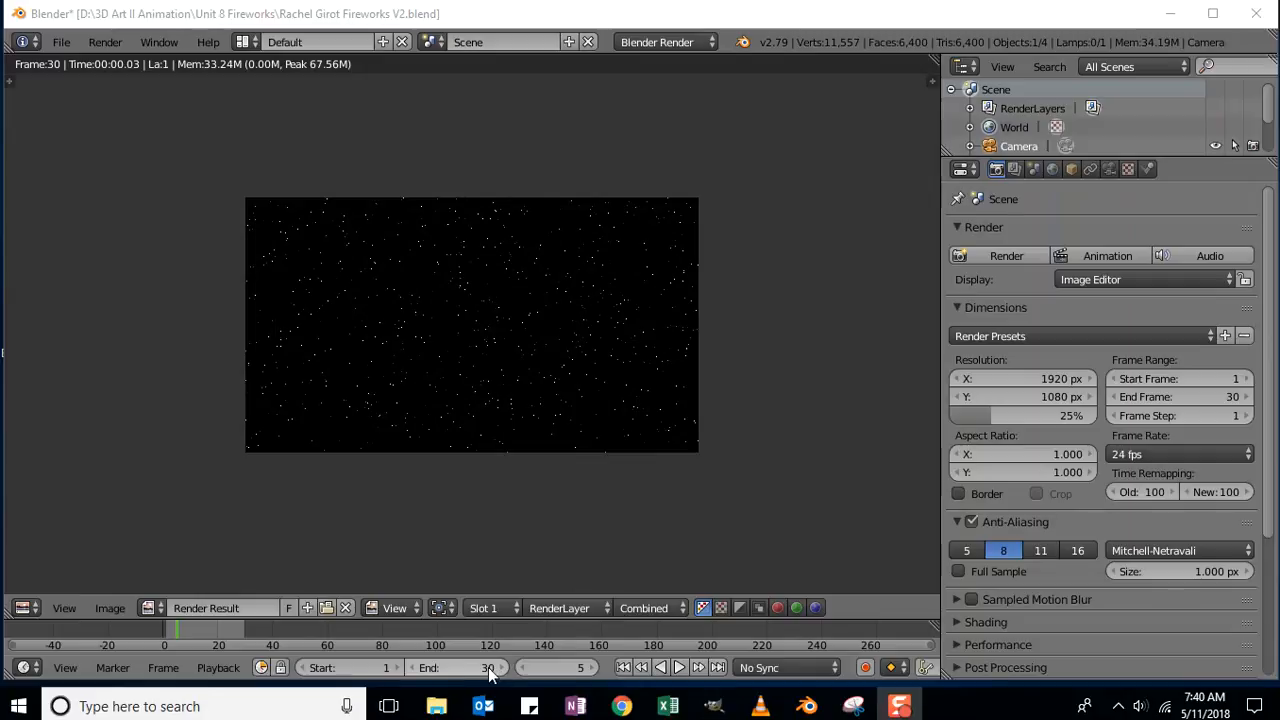
Play the rendered AVI with Render > View Animation, then save the fireworks V2 .blend file.
left_click(107, 42)
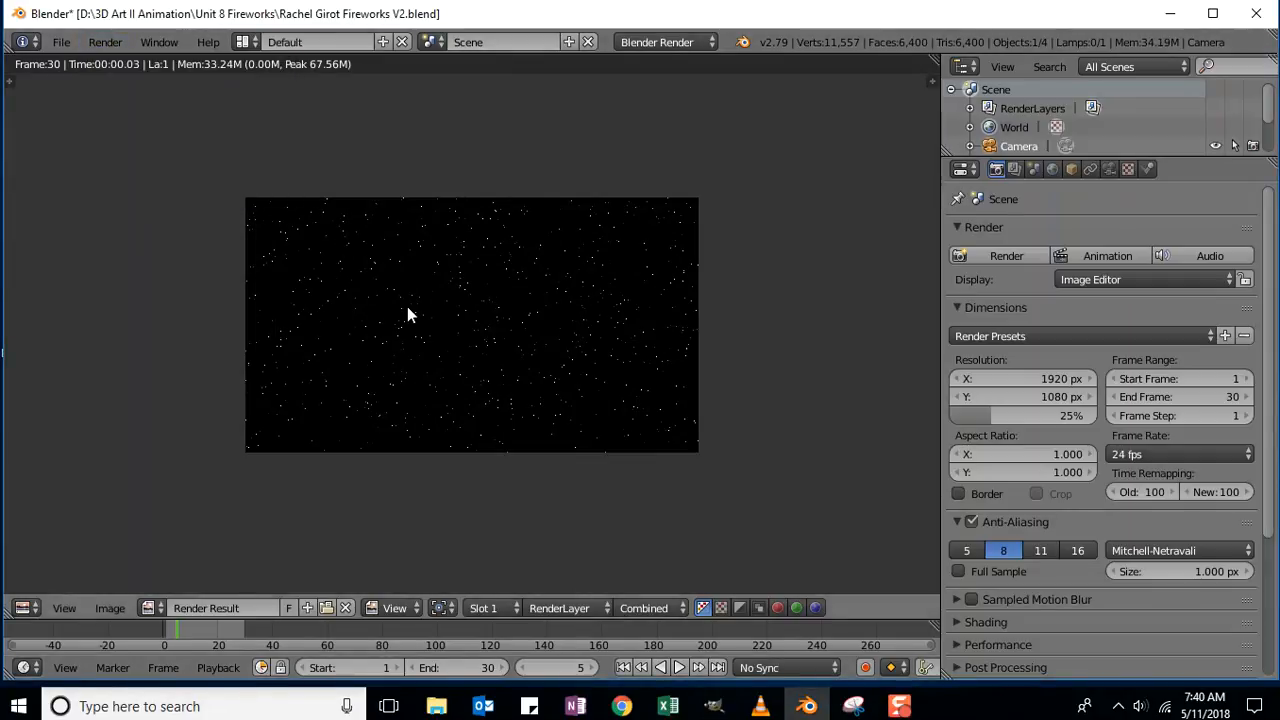
left_click_drag(248, 409, 476, 173)
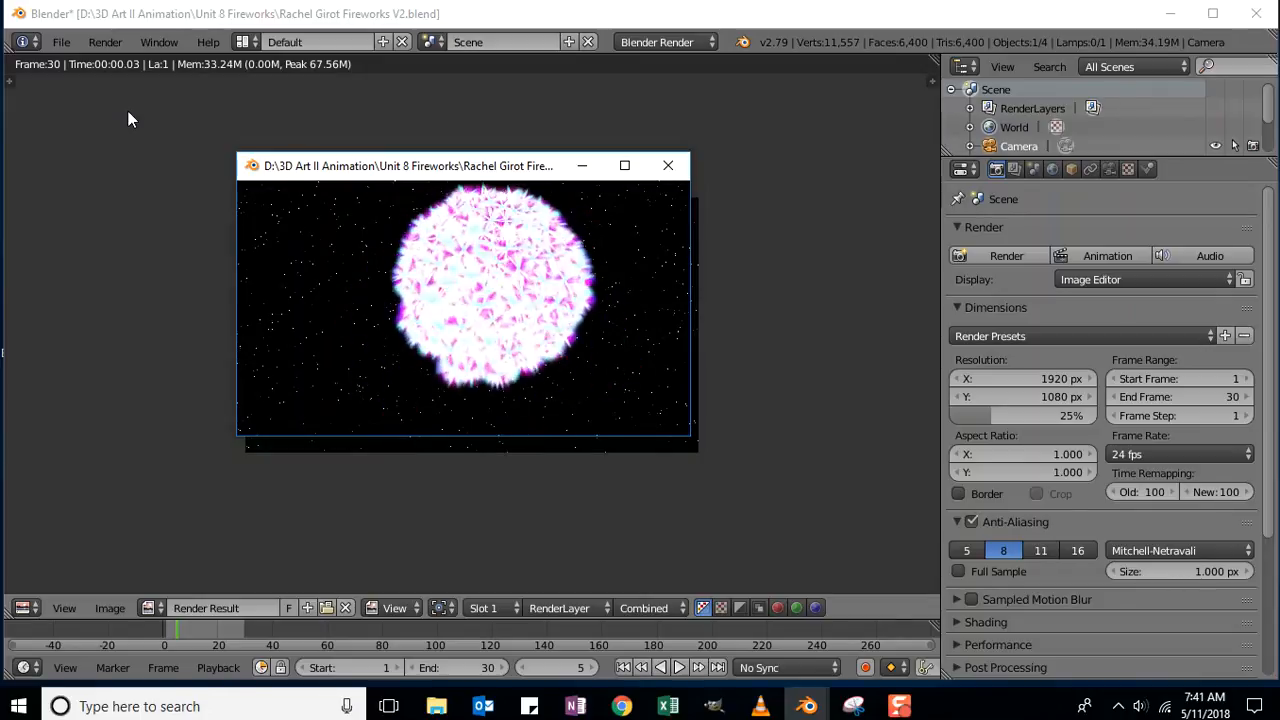
left_click(59, 44)
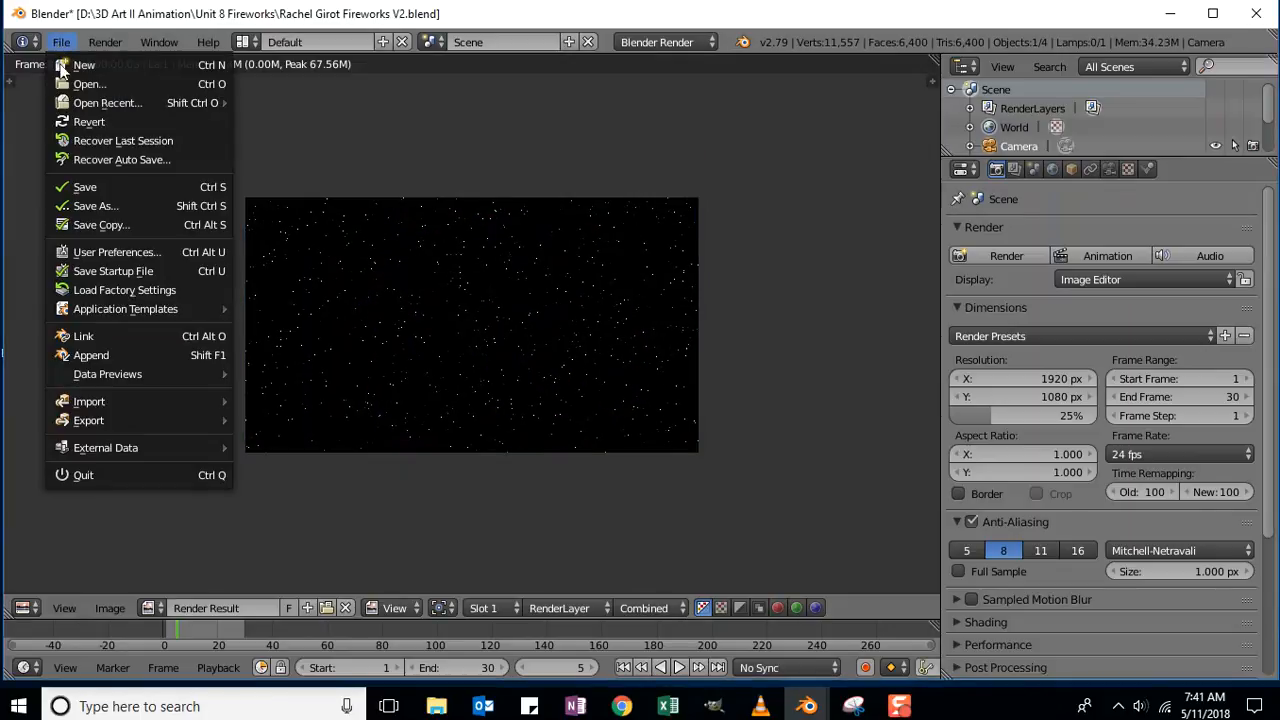
left_click(83, 189)
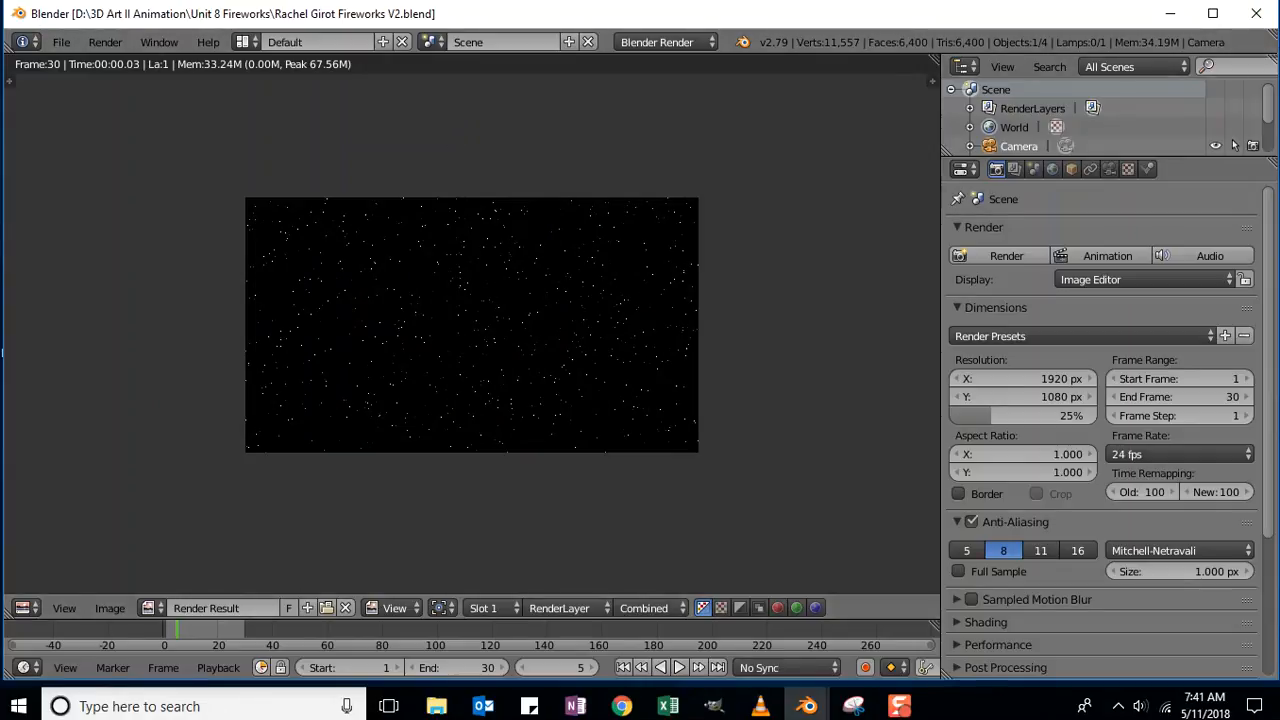
In Chrome's K12 course page, open the DROPBOX: Unit 8 Project assignment.
left_click(899, 706)
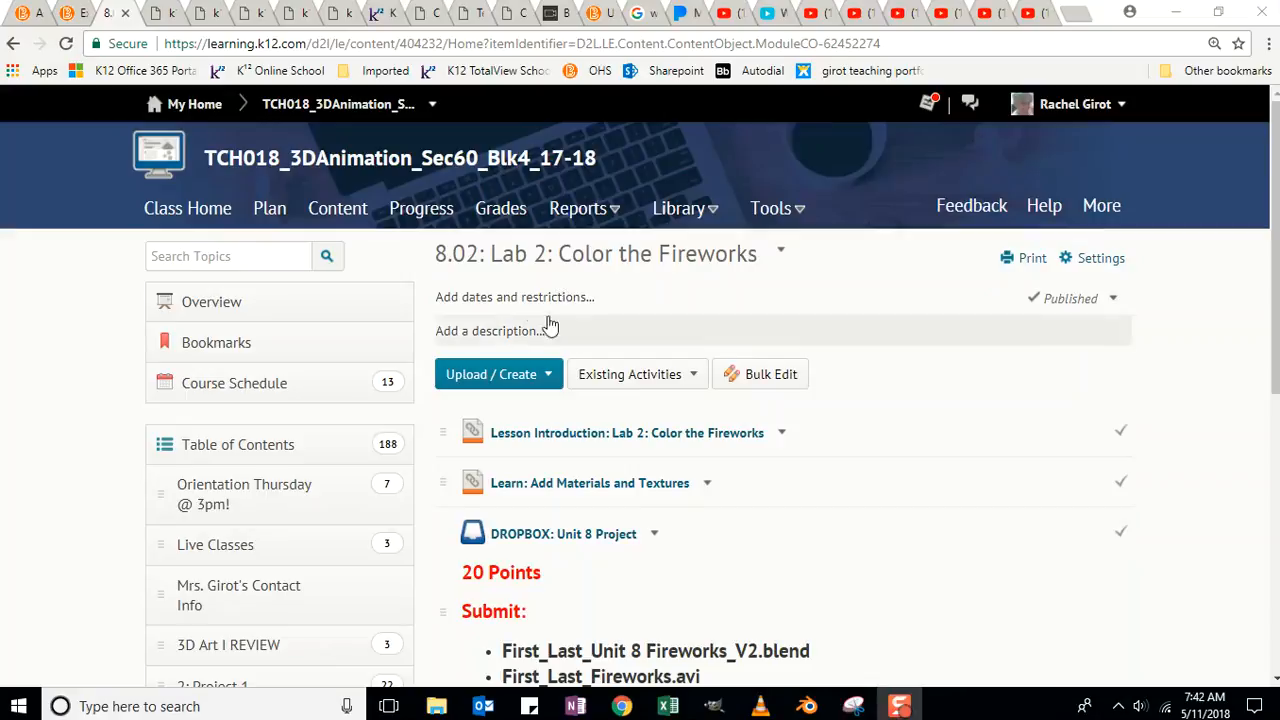
scroll(330, 420, "down", 3)
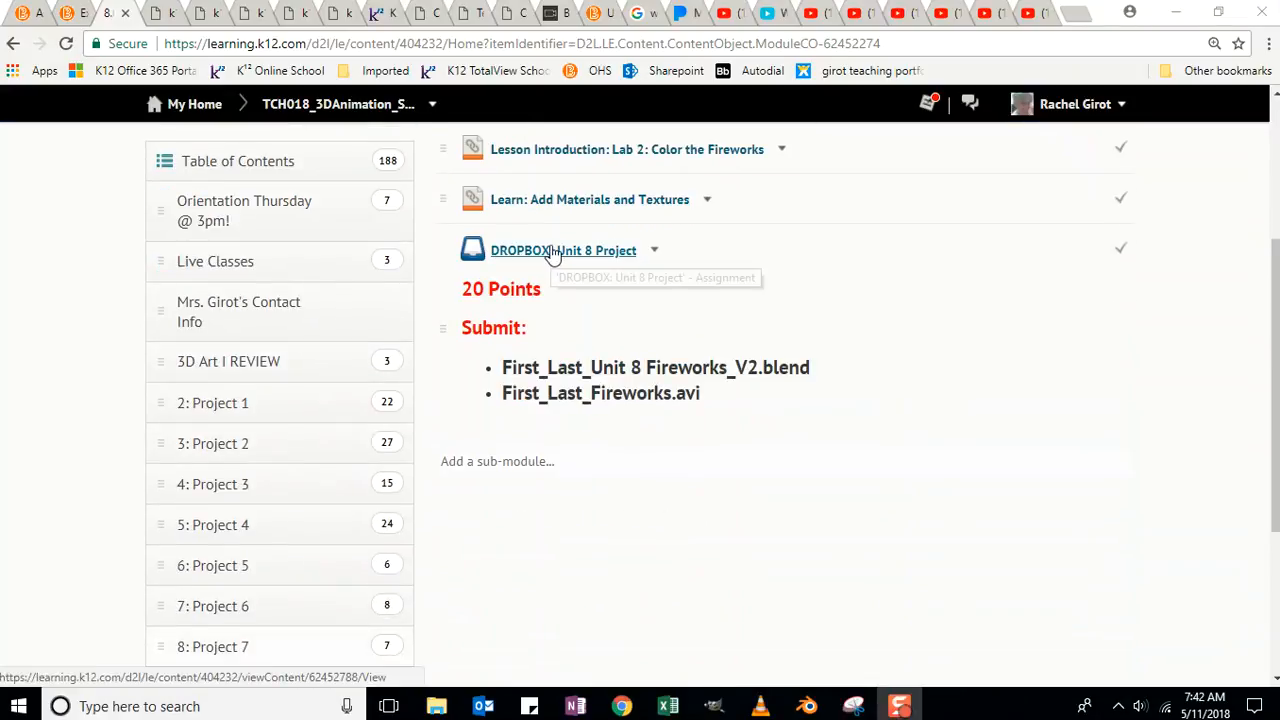
left_click(566, 251)
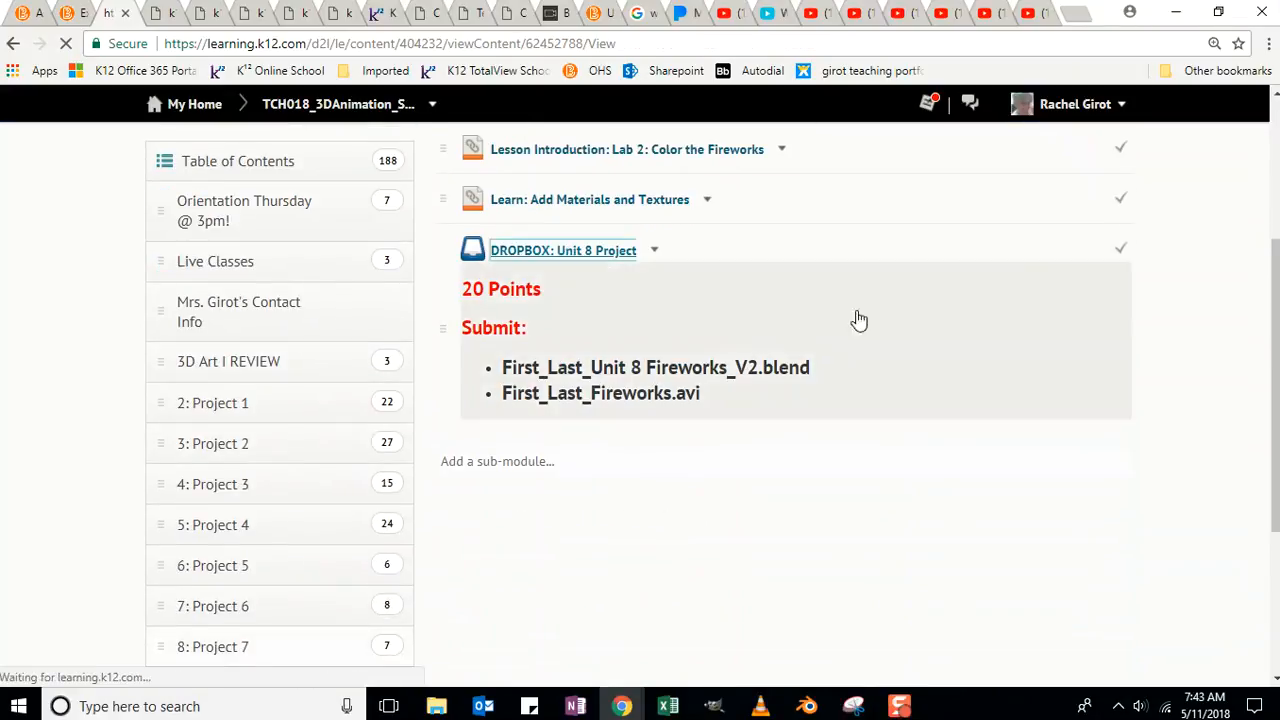